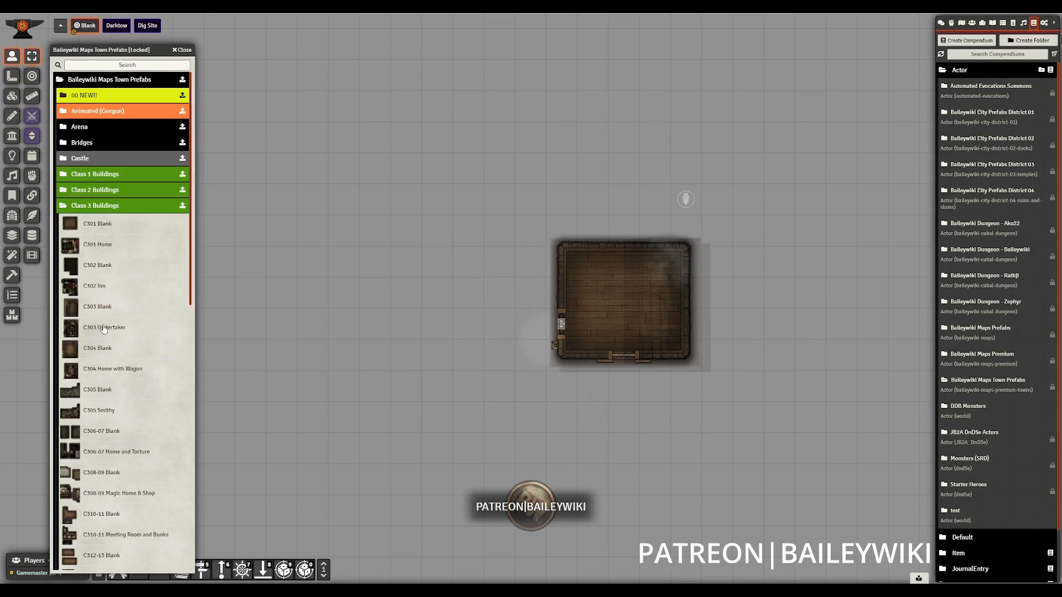
# Place the C303 Undertaker prefab on the scene, close its compendium, and shift the building closer to the blank house
pyautogui.moveTo(103, 327); pyautogui.dragTo(383, 327)
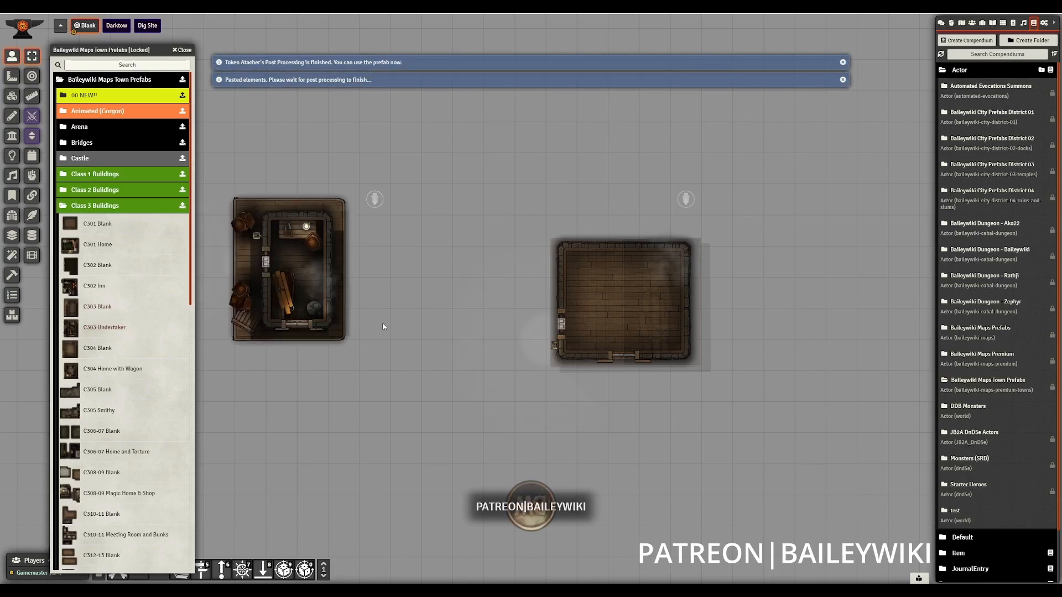
pyautogui.click(184, 50)
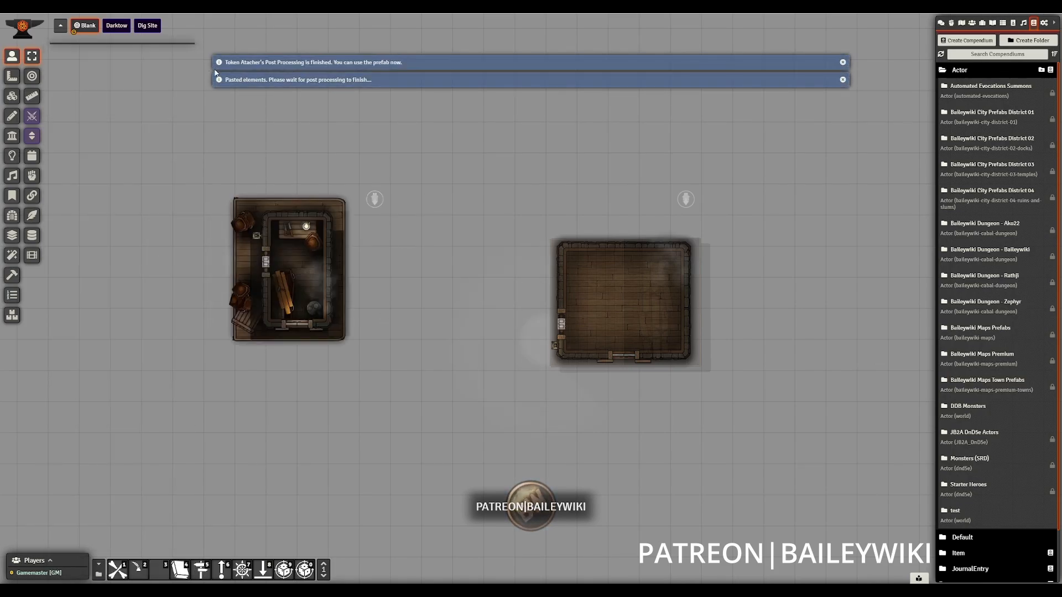
pyautogui.moveTo(375, 205); pyautogui.dragTo(434, 199)
# Inspect the lights, tiles and walls that belong to the placed Undertaker building
pyautogui.click(12, 156)
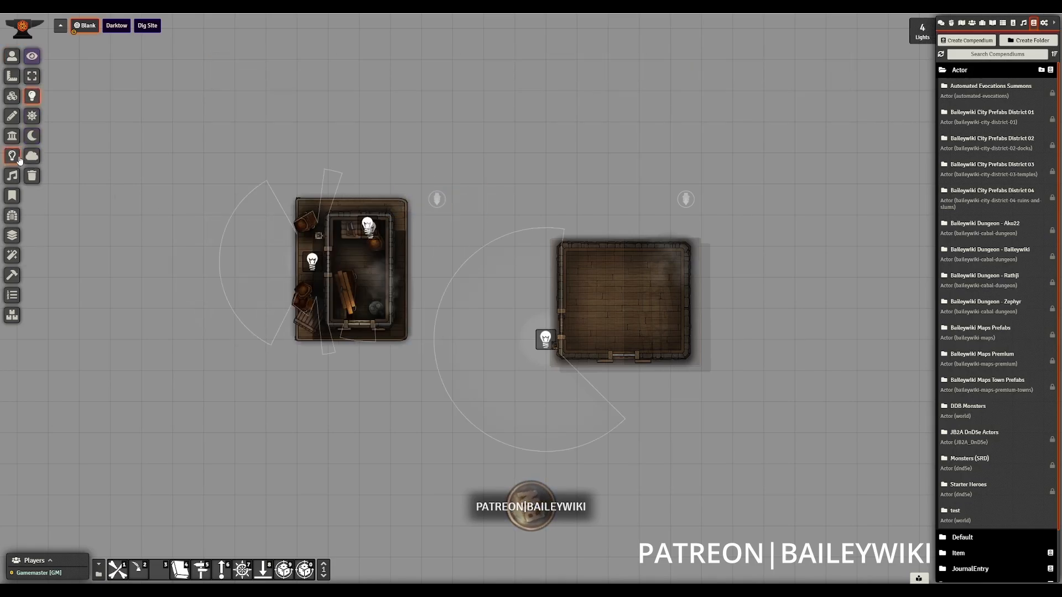
pyautogui.click(12, 98)
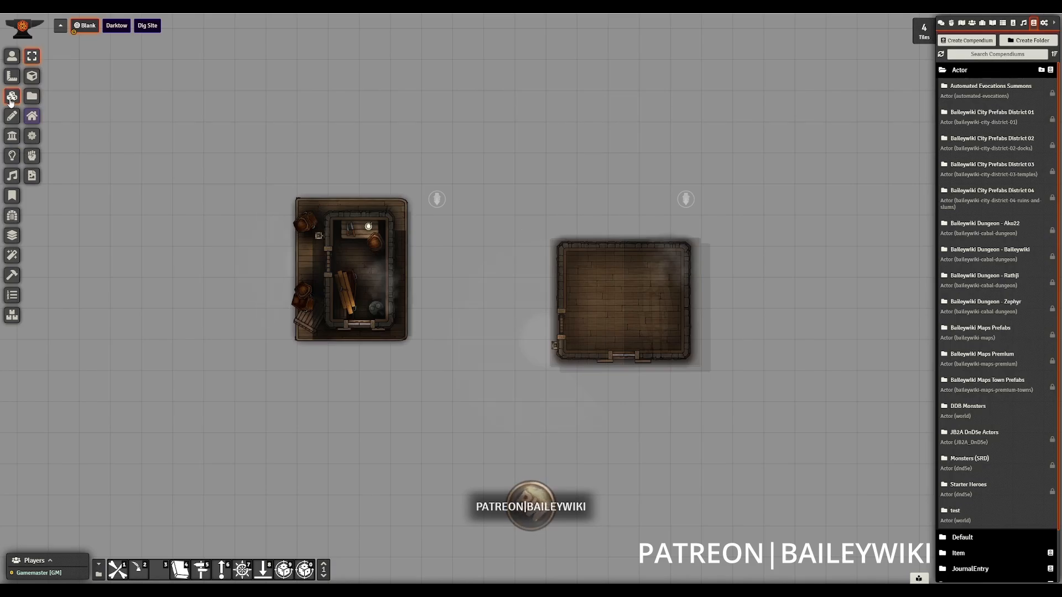
pyautogui.click(12, 136)
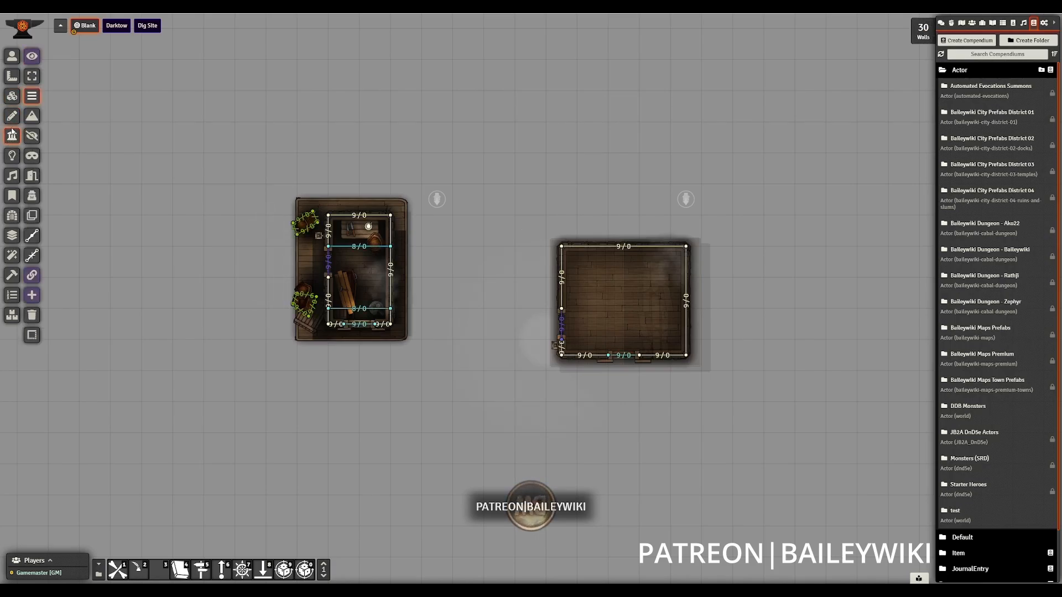
# Return to the token controls and move the Undertaker prefab directly above the blank house
pyautogui.click(12, 56)
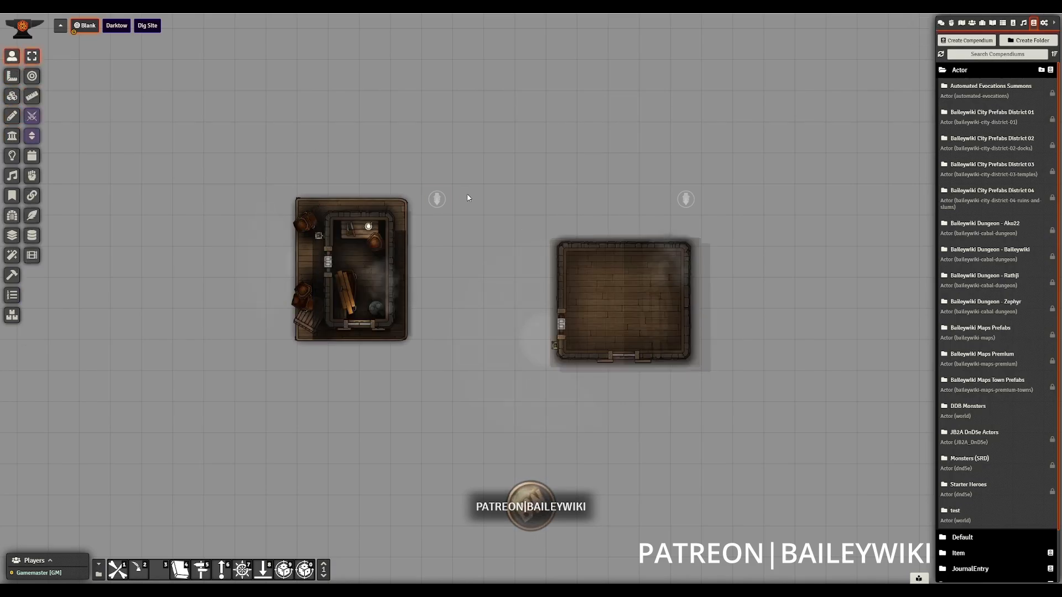
pyautogui.moveTo(438, 200); pyautogui.dragTo(693, 47)
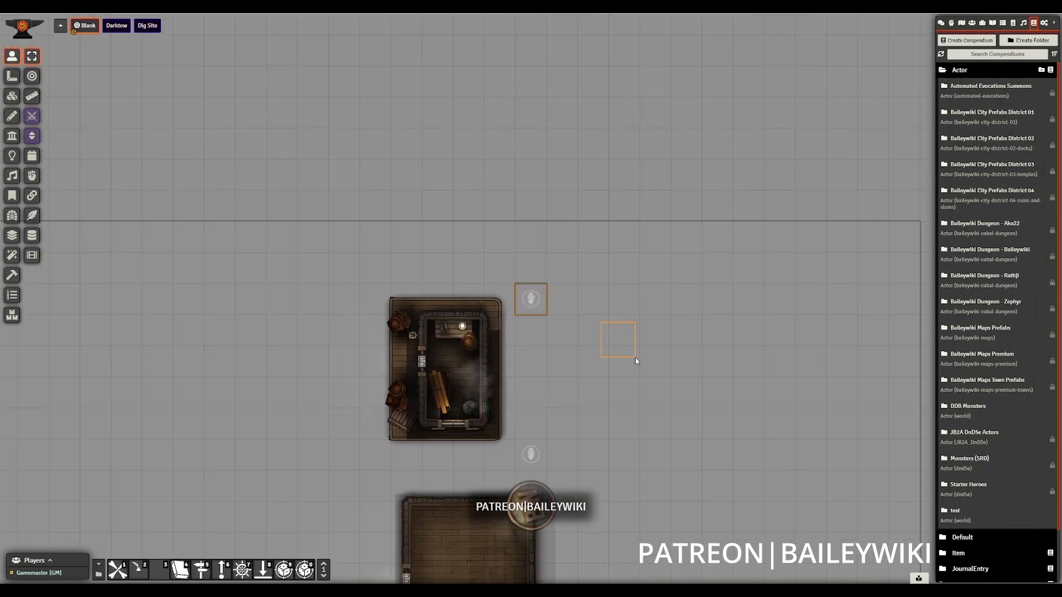
pyautogui.moveTo(635, 357); pyautogui.dragTo(635, 358)
pyautogui.moveTo(635, 391); pyautogui.dragTo(812, 182)
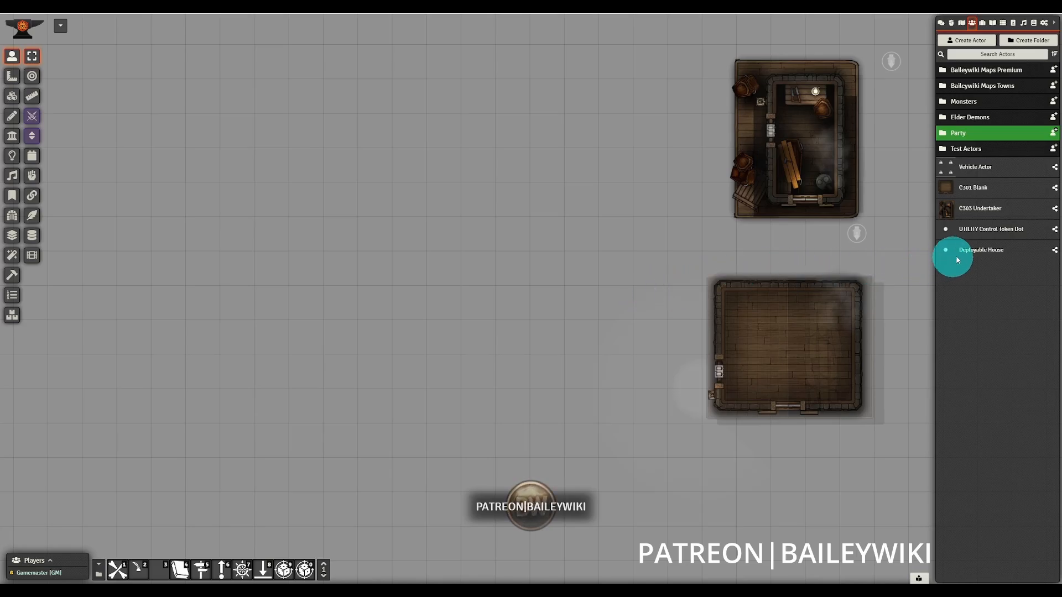
# Check the existing Deployable House actor sheet, and create a Non-Player Character actor named Deployable House 2
pyautogui.doubleClick(970, 255)
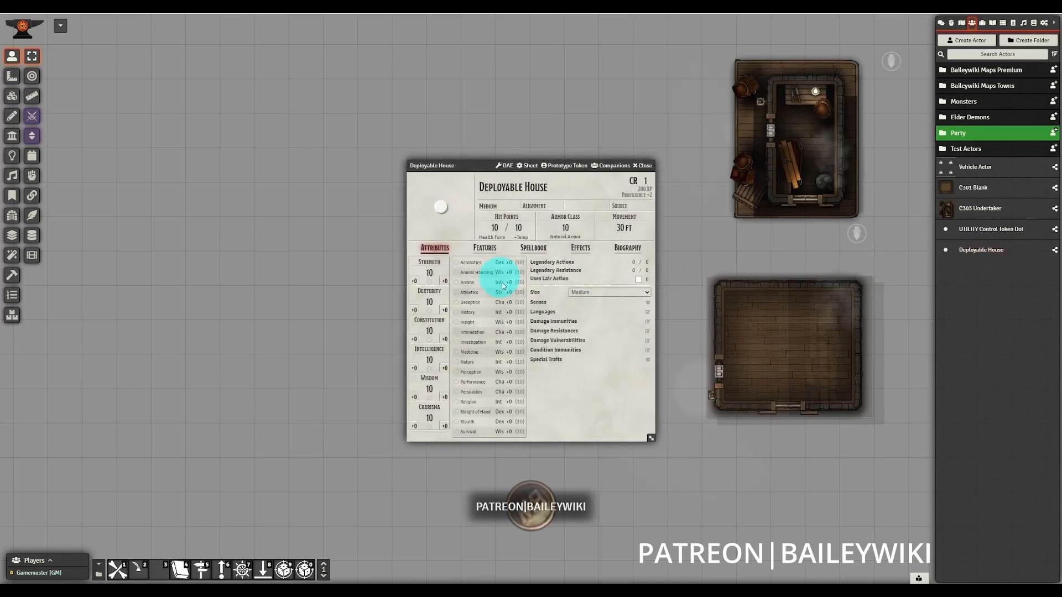
pyautogui.click(646, 166)
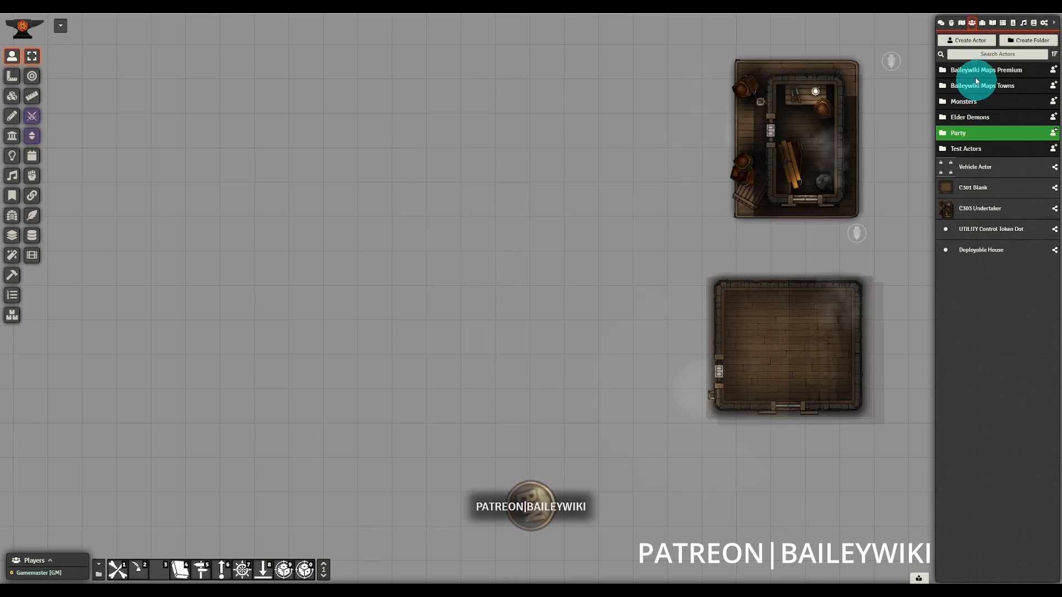
pyautogui.click(959, 44)
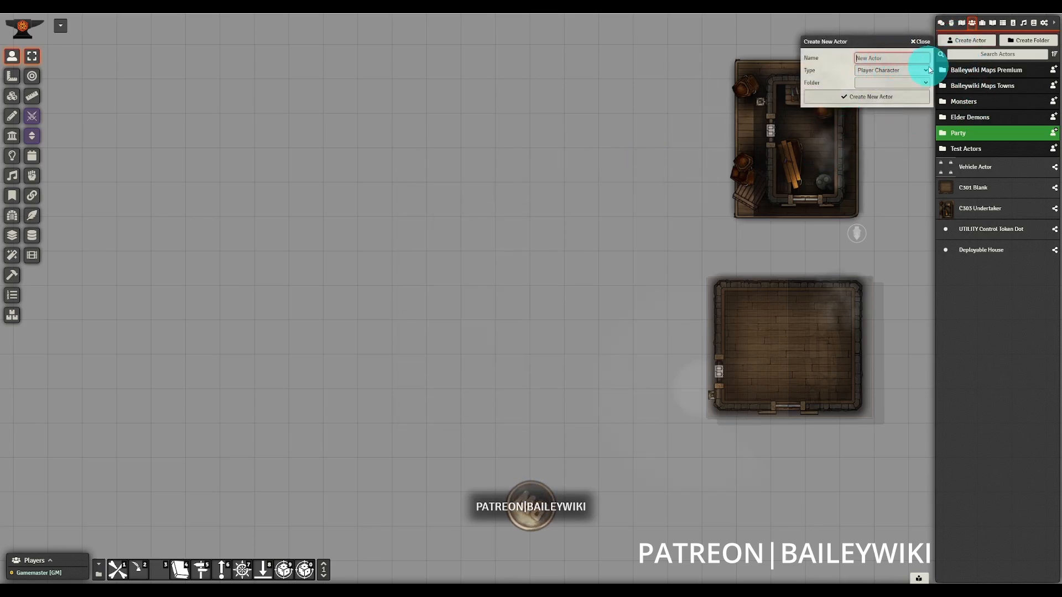
pyautogui.write('Deployab')
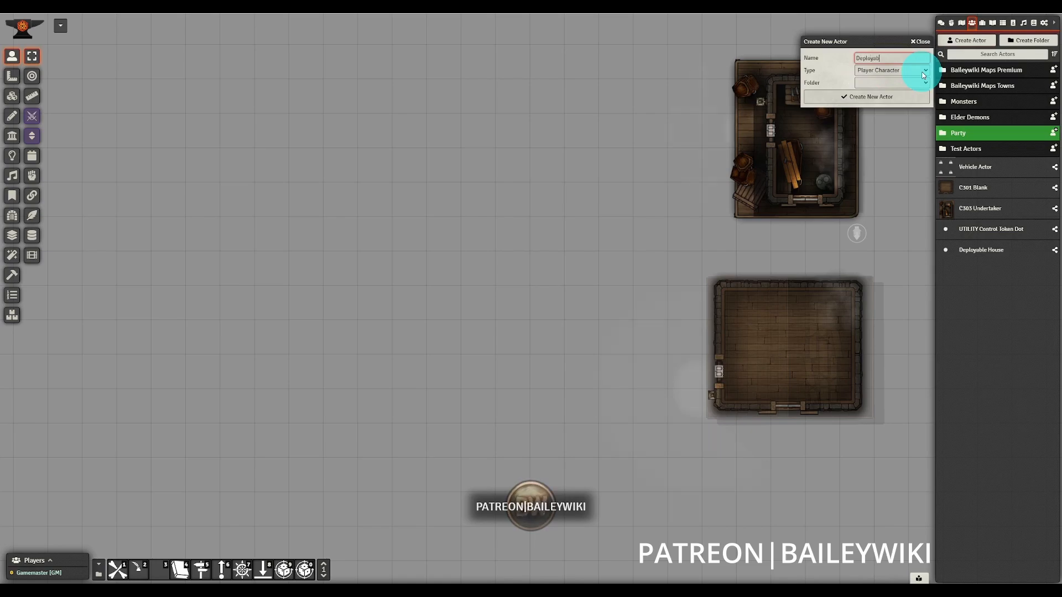
pyautogui.write('le House 2')
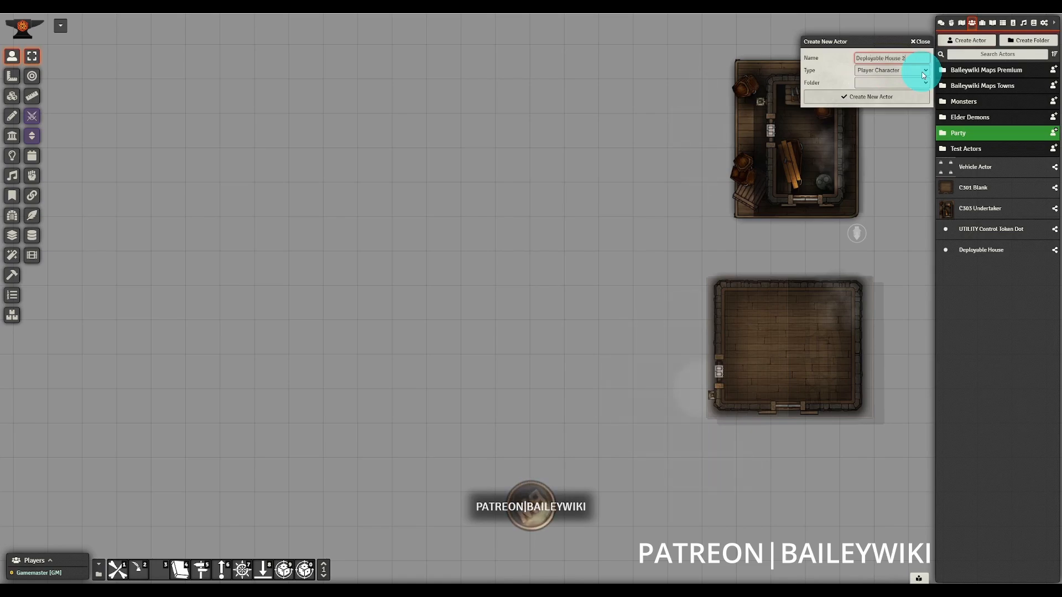
pyautogui.click(922, 73)
pyautogui.click(890, 84)
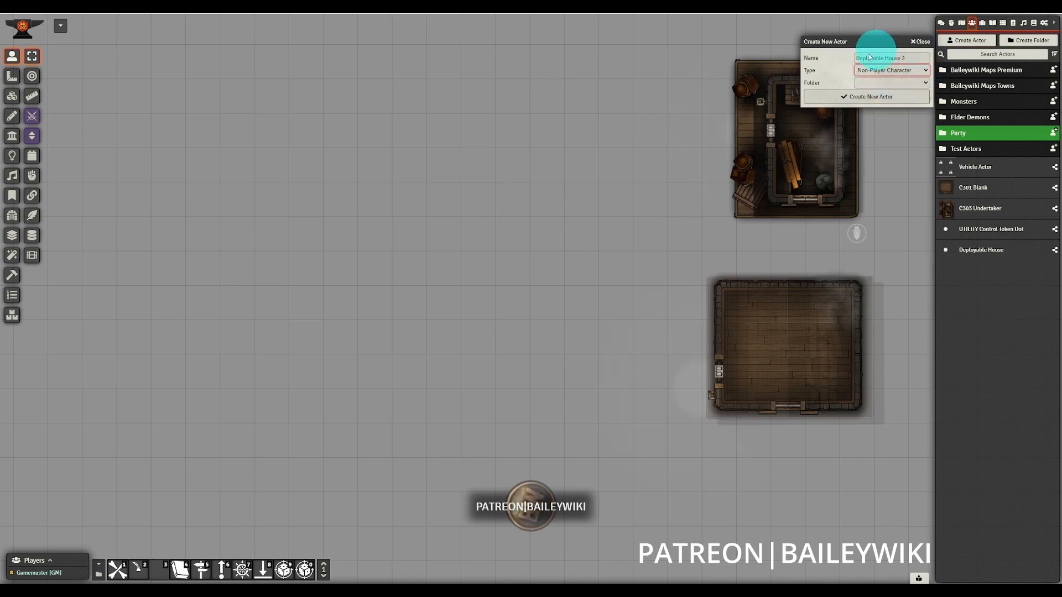
pyautogui.click(888, 97)
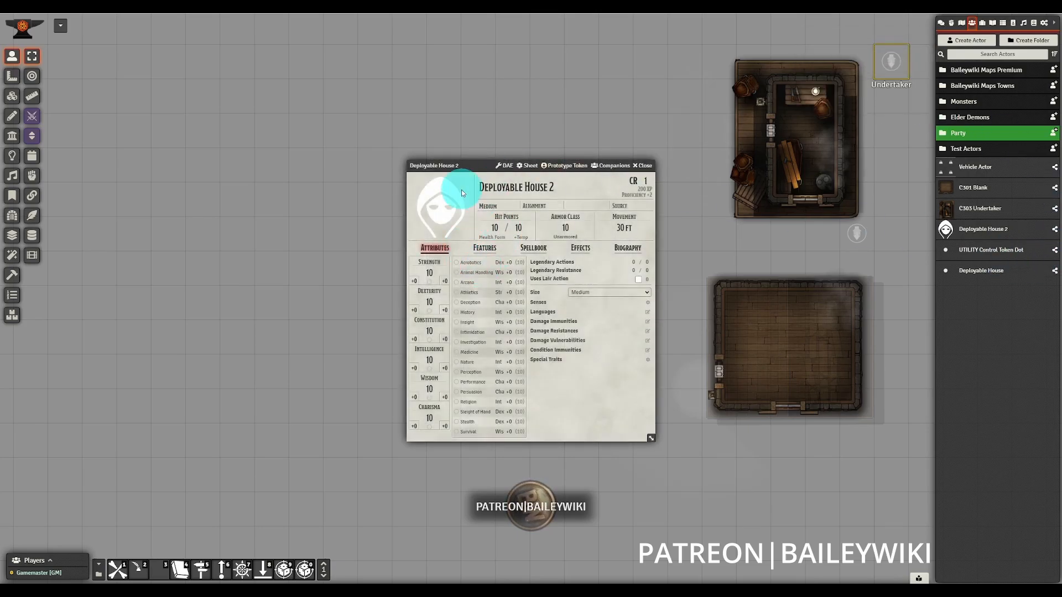
pyautogui.click(643, 165)
pyautogui.moveTo(971, 230); pyautogui.dragTo(511, 268)
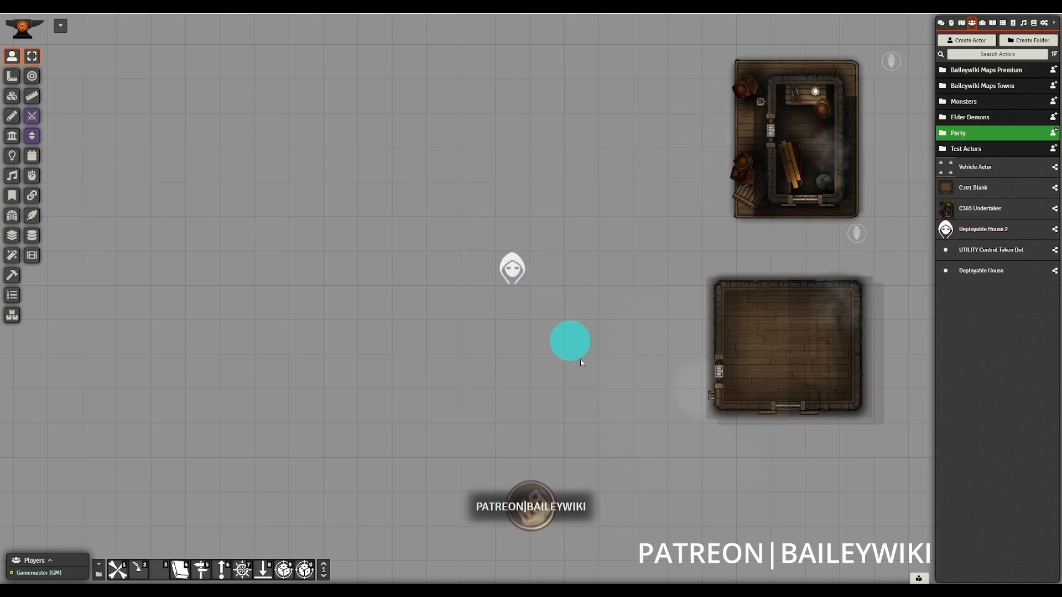
pyautogui.click(517, 275)
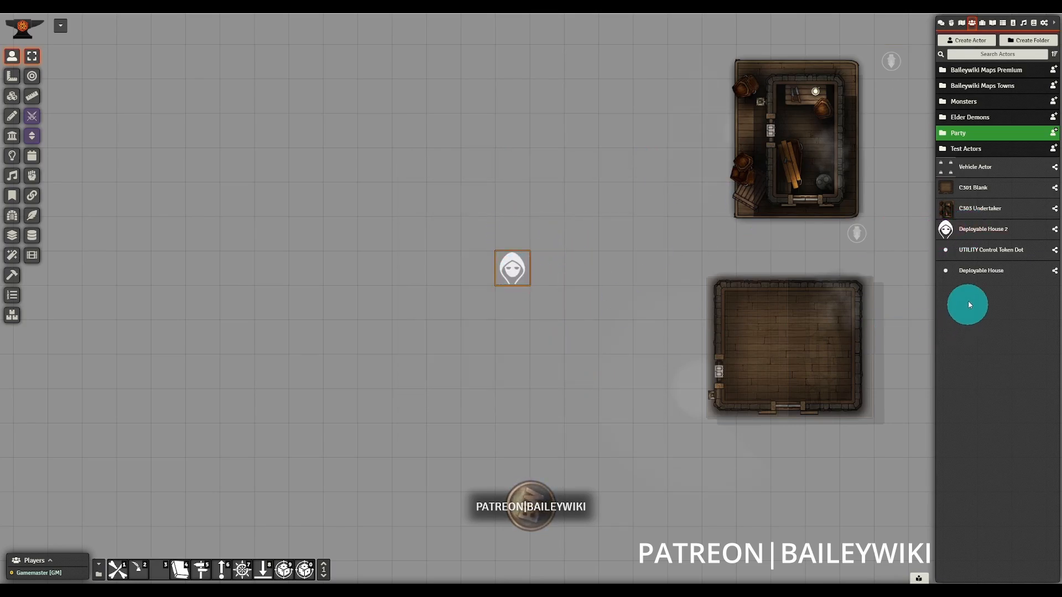
pyautogui.press('Delete')
# Place a token of the original Deployable House actor on the empty area west of the two buildings
pyautogui.moveTo(983, 275); pyautogui.dragTo(480, 237)
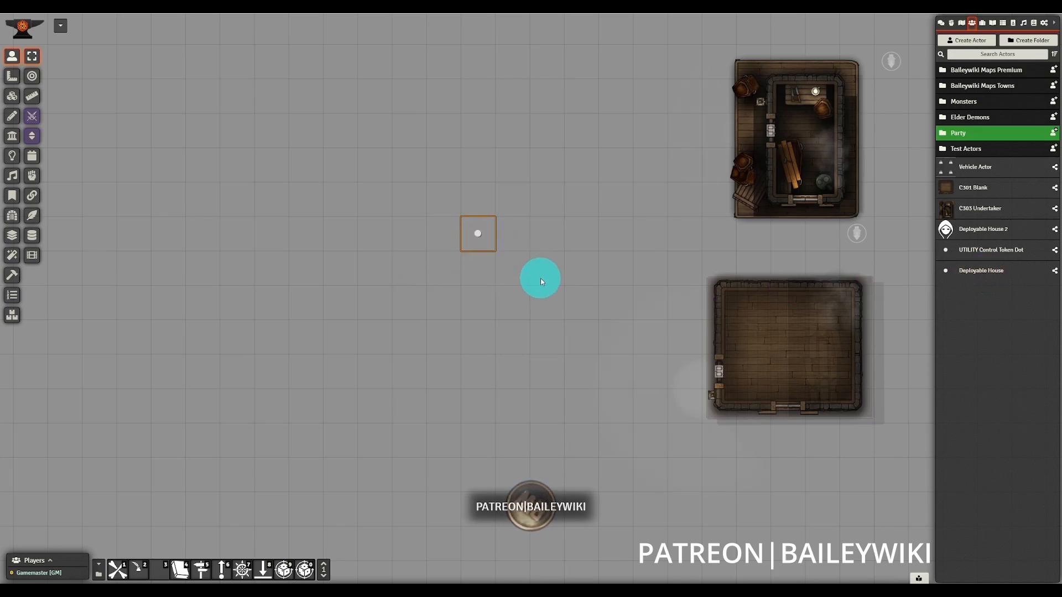
# Open the tile image browser and go up to the root folder of the user data
pyautogui.click(12, 95)
pyautogui.click(33, 98)
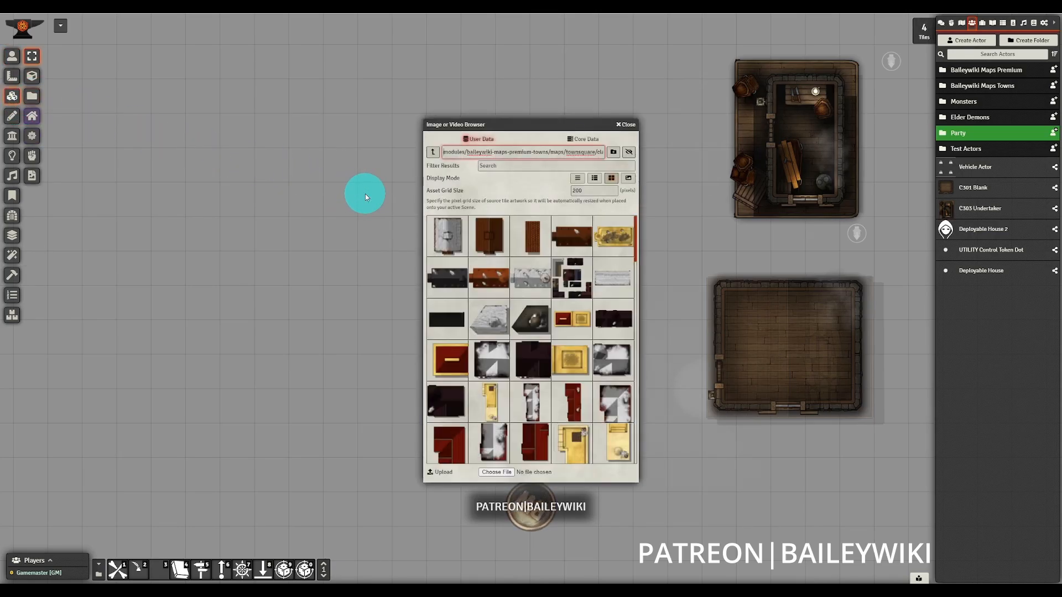
pyautogui.click(432, 151)
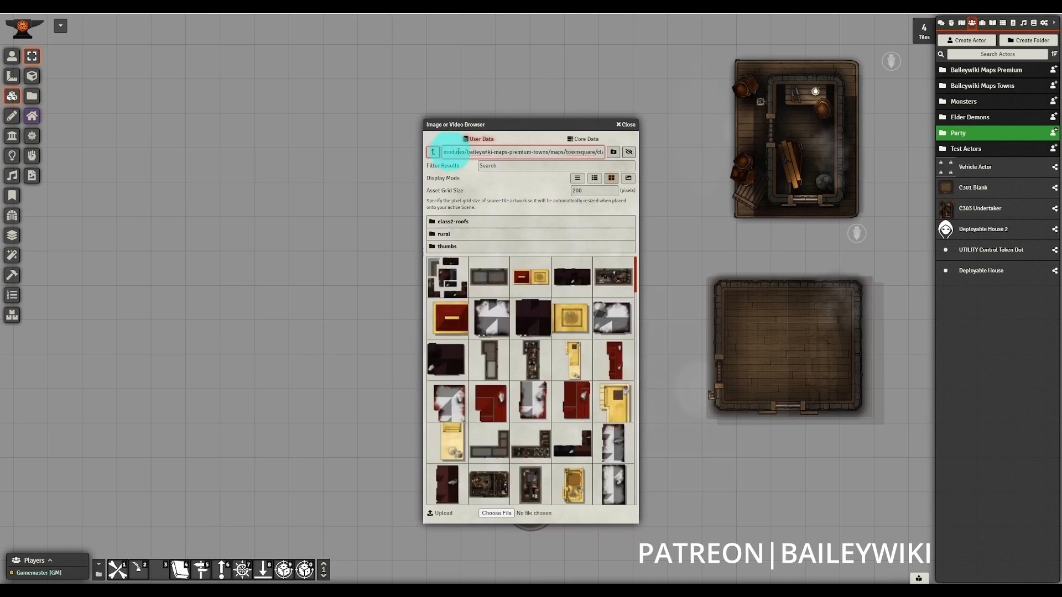
pyautogui.click(433, 152)
pyautogui.click(433, 153)
pyautogui.click(433, 153)
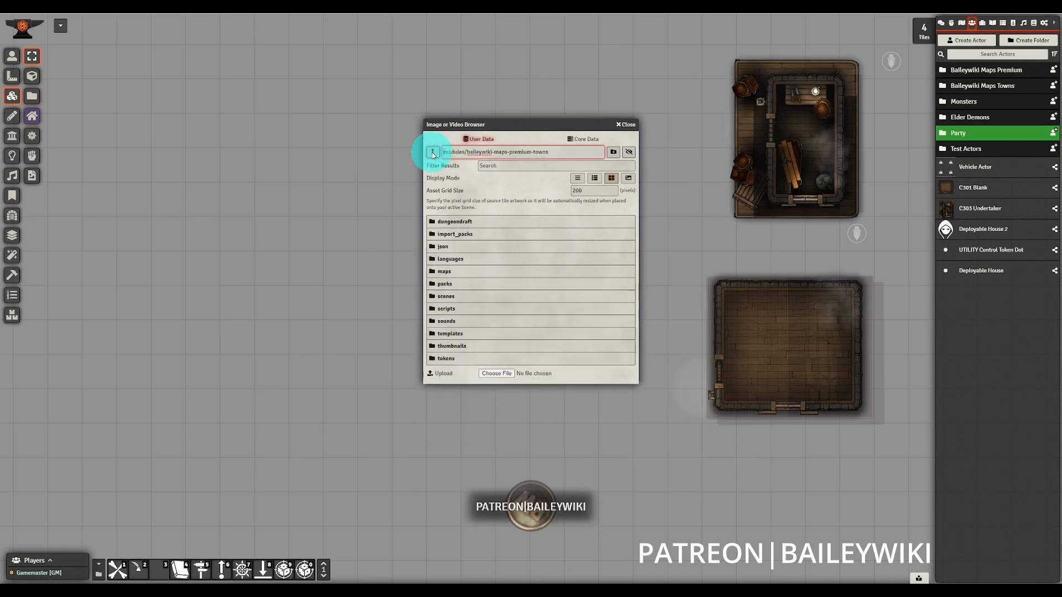
pyautogui.click(433, 153)
pyautogui.click(466, 157)
pyautogui.click(433, 151)
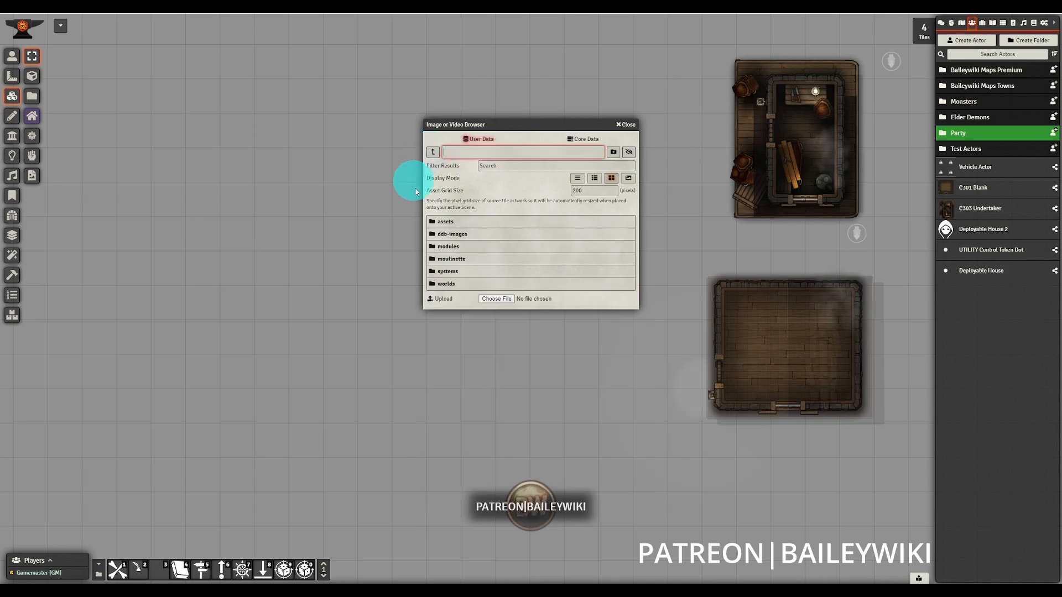
# Browse to the folder modules/baileywiki-maps-premium-towns/maps/townsquare/class2-middle
pyautogui.click(450, 251)
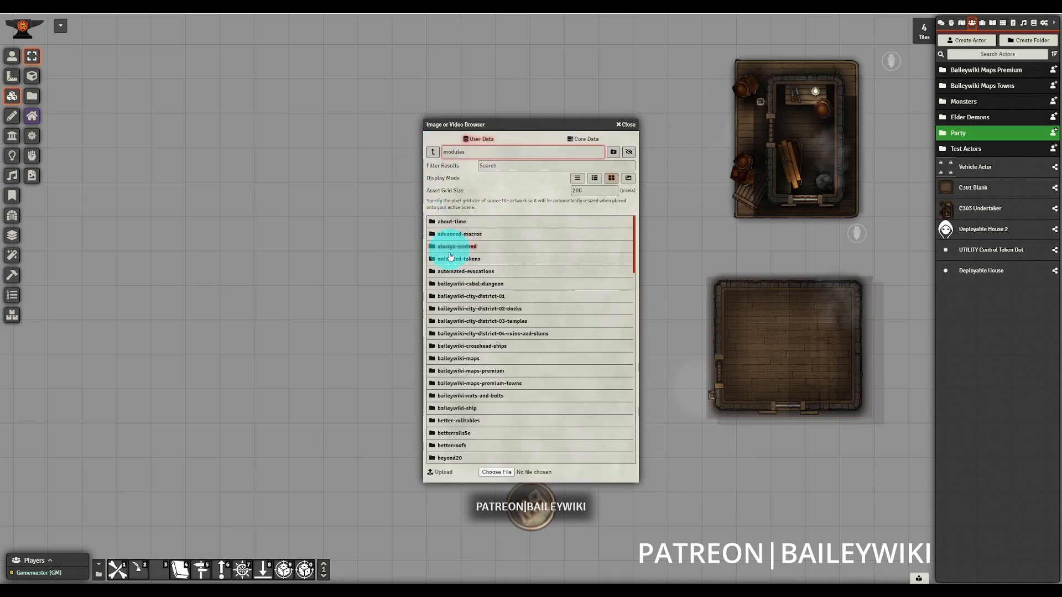
pyautogui.click(476, 385)
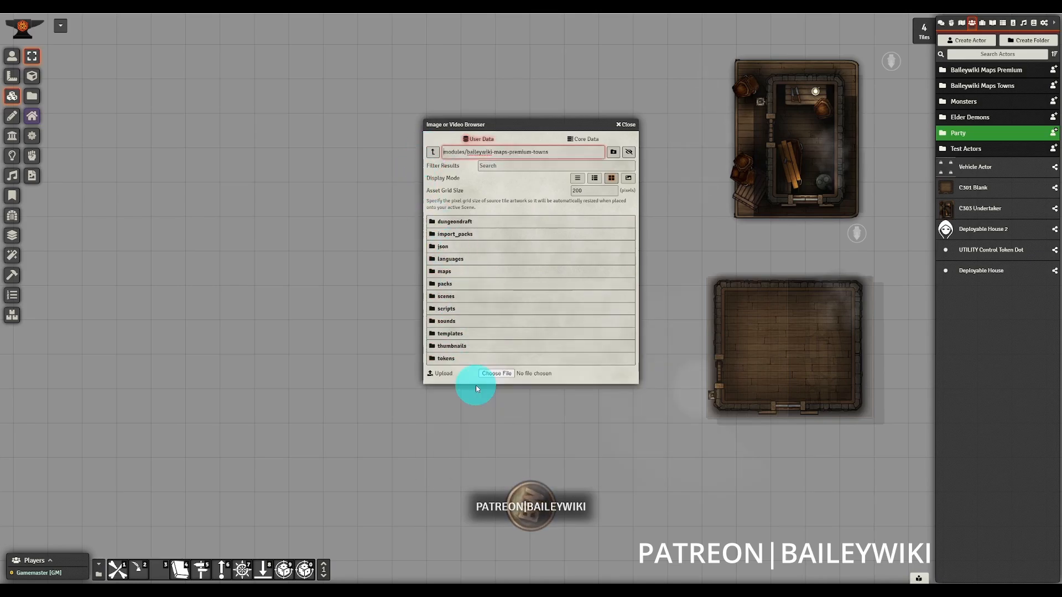
pyautogui.click(446, 278)
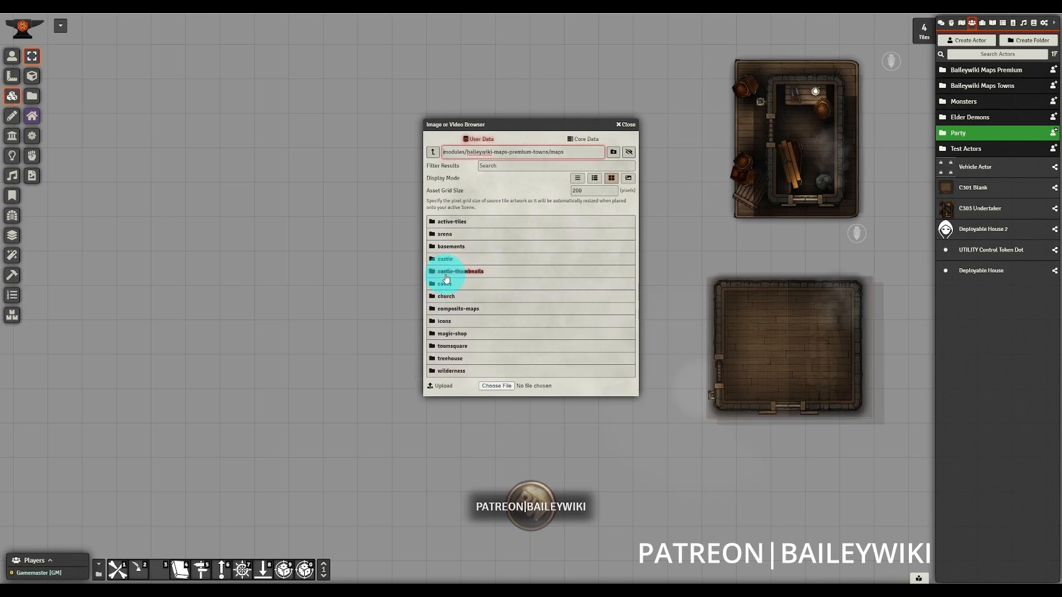
pyautogui.click(453, 340)
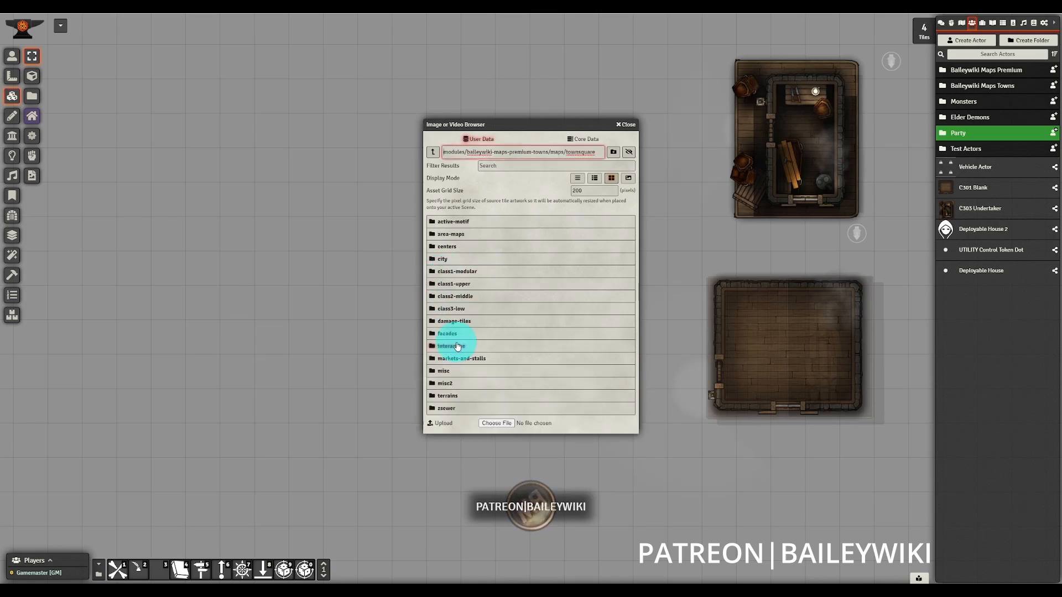
pyautogui.click(452, 295)
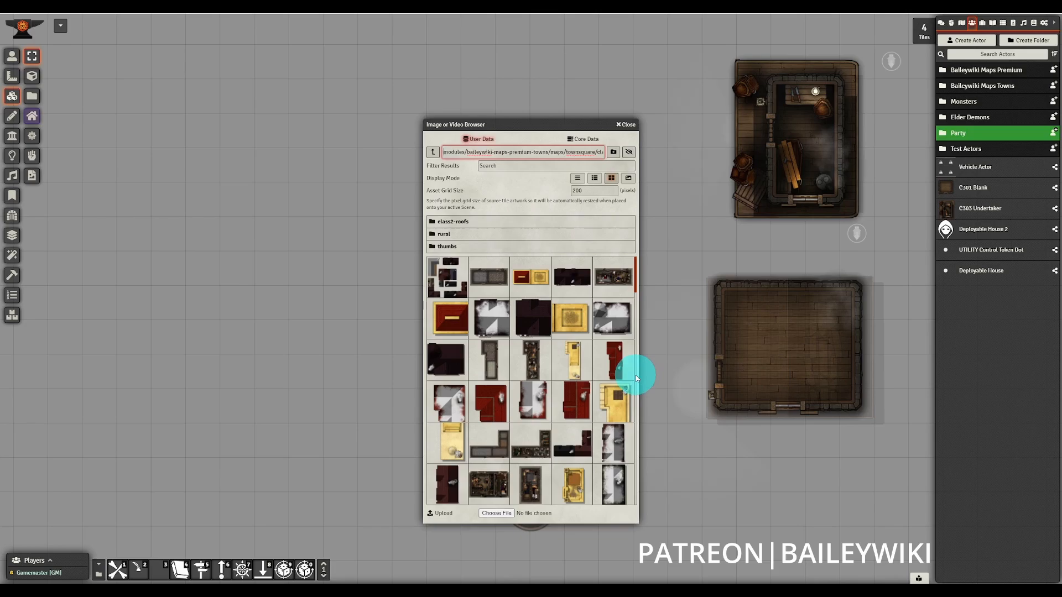
# Set the asset grid size to 100 pixels and place the furnished home tile southwest of the Deployable House token
pyautogui.scroll(-5, 635, 375)
pyautogui.scroll(-7, 610, 429)
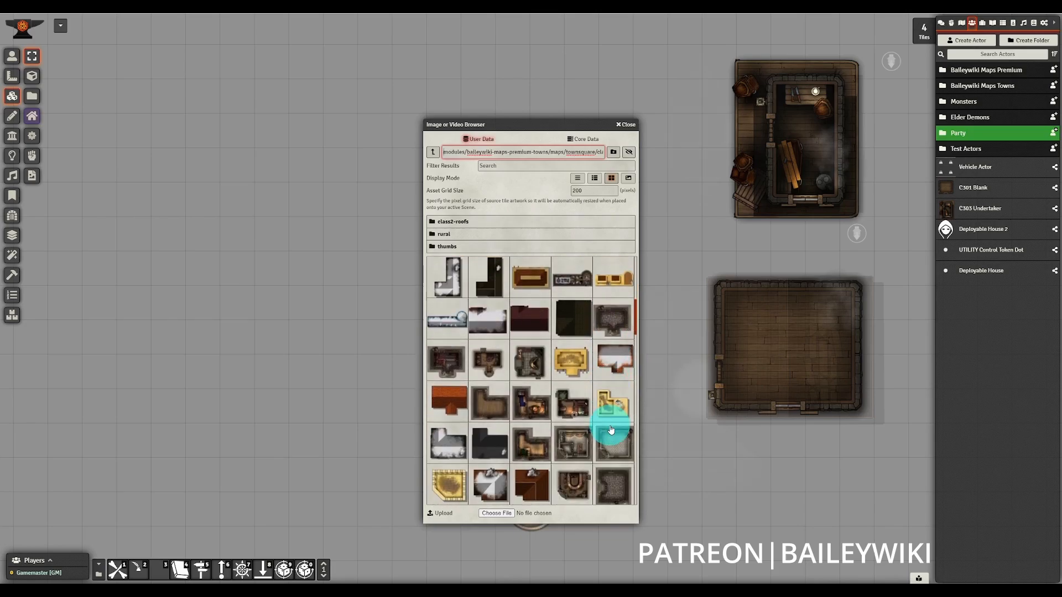
pyautogui.scroll(-1, 610, 429)
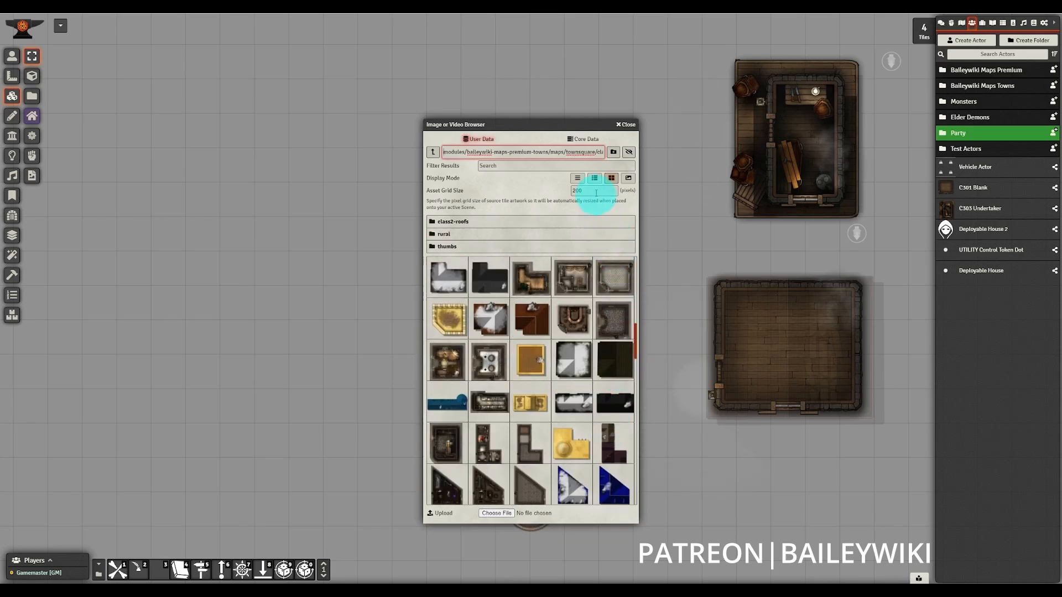
pyautogui.doubleClick(595, 191)
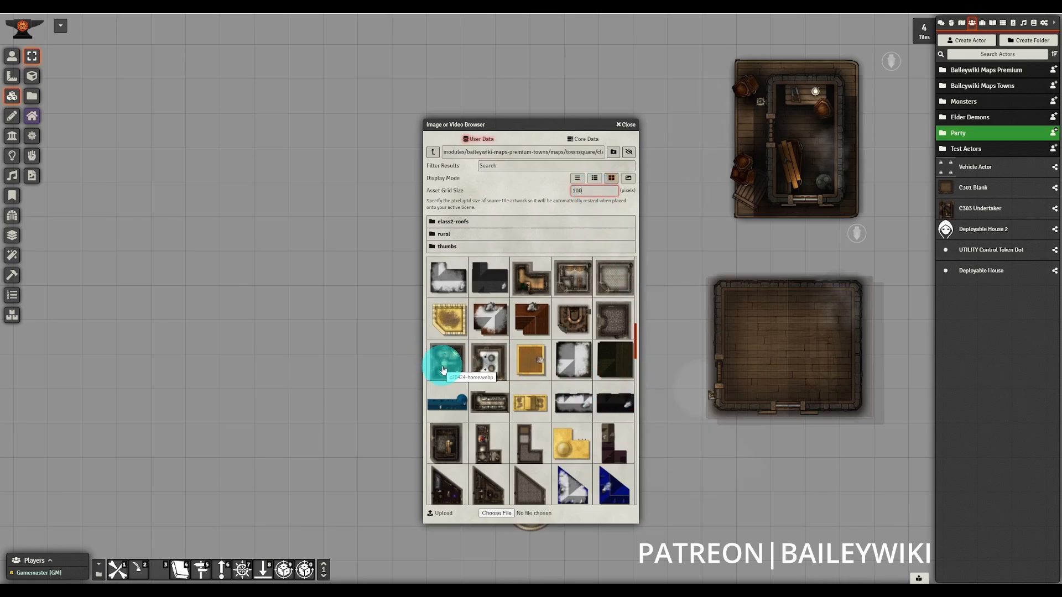
pyautogui.moveTo(443, 370); pyautogui.dragTo(342, 354)
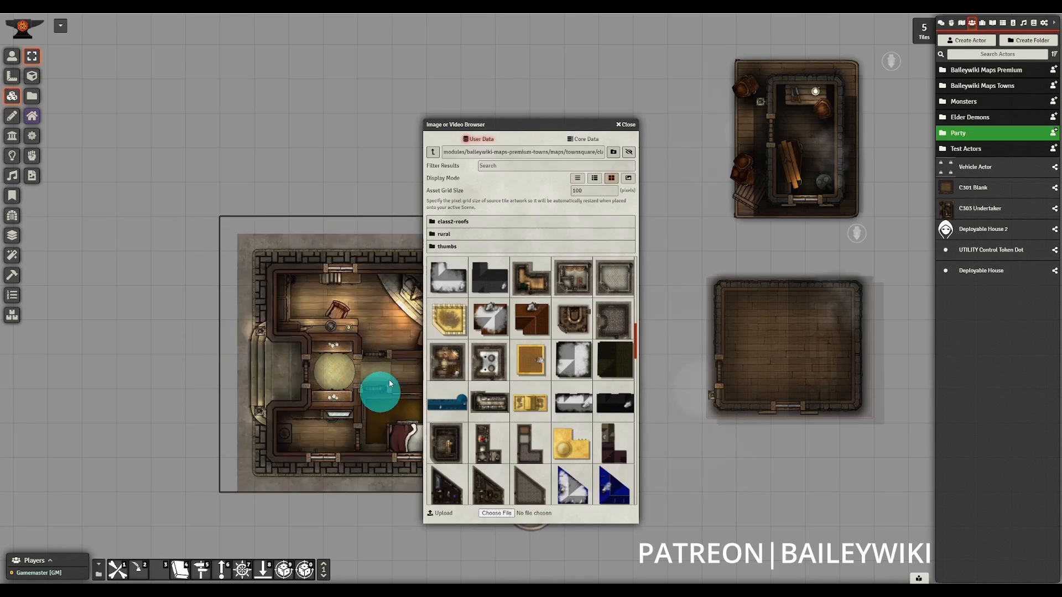
pyautogui.moveTo(543, 126); pyautogui.dragTo(695, 125)
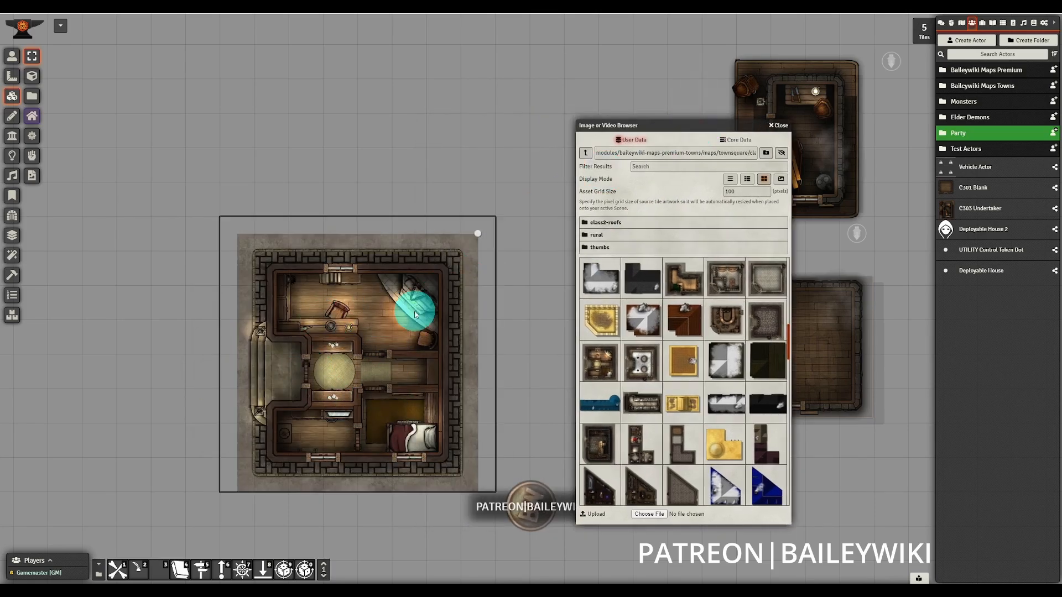
pyautogui.moveTo(415, 313); pyautogui.dragTo(350, 360)
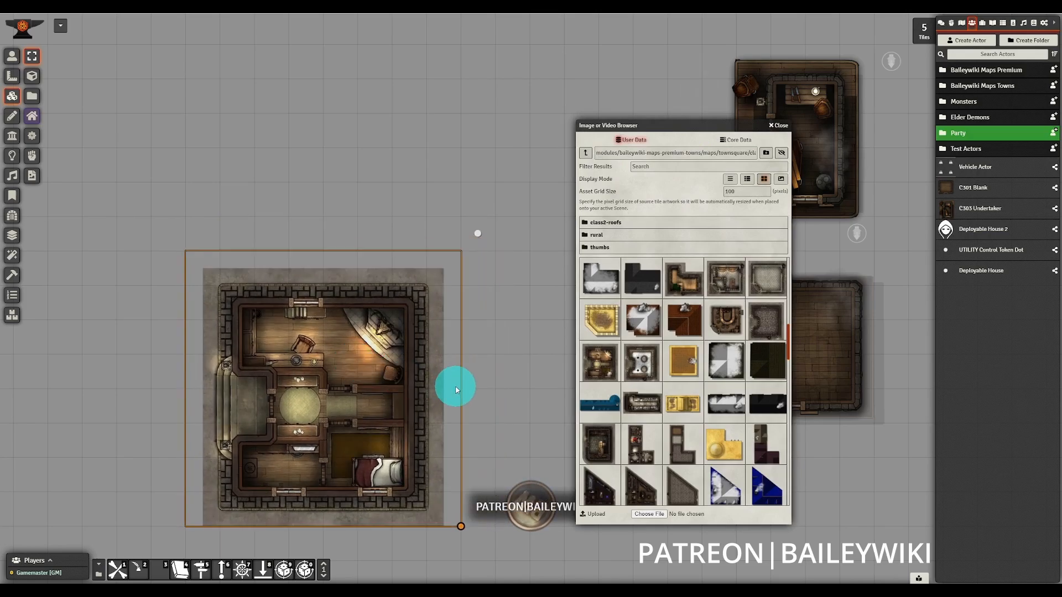
# Open the class2-roofs folder, filter its images by 20424 and turn on the overhead roof tile layer
pyautogui.click(613, 222)
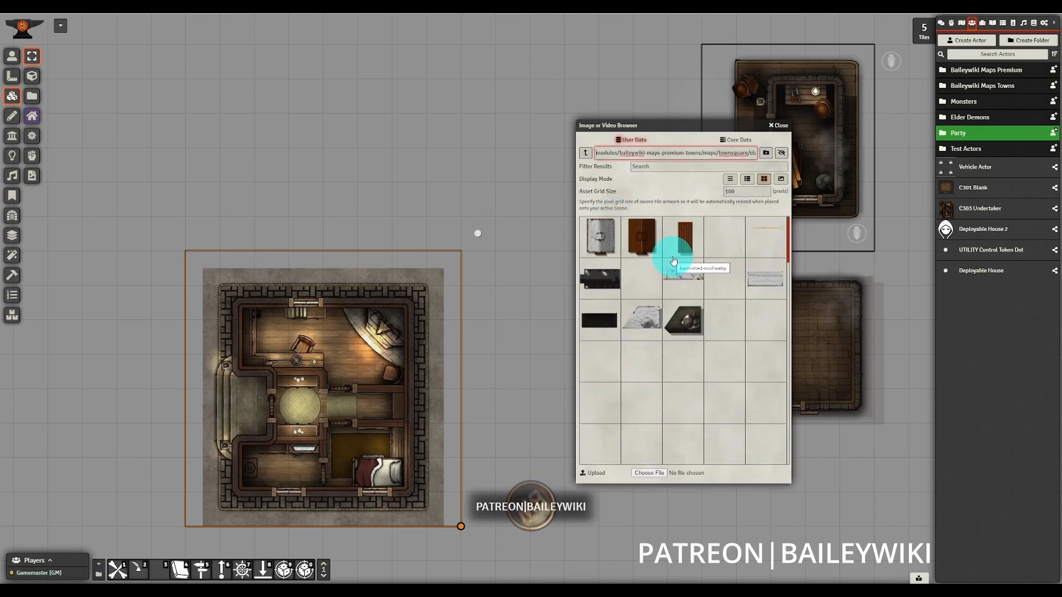
pyautogui.click(659, 164)
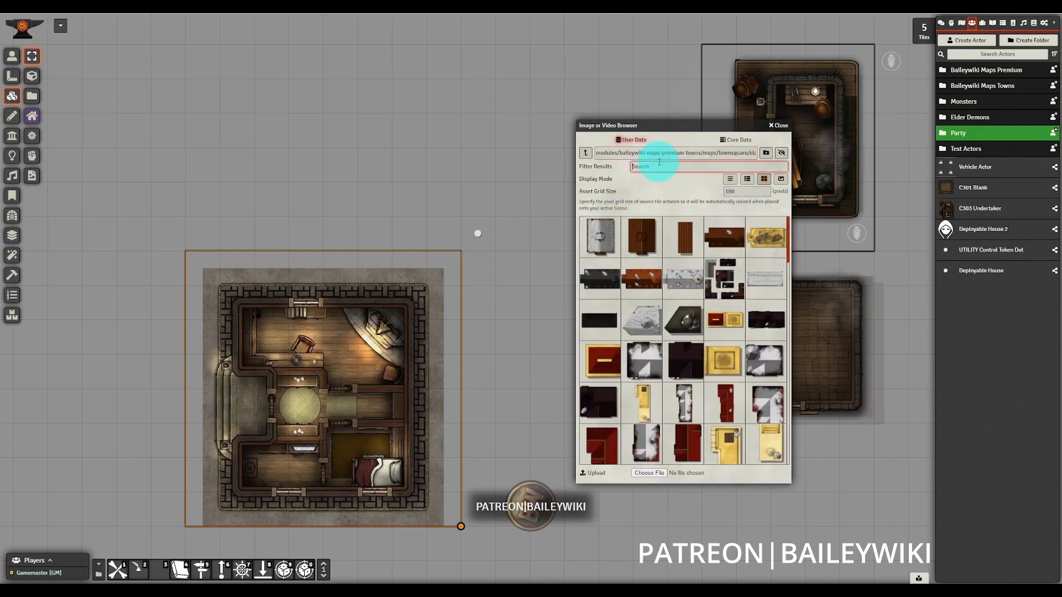
pyautogui.write('2042')
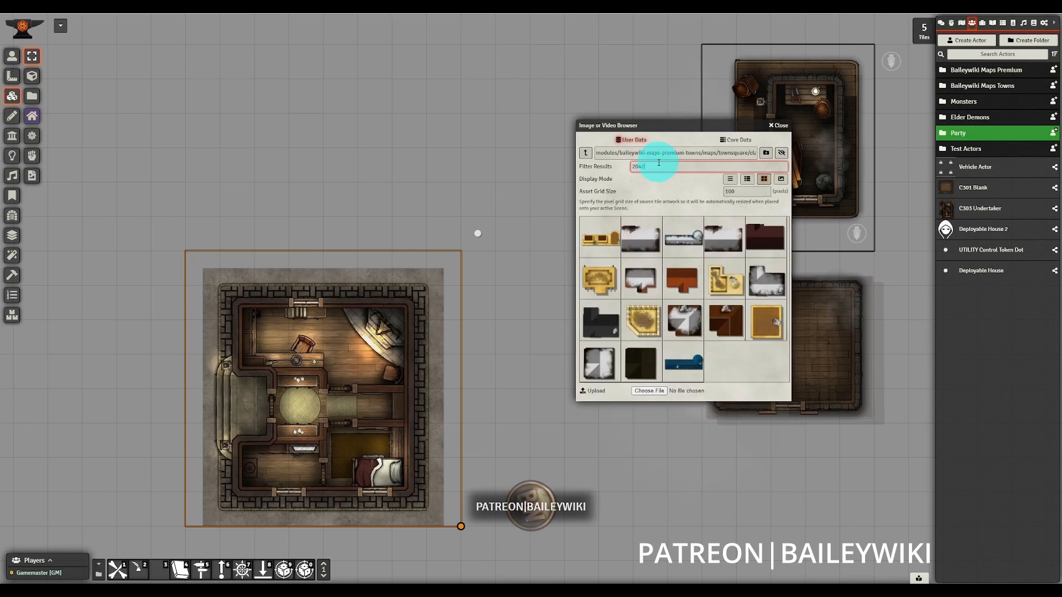
pyautogui.write('4')
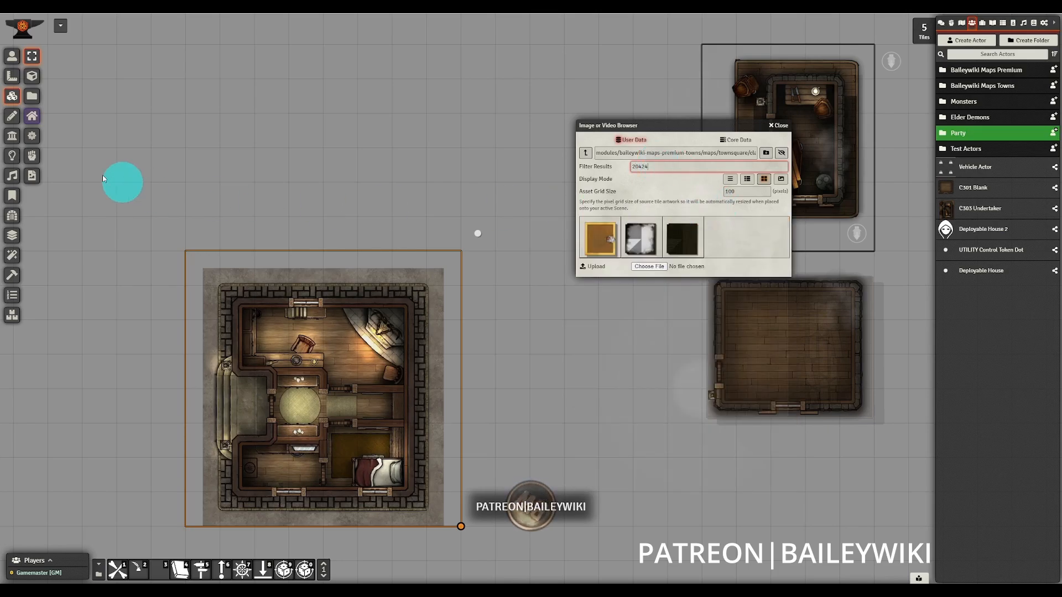
pyautogui.click(43, 117)
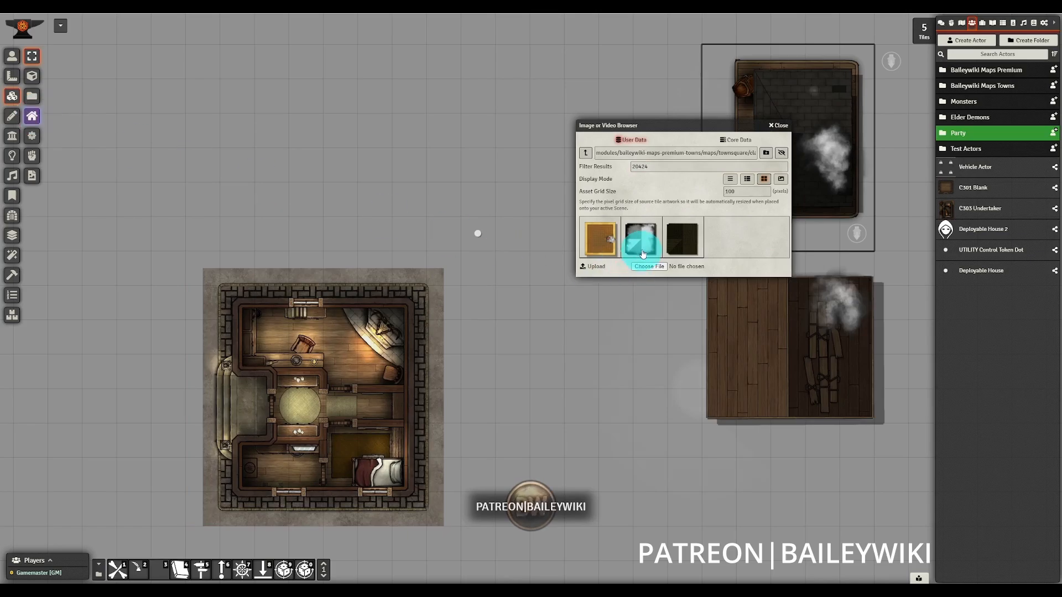
pyautogui.moveTo(671, 251); pyautogui.dragTo(370, 399)
pyautogui.click(415, 394)
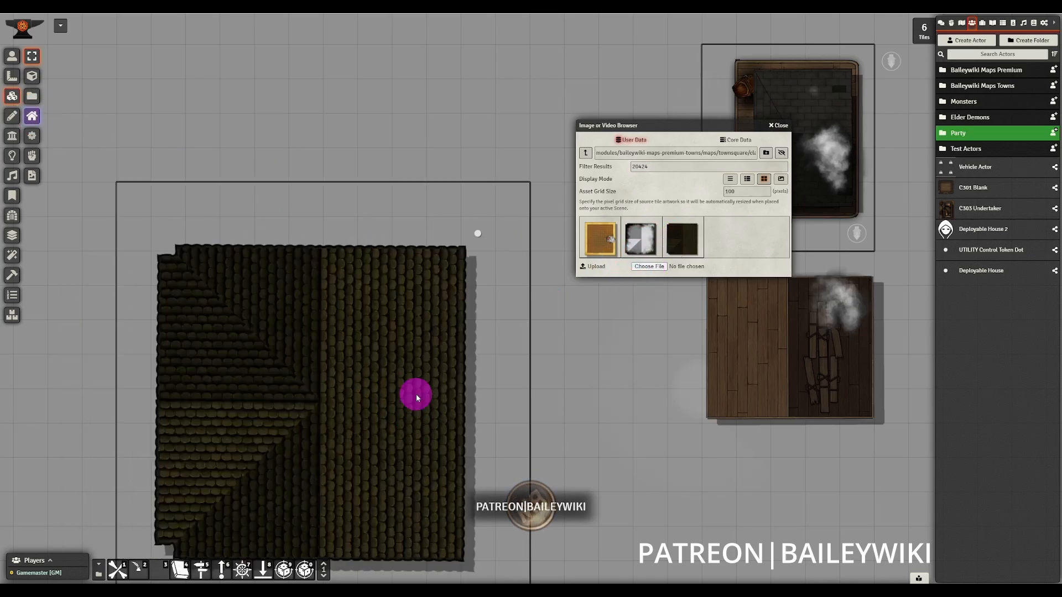
pyautogui.press('Delete')
# Set the asset grid size to 150 pixels, place the dark shingled roof tile over the furnished house and close the image browser
pyautogui.doubleClick(753, 192)
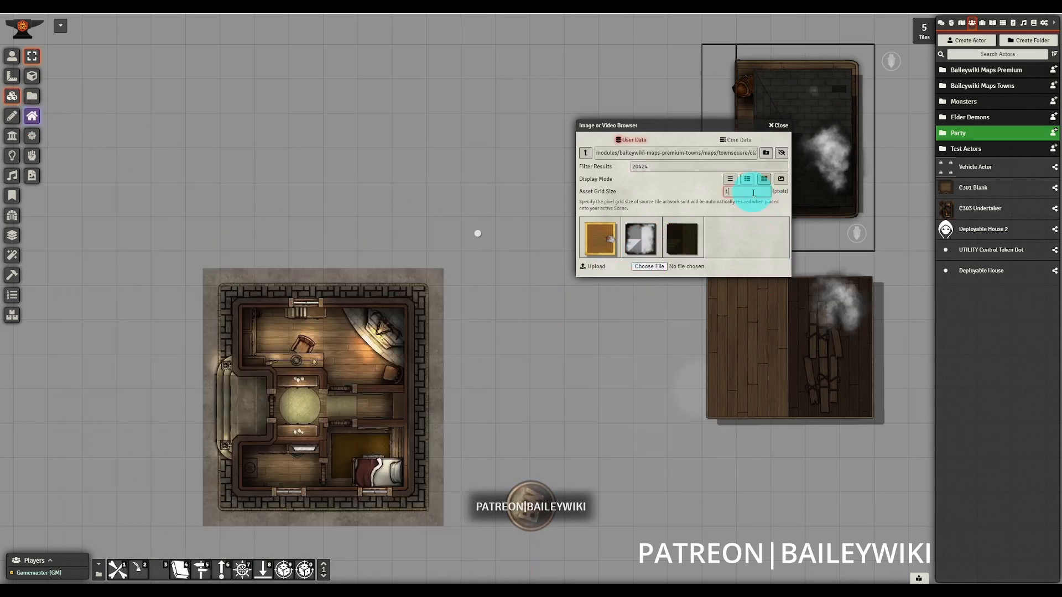
pyautogui.write('150')
pyautogui.moveTo(681, 238); pyautogui.dragTo(341, 376)
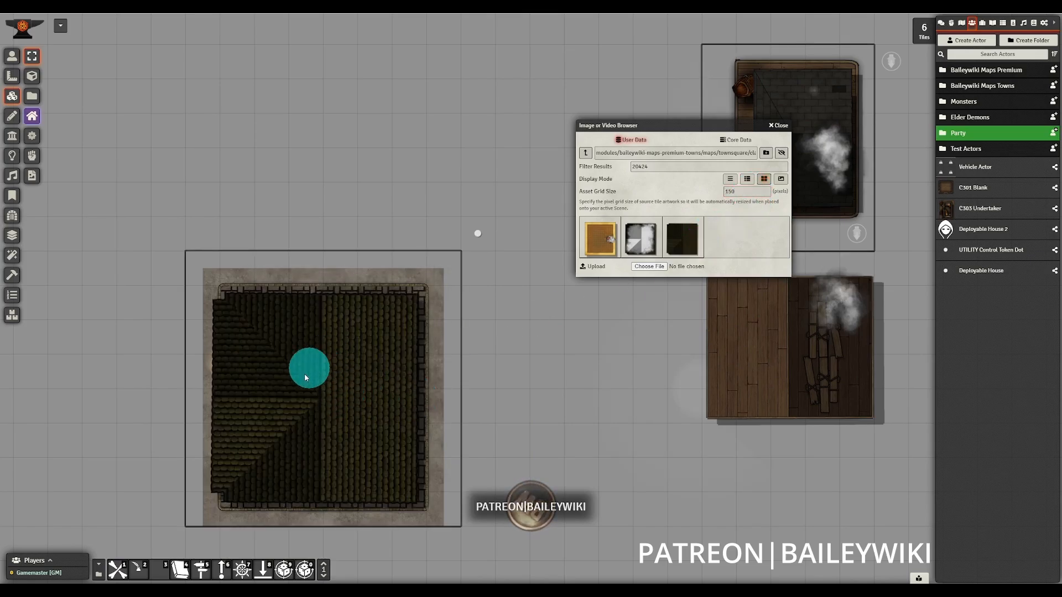
pyautogui.click(779, 128)
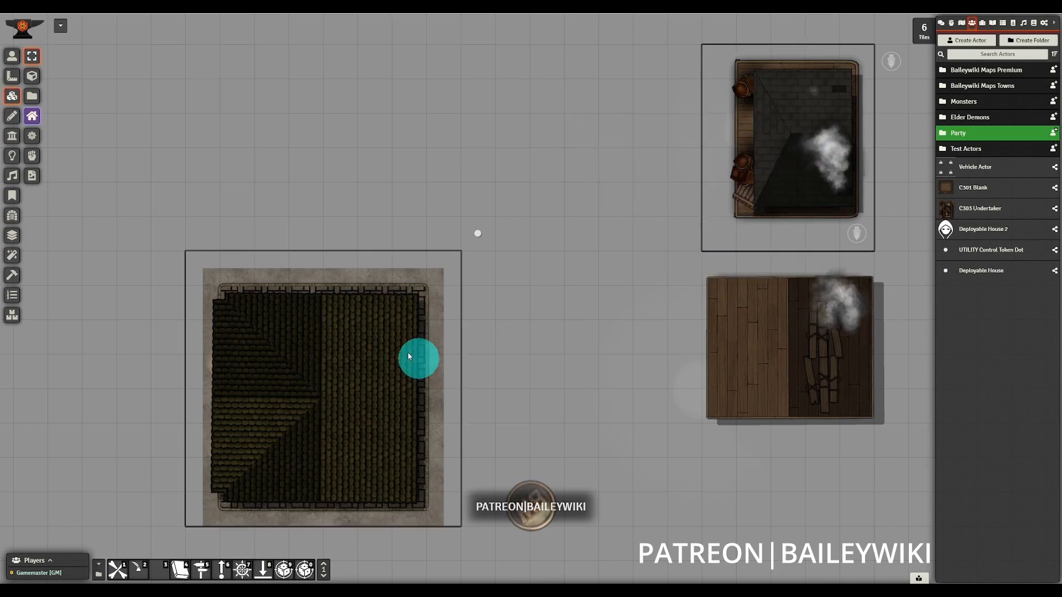
# Shift the interior tile slightly east and move the roof tile by the same amount so both line up
pyautogui.click(33, 117)
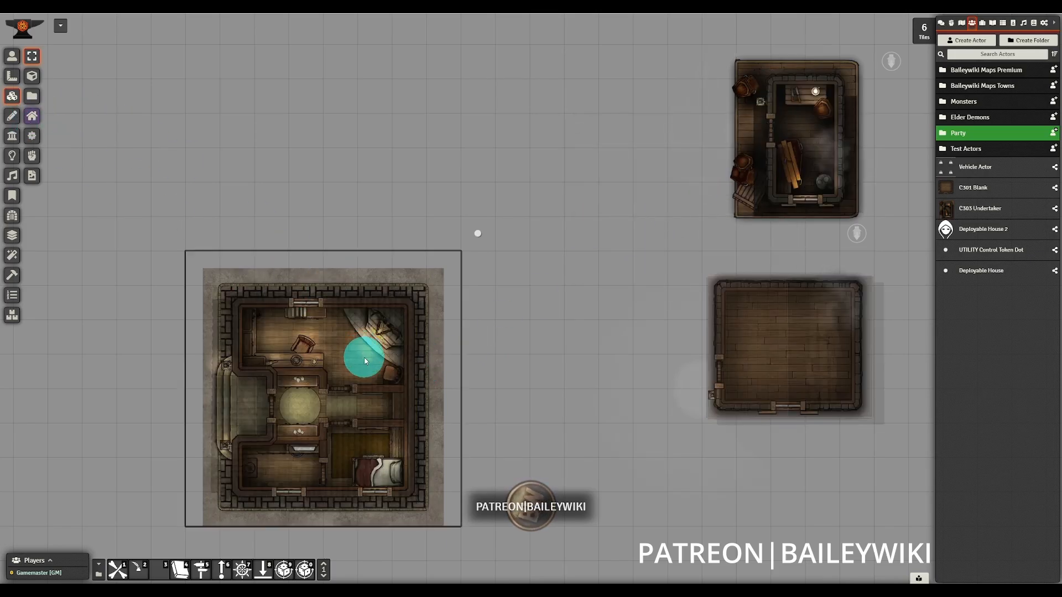
pyautogui.moveTo(366, 360); pyautogui.dragTo(388, 372)
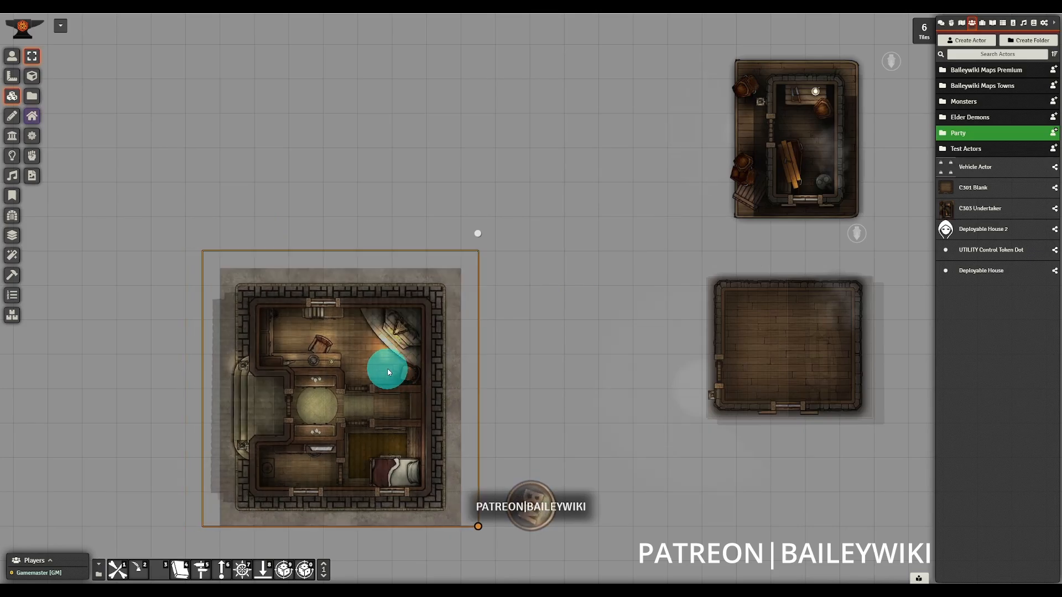
pyautogui.click(32, 117)
pyautogui.moveTo(272, 389); pyautogui.dragTo(287, 386)
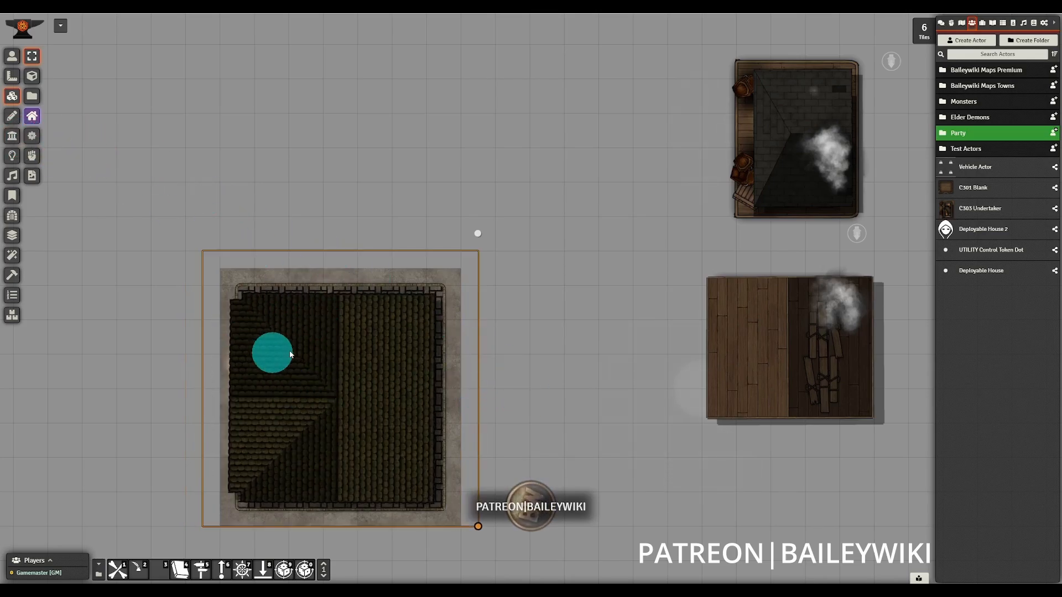
# Set the roof tile's Better Roof Mode to Show (Show Tile Through Fog)
pyautogui.doubleClick(360, 344)
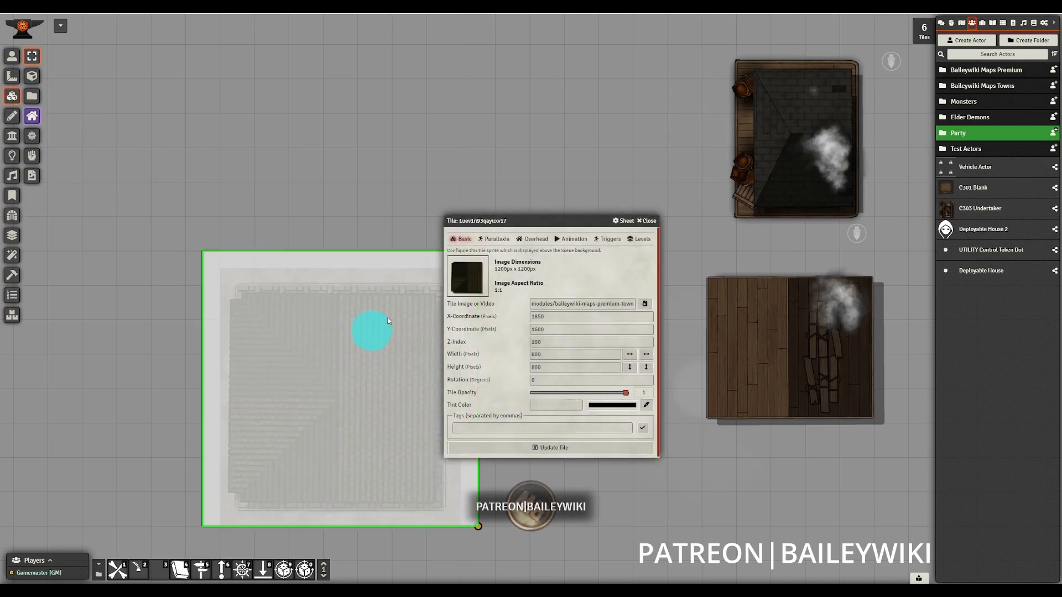
pyautogui.click(538, 241)
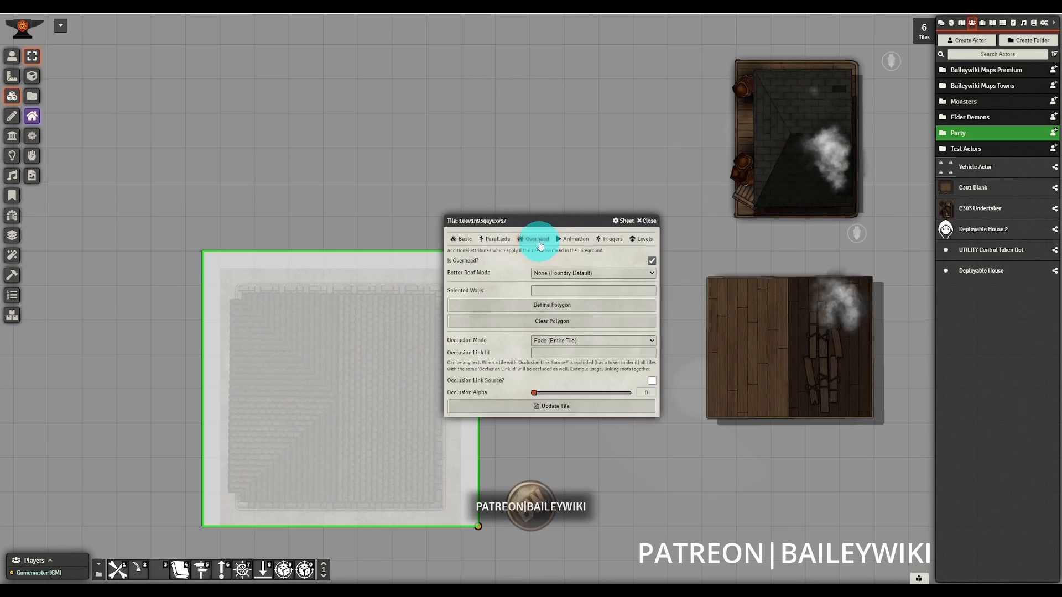
pyautogui.click(587, 273)
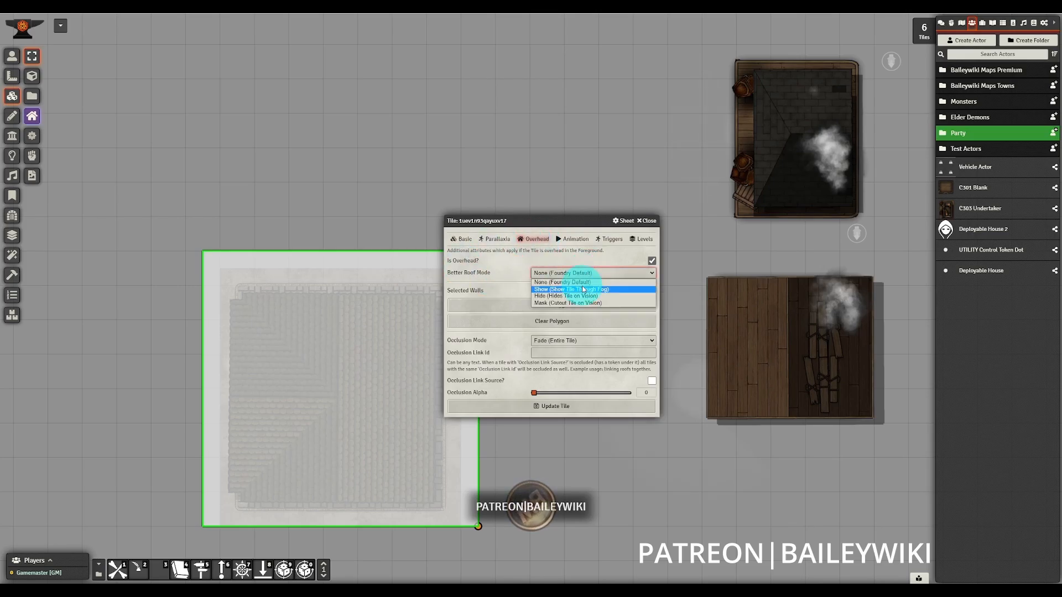
pyautogui.click(583, 288)
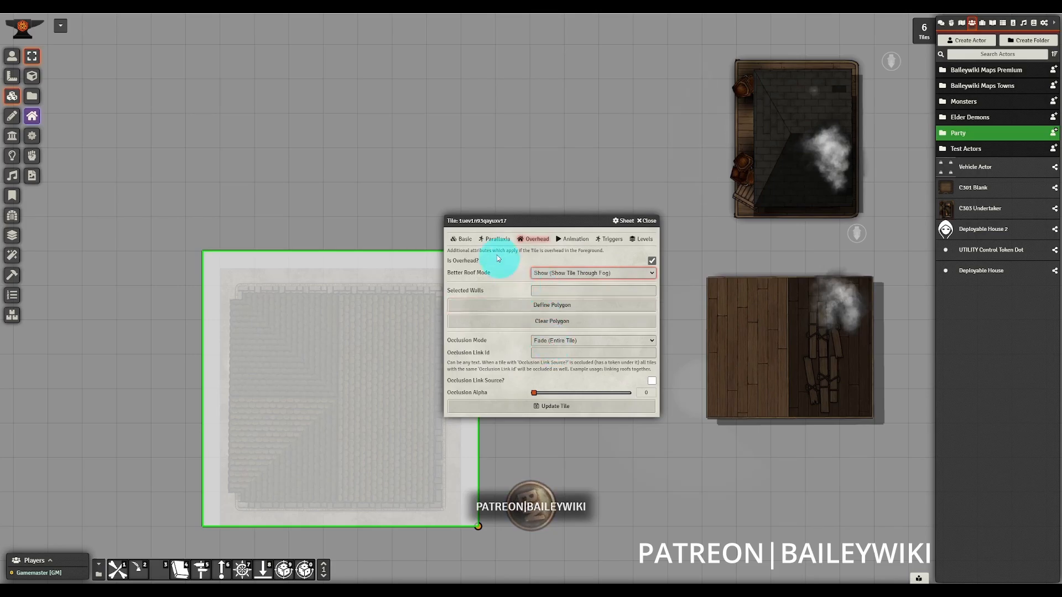
# Set the roof tile's bottom elevation to 10 and update the tile
pyautogui.click(469, 245)
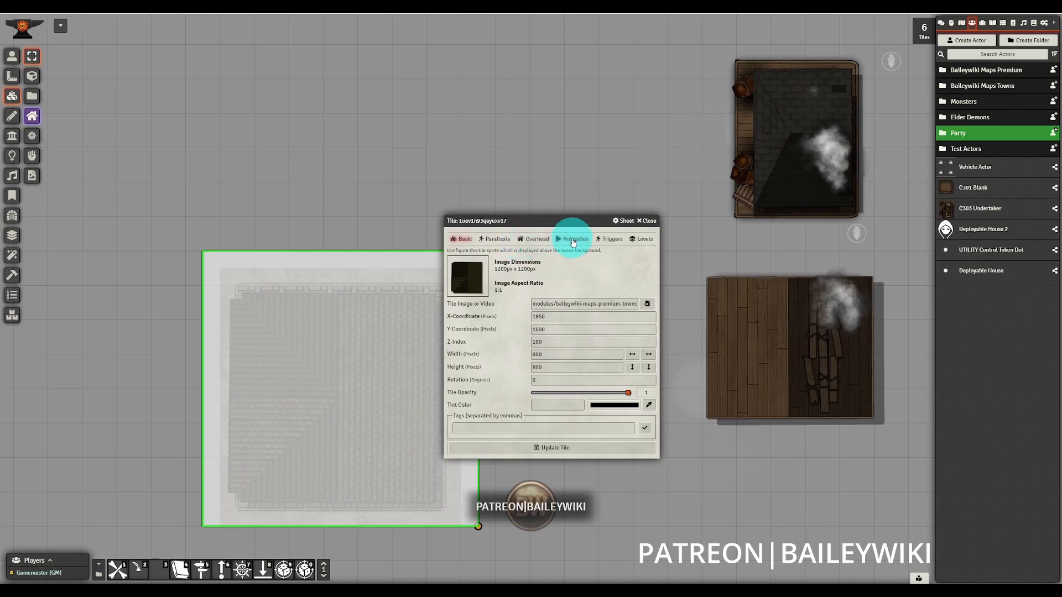
pyautogui.click(540, 243)
pyautogui.click(635, 244)
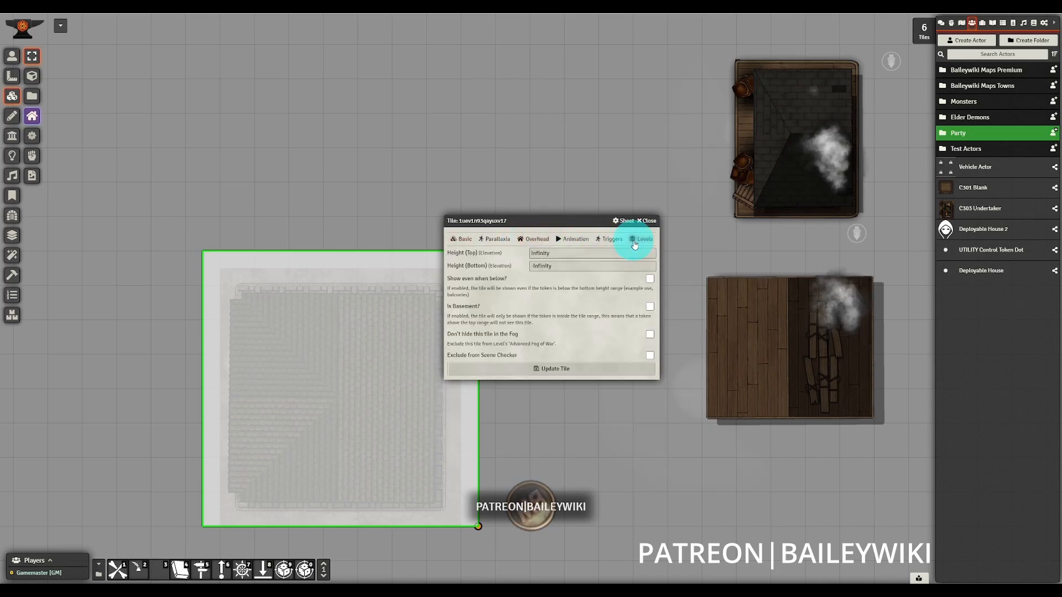
pyautogui.click(569, 265)
pyautogui.write('10')
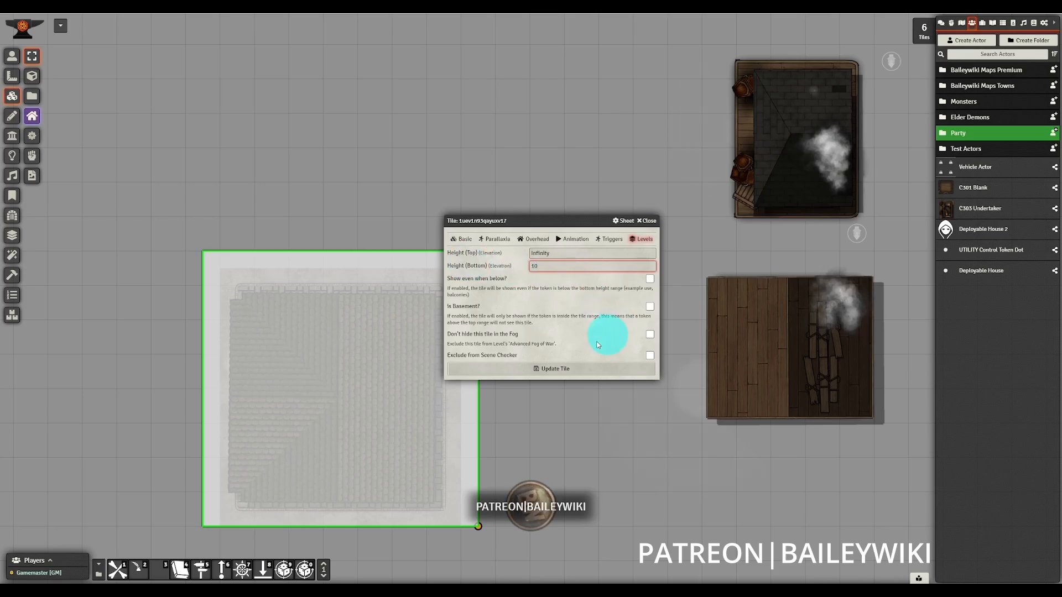
pyautogui.click(552, 369)
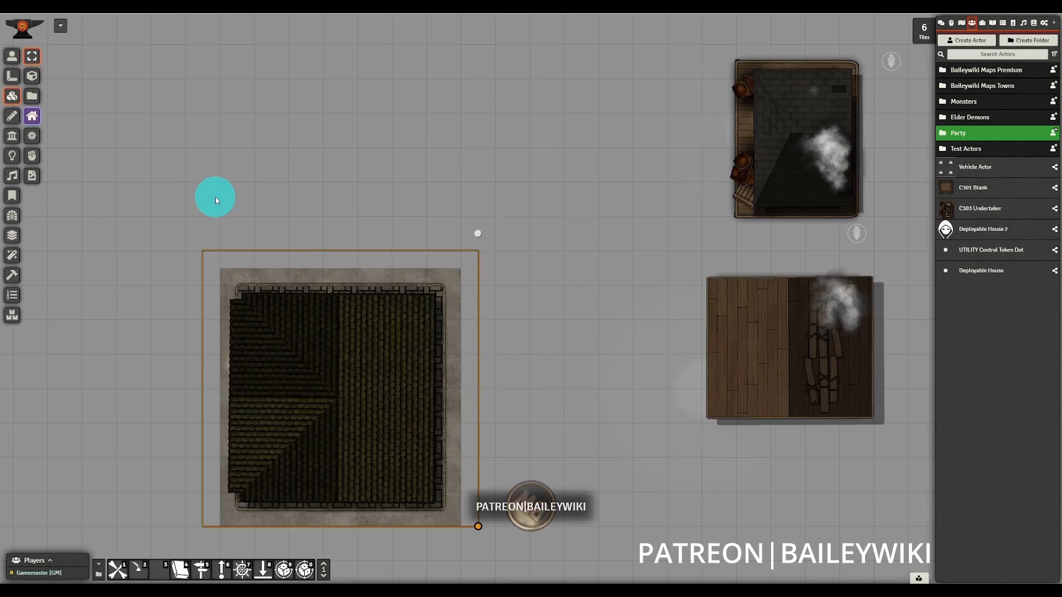
# Draw a single trial wall across the north side of the furnished house and open its configuration
pyautogui.click(16, 138)
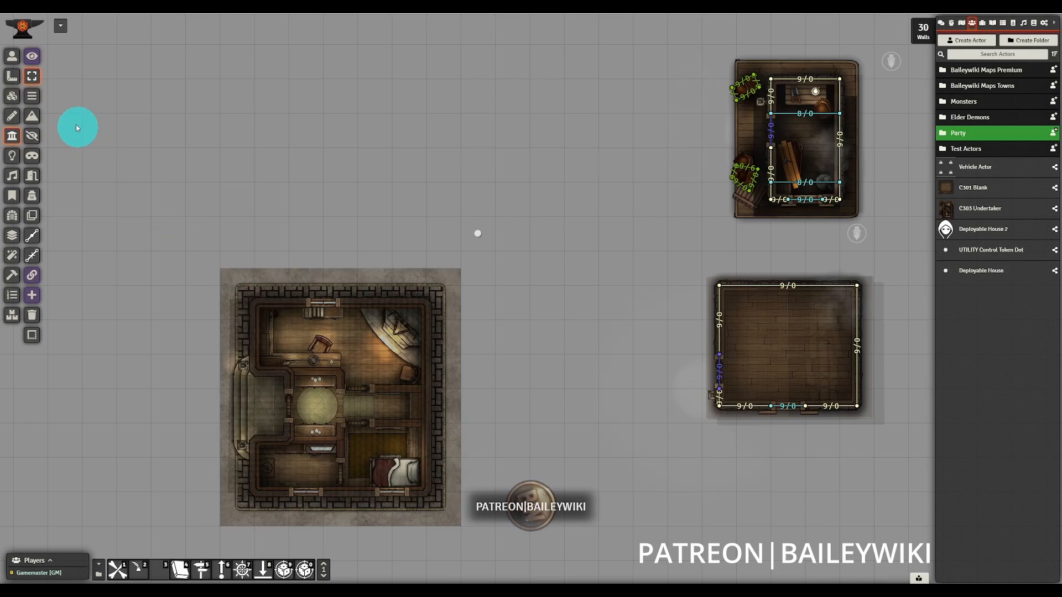
pyautogui.click(32, 95)
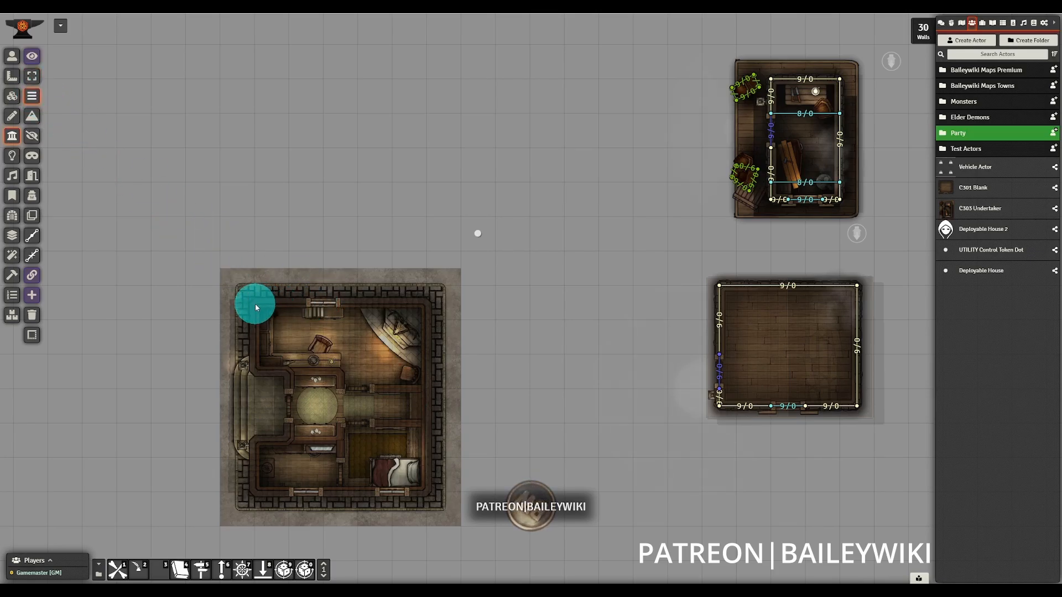
pyautogui.moveTo(253, 303); pyautogui.dragTo(426, 307)
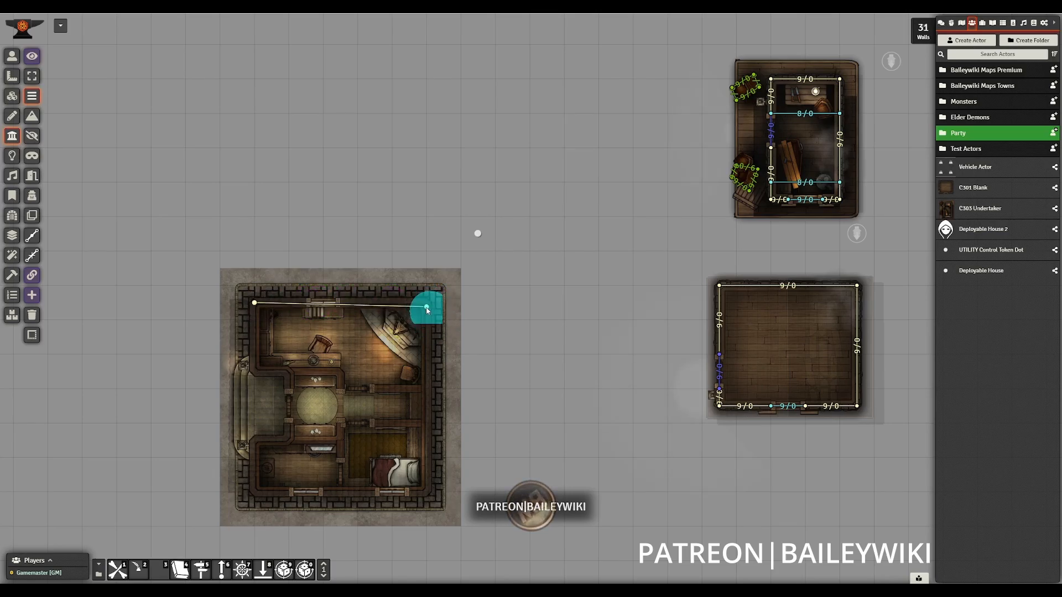
pyautogui.doubleClick(426, 307)
# Set the trial wall's top height to 9 and bottom height to 0, update it and delete the wall
pyautogui.click(466, 366)
pyautogui.click(559, 386)
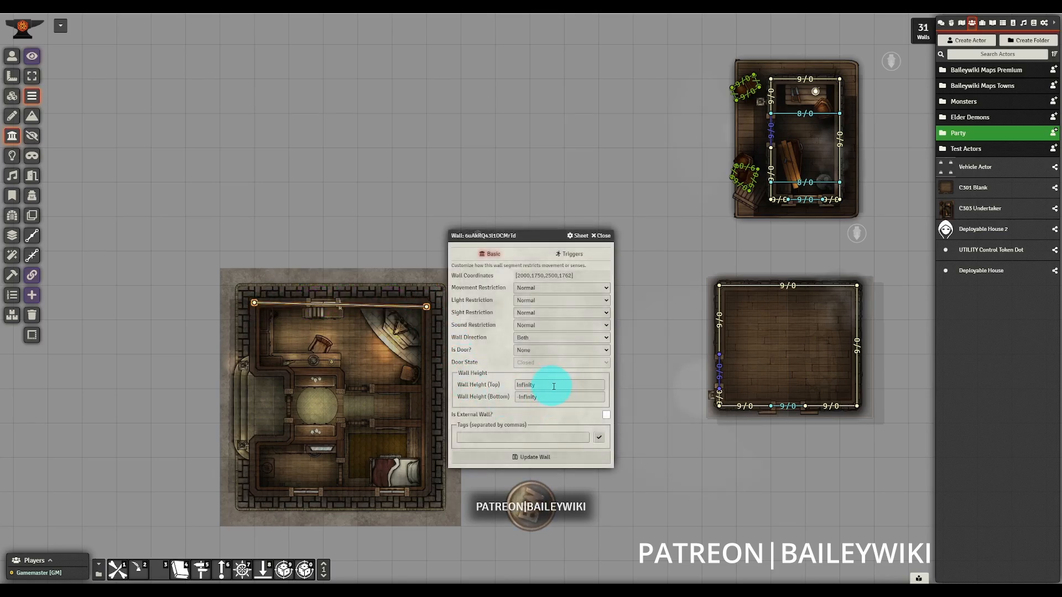
pyautogui.click(465, 385)
pyautogui.write('9')
pyautogui.press('Tab')
pyautogui.write('0')
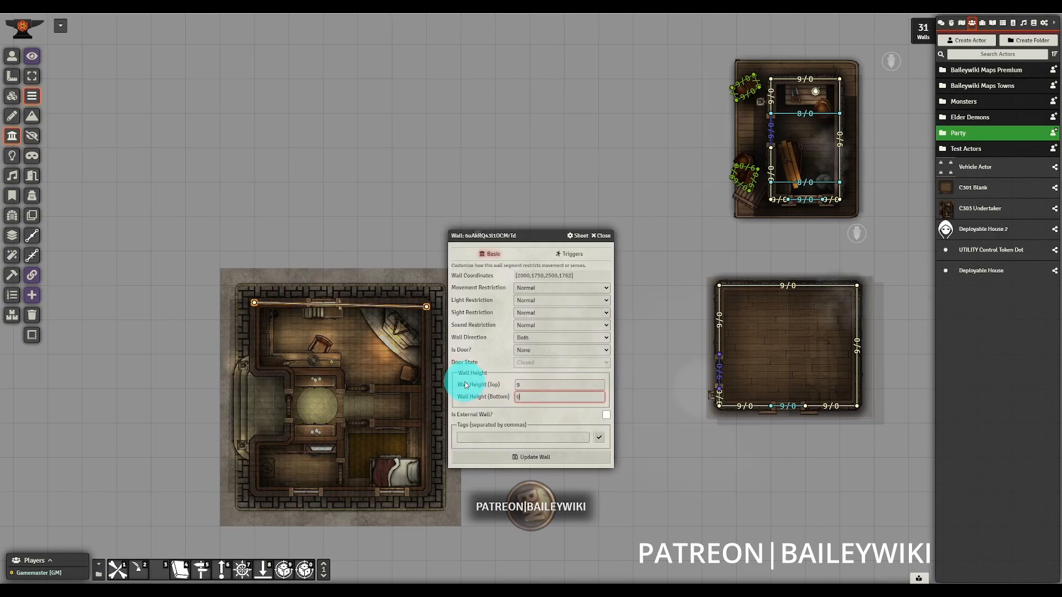
pyautogui.click(532, 456)
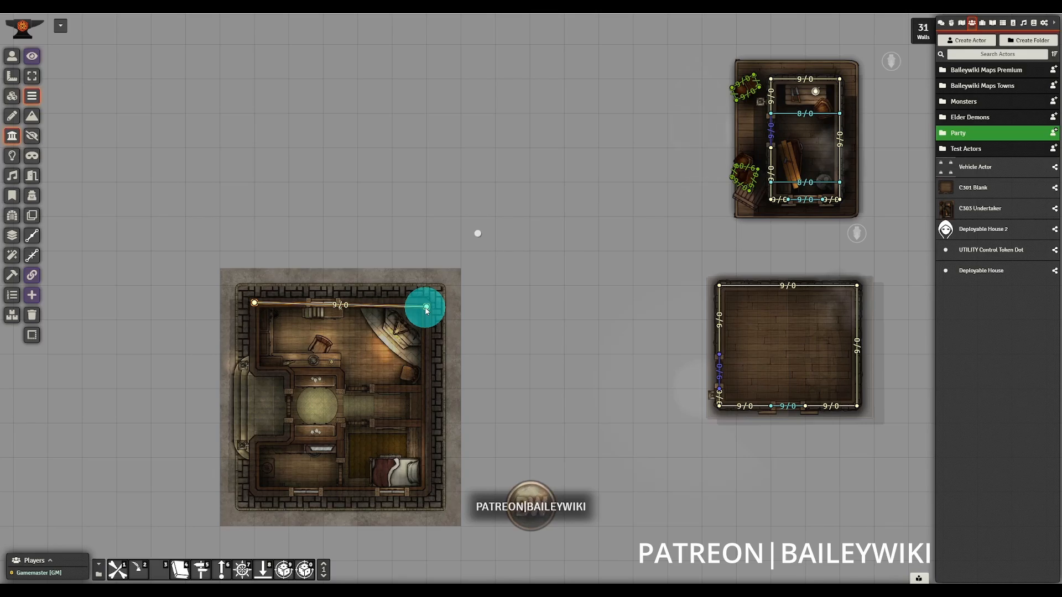
pyautogui.press('Delete')
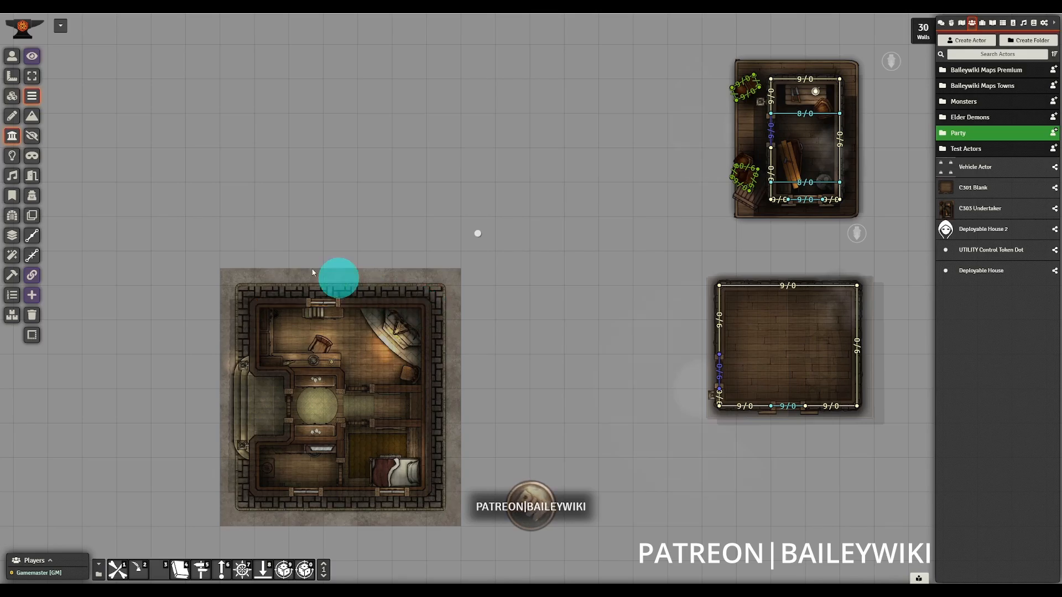
# Activate the 0 to 9 level and draw chained walls along the house's north and east sides, with a separate segment at the north window
pyautogui.click(13, 236)
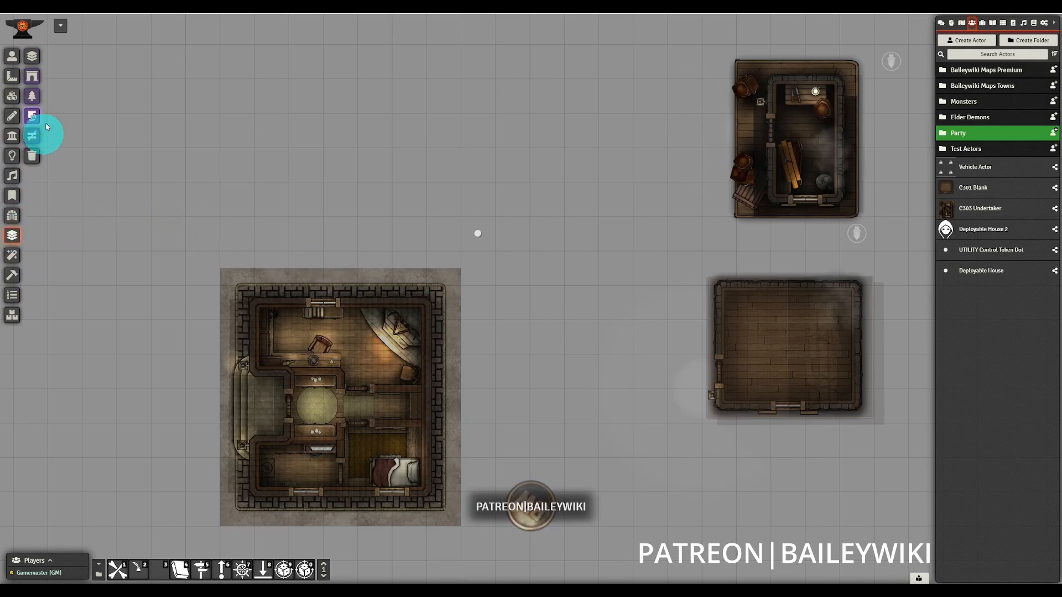
pyautogui.click(33, 57)
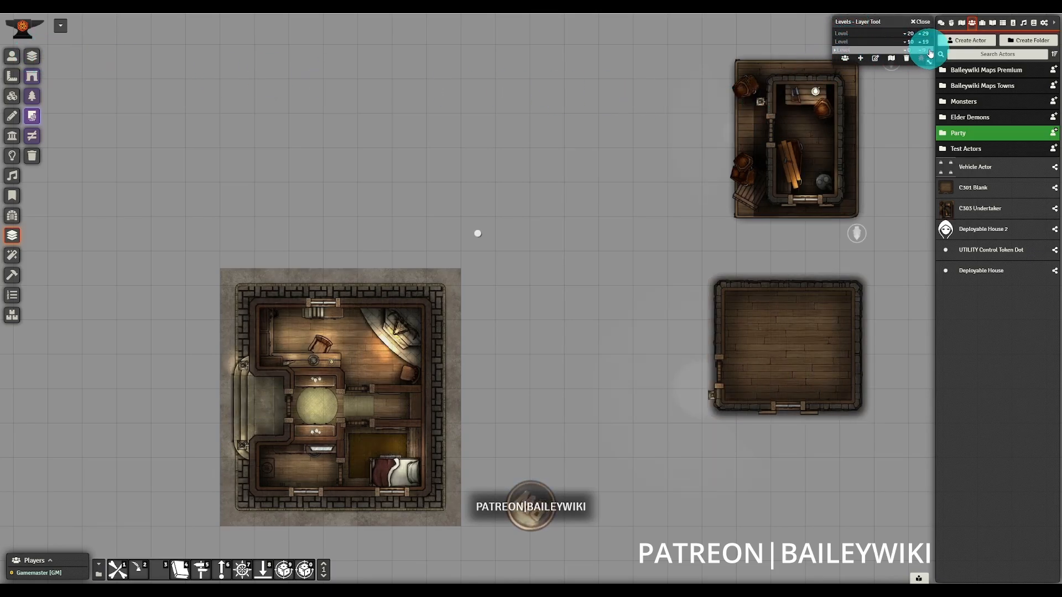
pyautogui.click(11, 135)
pyautogui.moveTo(257, 307); pyautogui.dragTo(303, 306)
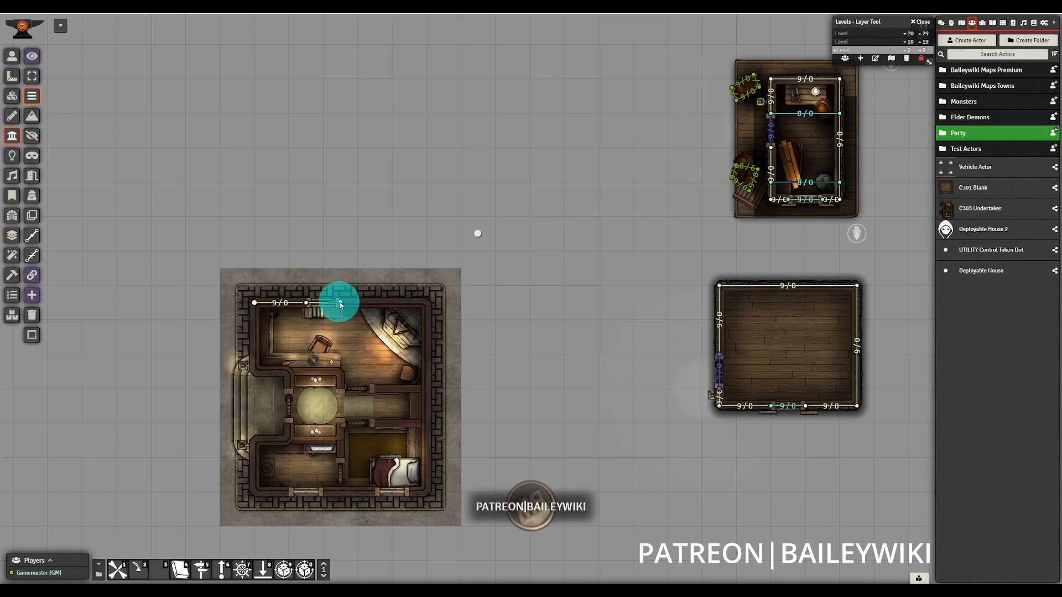
pyautogui.click(340, 303)
pyautogui.click(426, 303)
pyautogui.click(426, 491)
# Continue the wall chain west along the south side to the southwest corner, with separate segments at both windows
pyautogui.click(409, 492)
pyautogui.click(378, 492)
pyautogui.click(324, 492)
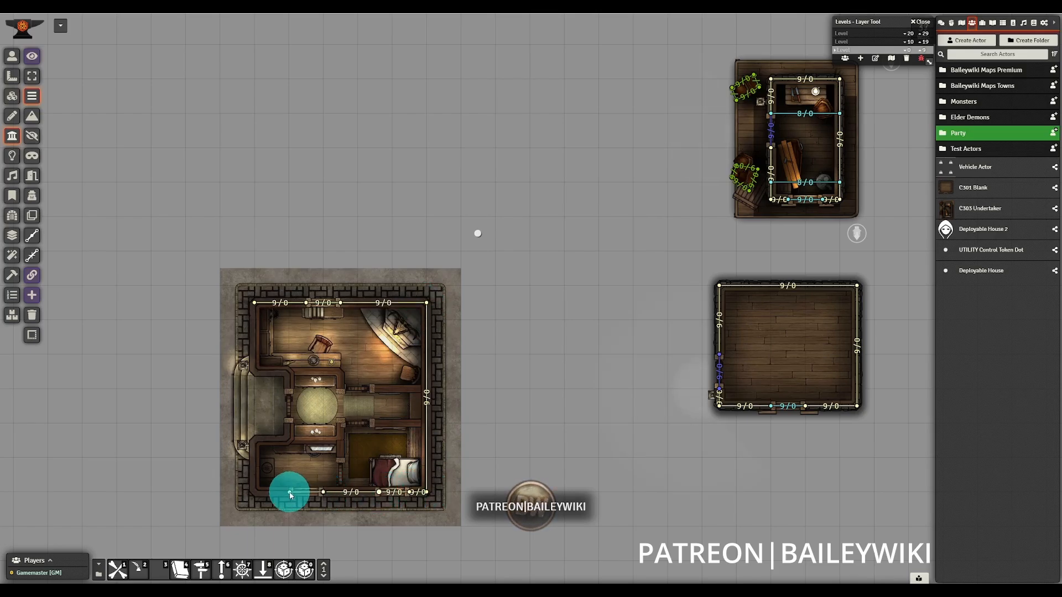
pyautogui.click(289, 492)
pyautogui.click(254, 491)
# Continue the walls around the recessed west entrance with a separate doorway segment, and close the outline at the northwest corner
pyautogui.click(254, 444)
pyautogui.click(289, 444)
pyautogui.click(289, 423)
pyautogui.click(288, 387)
pyautogui.click(288, 371)
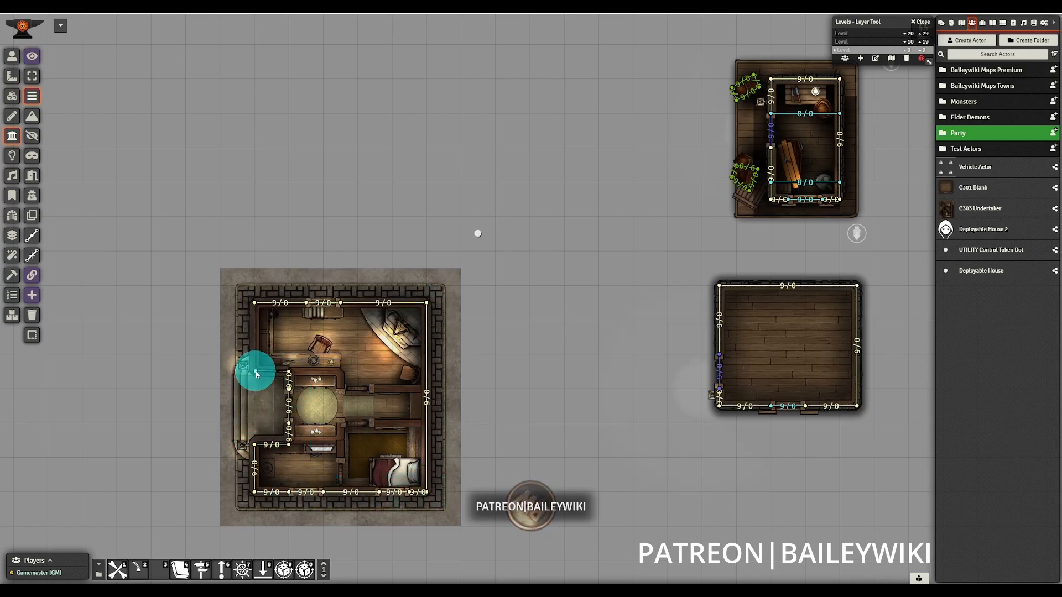
pyautogui.click(253, 372)
pyautogui.click(253, 303)
# Select the north and south window segments together and set their light and sight restrictions to None
pyautogui.click(33, 76)
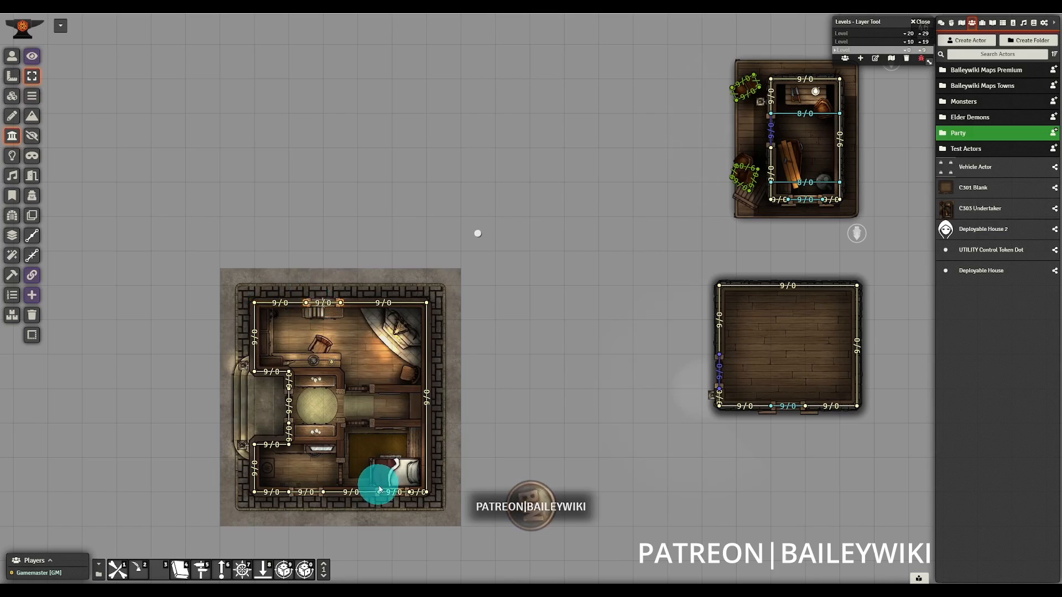
pyautogui.keyDown('shift'); pyautogui.doubleClick(289, 492); pyautogui.keyUp('shift')
pyautogui.click(544, 300)
pyautogui.click(534, 309)
pyautogui.click(531, 313)
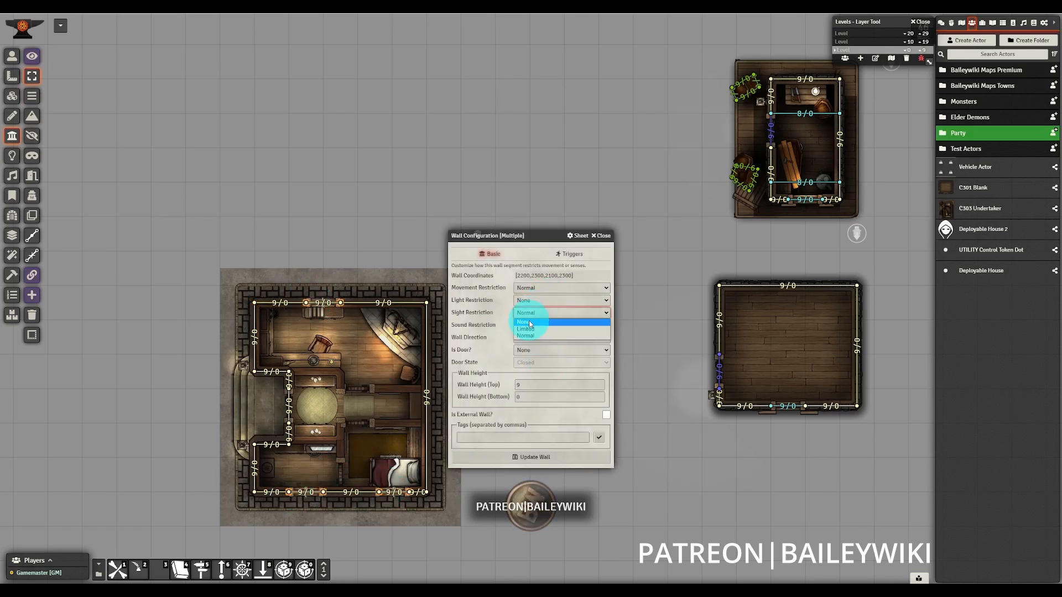
pyautogui.click(529, 322)
pyautogui.click(530, 325)
pyautogui.click(531, 325)
pyautogui.click(608, 457)
# Turn the doorway segment in the recessed west entrance into a door
pyautogui.doubleClick(288, 407)
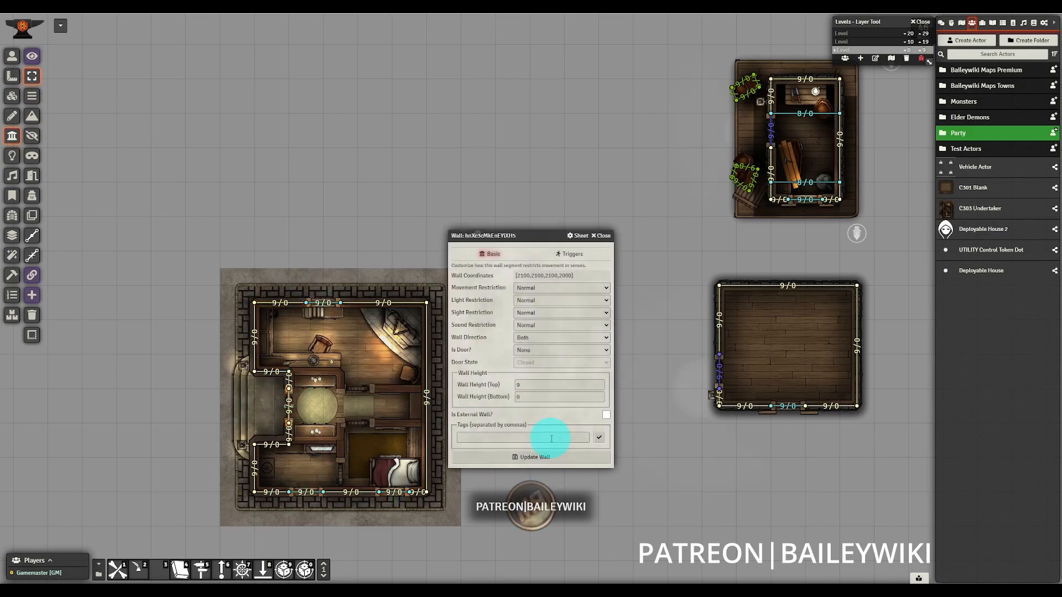
pyautogui.click(553, 456)
# Draw basic interior walls around the entry hall and along both sides of the east corridor, leaving gaps for the three inner doorways
pyautogui.click(29, 96)
pyautogui.moveTo(289, 372); pyautogui.dragTo(341, 374)
pyautogui.moveTo(289, 445); pyautogui.dragTo(340, 442)
pyautogui.moveTo(255, 445); pyautogui.dragTo(254, 442)
pyautogui.moveTo(289, 444); pyautogui.dragTo(288, 438)
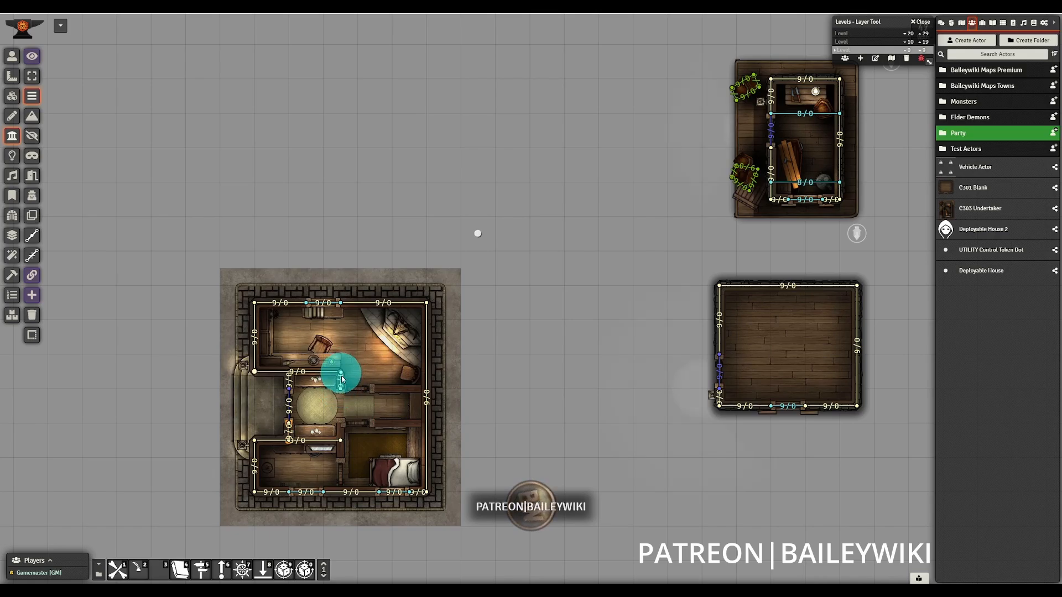
pyautogui.moveTo(340, 373); pyautogui.dragTo(340, 457)
pyautogui.moveTo(426, 423); pyautogui.dragTo(374, 423)
pyautogui.moveTo(370, 389); pyautogui.dragTo(425, 388)
# Add door segments in the south room partition and at both doorways along the east corridor
pyautogui.click(33, 176)
pyautogui.moveTo(340, 458); pyautogui.dragTo(340, 492)
pyautogui.moveTo(340, 423)
pyautogui.mouseDown()
pyautogui.moveTo(372, 424)
pyautogui.moveTo(371, 389)
pyautogui.mouseUp()
# Draw terrain walls around the fireplace in the house's northeast corner
pyautogui.click(32, 116)
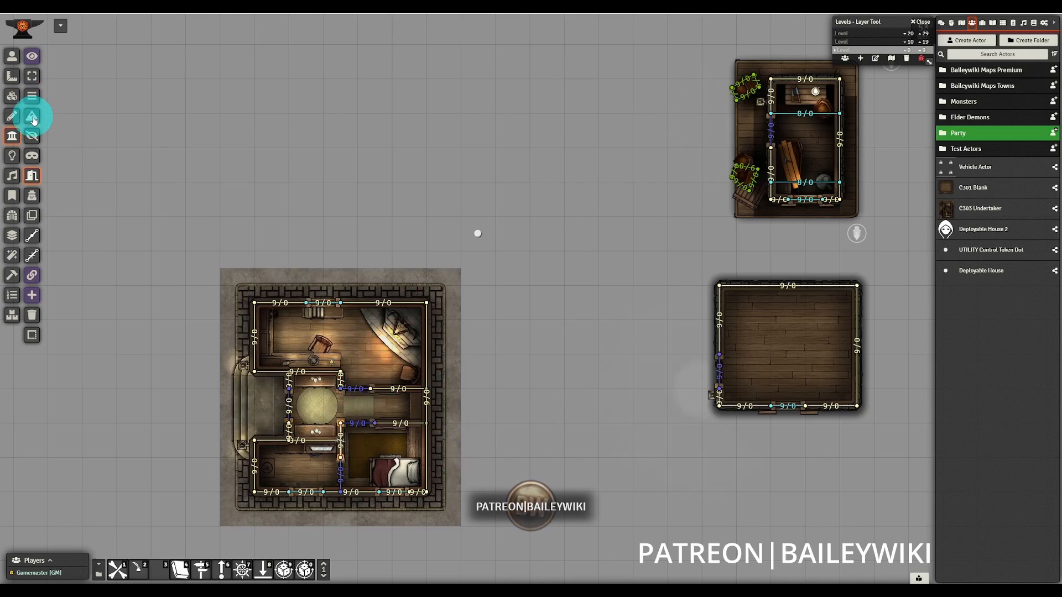
pyautogui.moveTo(395, 305); pyautogui.dragTo(426, 343)
pyautogui.click(32, 136)
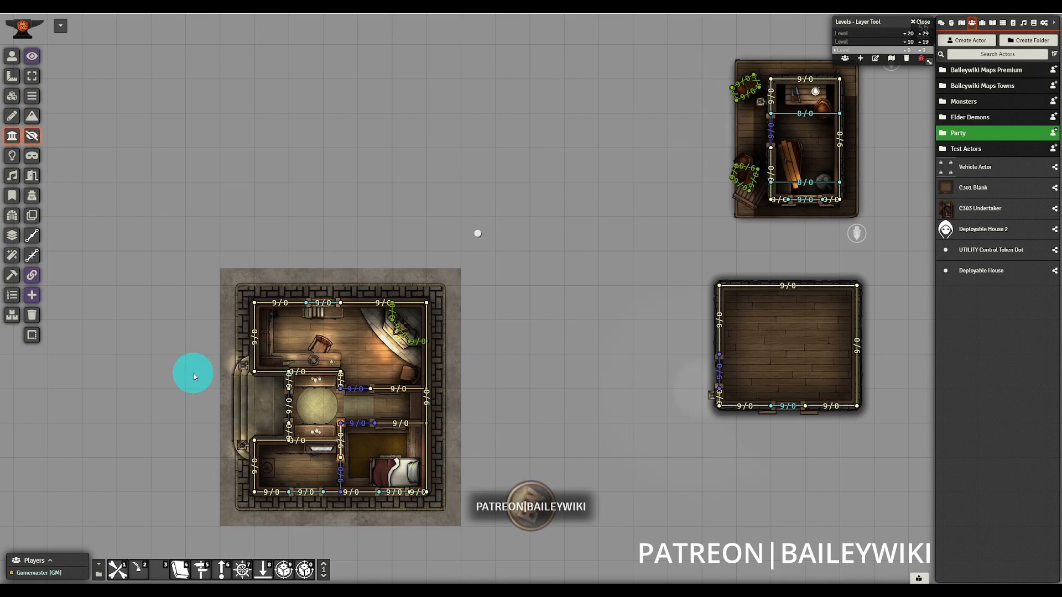
# Place an orange ambient light at the north room's desk with dim radius 15 and bright radius 5, and shift it slightly west
pyautogui.click(13, 155)
pyautogui.moveTo(341, 354); pyautogui.dragTo(388, 334)
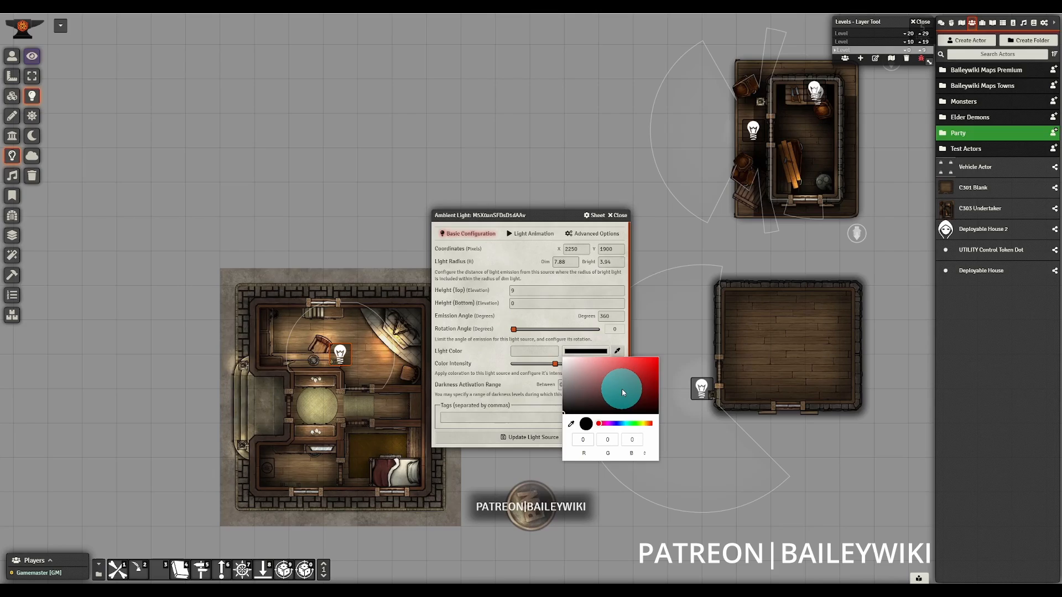
pyautogui.moveTo(621, 384); pyautogui.dragTo(645, 423)
pyautogui.click(582, 381)
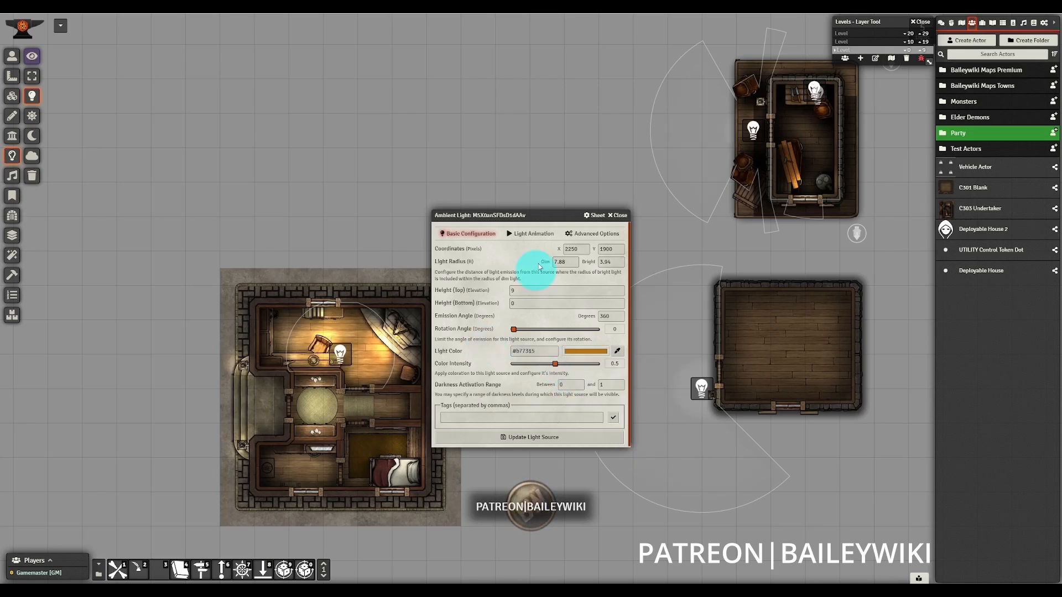
pyautogui.write('15')
pyautogui.press('Tab')
pyautogui.write('5')
pyautogui.click(607, 440)
pyautogui.moveTo(343, 353); pyautogui.dragTo(329, 354)
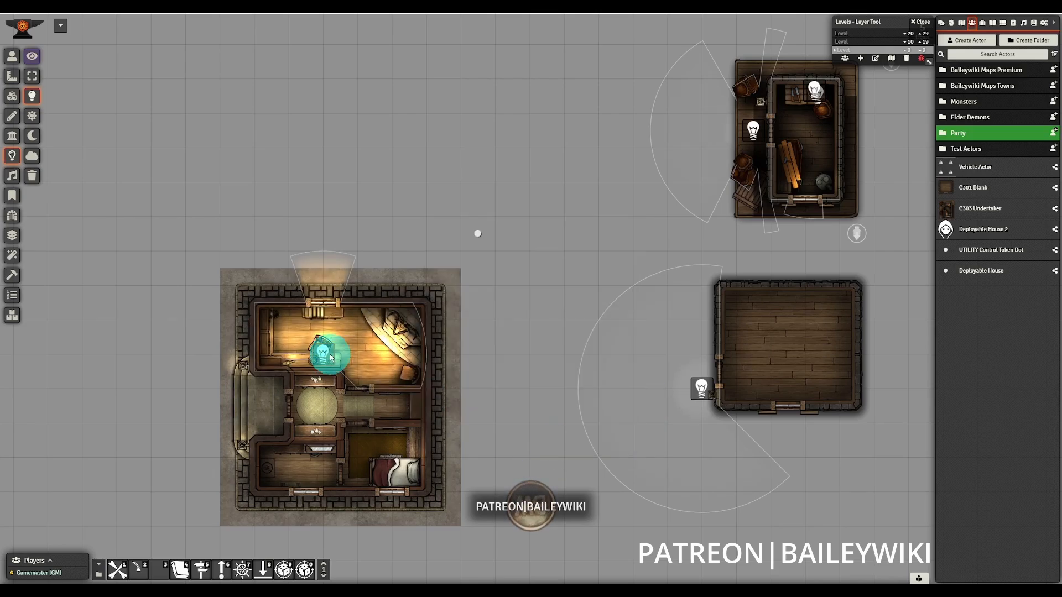
# Raise the desk light's background saturation to 0.3 and slightly increase its background shadows
pyautogui.doubleClick(330, 354)
pyautogui.click(595, 235)
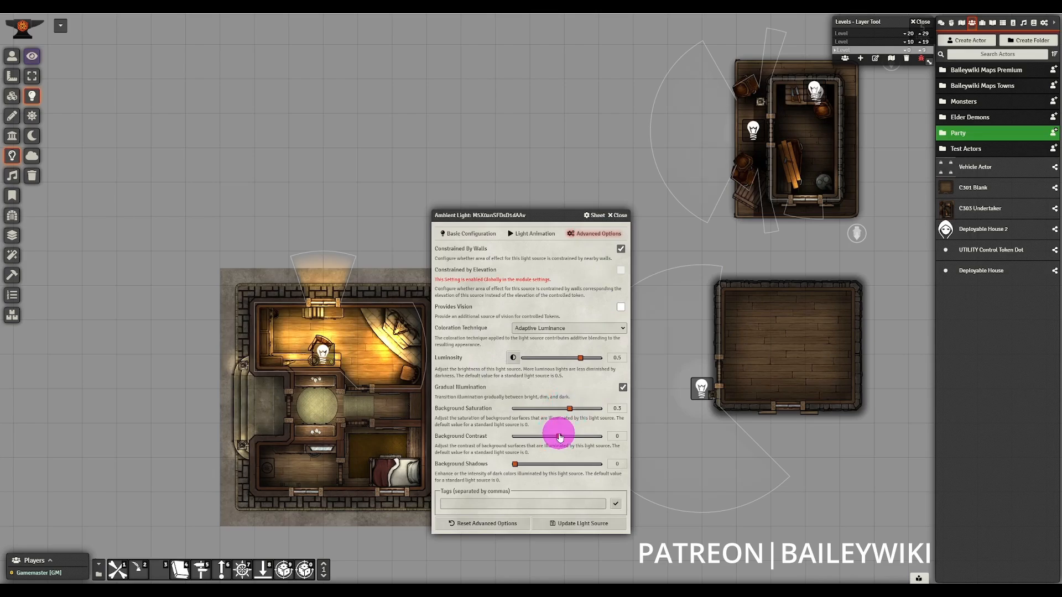
pyautogui.moveTo(516, 465); pyautogui.dragTo(520, 464)
# Give the desk light a Torch animation with speed 3 and intensity 2
pyautogui.click(525, 233)
pyautogui.click(543, 249)
pyautogui.click(547, 263)
pyautogui.moveTo(557, 262); pyautogui.dragTo(540, 262)
pyautogui.moveTo(552, 286); pyautogui.dragTo(525, 285)
pyautogui.click(532, 345)
# Recolor the desk light to a pale orange (#ffce8a) and save the change
pyautogui.doubleClick(321, 353)
pyautogui.click(588, 351)
pyautogui.moveTo(640, 376); pyautogui.dragTo(609, 352)
pyautogui.click(501, 375)
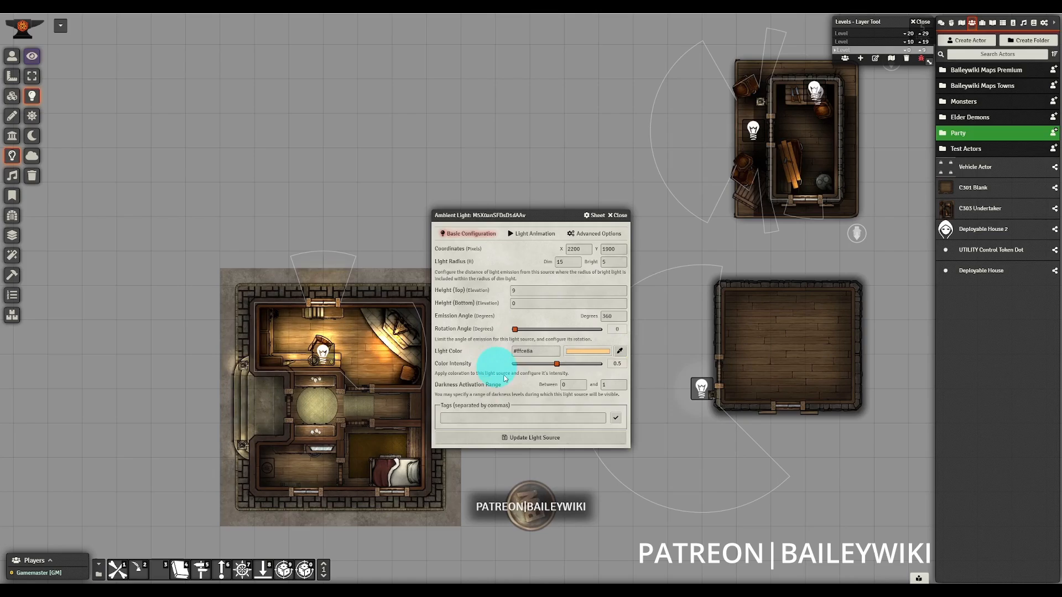
pyautogui.click(557, 436)
# Copy the desk light to the north side of the entry hall and recolor the copy pale yellow (RGB 247, 255, 189)
pyautogui.click(324, 353)
pyautogui.hotkey('ctrl', 'c')
pyautogui.hotkey('ctrl', 'v')
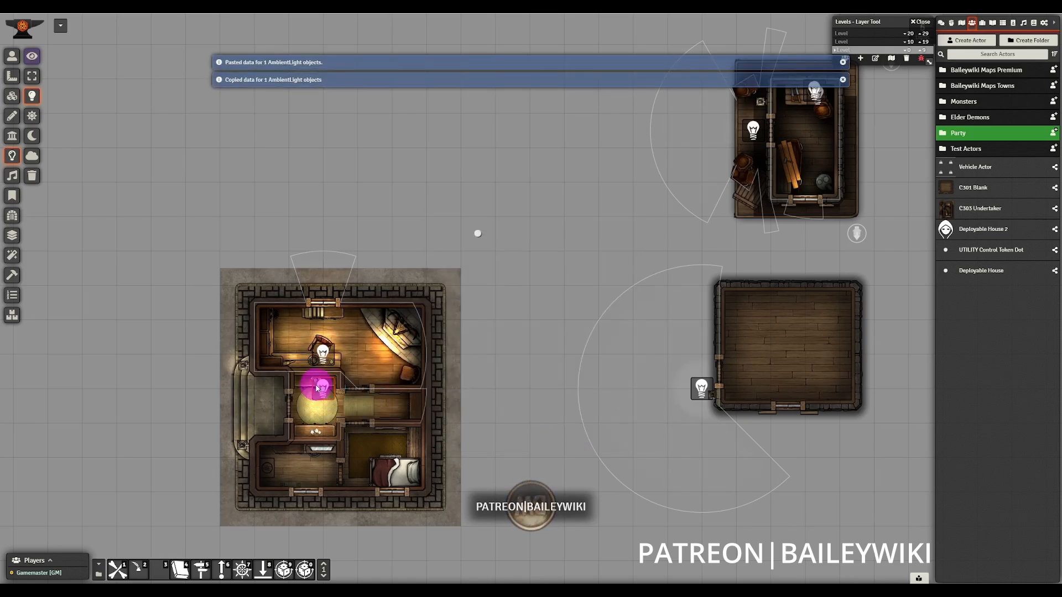
pyautogui.doubleClick(322, 387)
pyautogui.click(590, 352)
pyautogui.moveTo(647, 422); pyautogui.dragTo(641, 423)
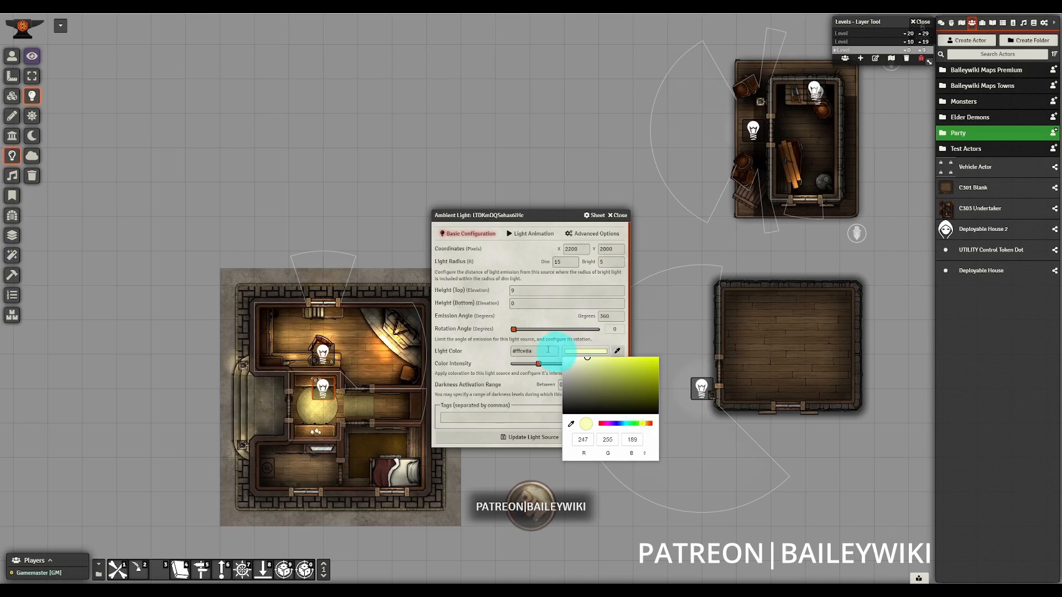
pyautogui.click(500, 437)
# Paste light copies on the south side of the entry hall and at the northeast fireplace
pyautogui.hotkey('ctrl', 'c')
pyautogui.hotkey('ctrl', 'v')
pyautogui.hotkey('ctrl', 'v')
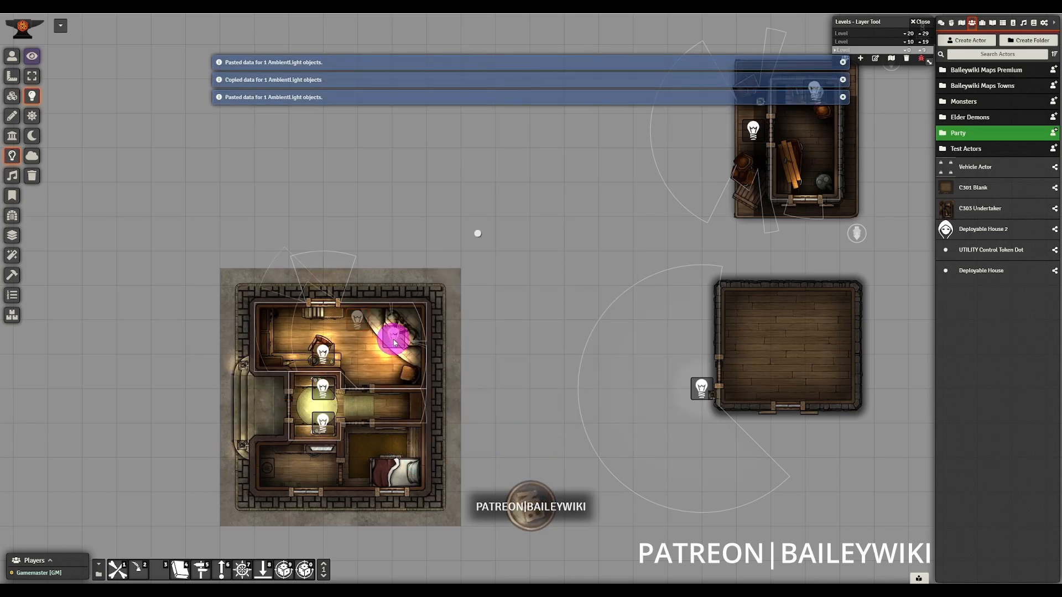
# Recolor the fireplace light to a deep orange (RGB 231, 120, 35) and check its Torch animation and radius settings
pyautogui.doubleClick(387, 337)
pyautogui.click(590, 352)
pyautogui.click(645, 362)
pyautogui.click(647, 423)
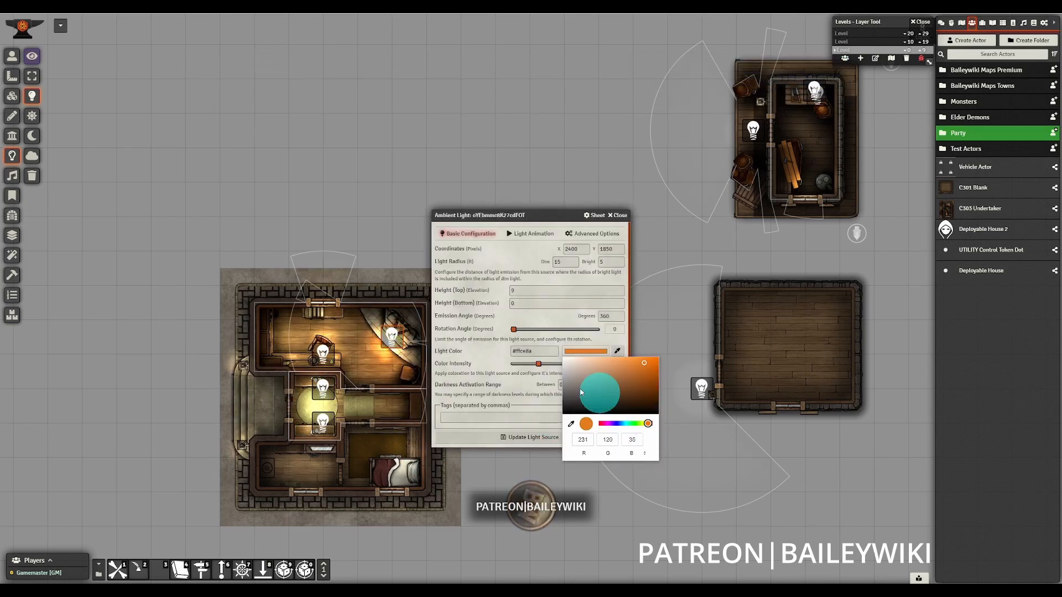
pyautogui.click(564, 364)
pyautogui.click(531, 233)
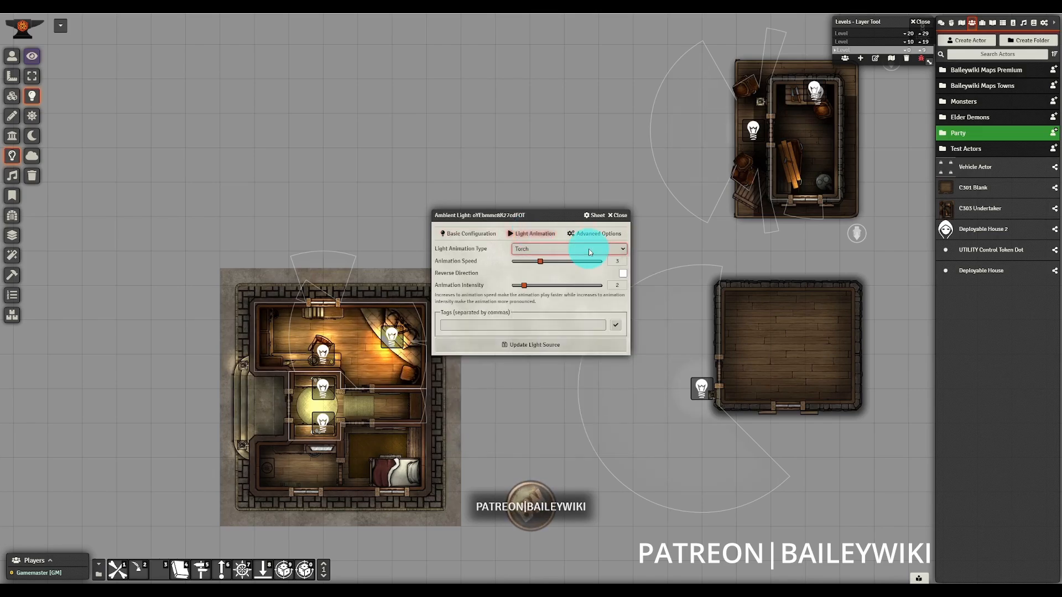
pyautogui.click(487, 234)
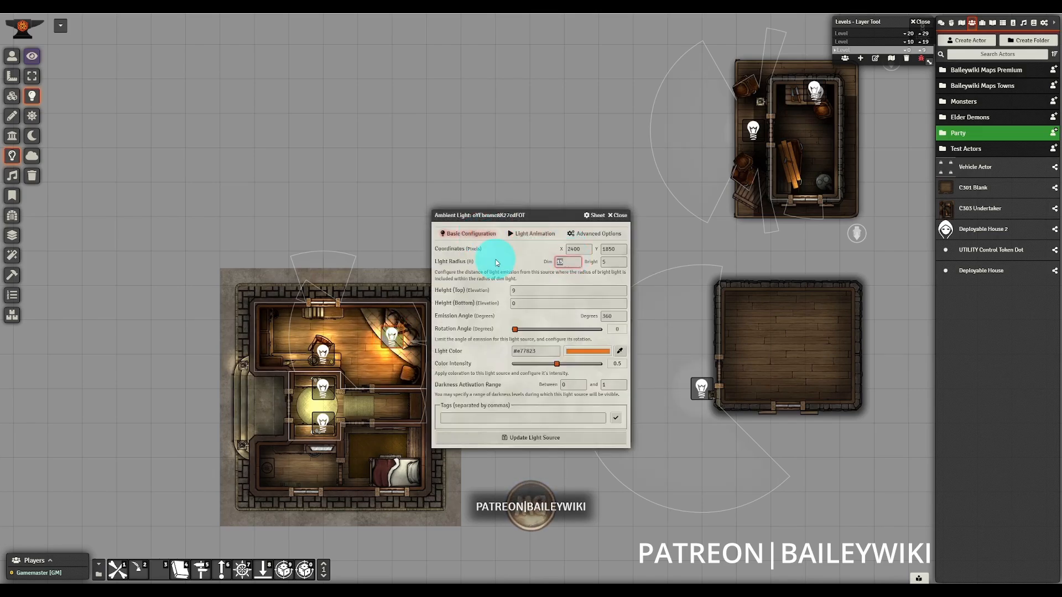
pyautogui.press('Escape')
# Copy a light into the southwest room and another into the southeast bedroom
pyautogui.hotkey('ctrl', 'c')
pyautogui.hotkey('ctrl', 'v')
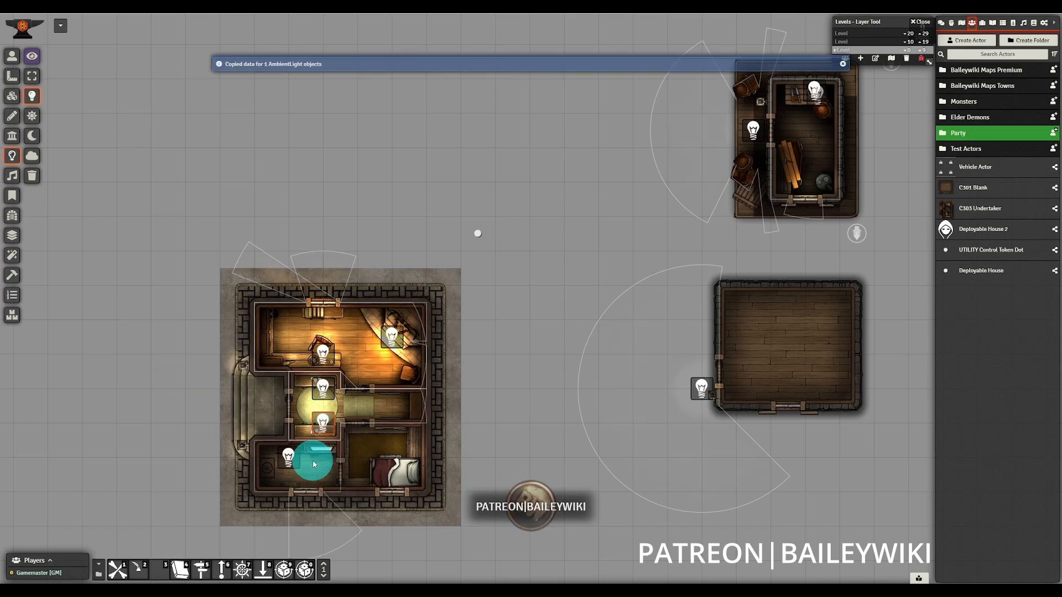
pyautogui.hotkey('ctrl', 'v')
pyautogui.moveTo(398, 429); pyautogui.dragTo(412, 444)
# Paste light copies at the two lanterns flanking the west entrance steps
pyautogui.hotkey('ctrl', 'c')
pyautogui.hotkey('ctrl', 'v')
pyautogui.moveTo(187, 322); pyautogui.dragTo(239, 359)
pyautogui.hotkey('ctrl', 'v')
pyautogui.moveTo(153, 388); pyautogui.dragTo(244, 446)
# Place an ambient sound at the northeast fireplace, using a fire sound from the premium towns sounds folder and an effect radius of 20
pyautogui.click(12, 176)
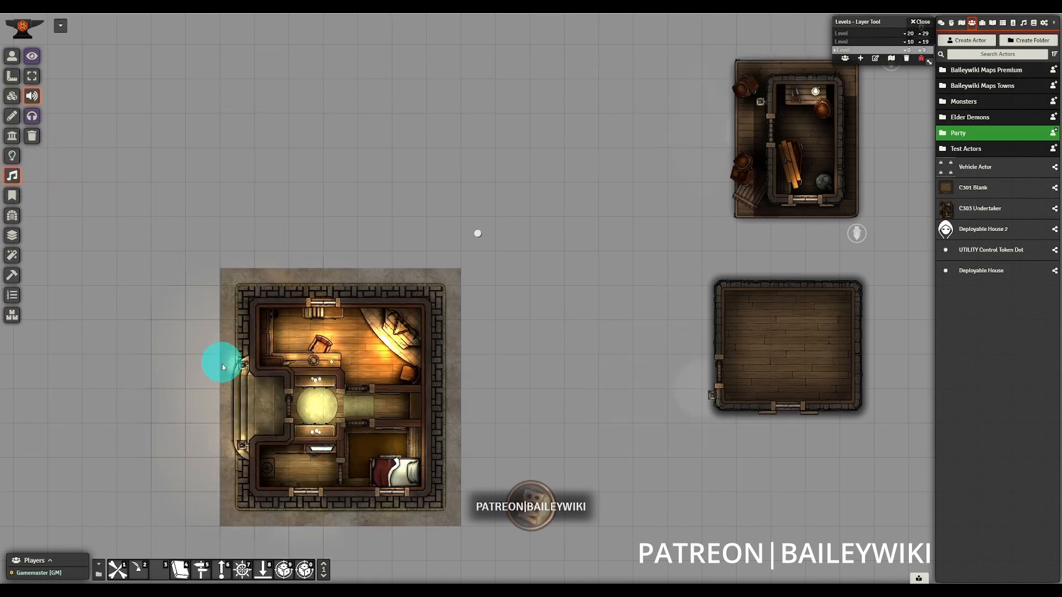
pyautogui.moveTo(394, 341); pyautogui.dragTo(458, 321)
pyautogui.click(618, 234)
pyautogui.click(432, 274)
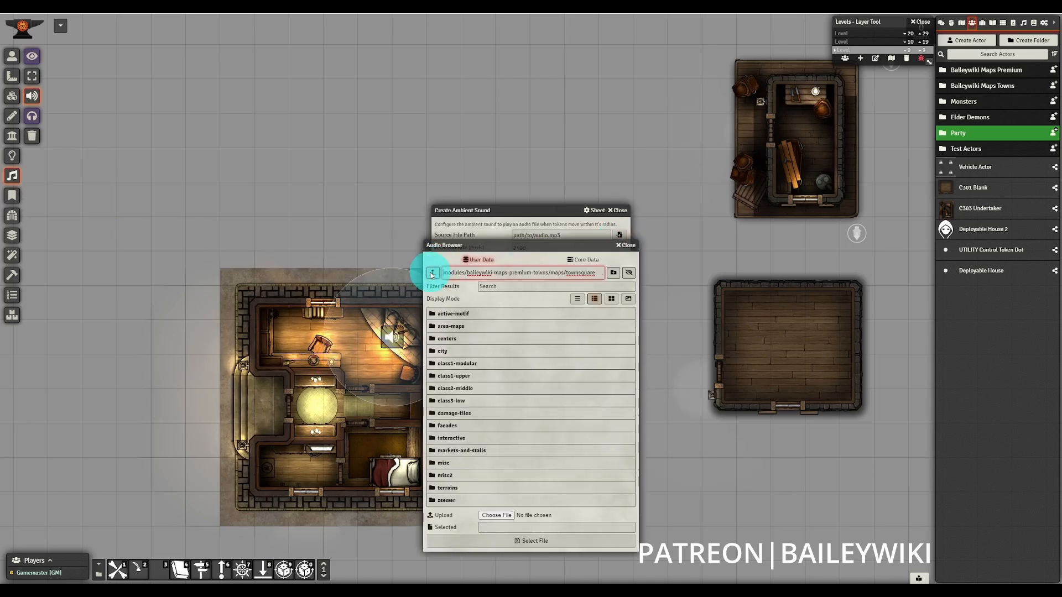
pyautogui.click(432, 274)
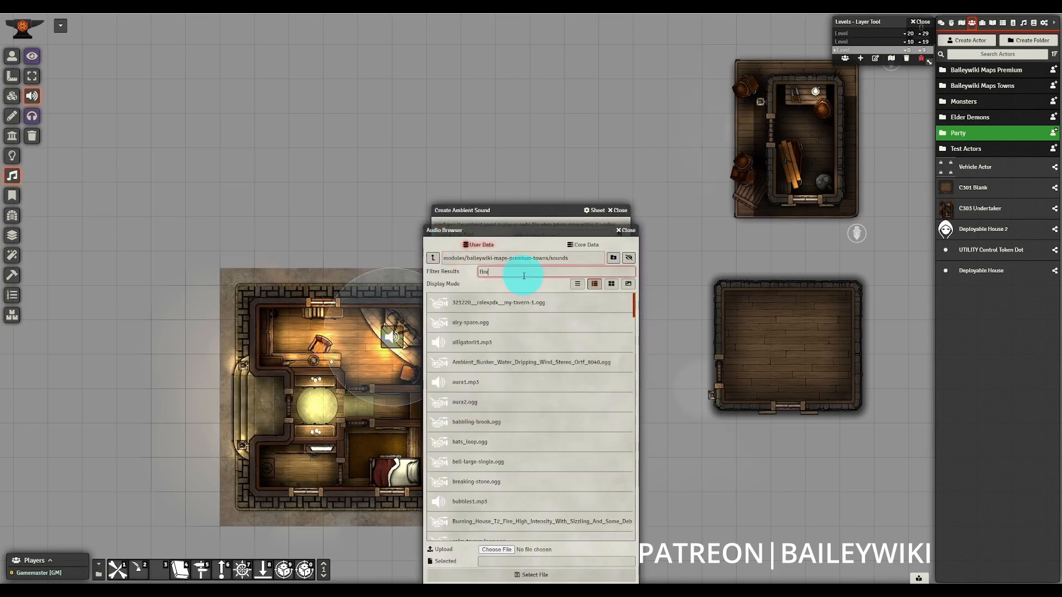
pyautogui.doubleClick(491, 277)
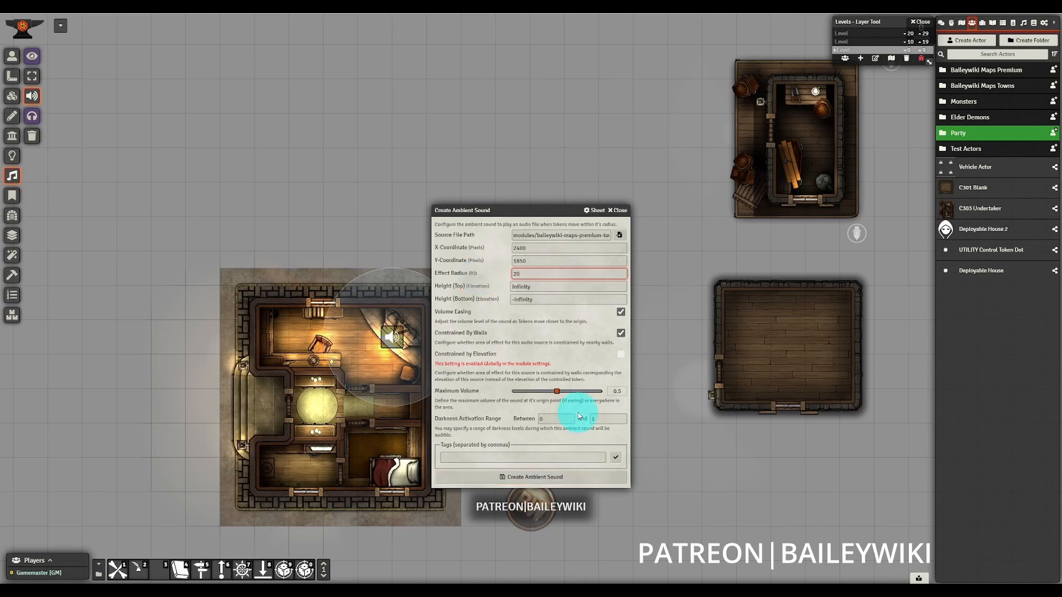
pyautogui.click(534, 477)
pyautogui.click(13, 61)
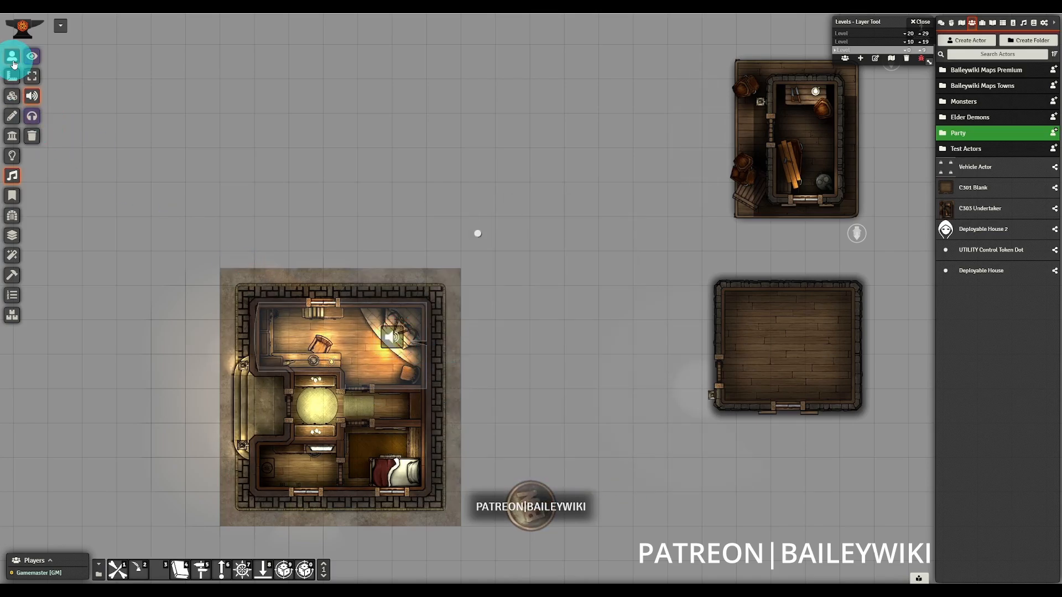
# Place an ambient sound in the southwest room, using a water sound from the premium towns sounds folder
pyautogui.moveTo(297, 473); pyautogui.dragTo(336, 481)
pyautogui.click(620, 235)
pyautogui.scroll(-5, 558, 194)
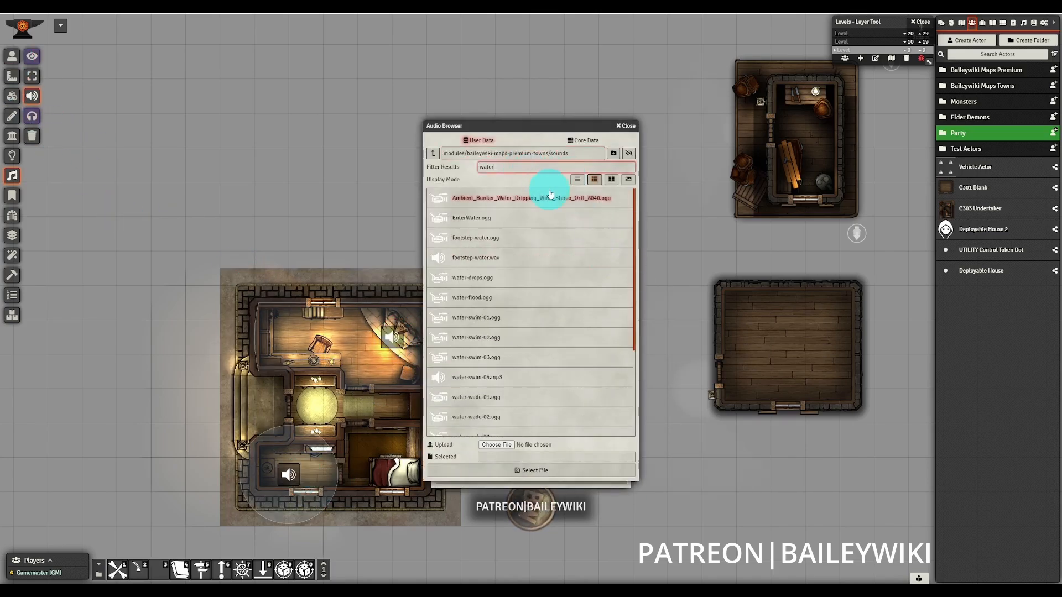
pyautogui.doubleClick(569, 398)
pyautogui.click(532, 391)
pyautogui.click(537, 477)
pyautogui.doubleClick(296, 471)
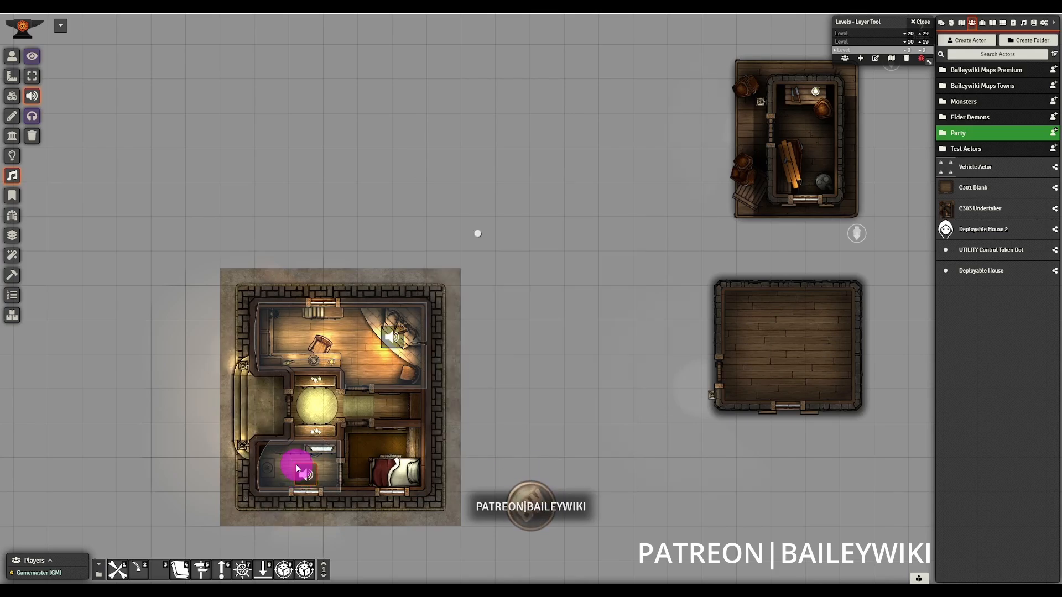
pyautogui.click(535, 477)
pyautogui.click(13, 136)
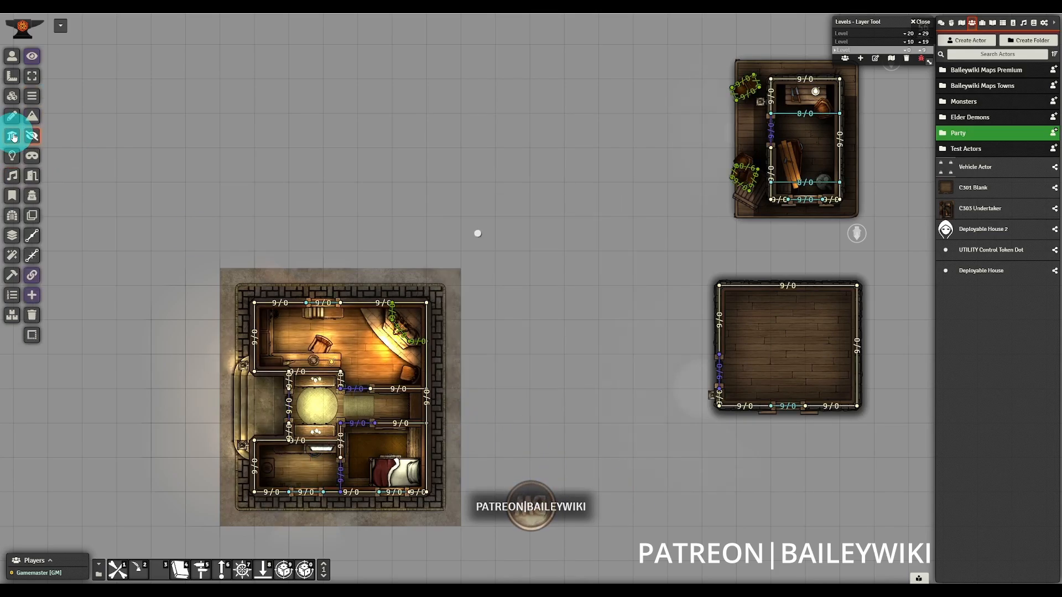
pyautogui.click(12, 156)
pyautogui.click(14, 176)
# Attach all elements of the stone house, across every layer, to the control token
pyautogui.click(12, 58)
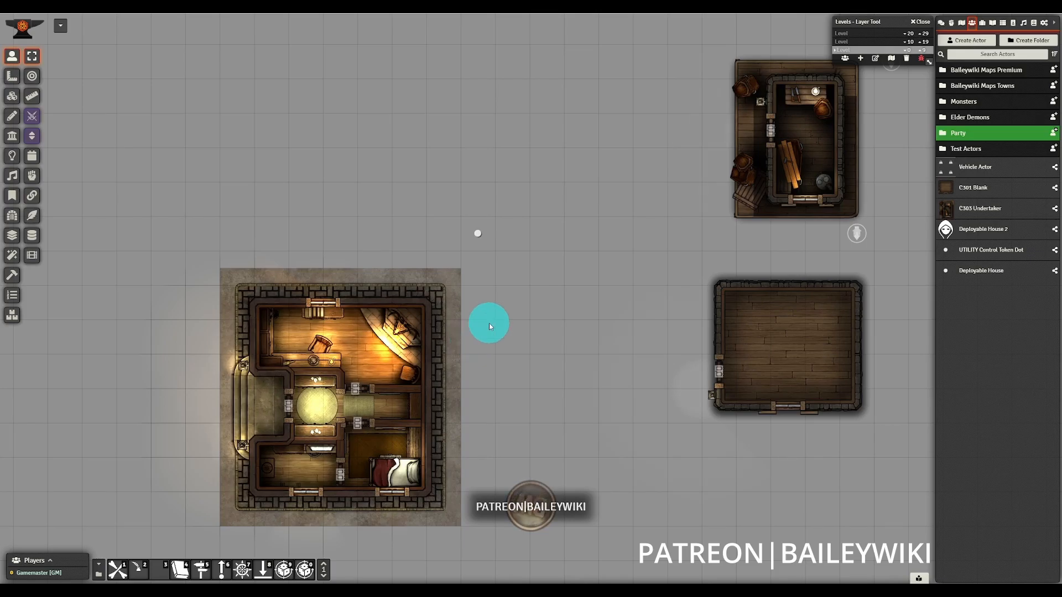
pyautogui.click(477, 235)
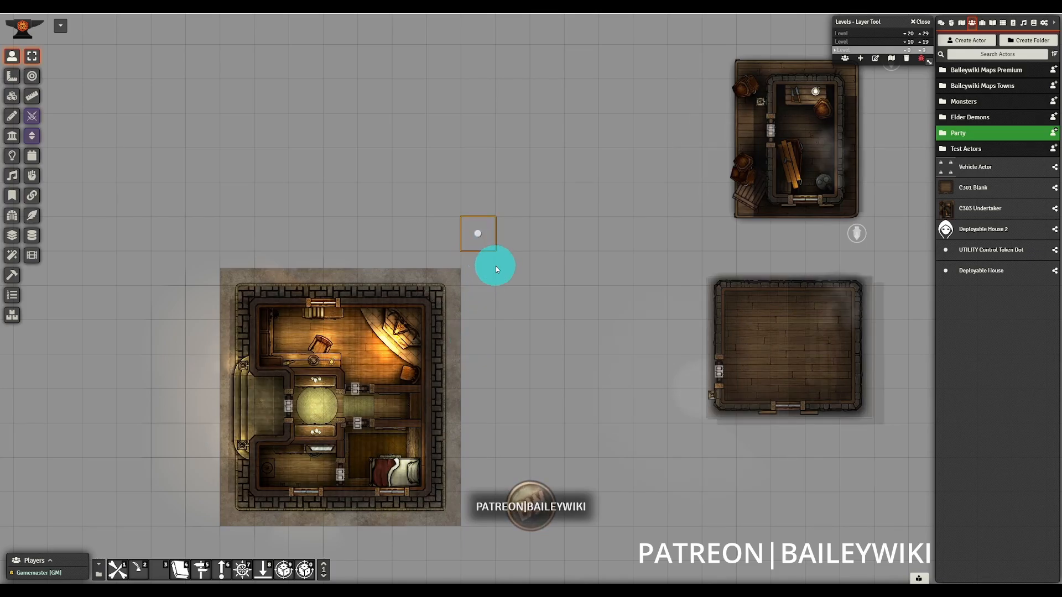
pyautogui.click(32, 200)
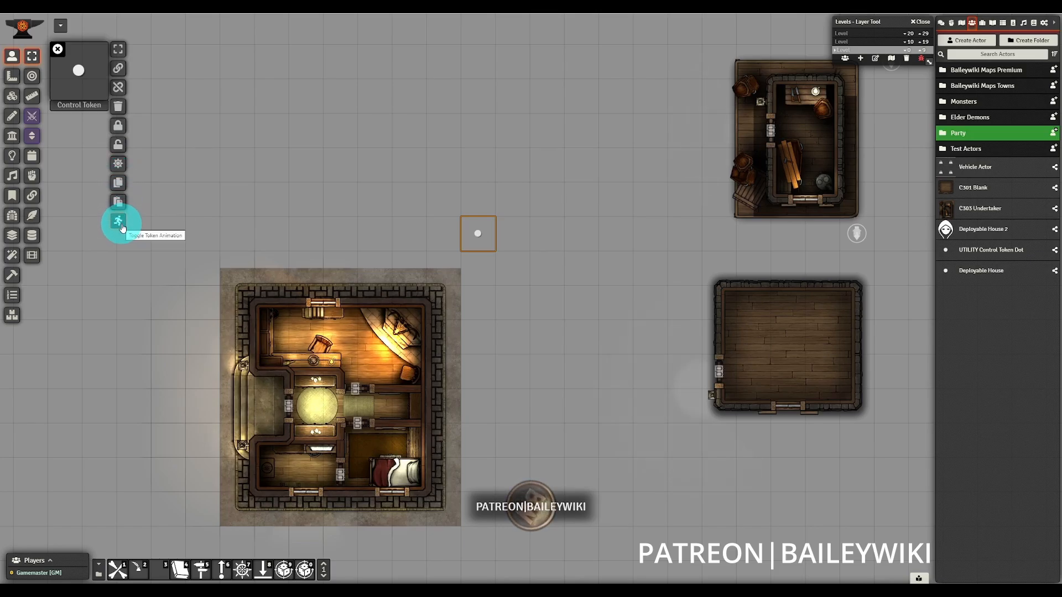
pyautogui.click(118, 52)
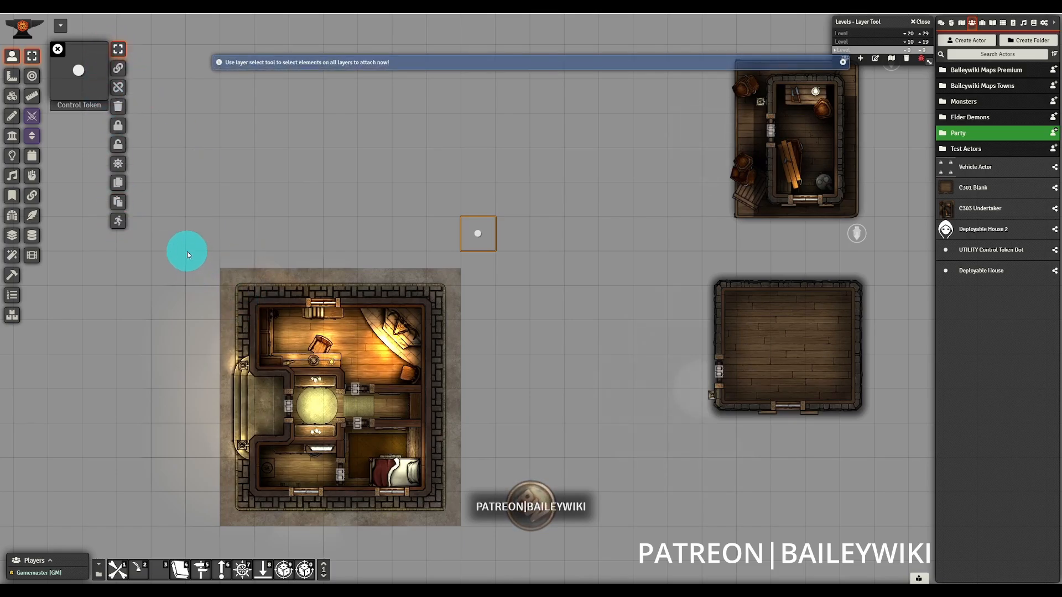
pyautogui.moveTo(185, 250); pyautogui.dragTo(486, 539)
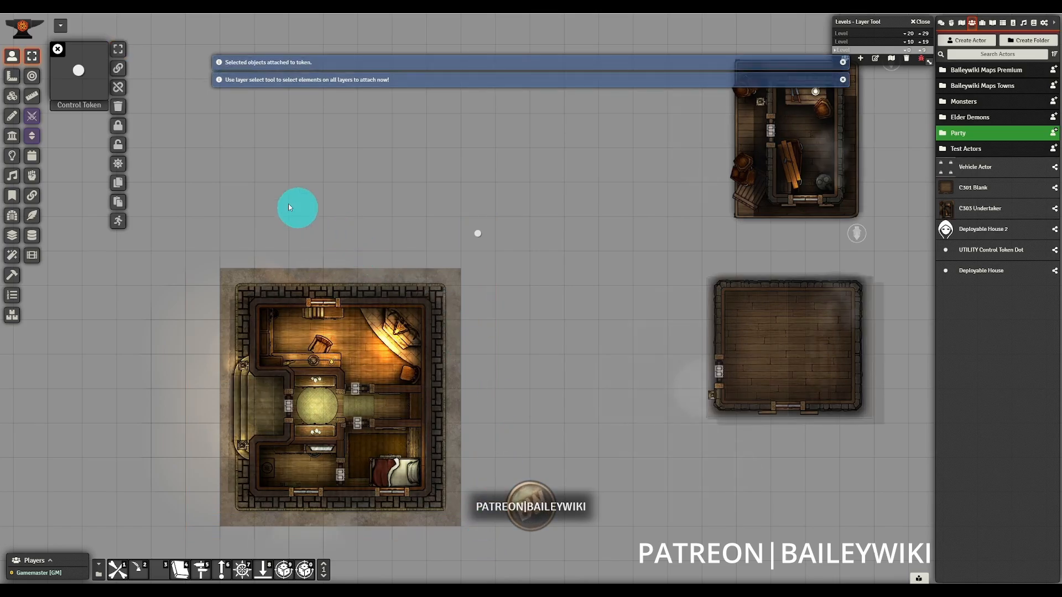
pyautogui.click(57, 49)
# Test the attachment by moving the control token one square northeast and back to its original square
pyautogui.click(489, 230)
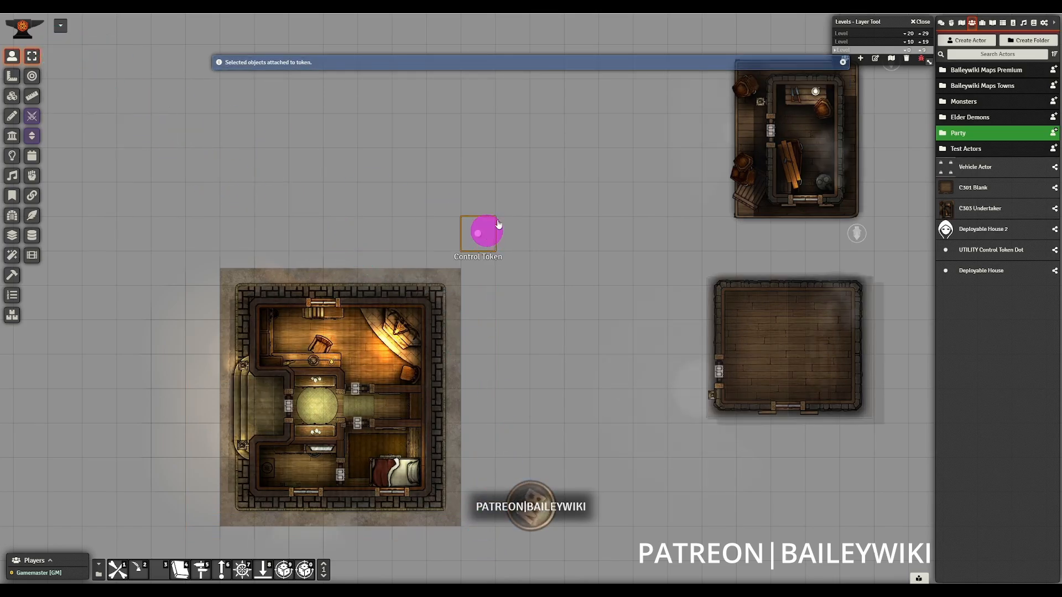
pyautogui.moveTo(525, 199)
pyautogui.mouseDown()
pyautogui.moveTo(479, 230)
pyautogui.moveTo(514, 199)
pyautogui.mouseUp()
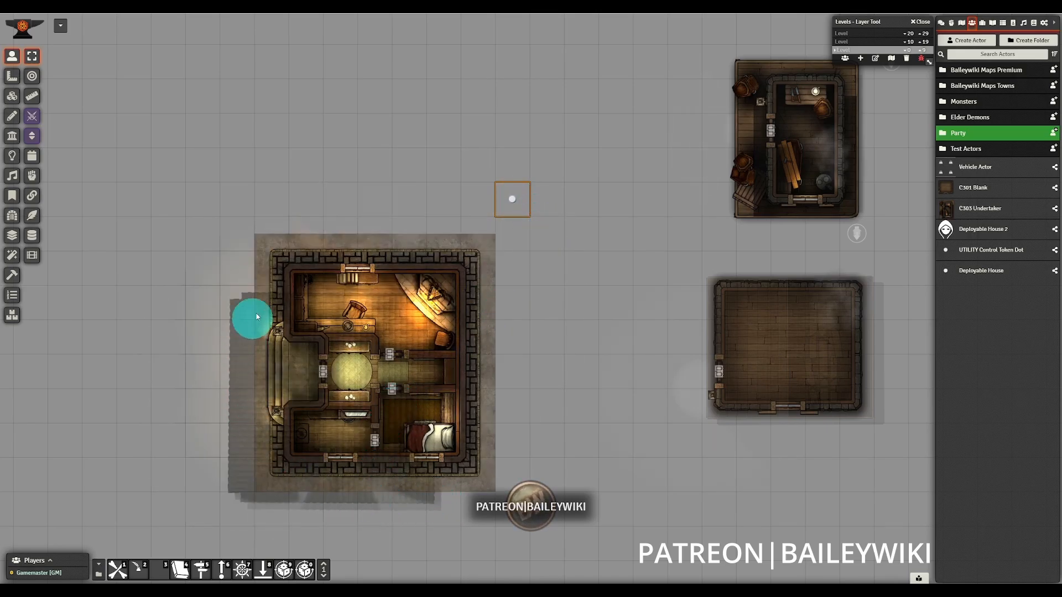
pyautogui.moveTo(512, 197); pyautogui.dragTo(480, 239)
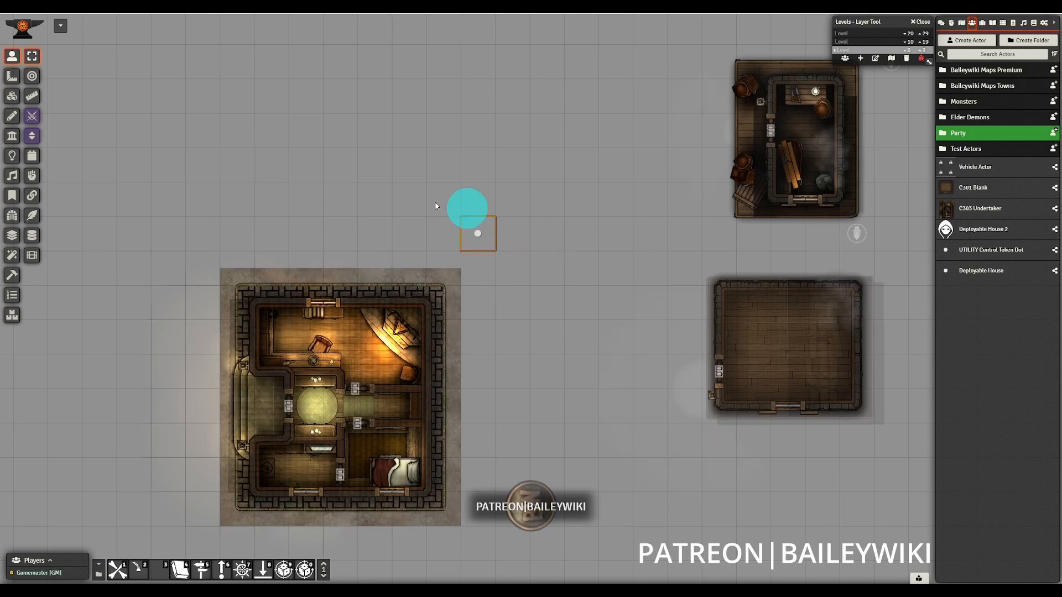
# Preview the 10 to 19 level, return to the 0 to 9 level, and select the control token
pyautogui.click(843, 42)
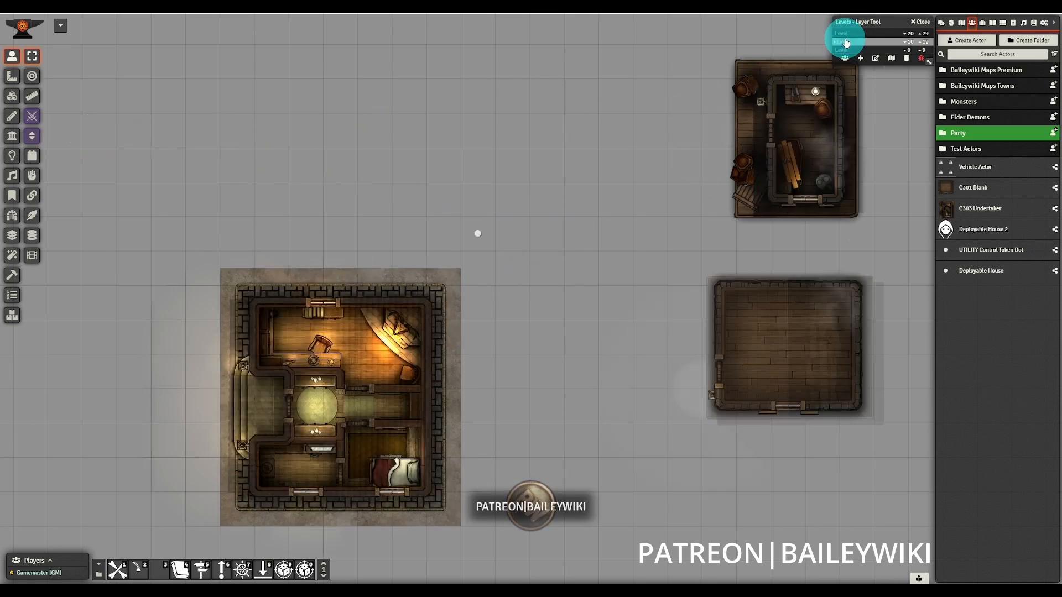
pyautogui.click(857, 50)
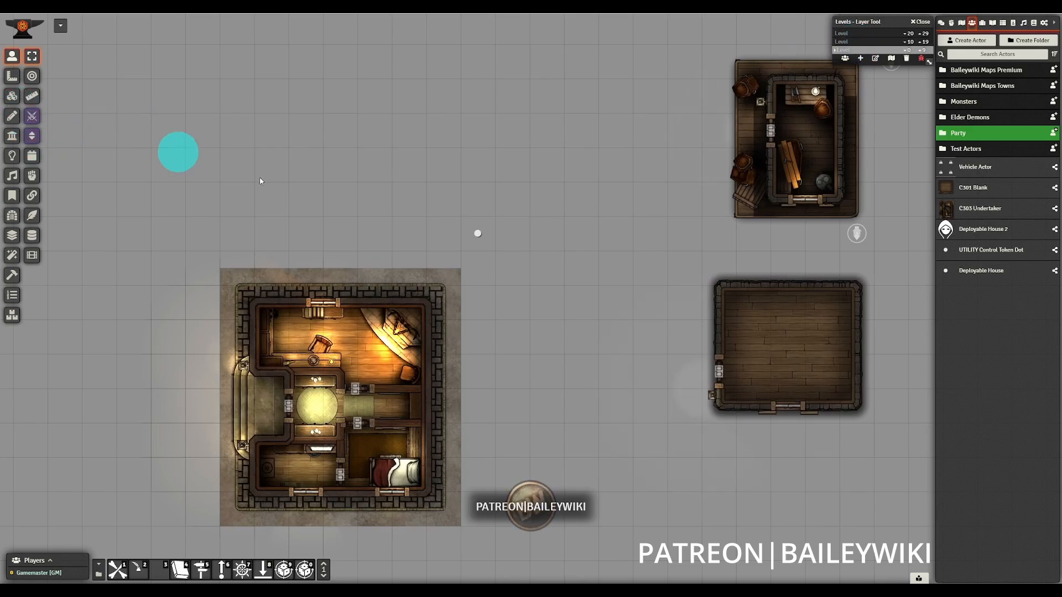
pyautogui.click(486, 231)
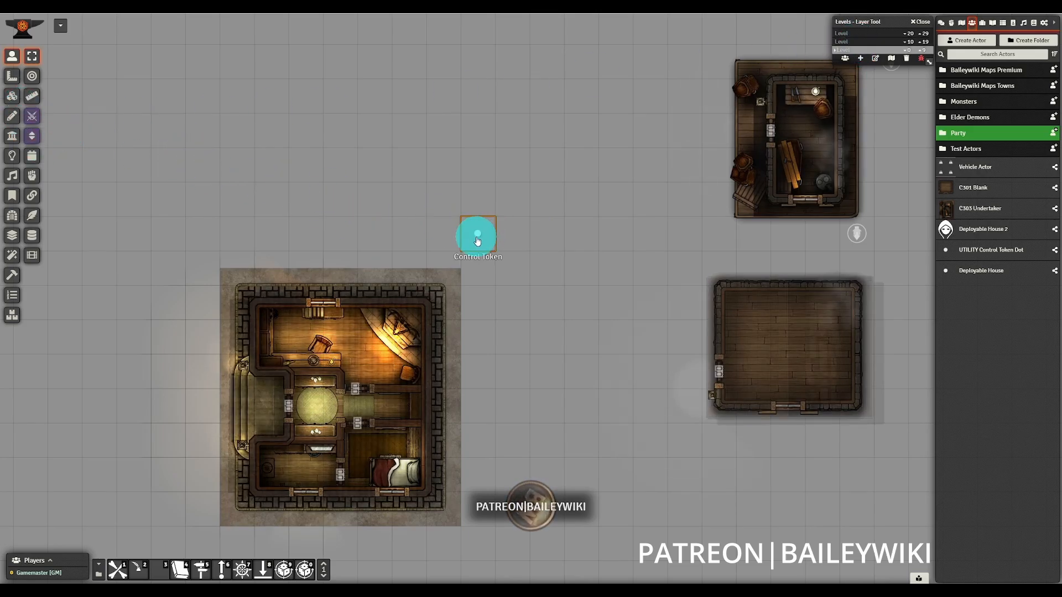
# Attach the stone house's foreground roof tile to the control token and close the token attachment tools
pyautogui.click(31, 197)
pyautogui.click(12, 96)
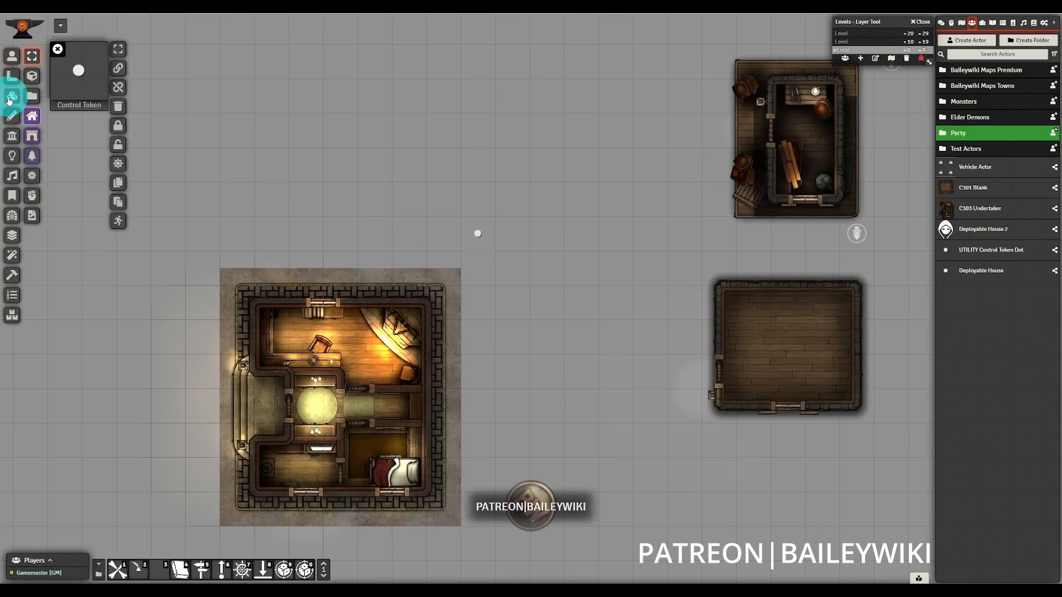
pyautogui.click(11, 135)
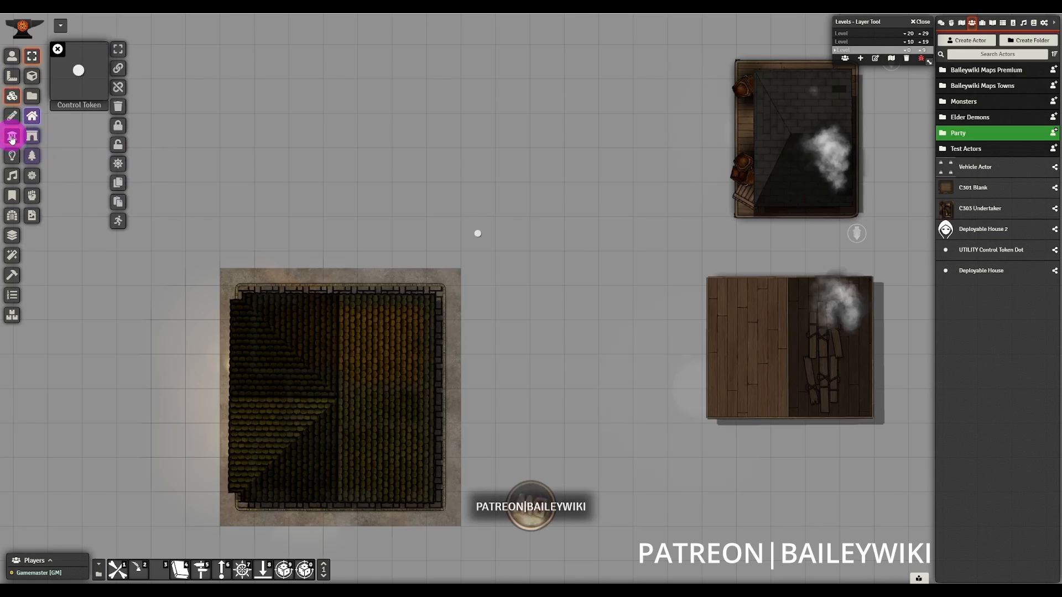
pyautogui.click(8, 160)
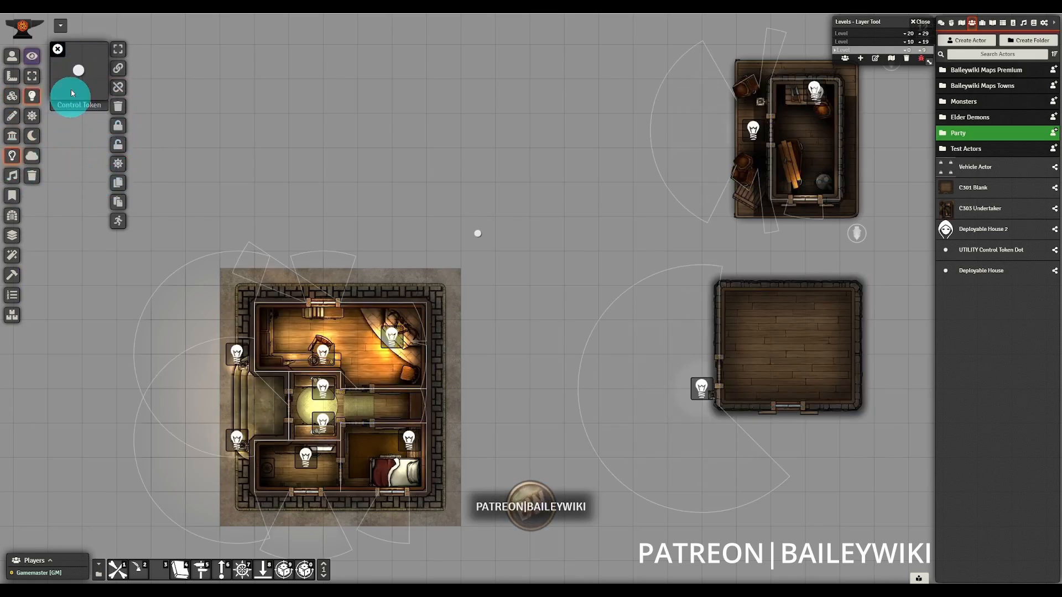
pyautogui.click(11, 96)
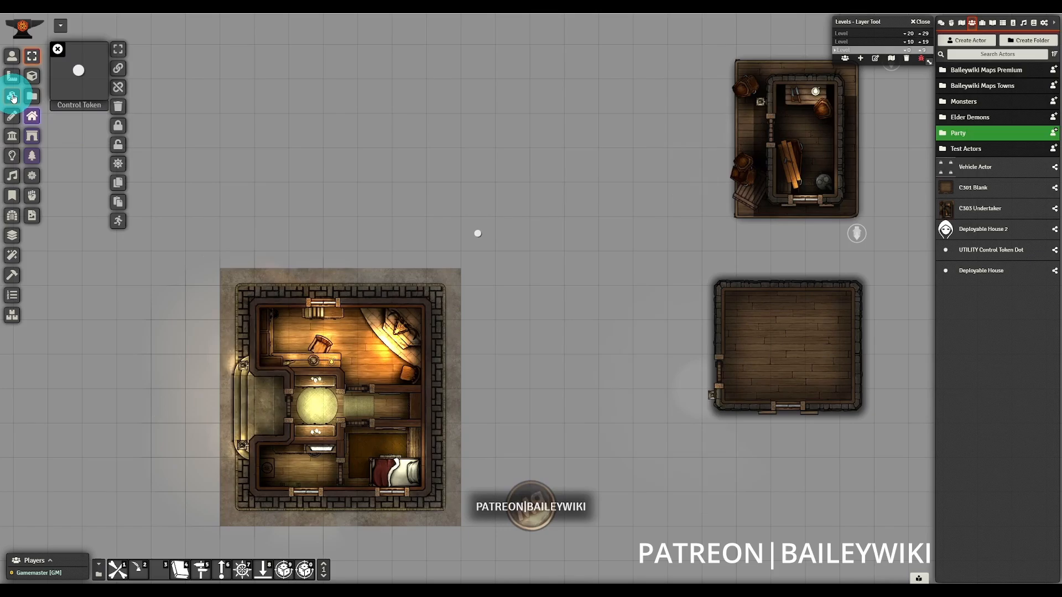
pyautogui.click(33, 140)
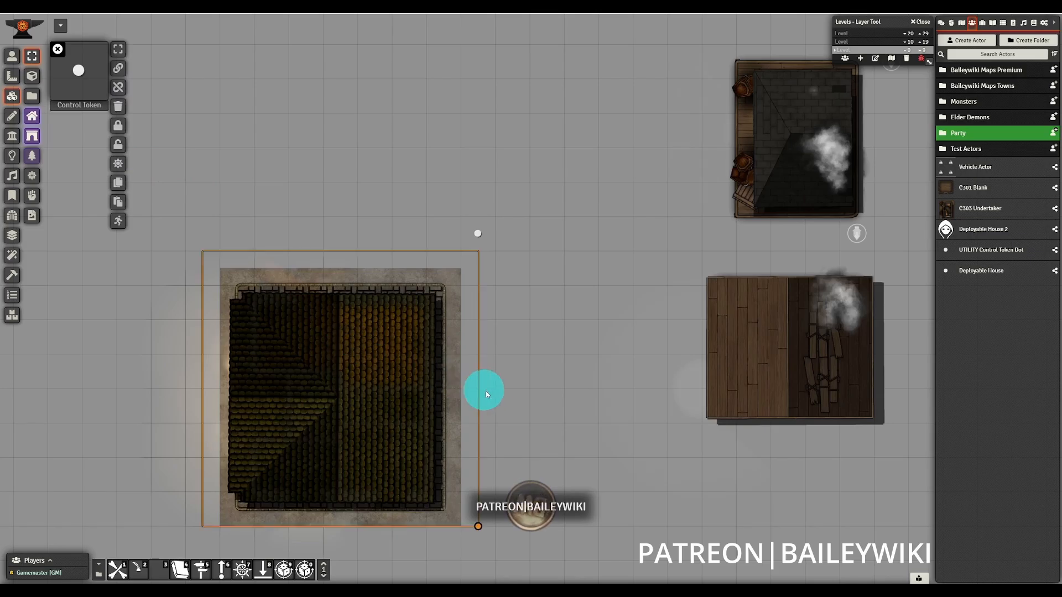
pyautogui.moveTo(334, 377); pyautogui.dragTo(540, 398)
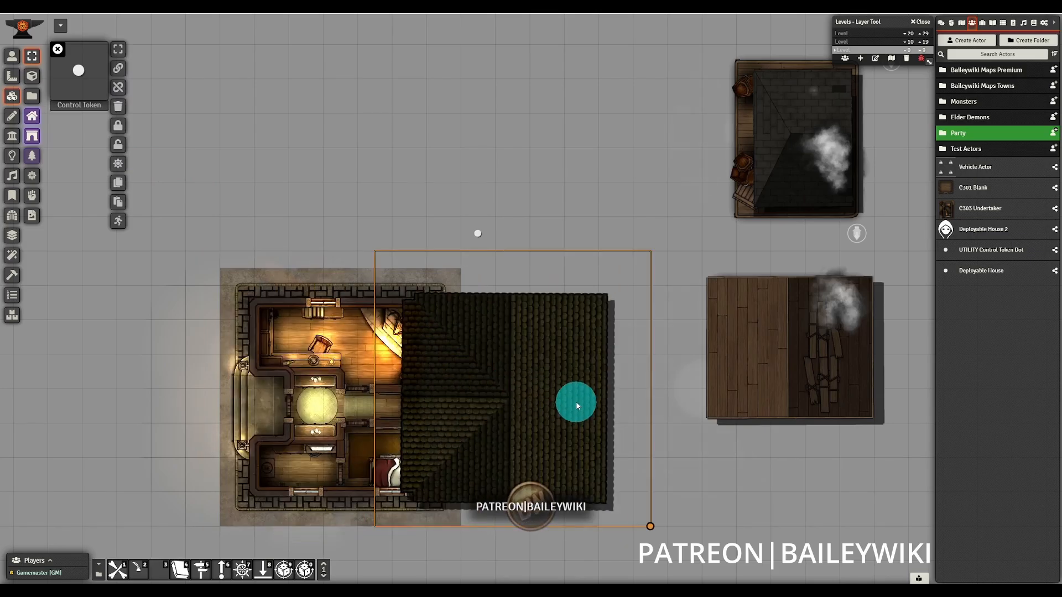
pyautogui.hotkey('ctrl', 'z')
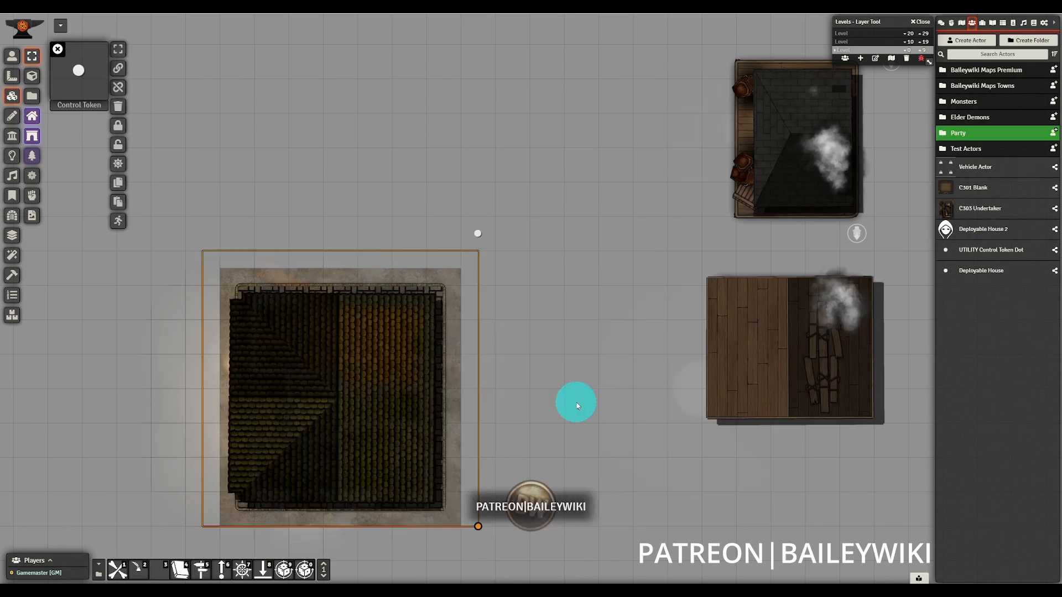
pyautogui.click(117, 69)
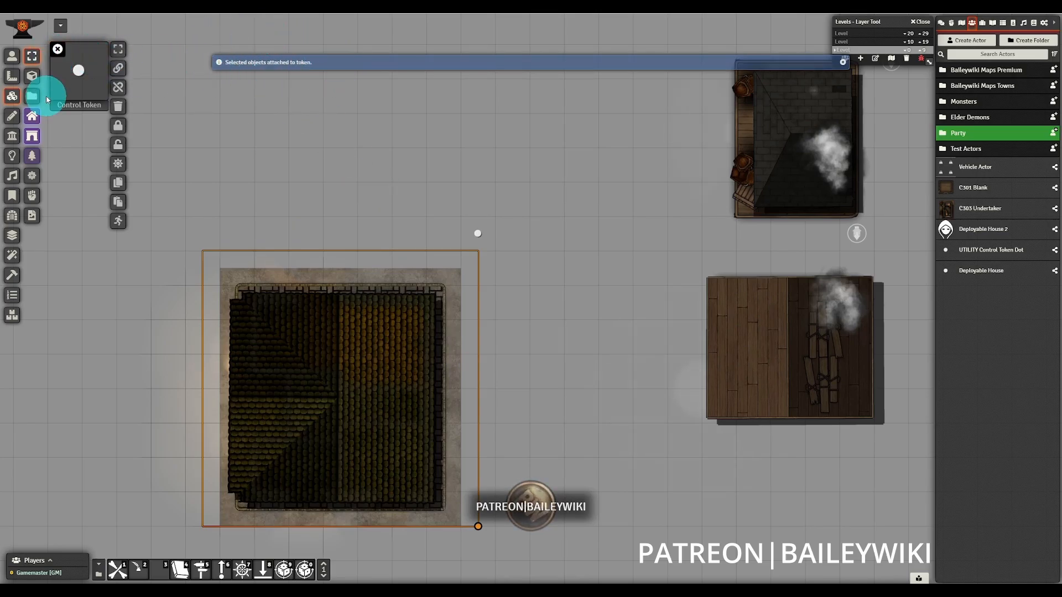
pyautogui.click(58, 49)
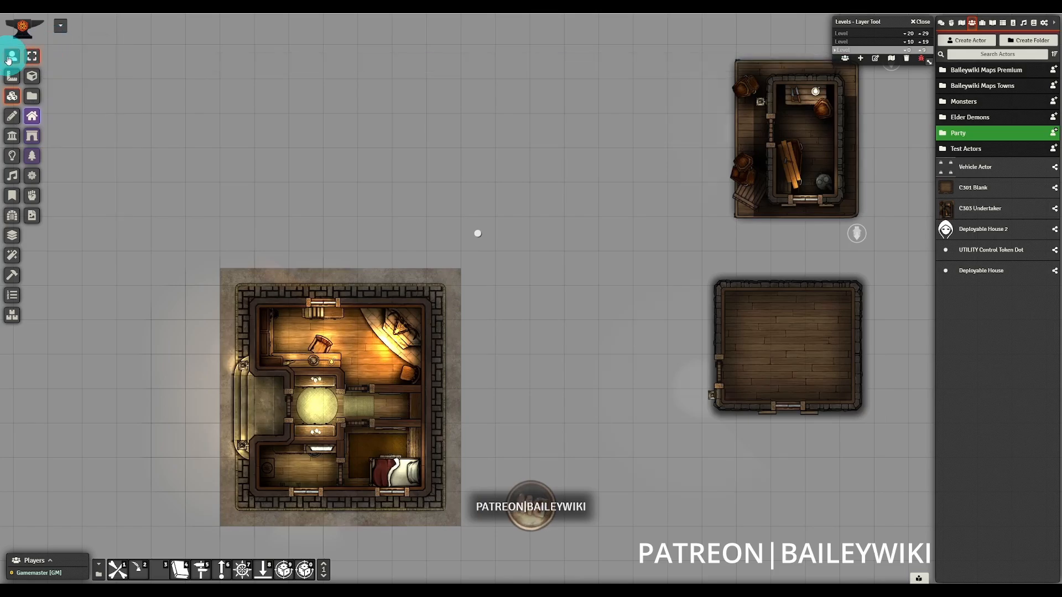
# Move the control token one square northeast and check that the house's walls, lights and sounds follow
pyautogui.click(495, 227)
pyautogui.moveTo(496, 223); pyautogui.dragTo(512, 198)
pyautogui.click(13, 143)
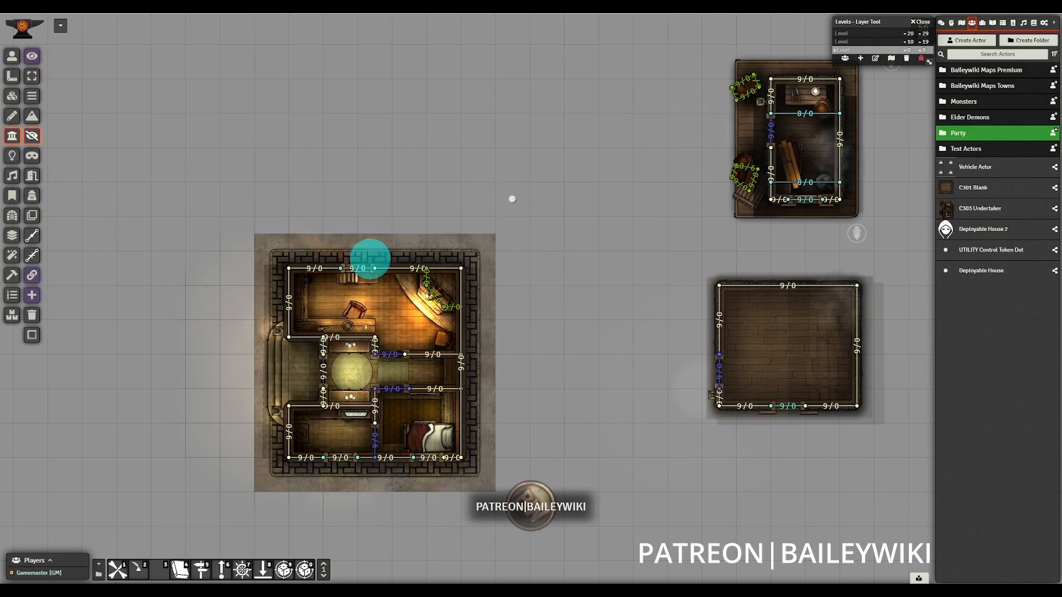
pyautogui.click(12, 155)
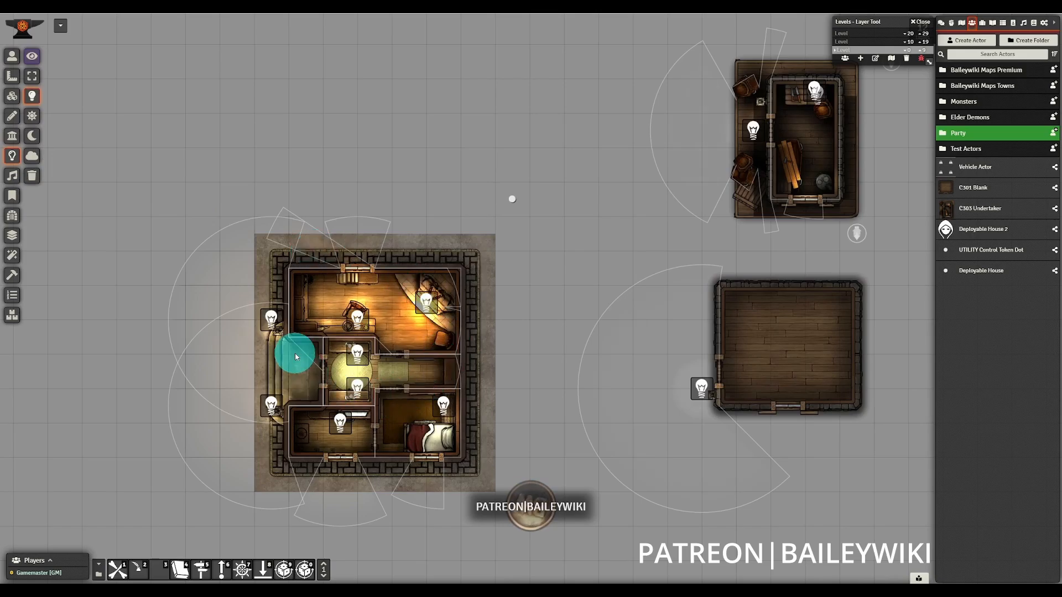
pyautogui.click(12, 176)
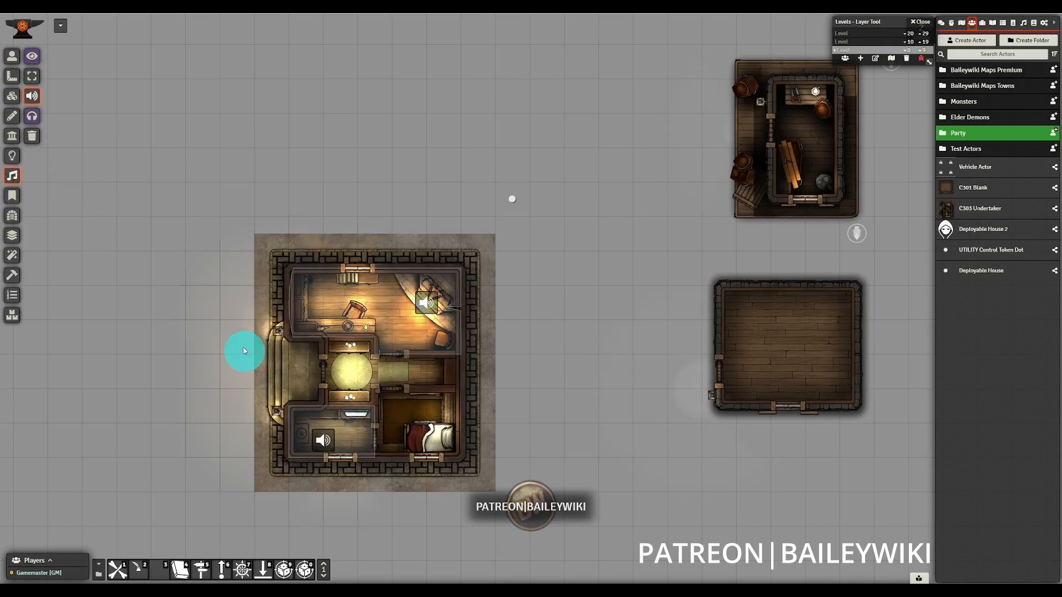
# Move the control token two more squares northeast and recheck the house's lights, sounds and walls
pyautogui.click(9, 58)
pyautogui.moveTo(512, 199); pyautogui.dragTo(581, 129)
pyautogui.click(12, 159)
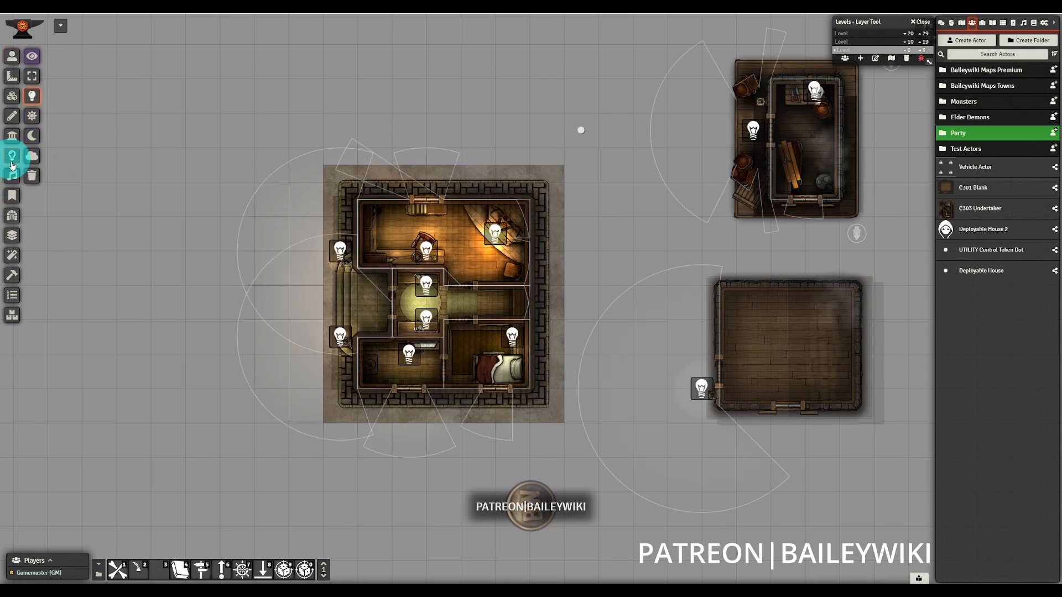
pyautogui.click(13, 175)
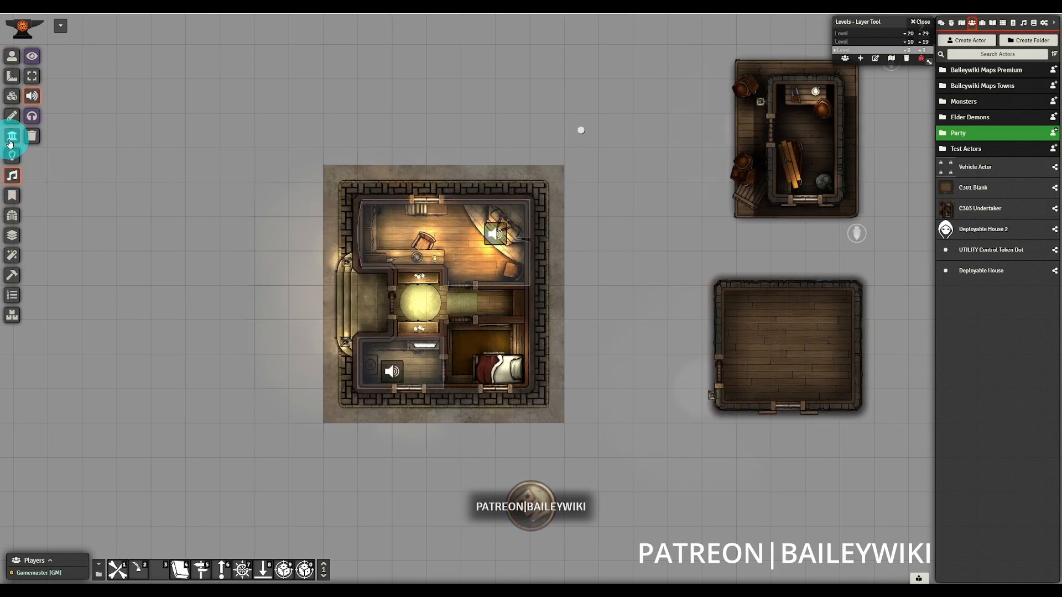
pyautogui.click(12, 138)
# Rotate the control token about 30 degrees counterclockwise, move it six squares west, and check the sounds, lights and walls
pyautogui.click(13, 57)
pyautogui.click(581, 131)
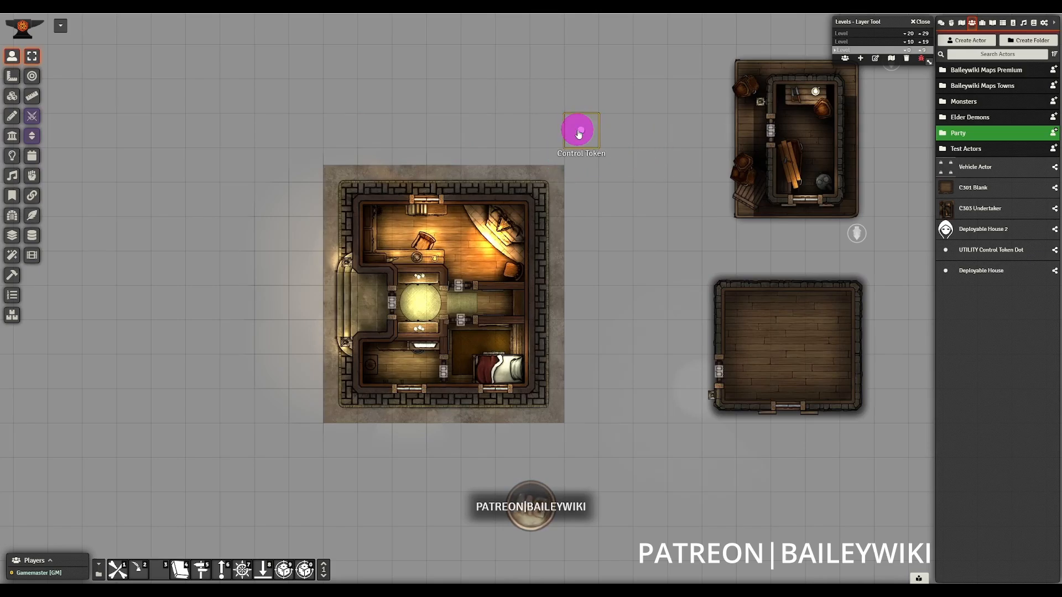
pyautogui.scroll(2, 580, 134)
pyautogui.moveTo(590, 138); pyautogui.dragTo(378, 132)
pyautogui.click(14, 178)
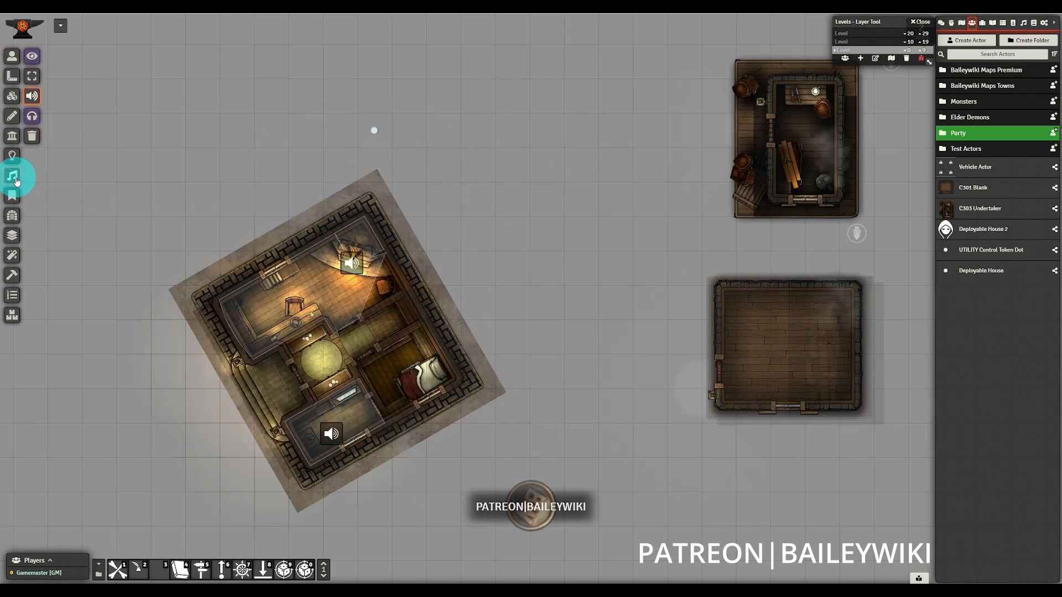
pyautogui.click(10, 158)
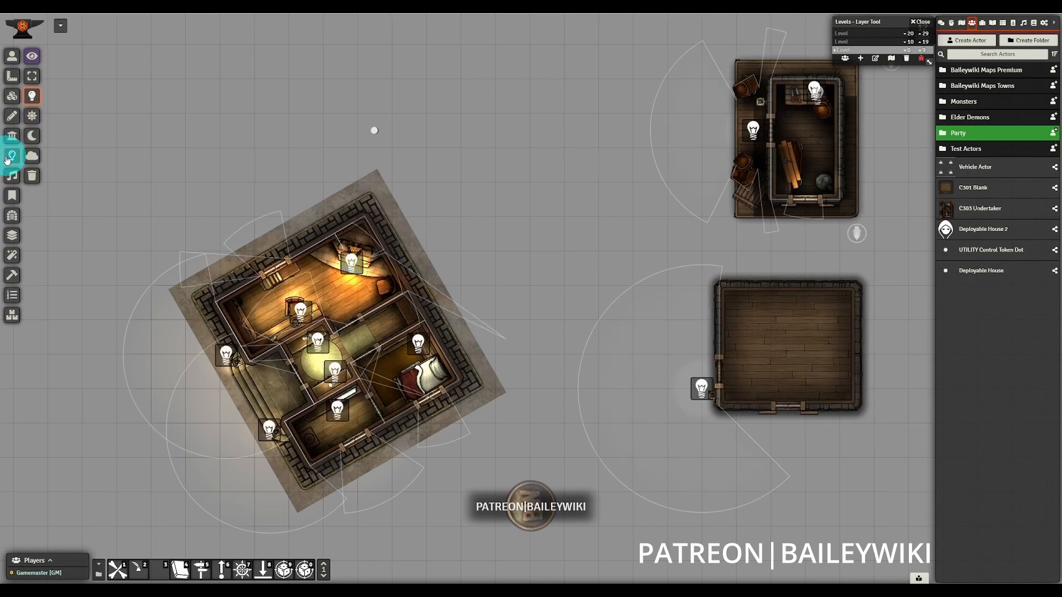
pyautogui.click(10, 139)
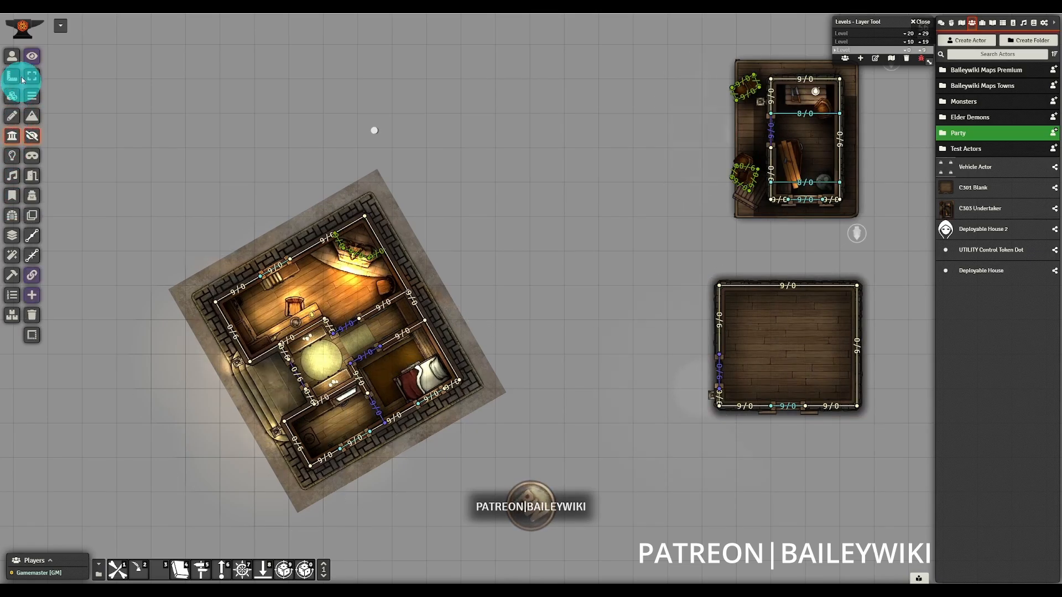
# Rotate the control token back so the house stands upright, and move it three squares east and two squares south
pyautogui.click(13, 57)
pyautogui.click(374, 132)
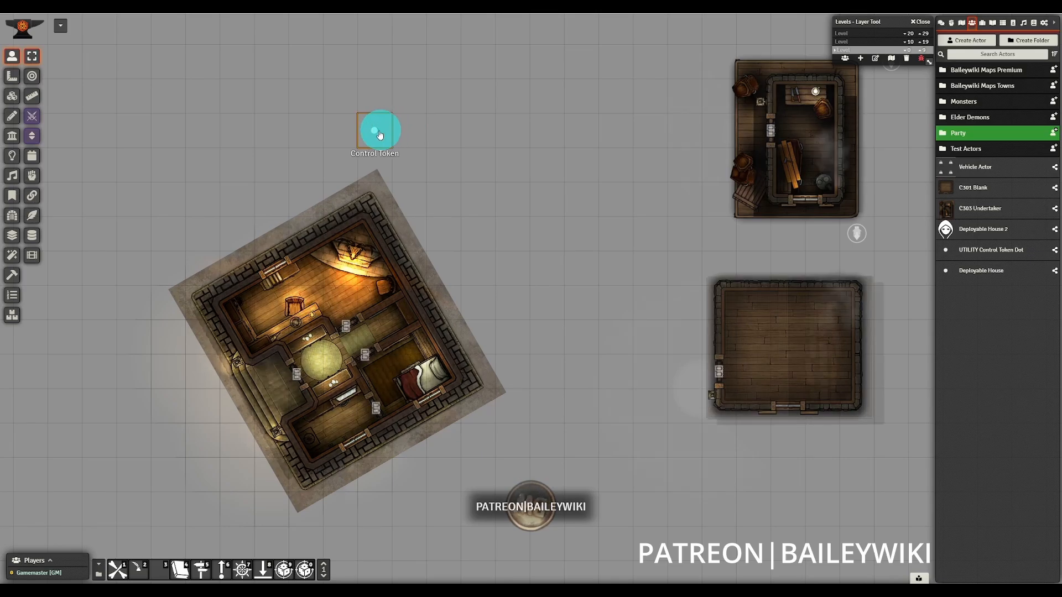
pyautogui.scroll(-1, 376, 135)
pyautogui.scroll(1, 377, 135)
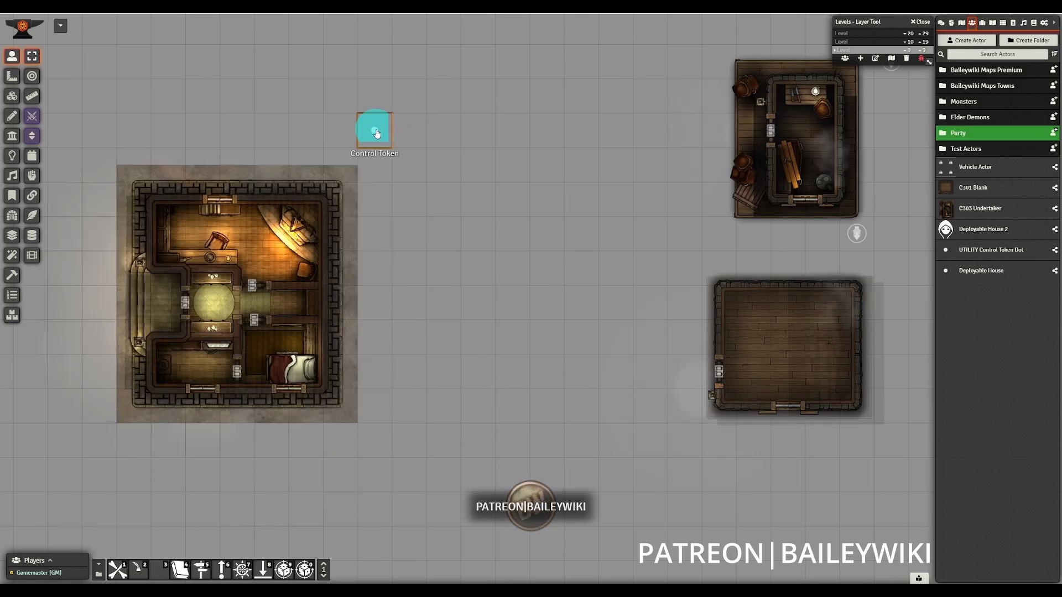
pyautogui.moveTo(376, 133); pyautogui.dragTo(477, 199)
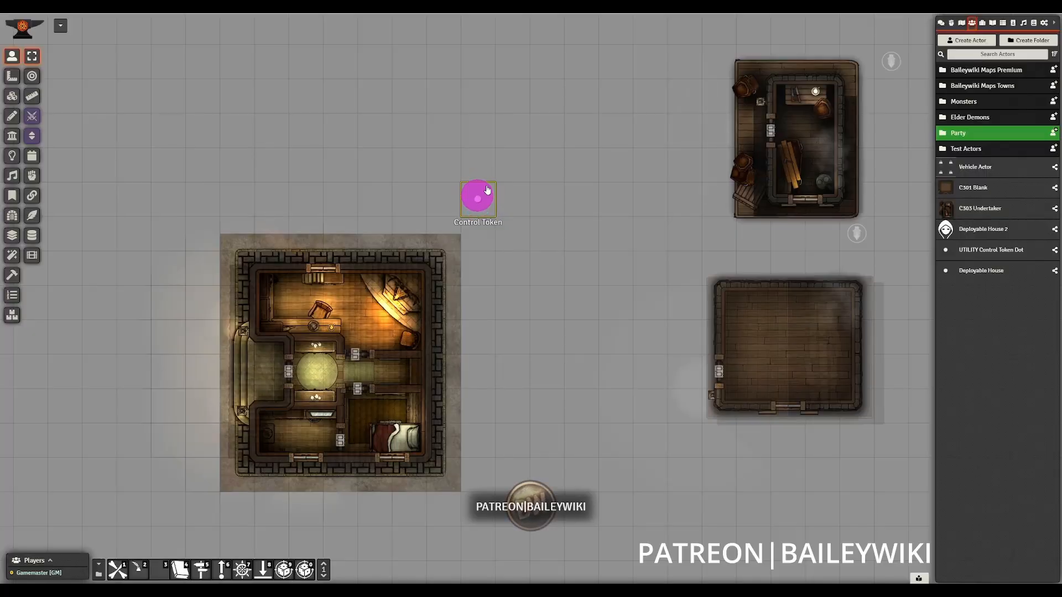
pyautogui.moveTo(487, 189); pyautogui.dragTo(517, 174)
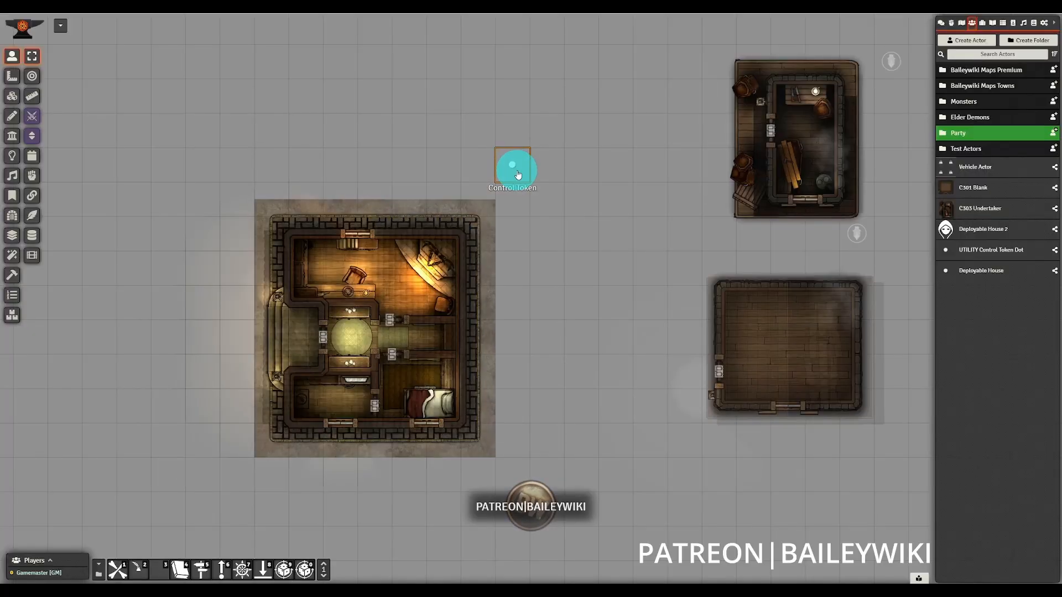
pyautogui.moveTo(479, 212); pyautogui.dragTo(479, 214)
# Rename the control token as house in its token configuration and update the token
pyautogui.rightClick(484, 204)
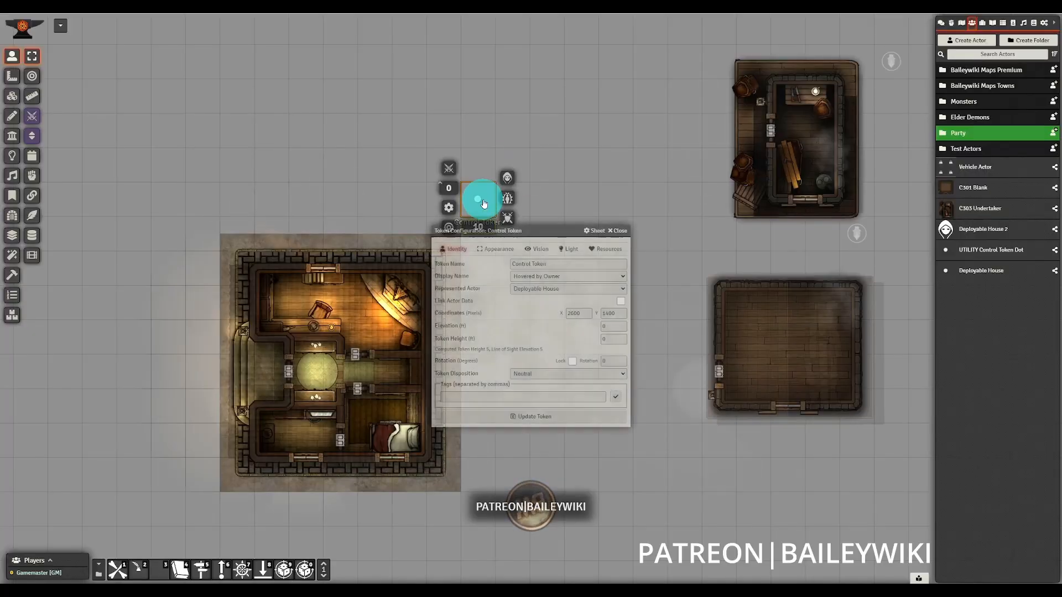
pyautogui.write('house')
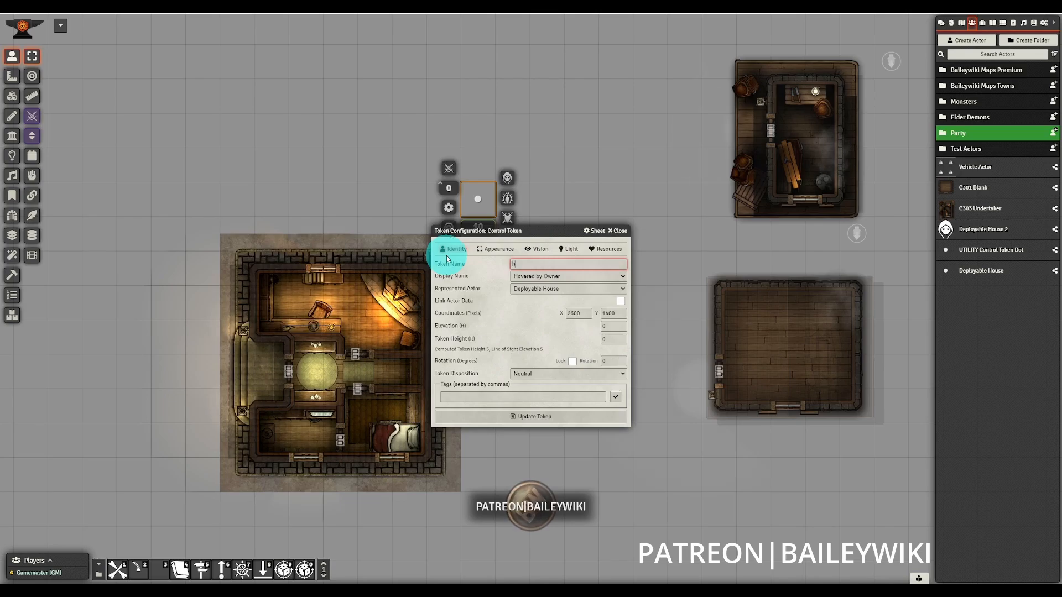
pyautogui.click(567, 416)
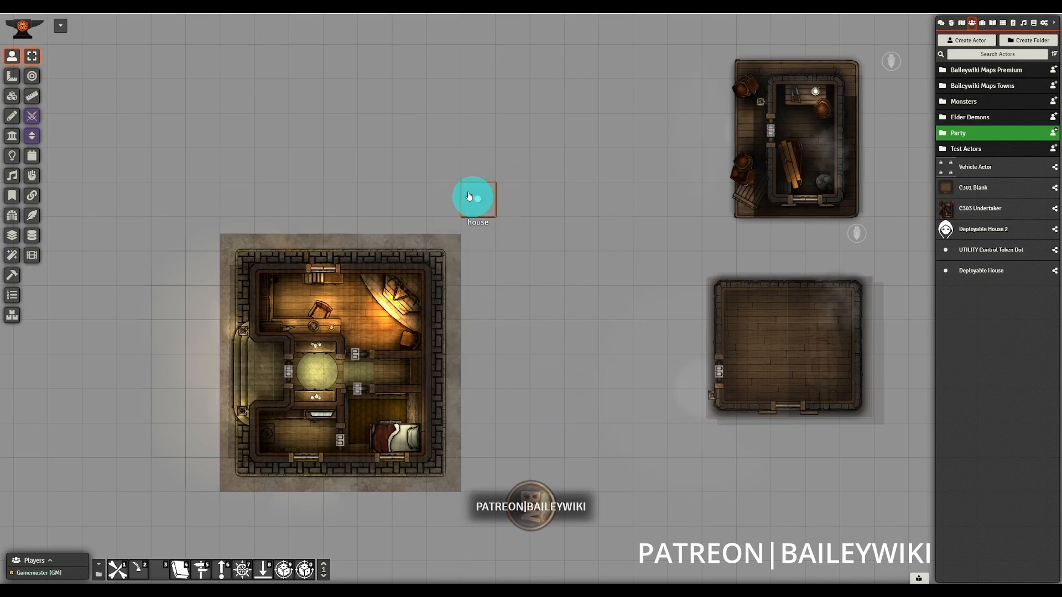
# Try placing a new token of the Deployable House actor in the empty area east of the stone house
pyautogui.click(547, 238)
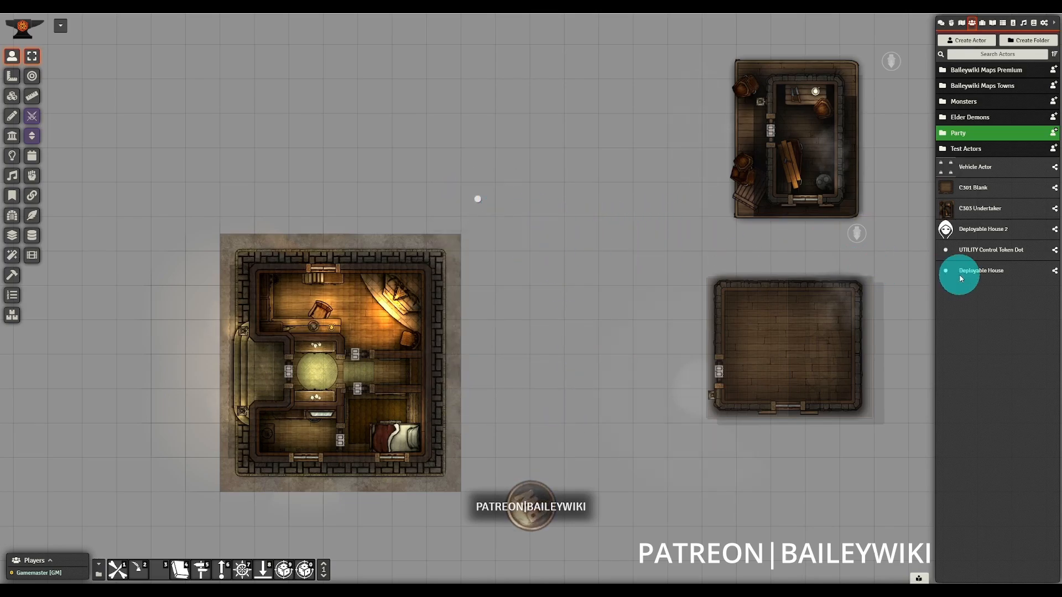
pyautogui.moveTo(987, 270); pyautogui.dragTo(620, 189)
pyautogui.moveTo(619, 235); pyautogui.dragTo(616, 190)
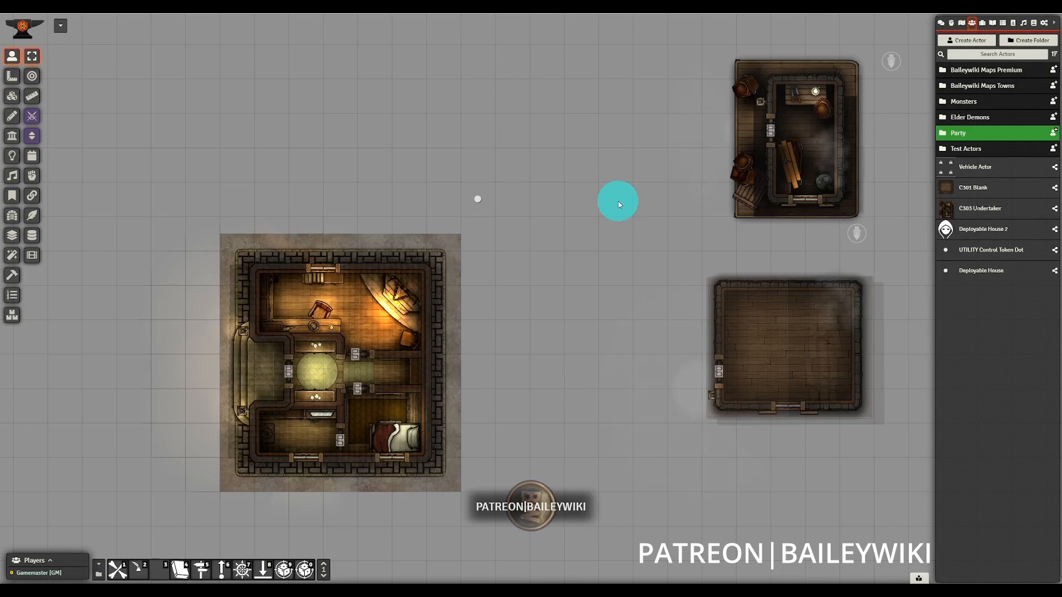
# Assign the house token on the scene as the prototype token of the Deployable House actor
pyautogui.click(489, 202)
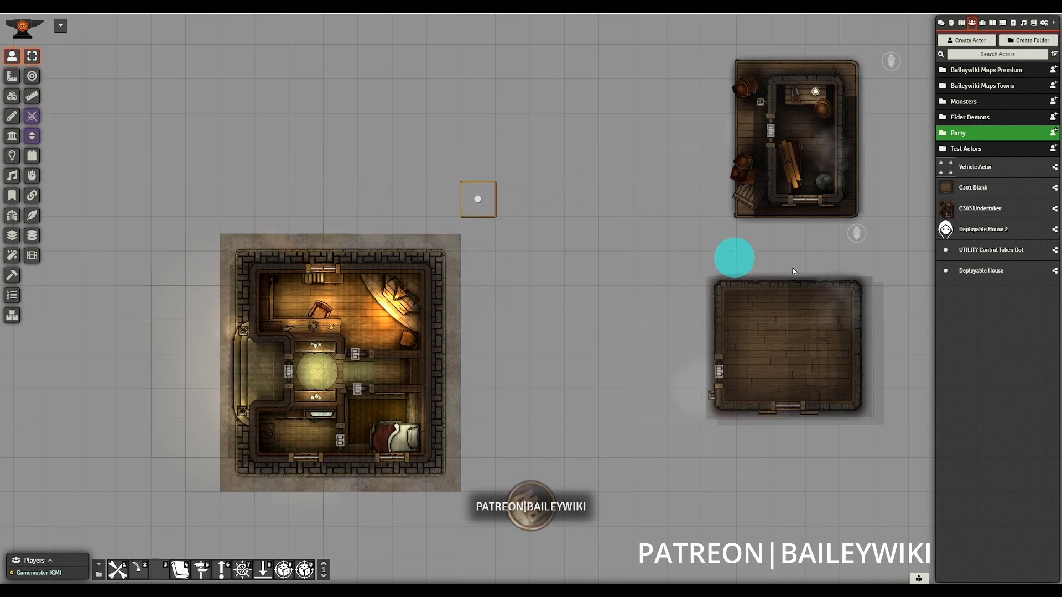
pyautogui.click(998, 275)
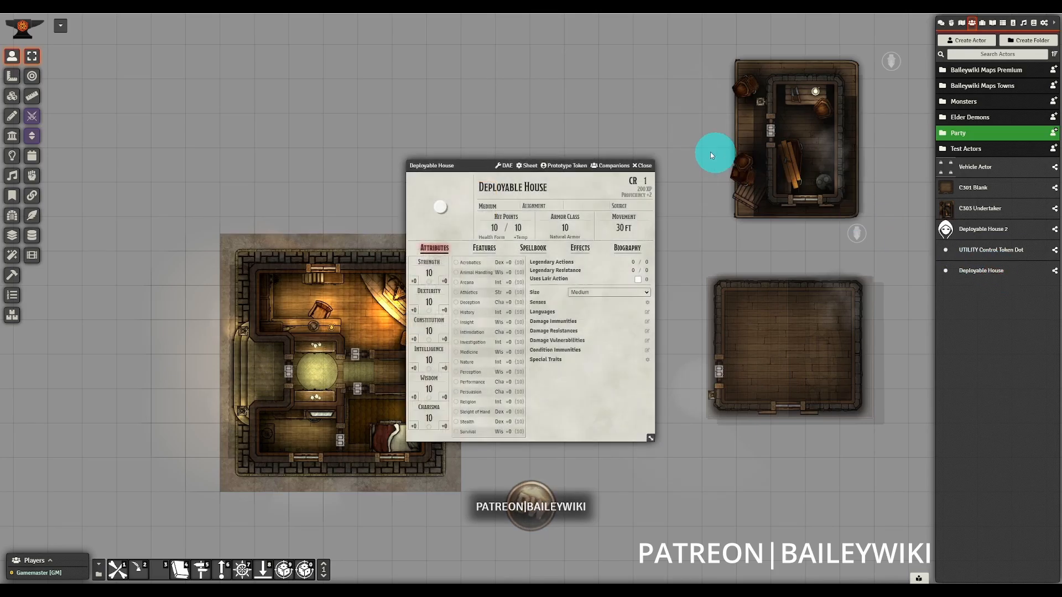
pyautogui.click(562, 167)
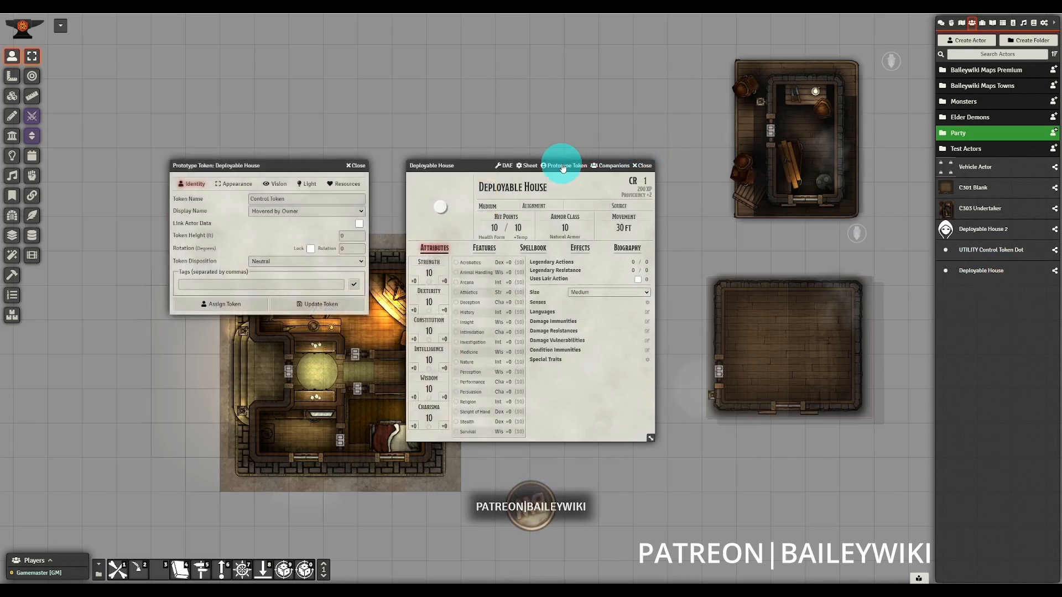
pyautogui.click(317, 183)
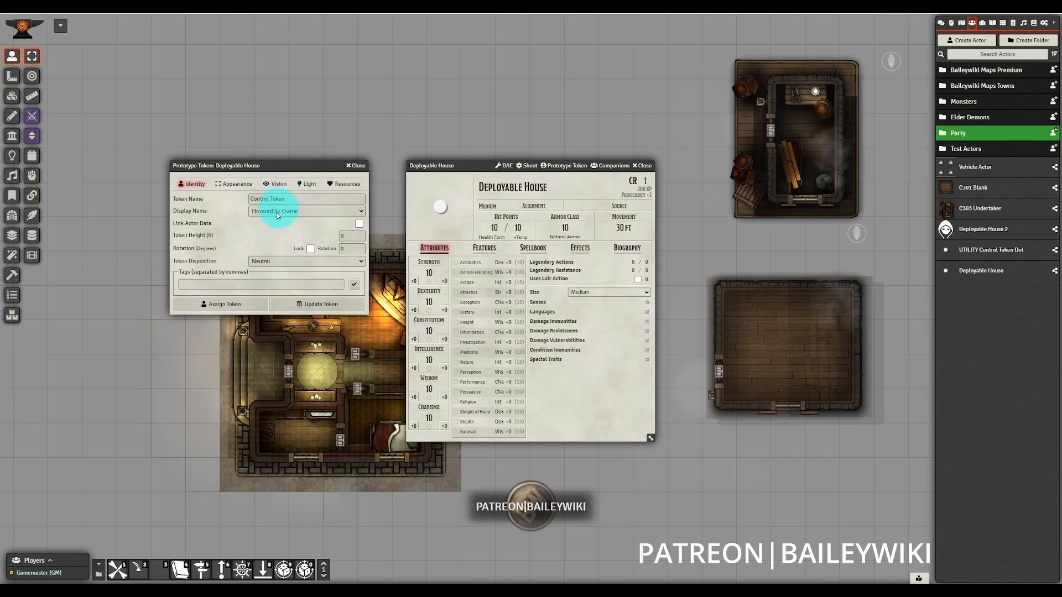
pyautogui.click(238, 304)
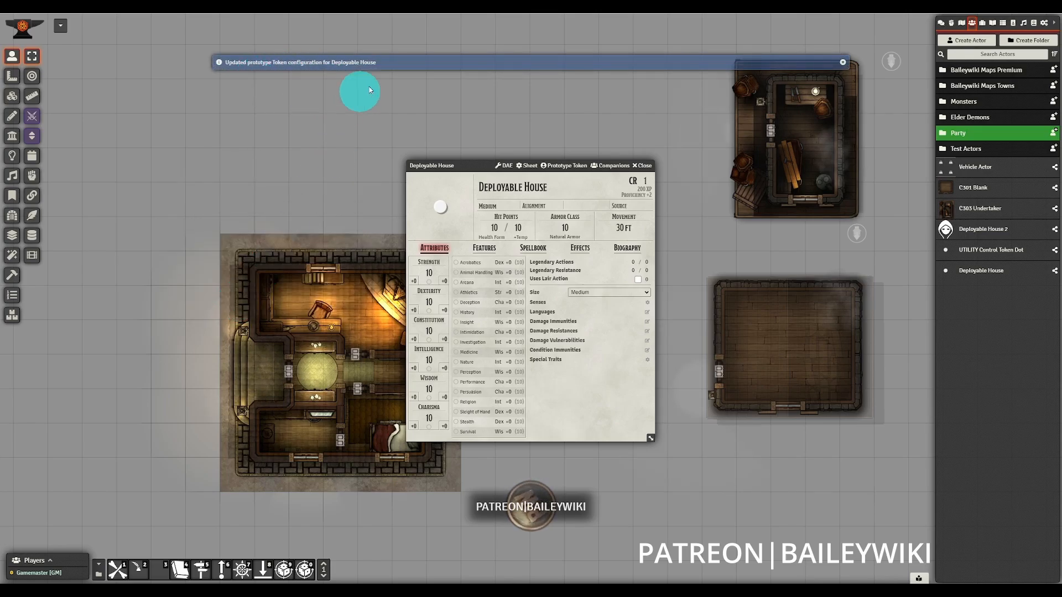
# Check the token name in the Deployable House prototype token settings and close both windows
pyautogui.click(575, 170)
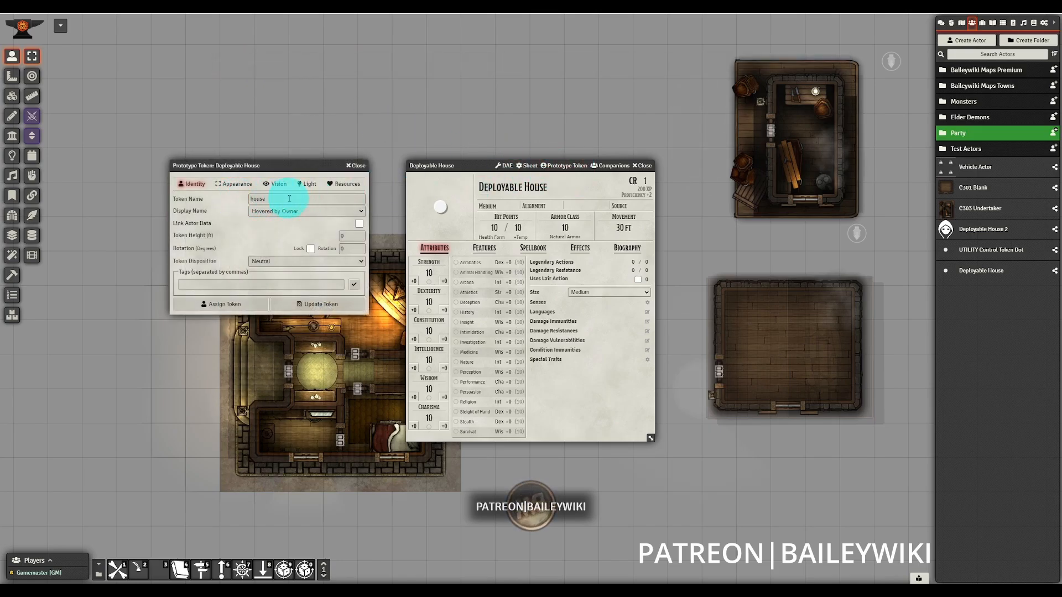
pyautogui.click(357, 167)
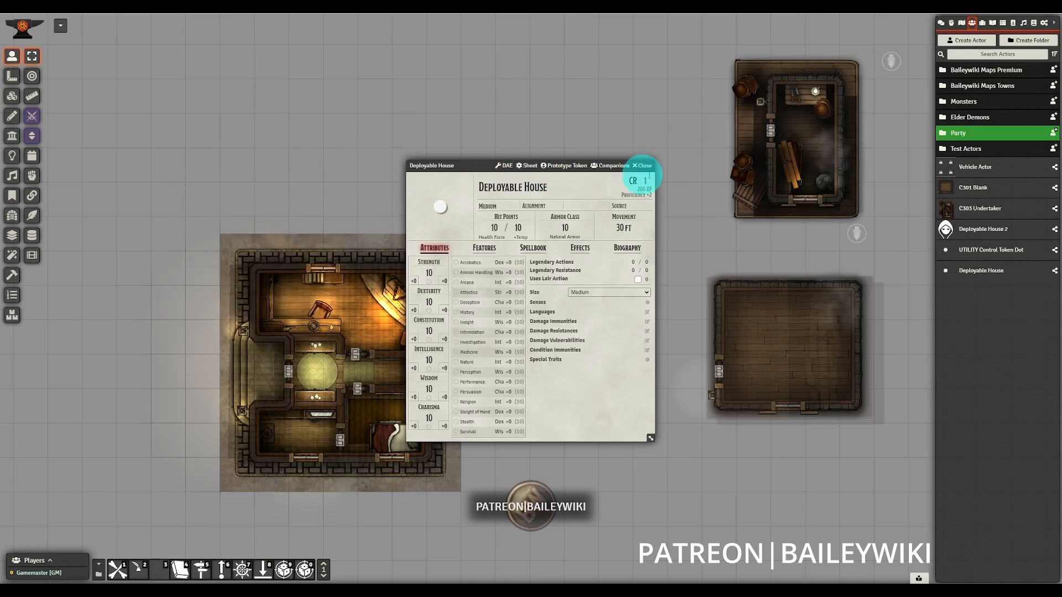
pyautogui.click(643, 165)
# Move the house token with its attached stone house five squares west
pyautogui.click(484, 213)
pyautogui.moveTo(481, 199); pyautogui.dragTo(305, 199)
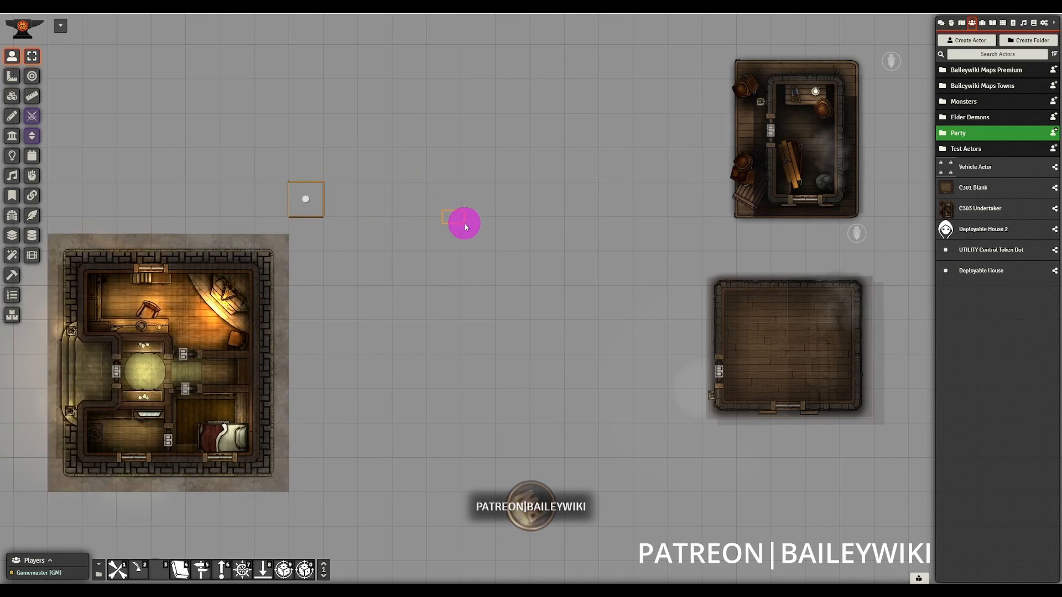
# Place a Deployable House in the empty area east of the original stone house and move it one square east
pyautogui.moveTo(980, 271); pyautogui.dragTo(639, 253)
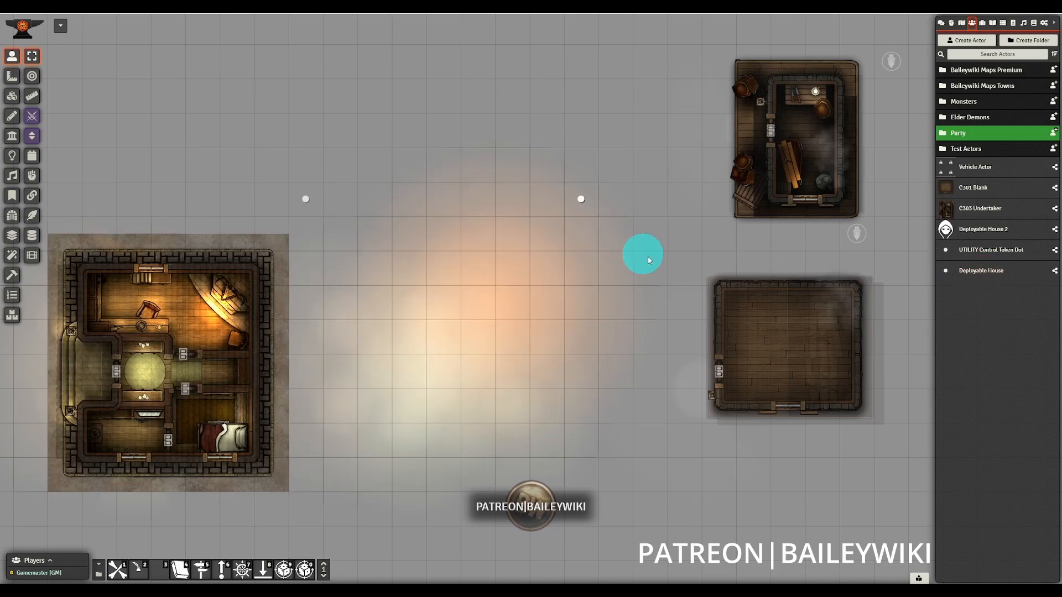
pyautogui.rightClick(591, 202)
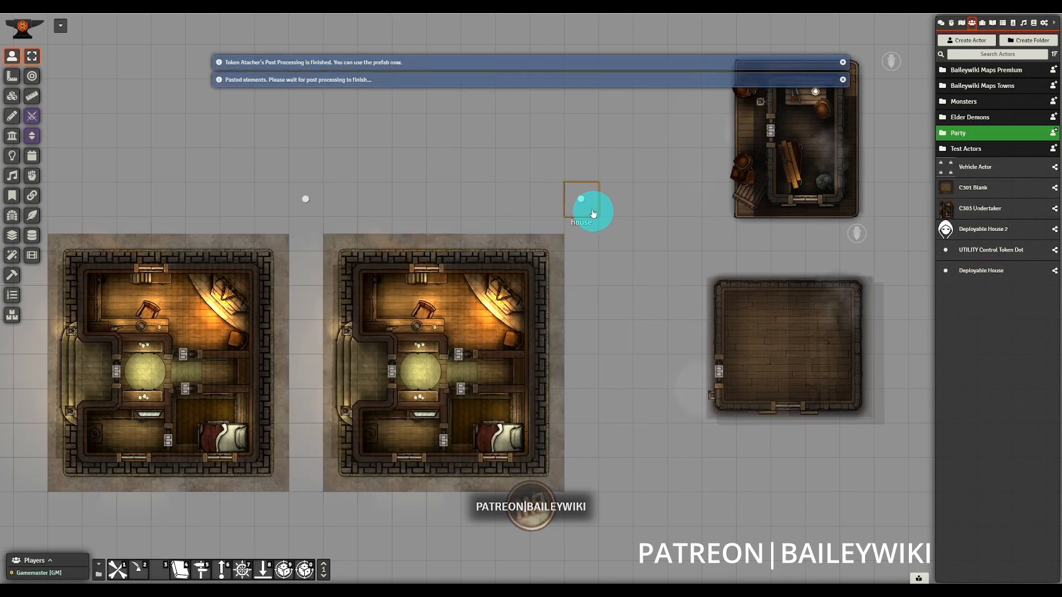
pyautogui.click(663, 267)
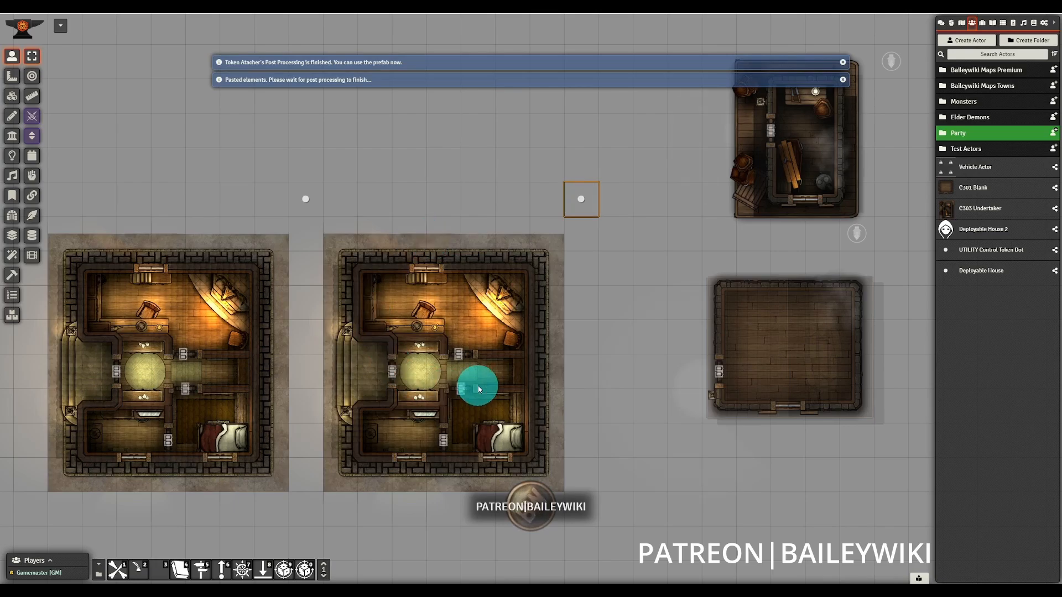
pyautogui.moveTo(593, 206); pyautogui.dragTo(664, 206)
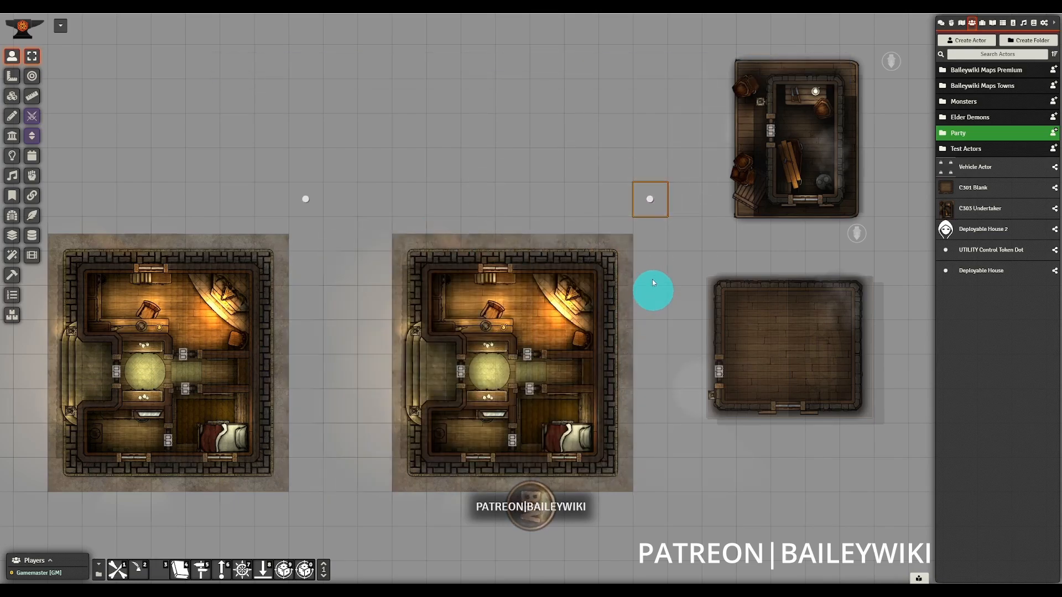
pyautogui.hotkey('ctrl', 'z')
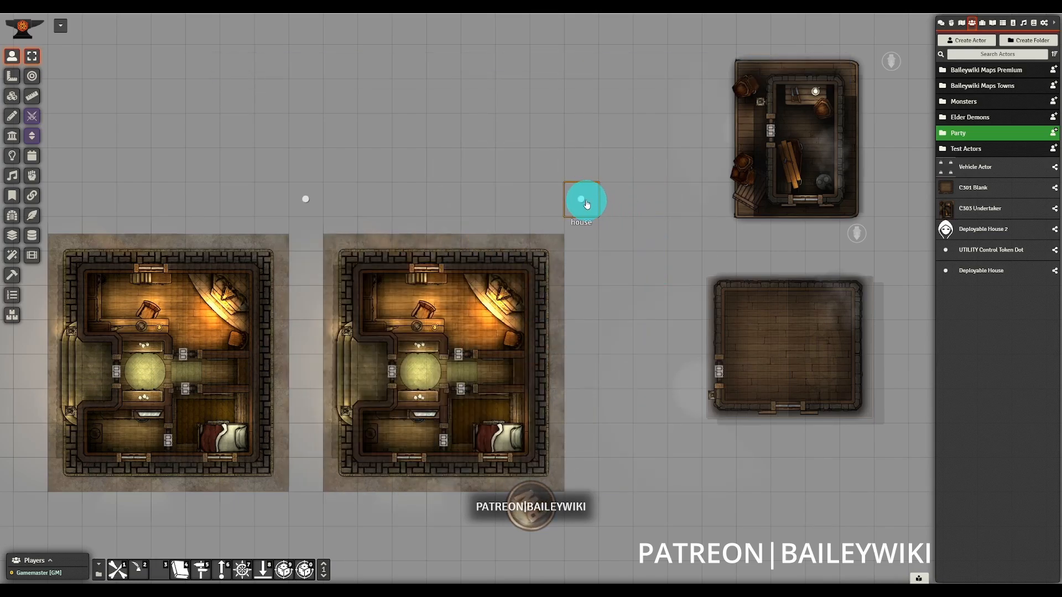
pyautogui.moveTo(586, 204); pyautogui.dragTo(624, 208)
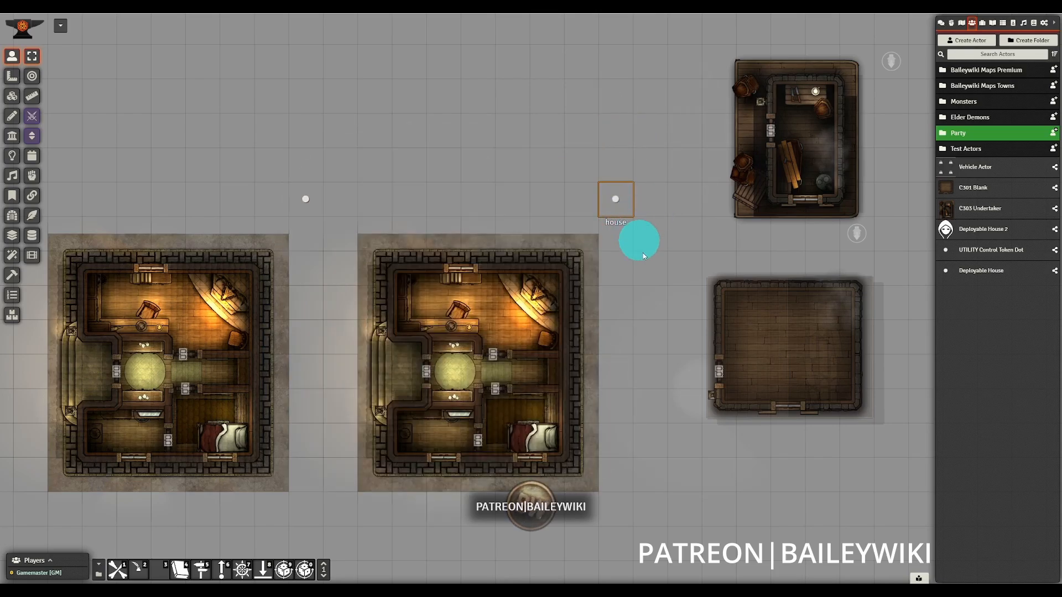
# Inspect the sounds, lights and walls of both stone houses, and return to the token controls
pyautogui.click(12, 176)
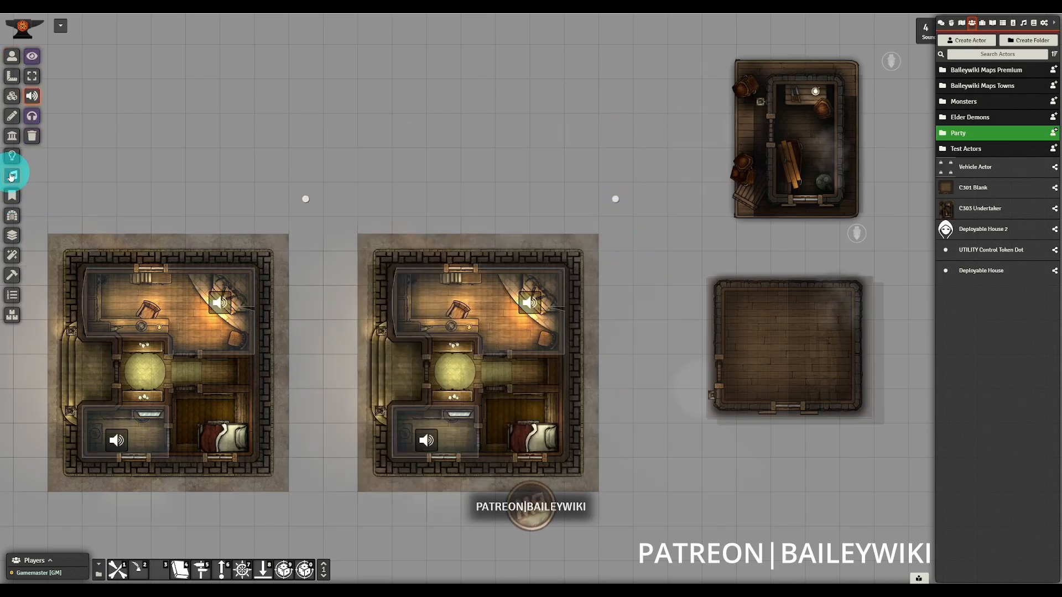
pyautogui.click(11, 157)
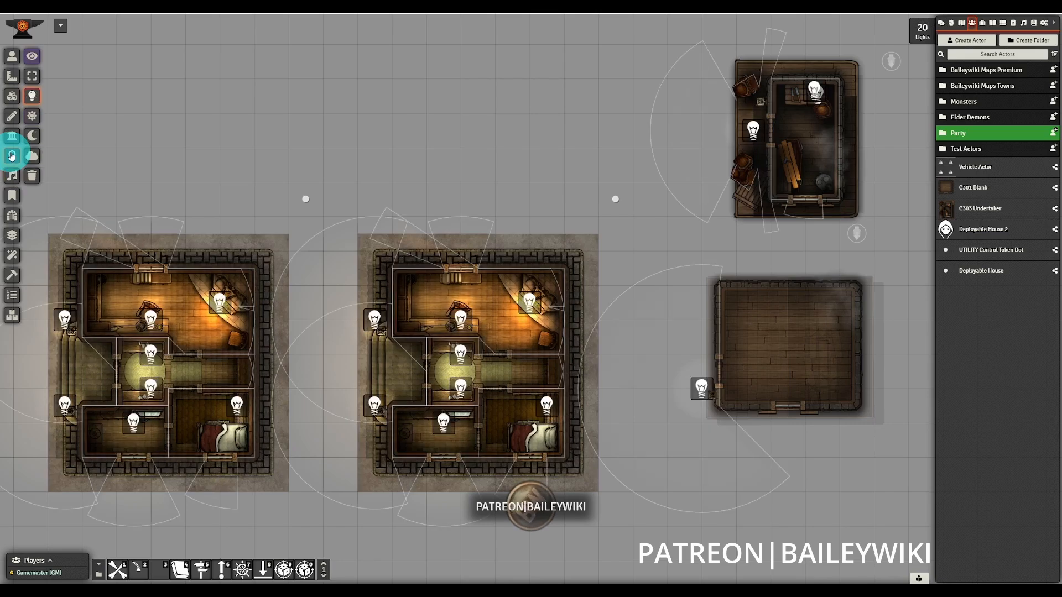
pyautogui.click(12, 137)
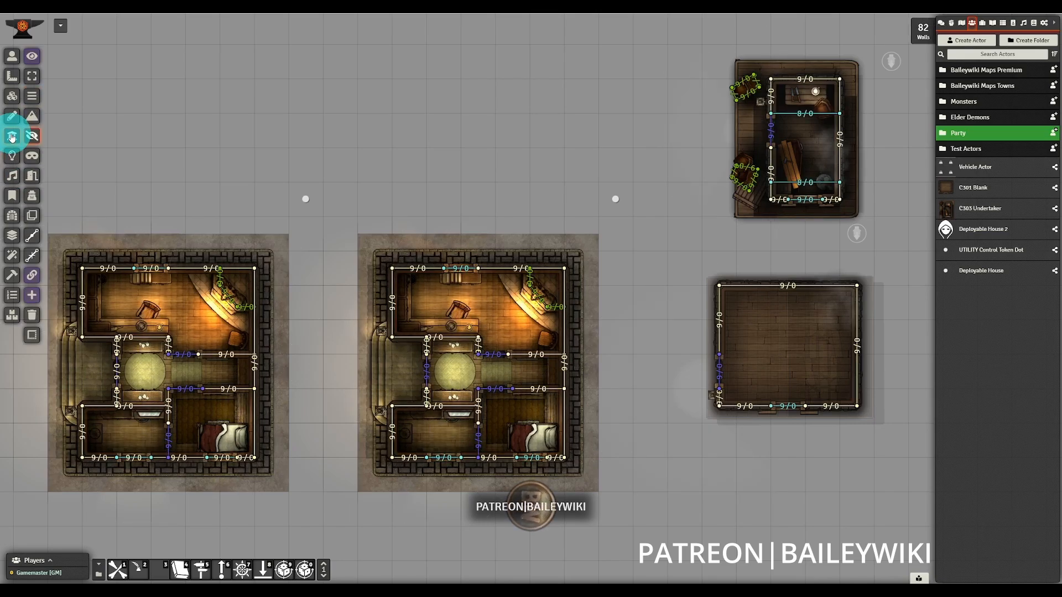
pyautogui.click(12, 55)
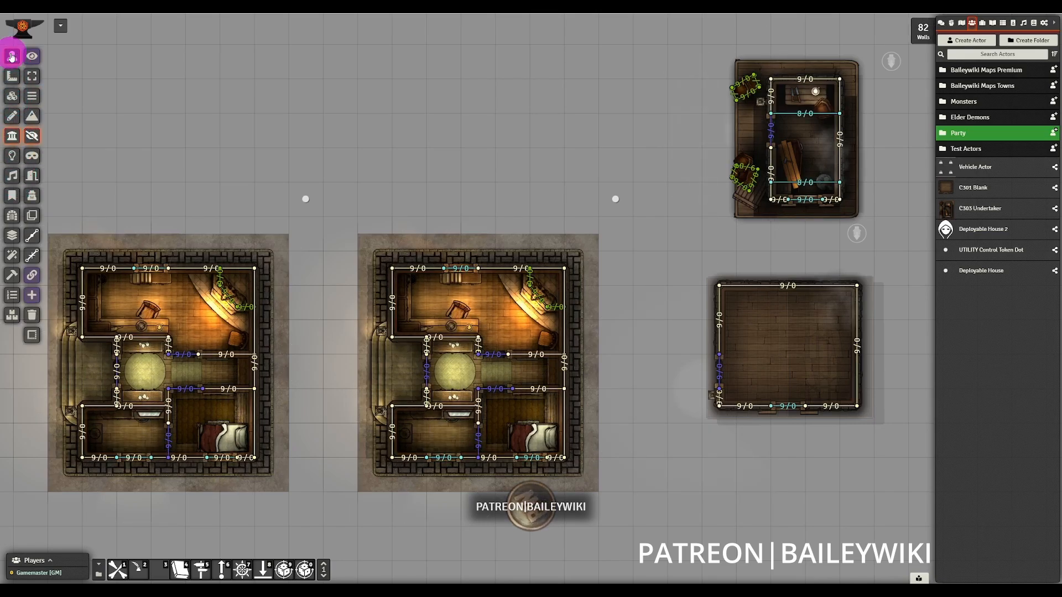
# Hide the original stone house's control token and delete the second deployed house with its token
pyautogui.rightClick(307, 198)
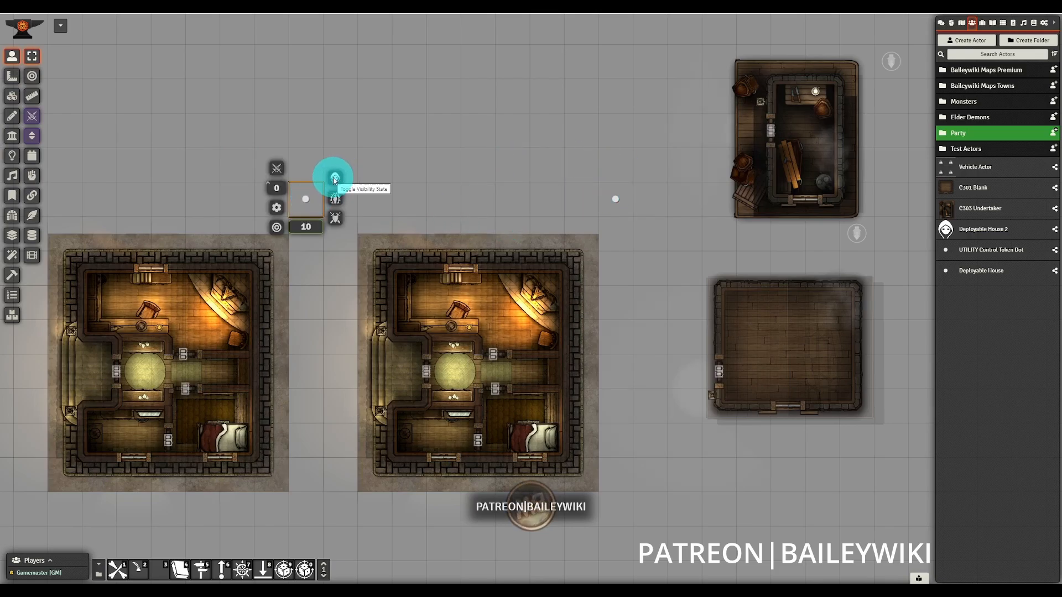
pyautogui.click(426, 182)
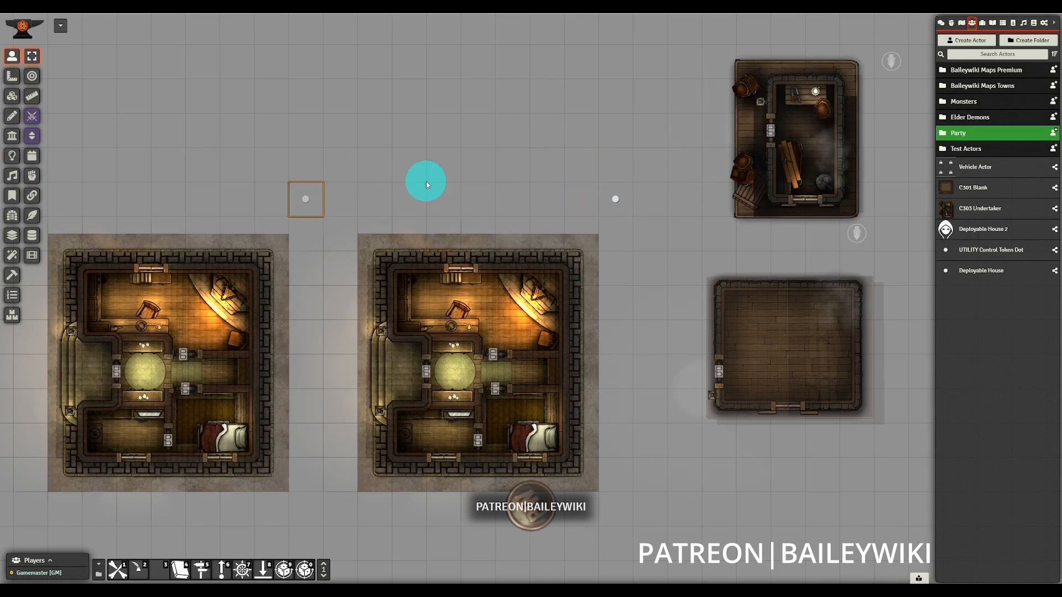
pyautogui.click(616, 198)
pyautogui.moveTo(617, 200); pyautogui.dragTo(310, 204)
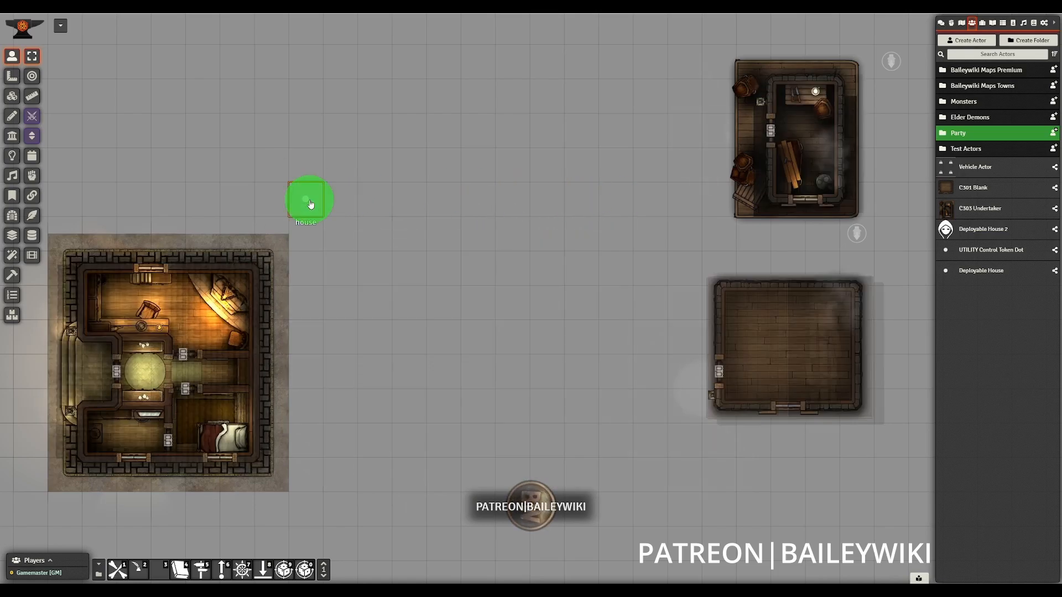
pyautogui.rightClick(310, 204)
pyautogui.click(422, 200)
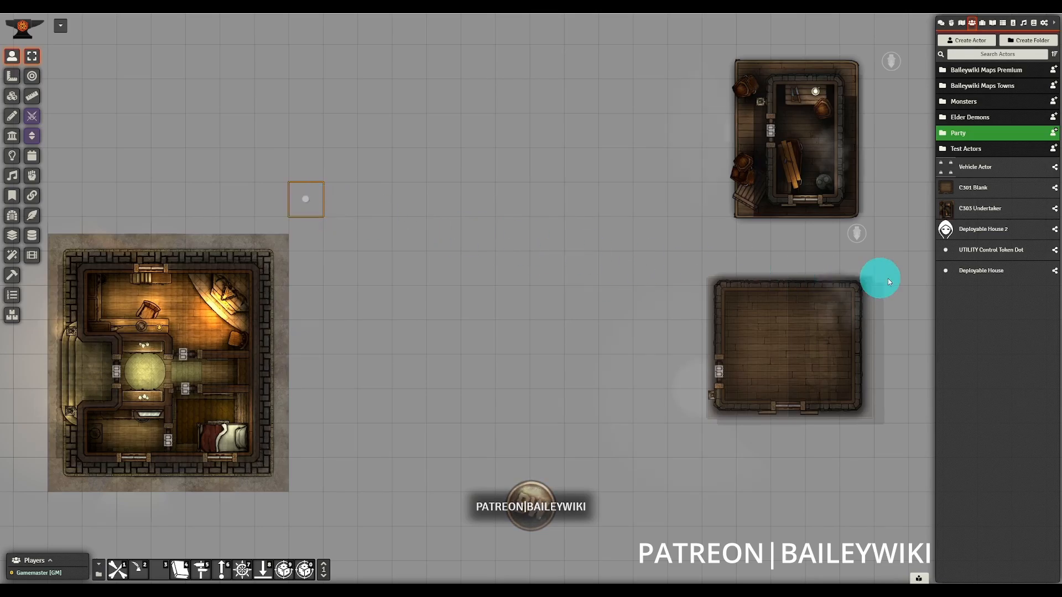
# Assign the hidden house token as the Deployable House actor's prototype token and close its sheet
pyautogui.click(973, 270)
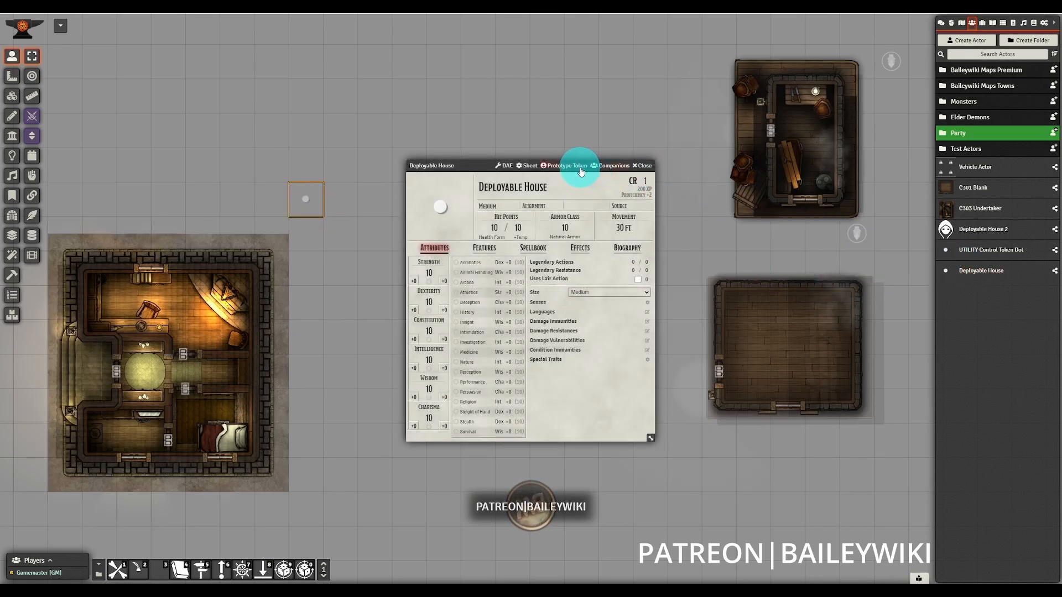
pyautogui.click(580, 170)
pyautogui.click(246, 308)
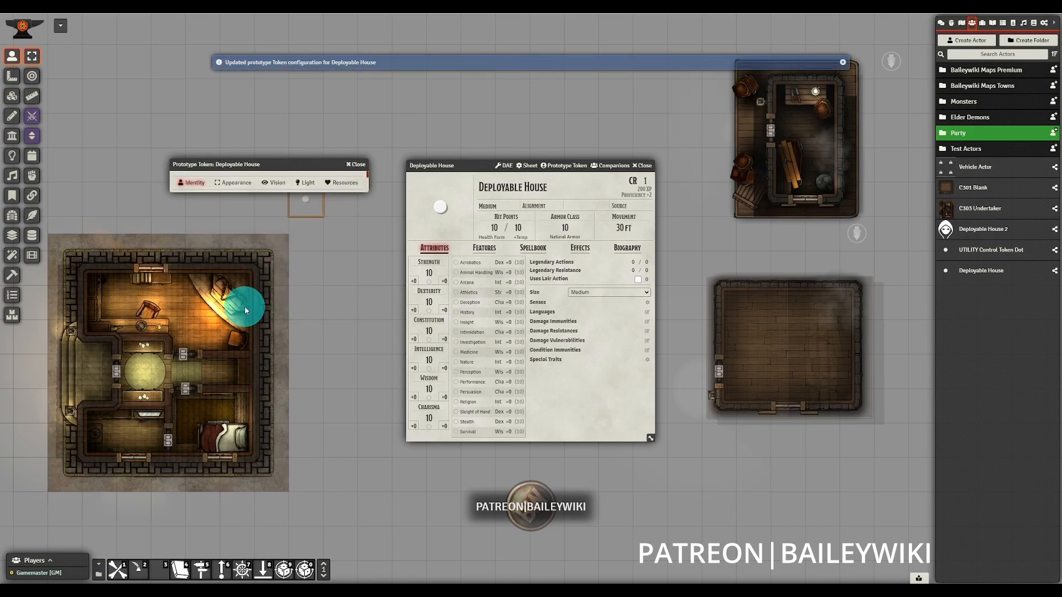
pyautogui.click(637, 166)
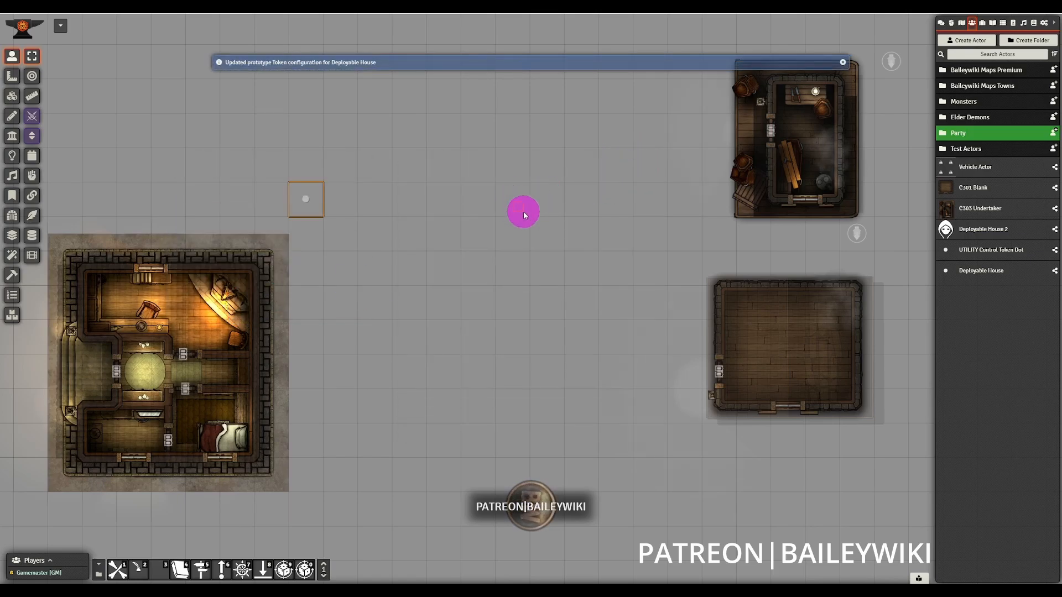
# Deploy a new house from the Deployable House actor with its hidden control token, east of the original stone house
pyautogui.click(523, 211)
pyautogui.moveTo(976, 272); pyautogui.dragTo(620, 239)
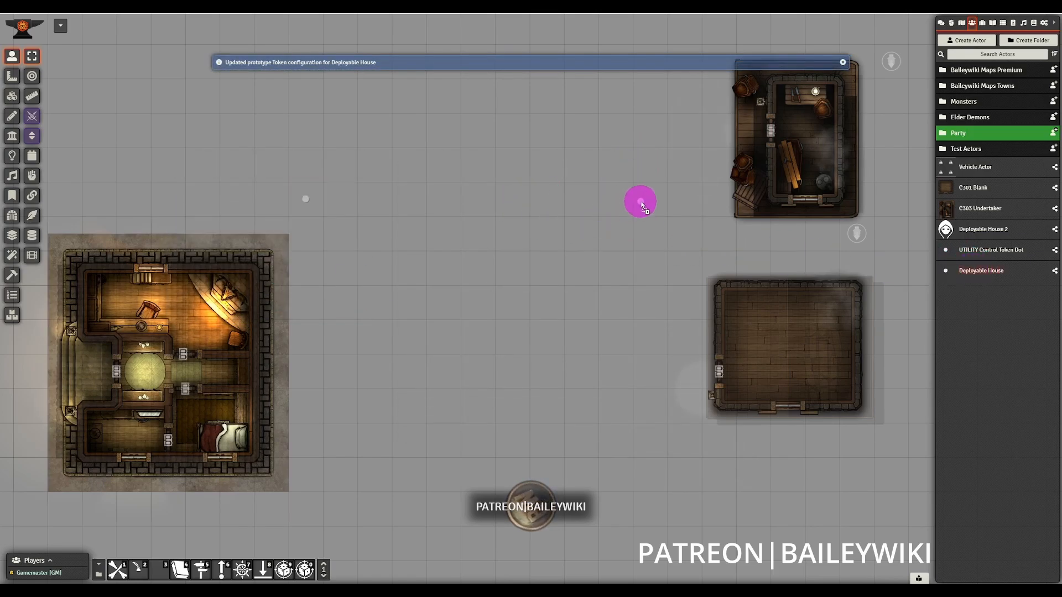
pyautogui.moveTo(642, 204); pyautogui.dragTo(643, 207)
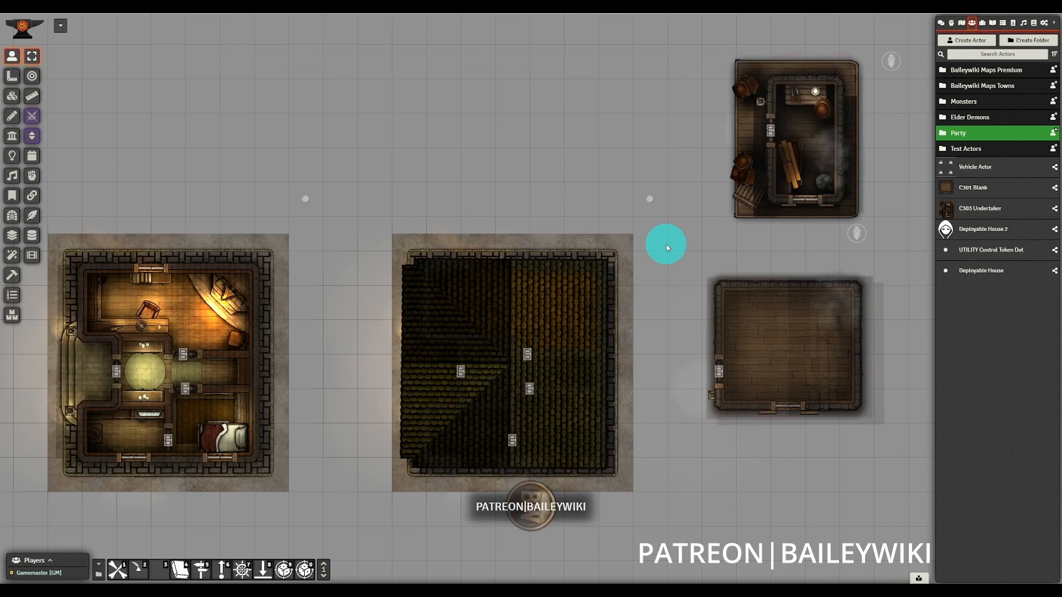
# Set the Deployable House actor's portrait to campfire-big-fire.webp from the icons folder and close the sheet
pyautogui.click(980, 270)
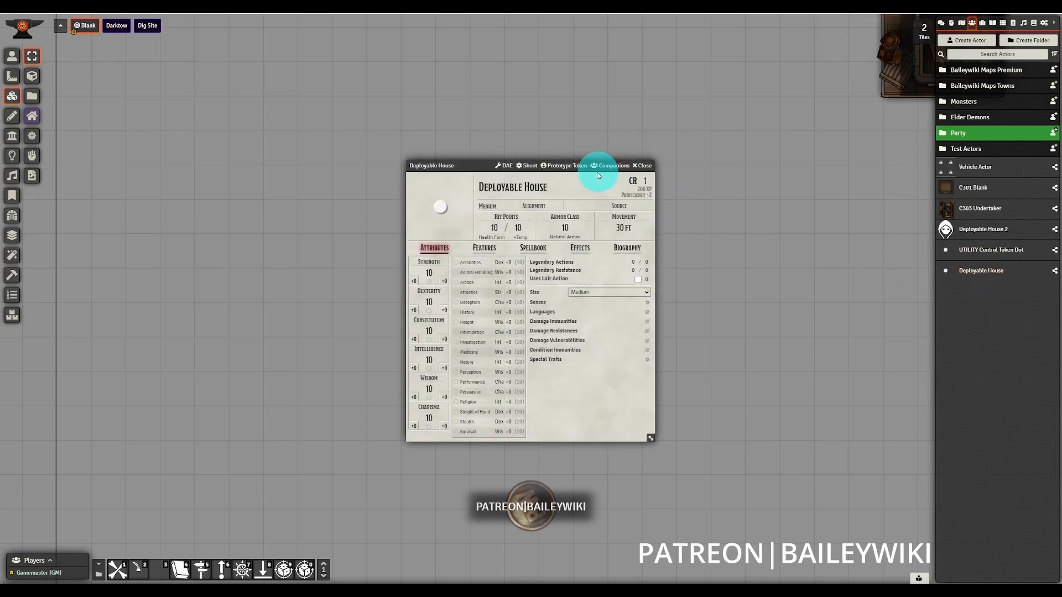
pyautogui.click(443, 208)
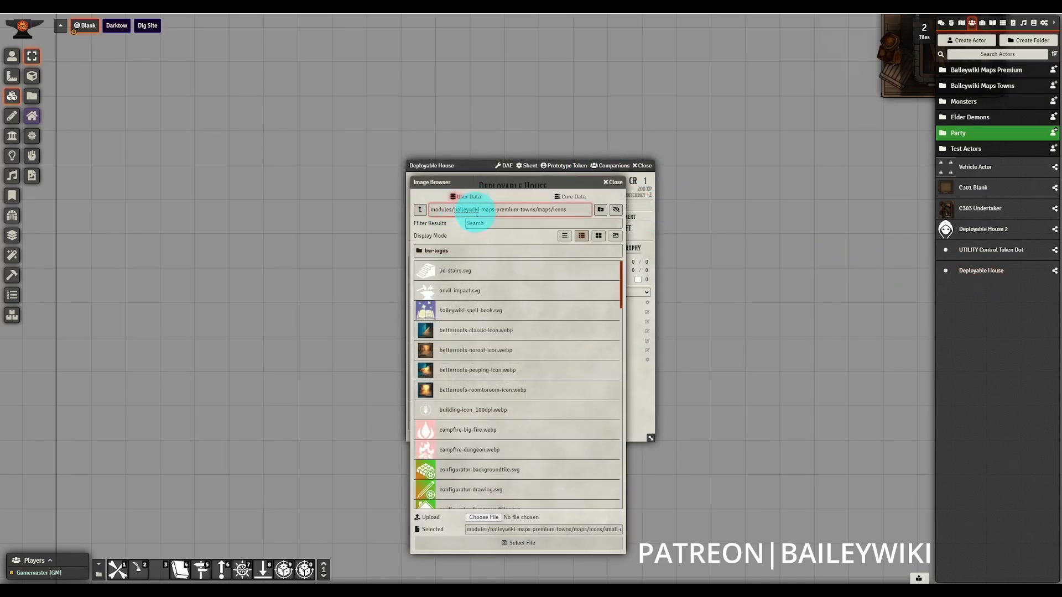
pyautogui.click(436, 251)
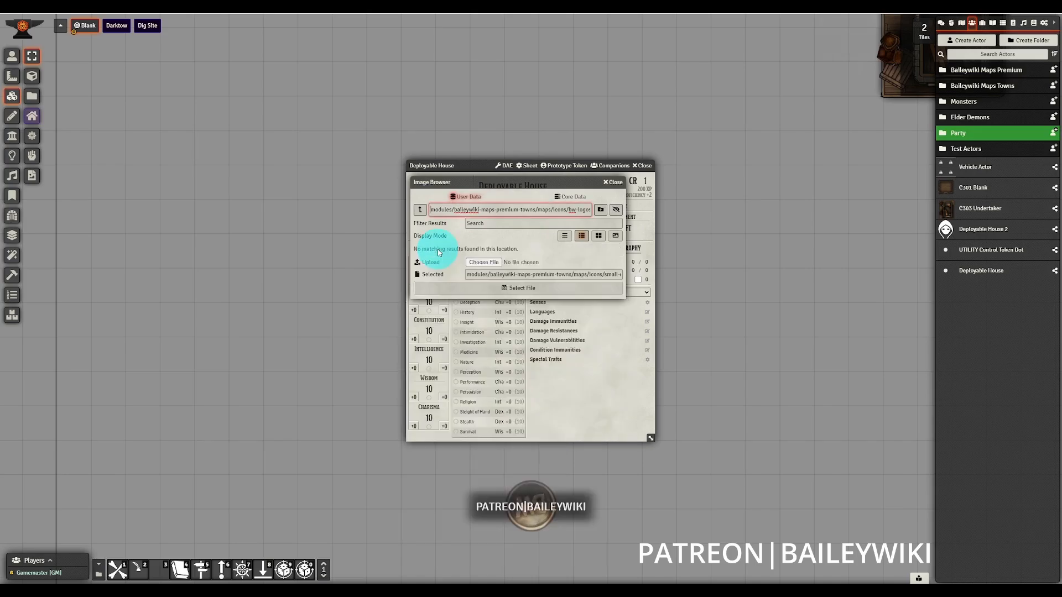
pyautogui.click(420, 210)
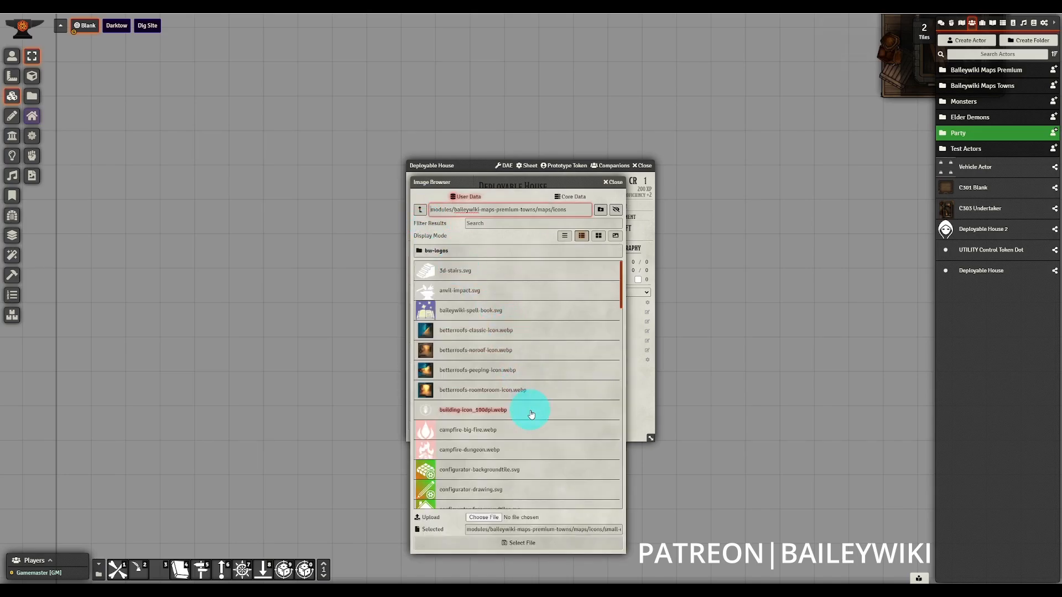
pyautogui.click(488, 425)
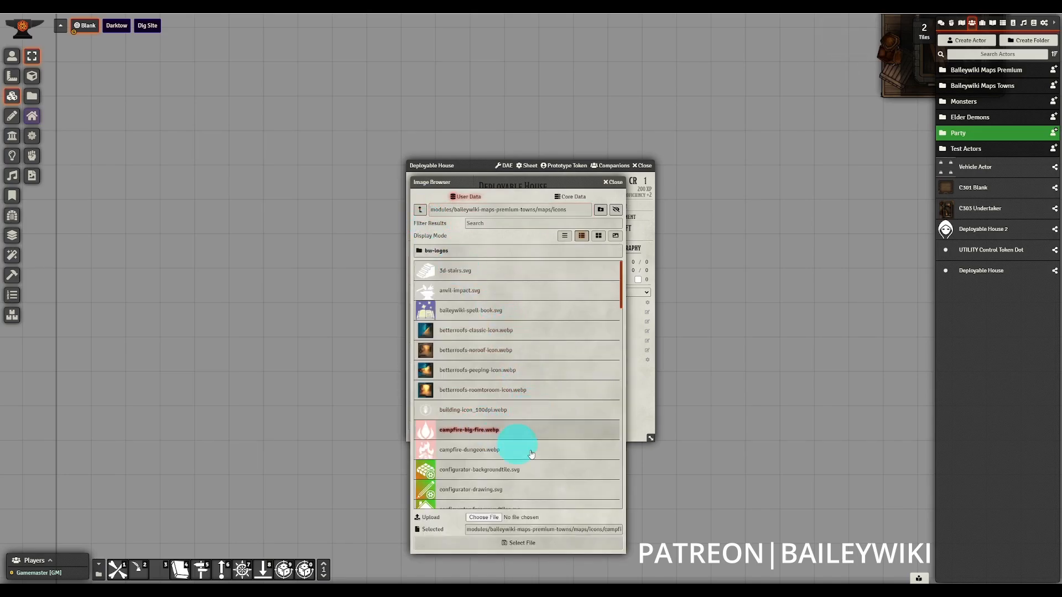
pyautogui.click(545, 540)
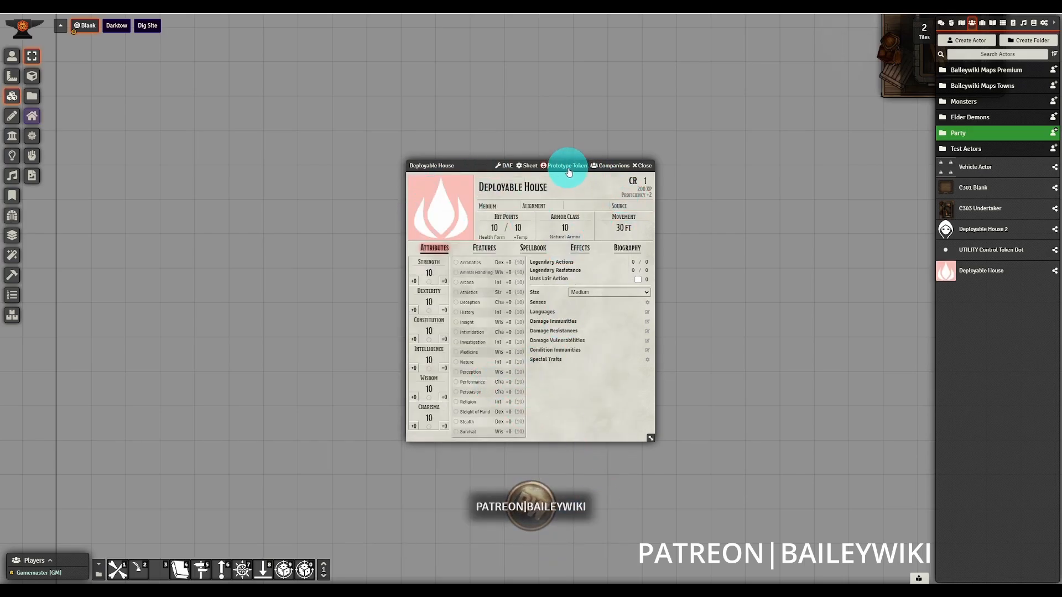
pyautogui.click(641, 166)
# Check the image path in the Deployable House prototype token's appearance settings and close both windows
pyautogui.click(971, 273)
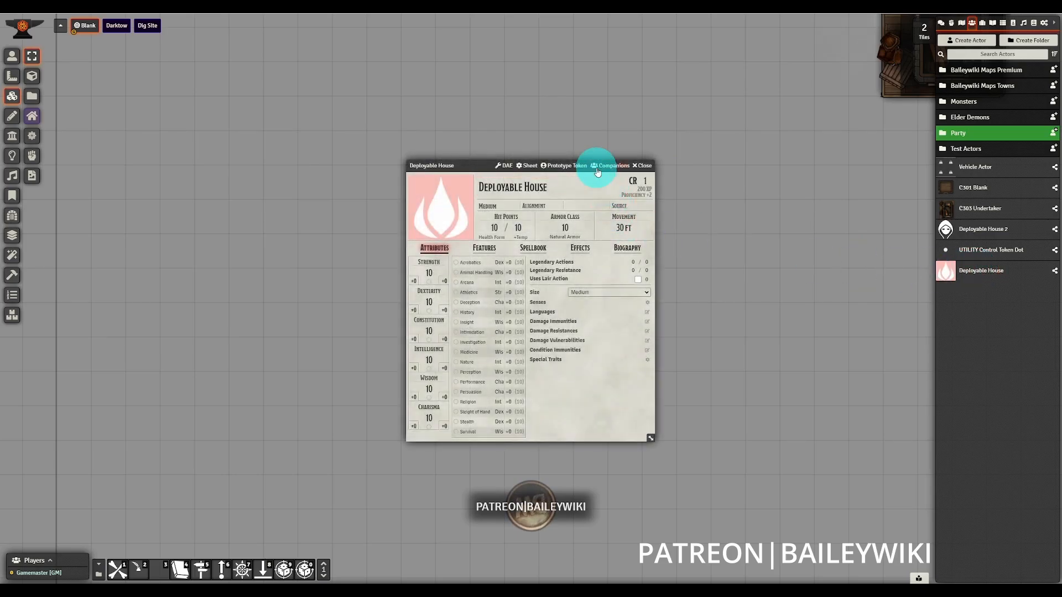
pyautogui.click(564, 165)
pyautogui.click(234, 183)
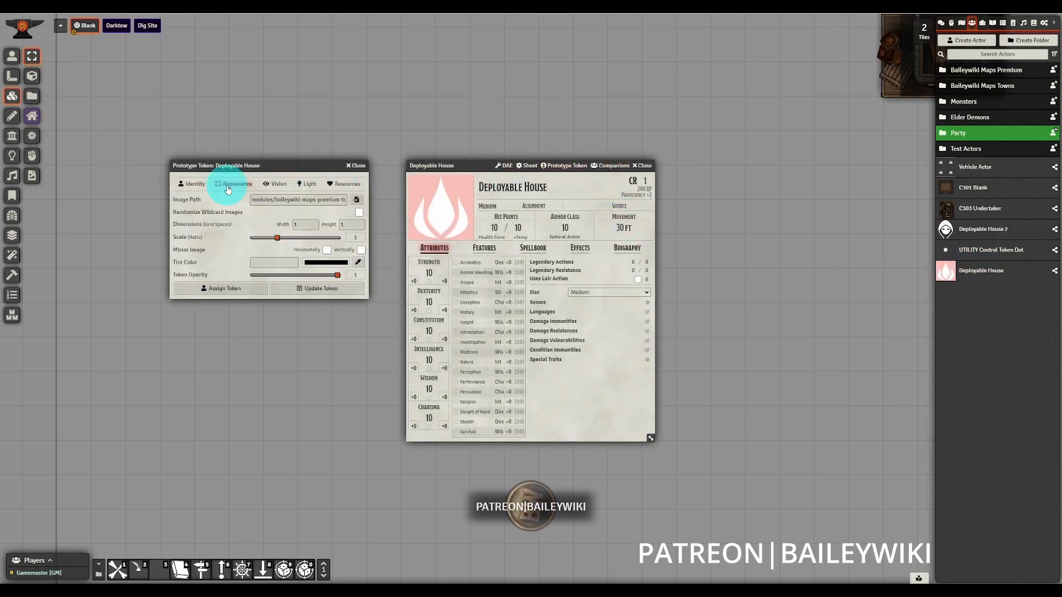
pyautogui.click(311, 200)
pyautogui.click(337, 204)
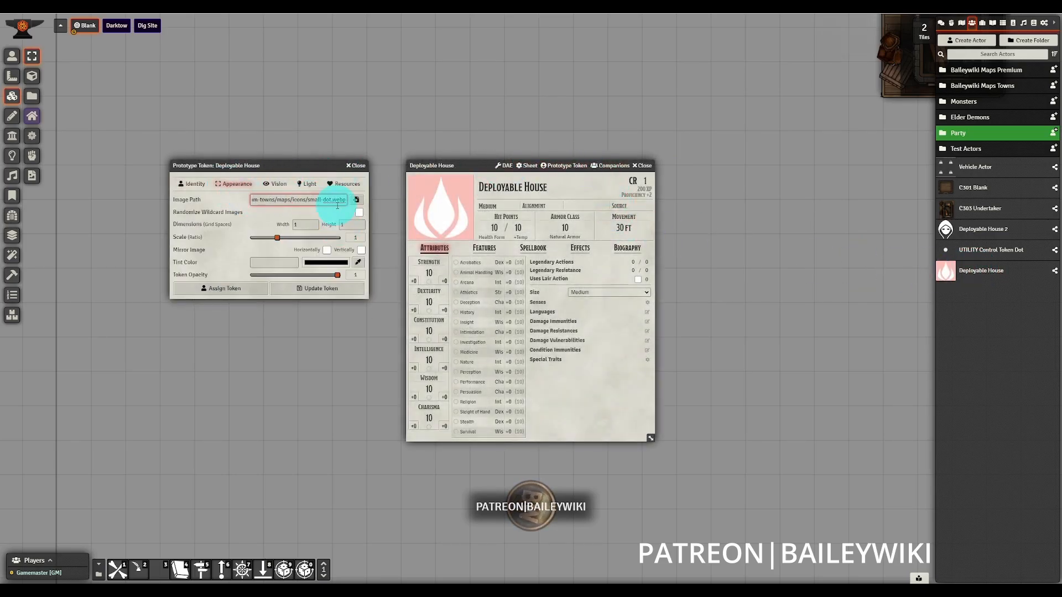
pyautogui.click(357, 165)
pyautogui.click(642, 166)
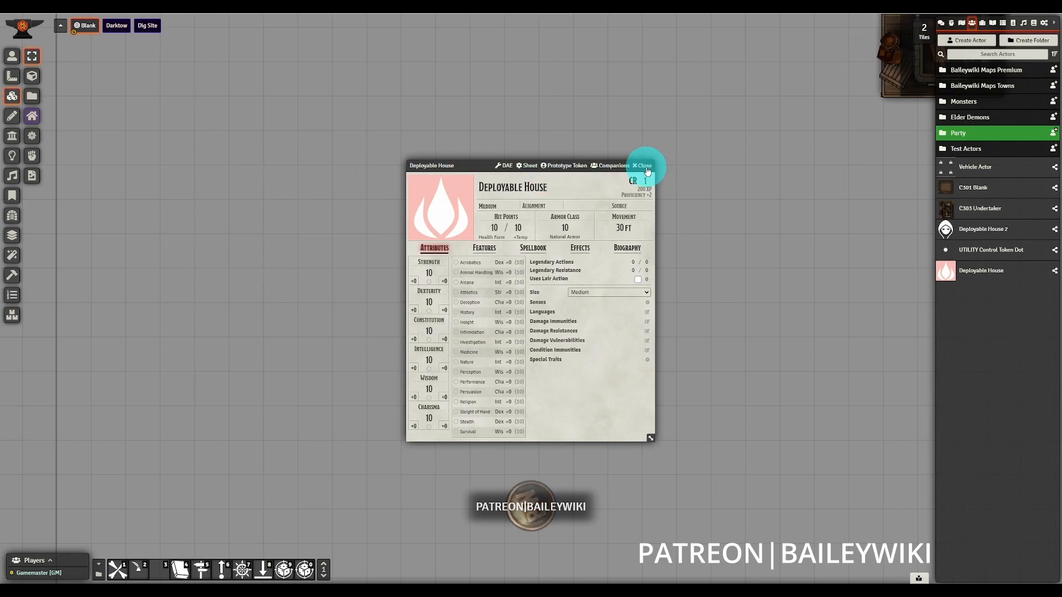
# Test the Deployable House actor by placing it on the empty part of the scene, and delete the placed house
pyautogui.moveTo(1033, 286); pyautogui.dragTo(585, 257)
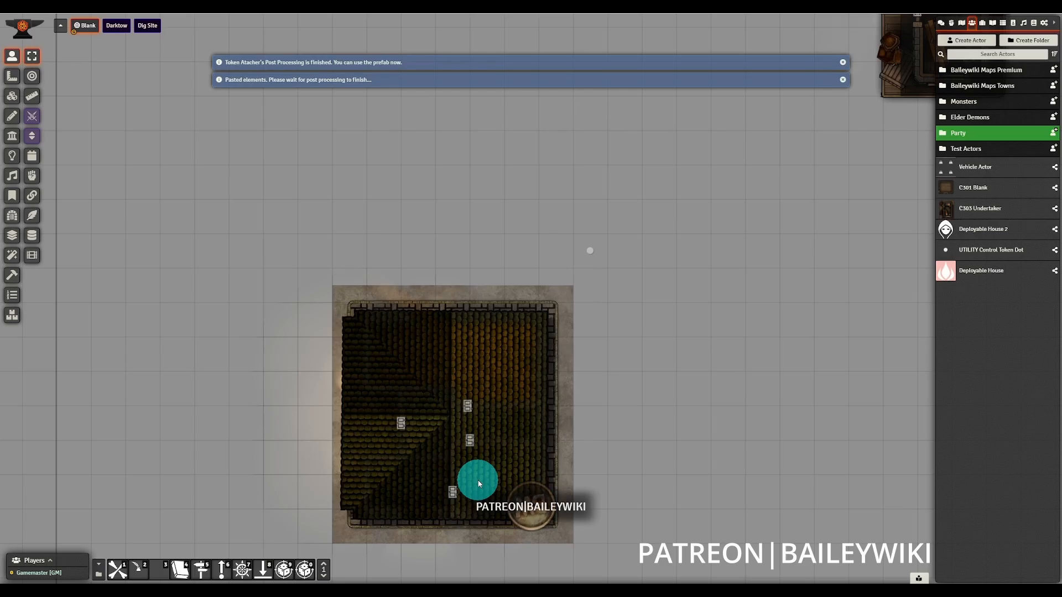
pyautogui.click(603, 260)
pyautogui.press('Delete')
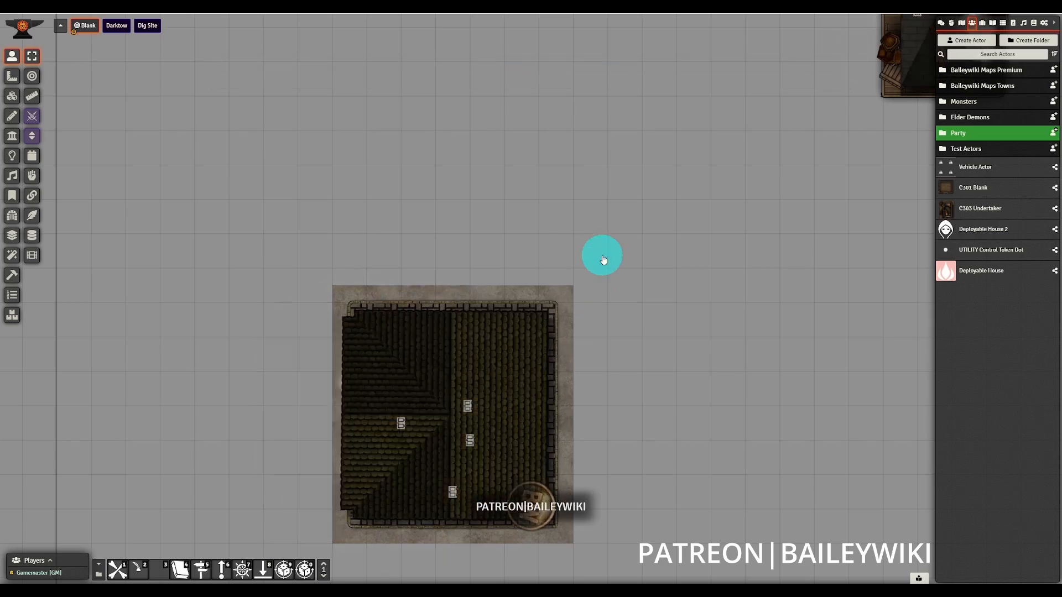
# Browse for a new Deployable House portrait in the class2-middle thumbs folder inside the townsquare maps
pyautogui.click(971, 269)
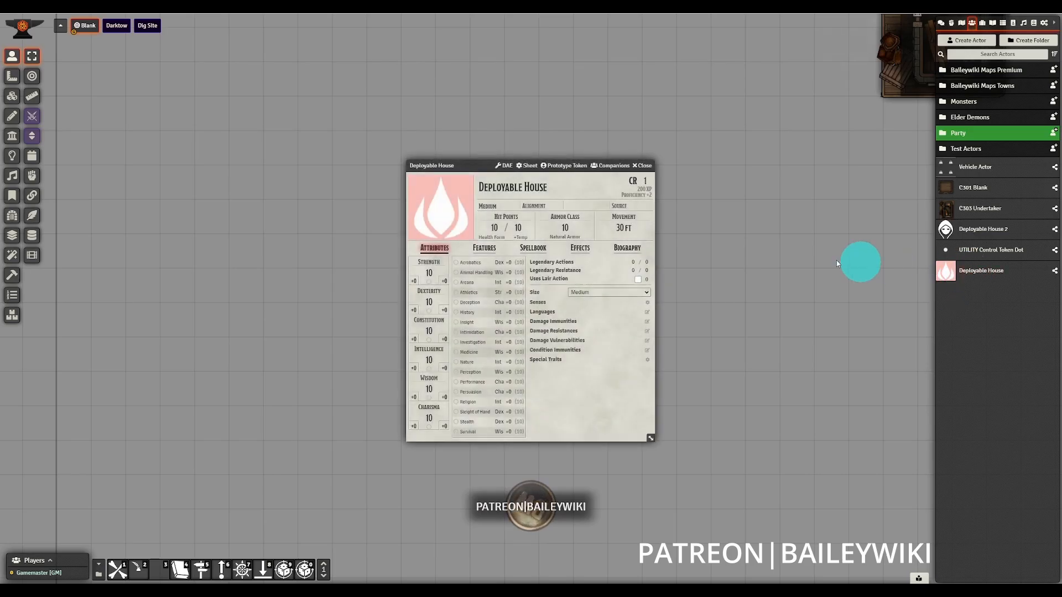
pyautogui.click(424, 209)
pyautogui.click(421, 210)
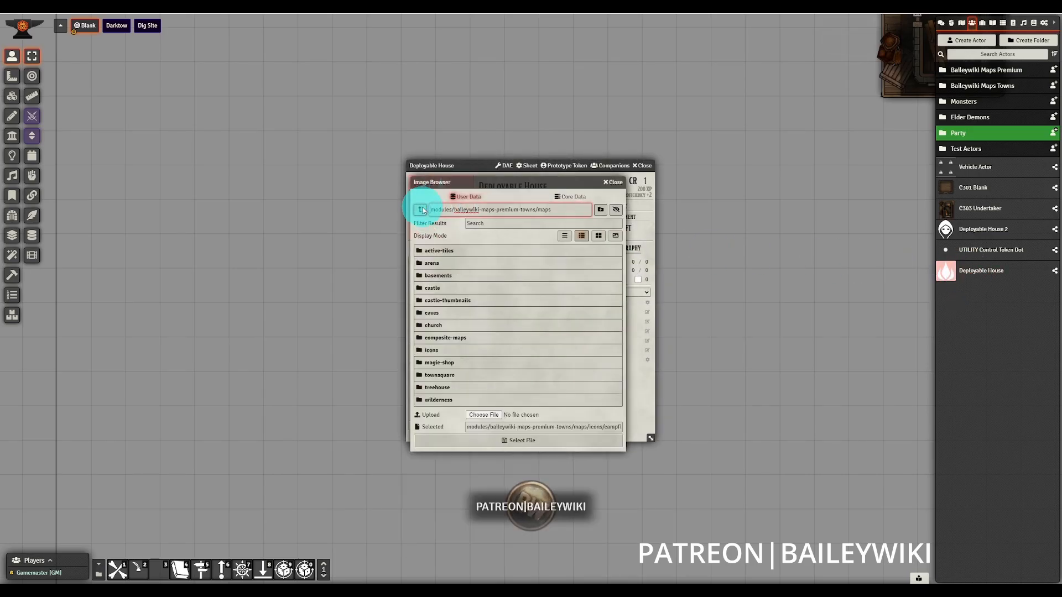
pyautogui.click(441, 374)
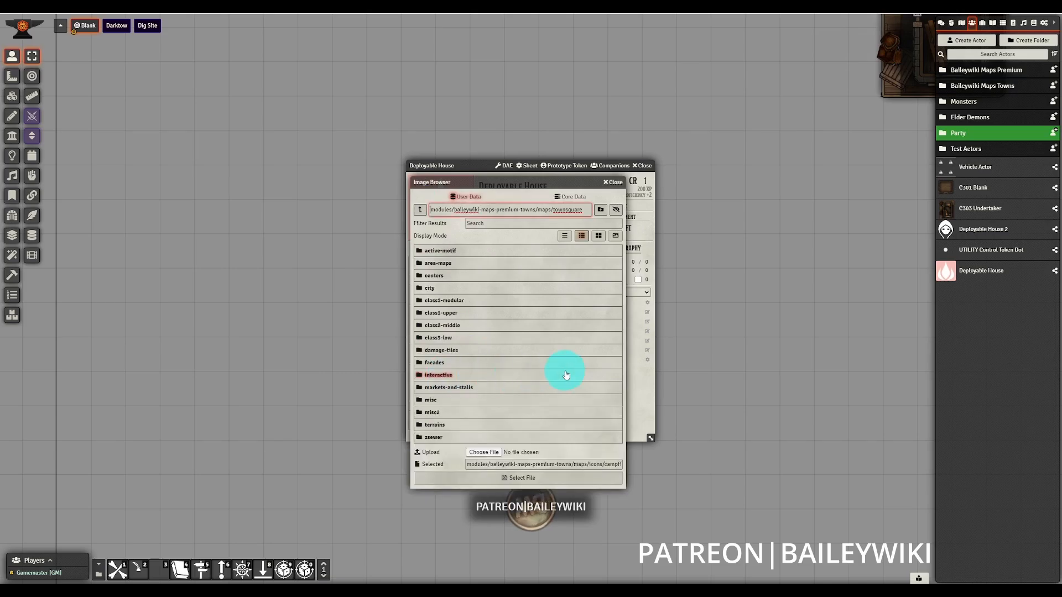
pyautogui.click(474, 325)
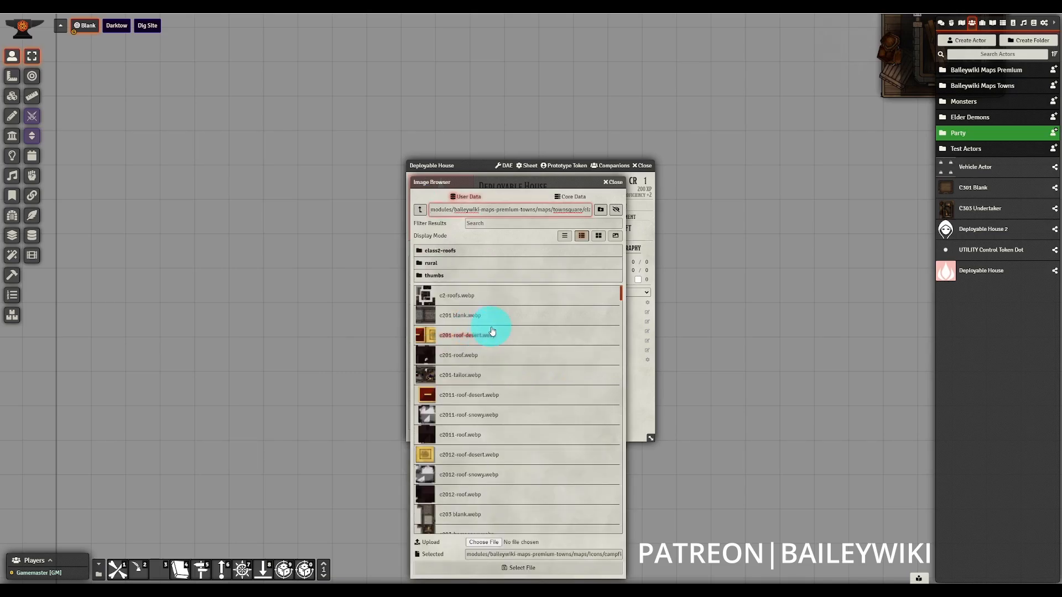
pyautogui.click(440, 276)
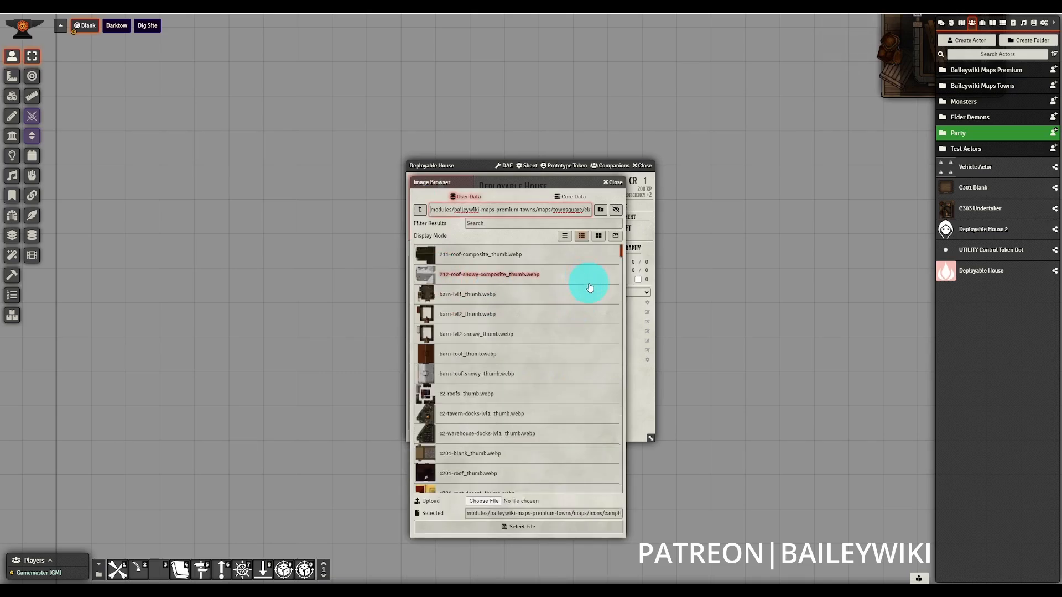
# Filter the images by 20424, set c20424-home_thumb.webp as the Deployable House portrait, and close the actor sheet
pyautogui.click(544, 225)
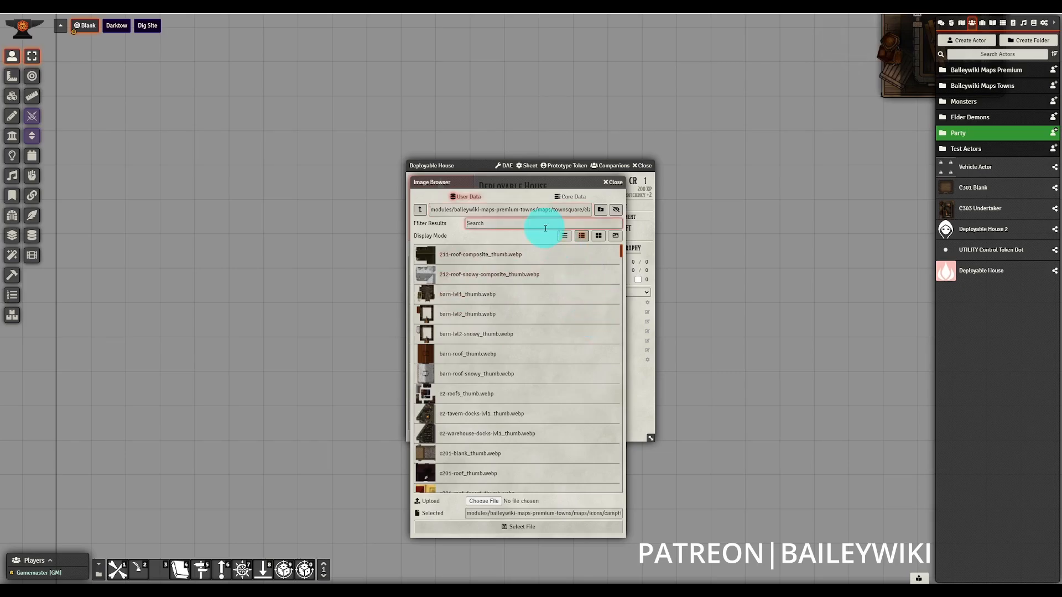
pyautogui.write('204')
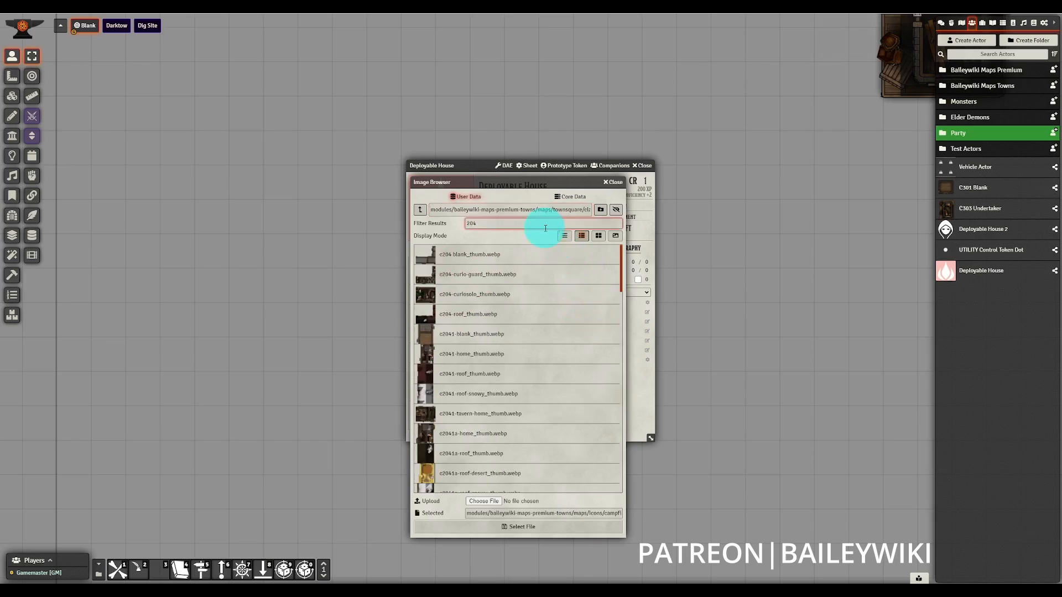
pyautogui.write('24')
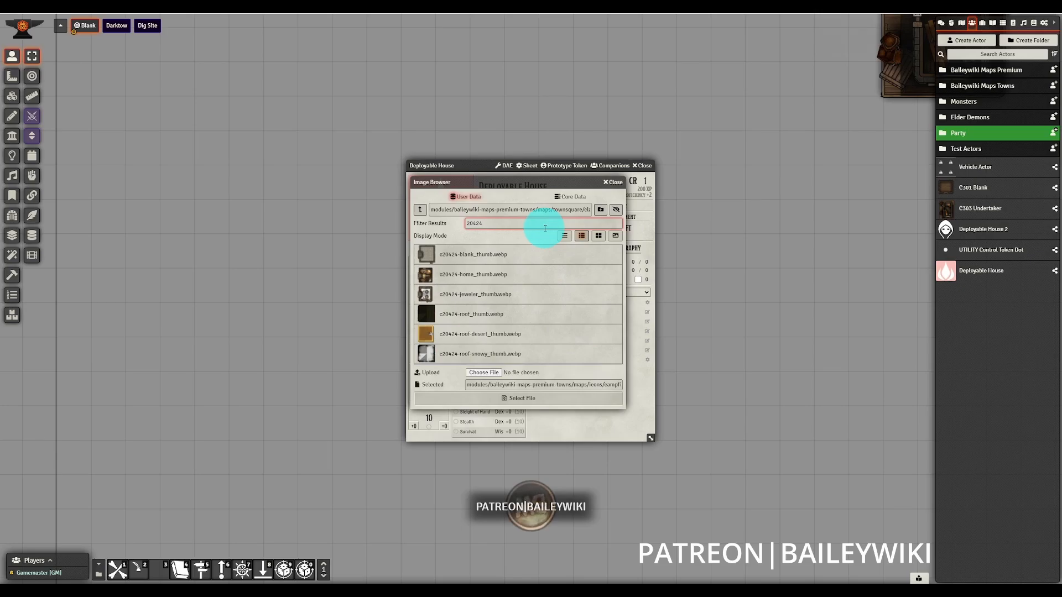
pyautogui.click(581, 356)
pyautogui.click(521, 398)
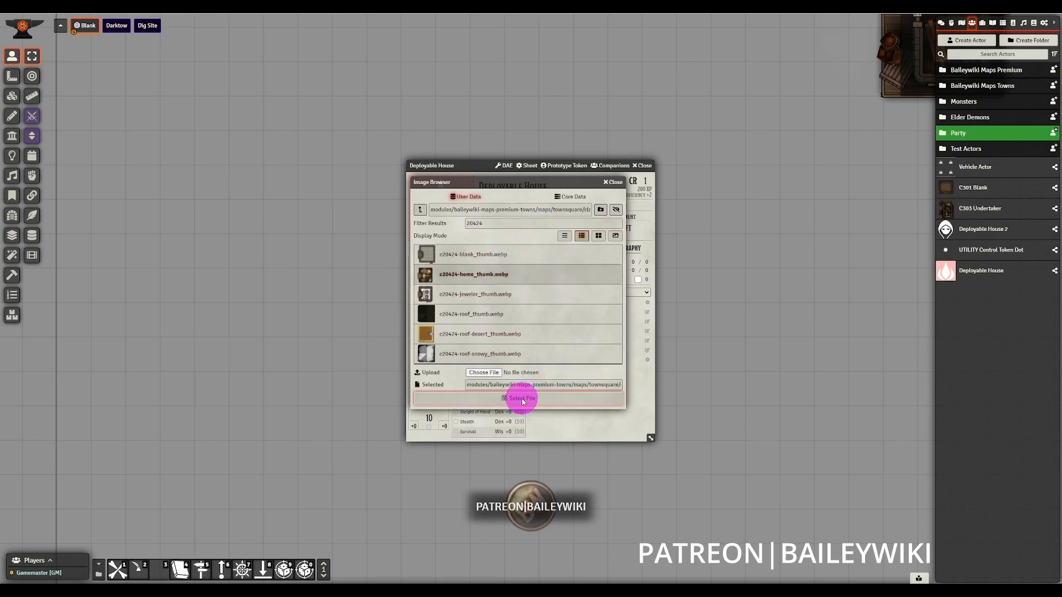
pyautogui.click(435, 207)
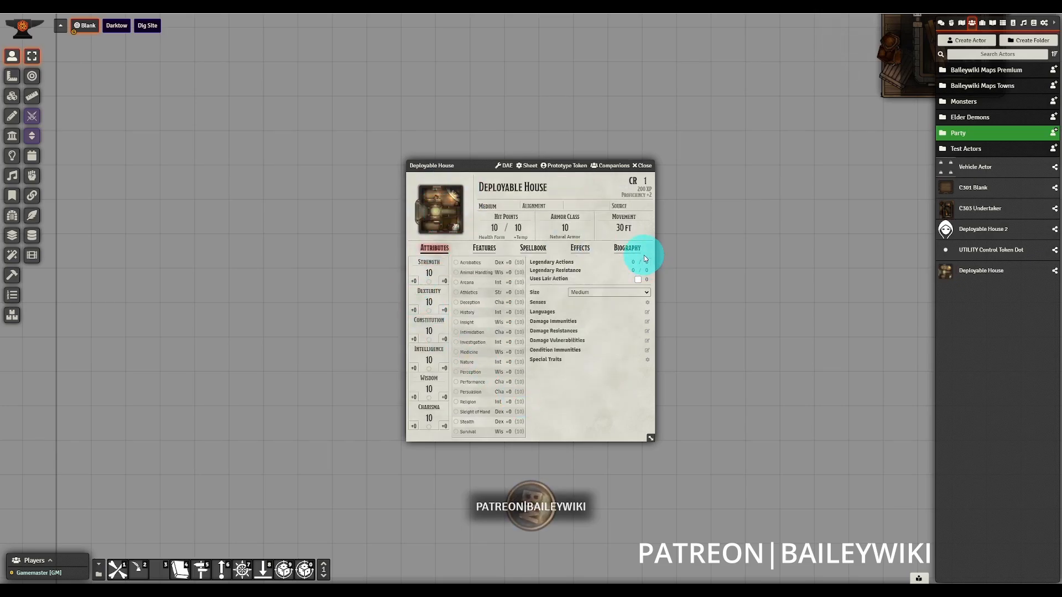
pyautogui.click(631, 165)
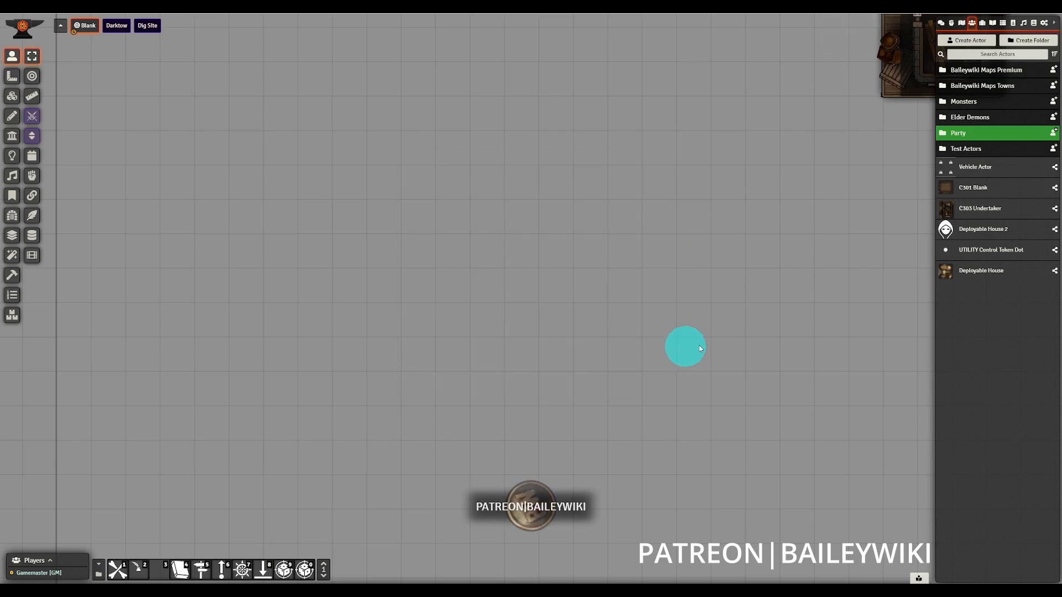
# Test the Deployable House actor by placing a house on the empty scene, and delete the placed copy
pyautogui.moveTo(982, 276); pyautogui.dragTo(517, 283)
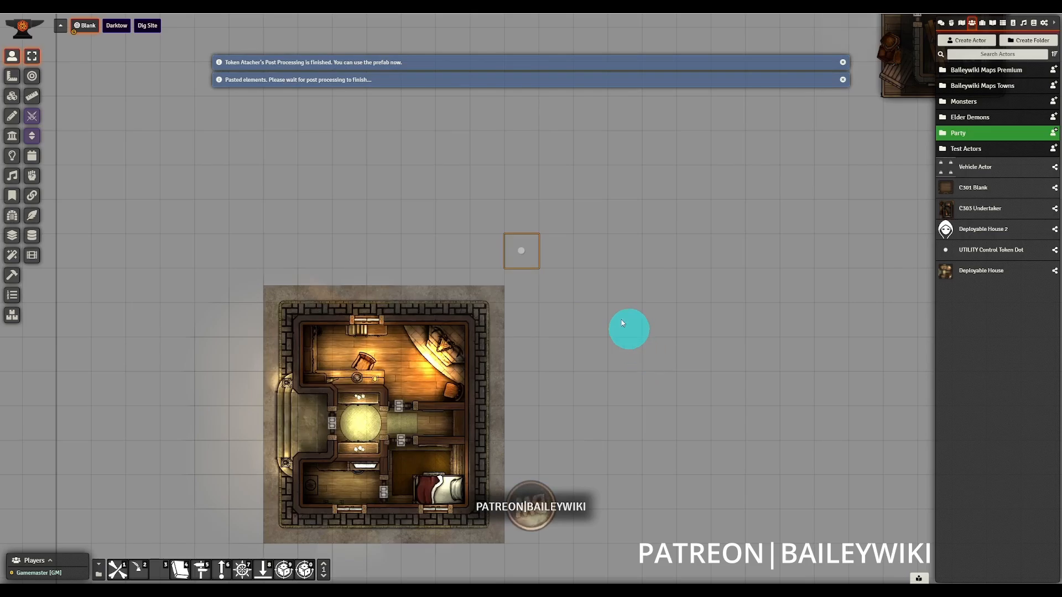
pyautogui.press('Delete')
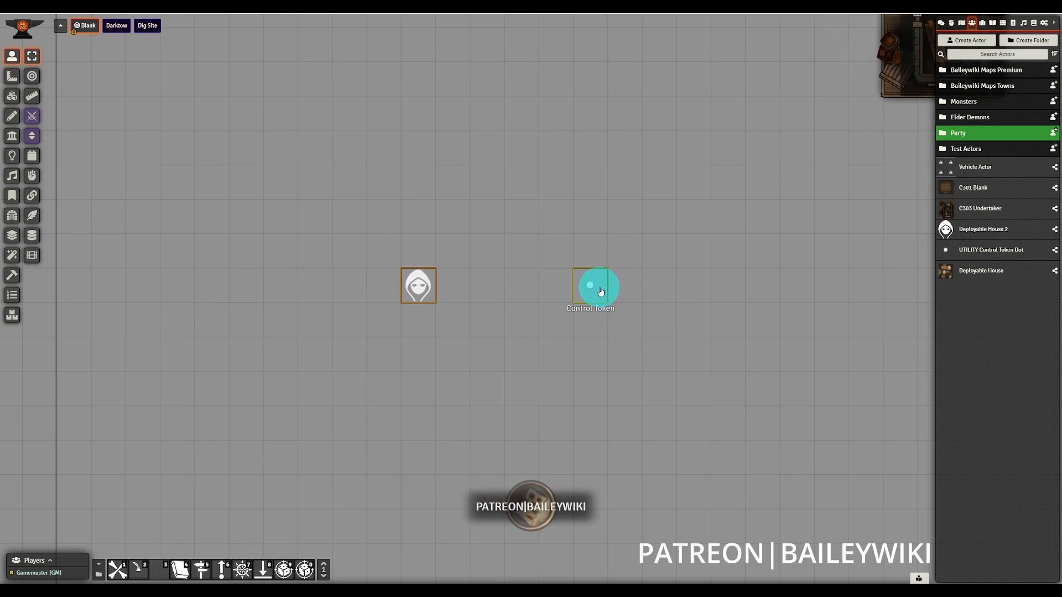
# Toggle the movement animation of the Deployable House 2 token with Token Attacher and close its attachment controls
pyautogui.moveTo(600, 291)
pyautogui.mouseDown()
pyautogui.moveTo(695, 190)
pyautogui.moveTo(599, 296)
pyautogui.mouseUp()
pyautogui.moveTo(420, 285)
pyautogui.mouseDown()
pyautogui.moveTo(455, 168)
pyautogui.moveTo(416, 303)
pyautogui.mouseUp()
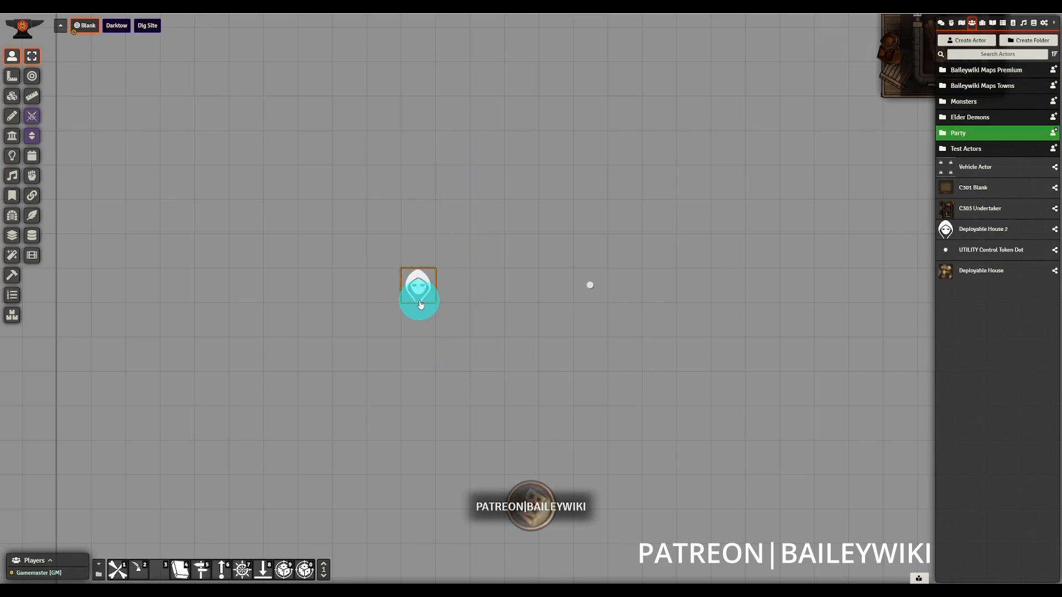
pyautogui.click(32, 196)
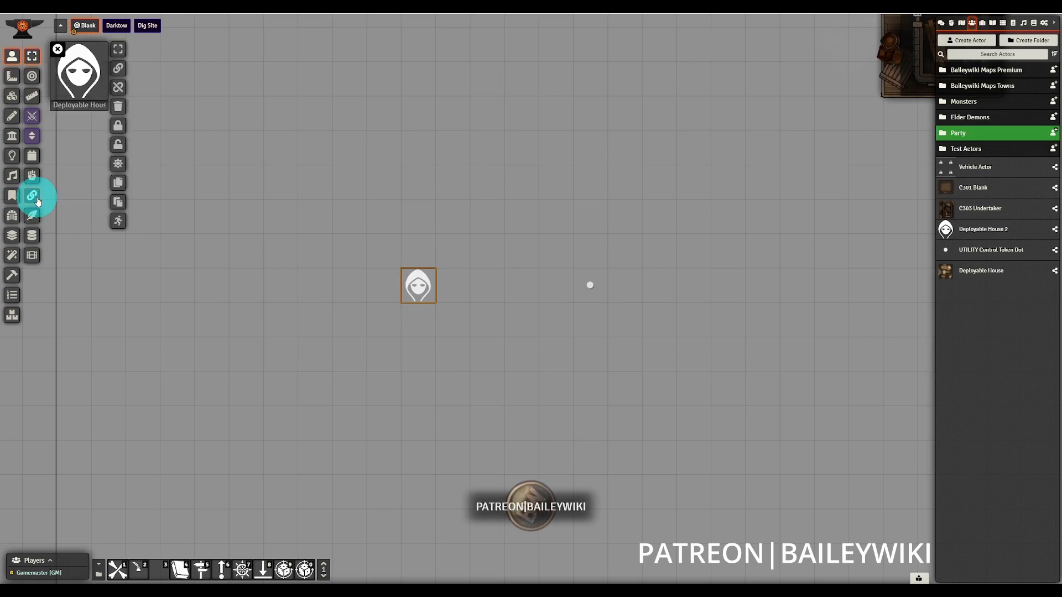
pyautogui.click(119, 224)
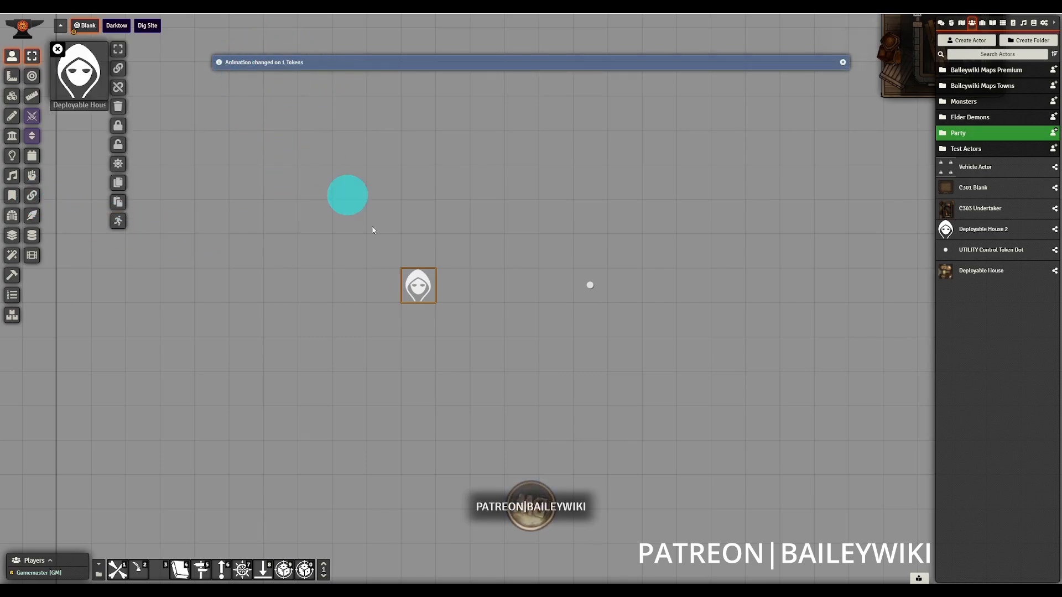
pyautogui.moveTo(414, 288); pyautogui.dragTo(391, 283)
pyautogui.click(57, 52)
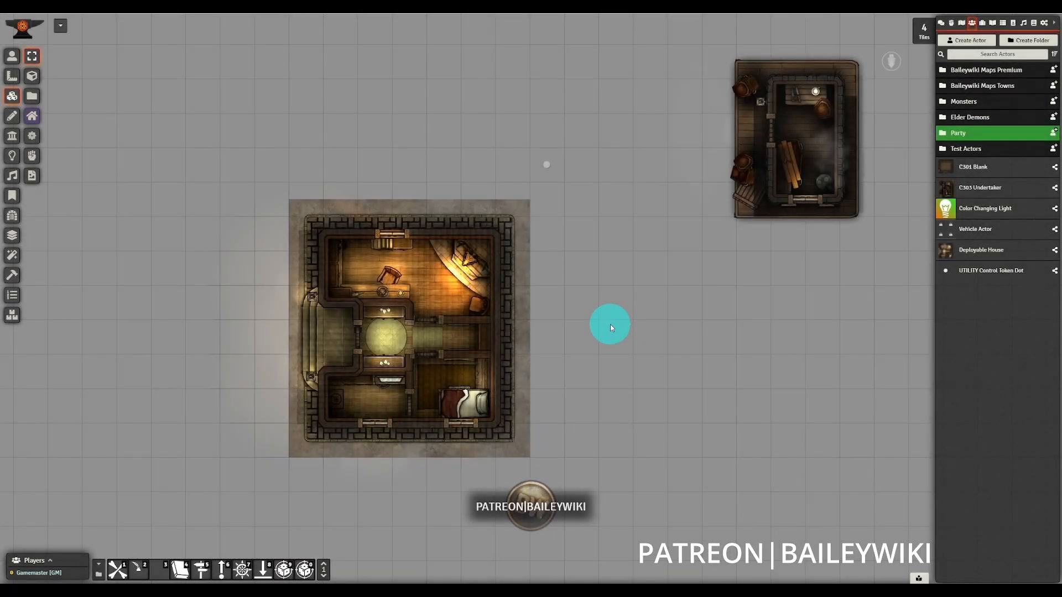
# Check the basic settings of the deployed house's interior tile and close them
pyautogui.click(446, 261)
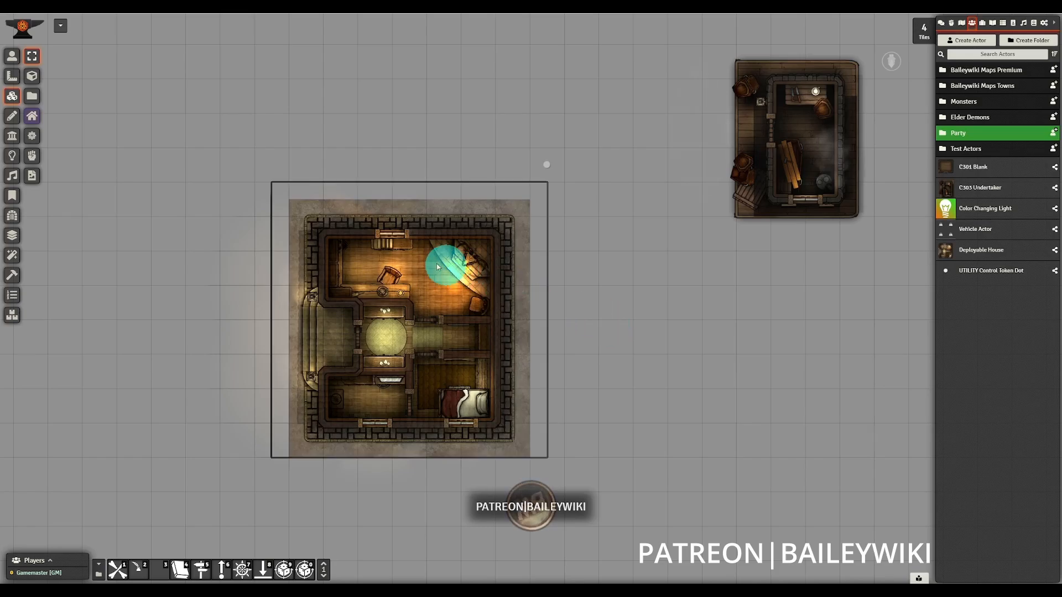
pyautogui.moveTo(671, 283); pyautogui.dragTo(658, 282)
pyautogui.moveTo(493, 257)
pyautogui.mouseDown()
pyautogui.moveTo(664, 283)
pyautogui.moveTo(409, 130)
pyautogui.mouseUp()
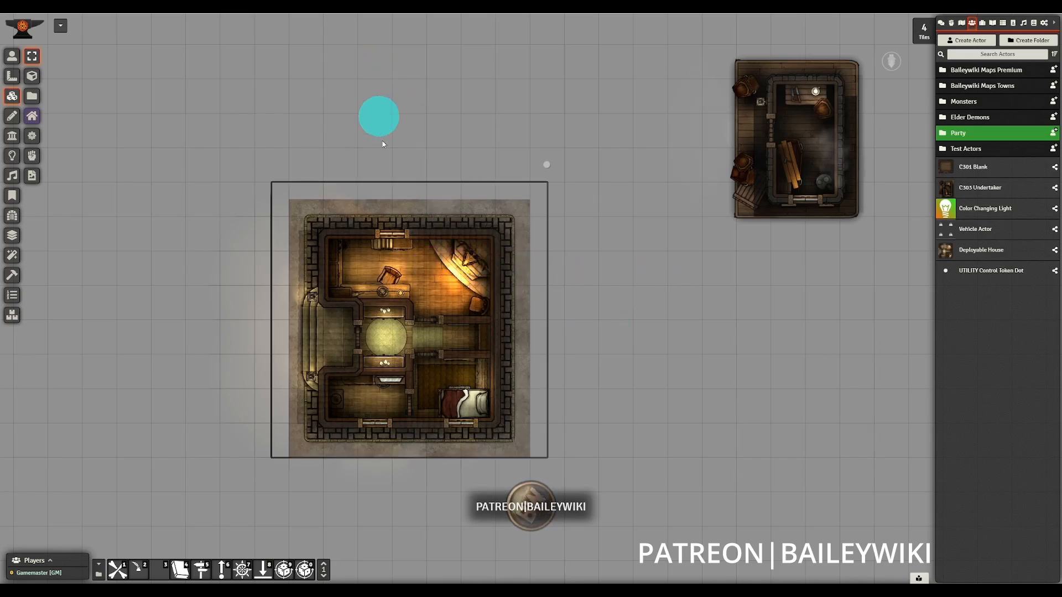
pyautogui.click(374, 297)
pyautogui.doubleClick(374, 297)
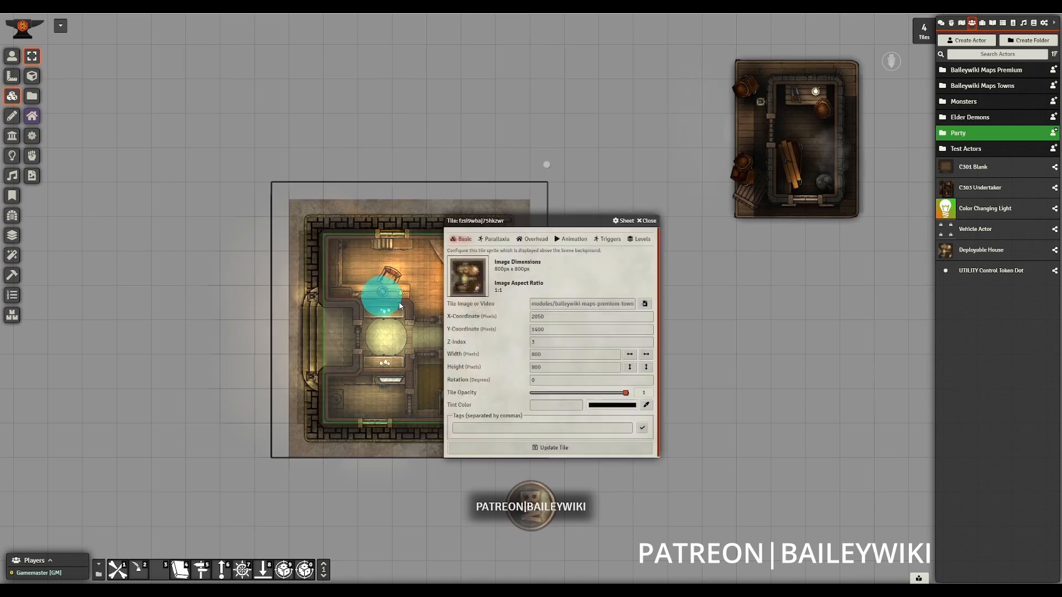
pyautogui.click(646, 221)
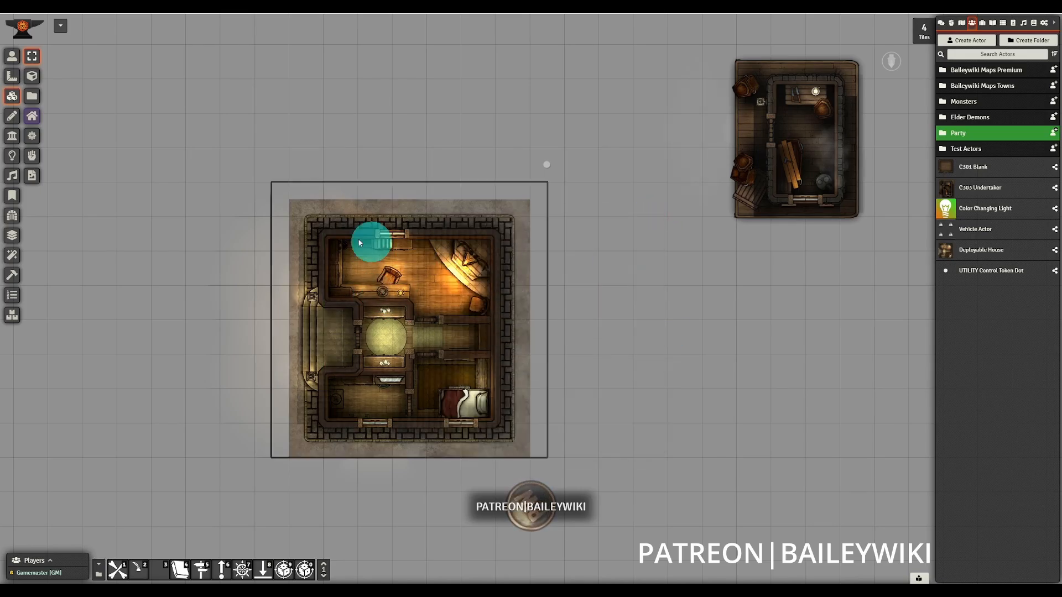
# Examine the walls attached to the deployed house and return to the tile layer
pyautogui.click(12, 135)
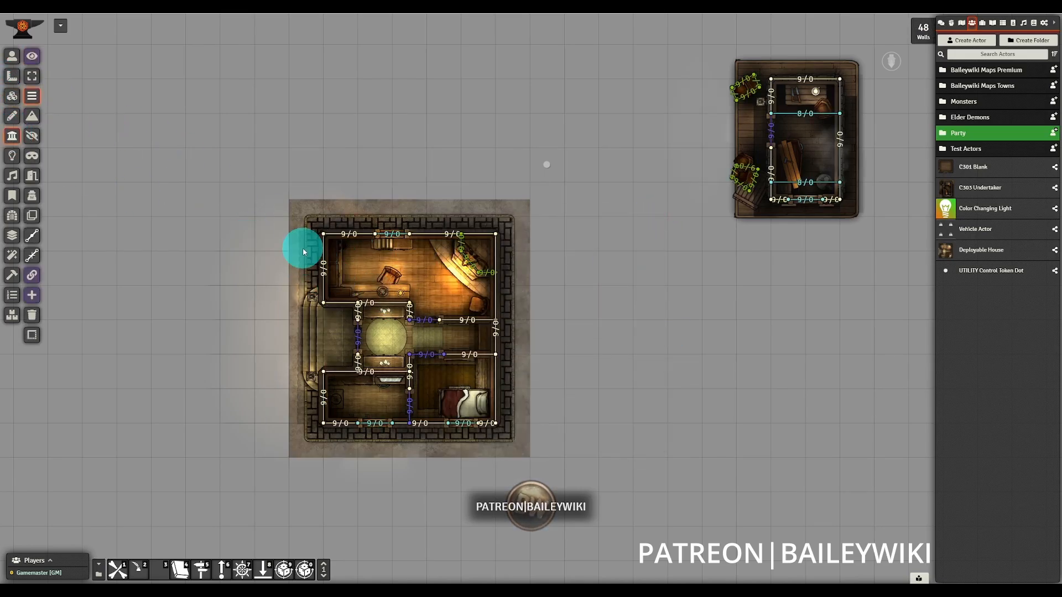
pyautogui.moveTo(323, 235); pyautogui.dragTo(225, 191)
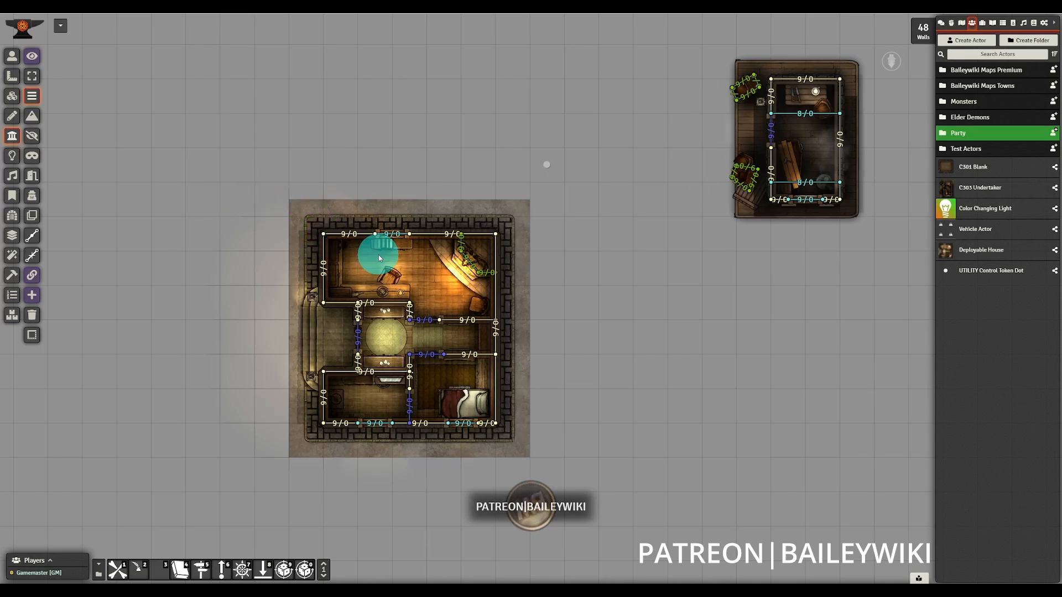
pyautogui.click(12, 95)
pyautogui.click(320, 230)
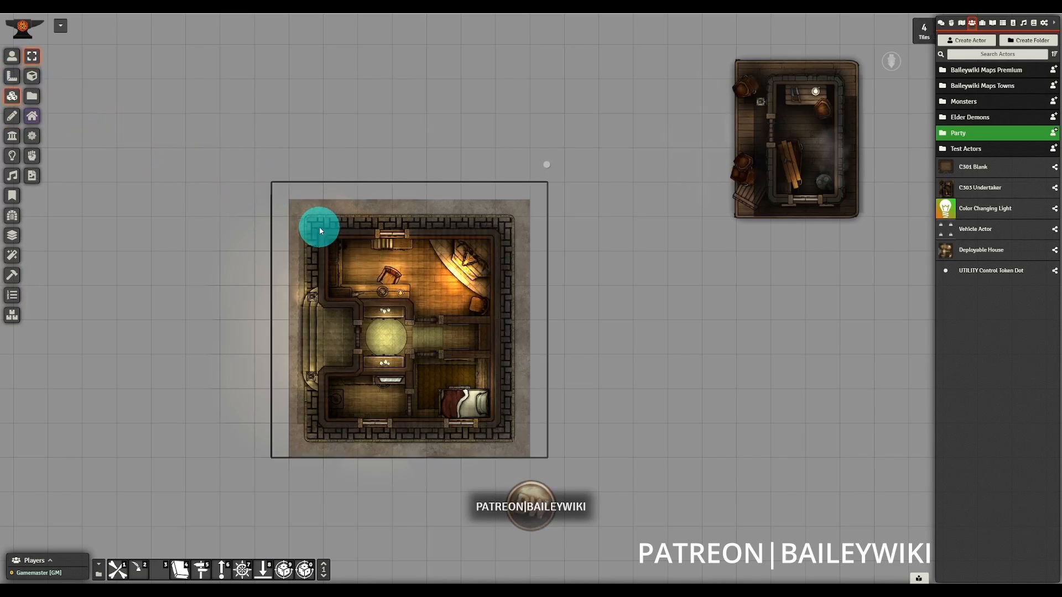
# Enable Token Attacher Quick Edit and move the house's interior tile eight grid squares east, off its walls and roof
pyautogui.click(12, 56)
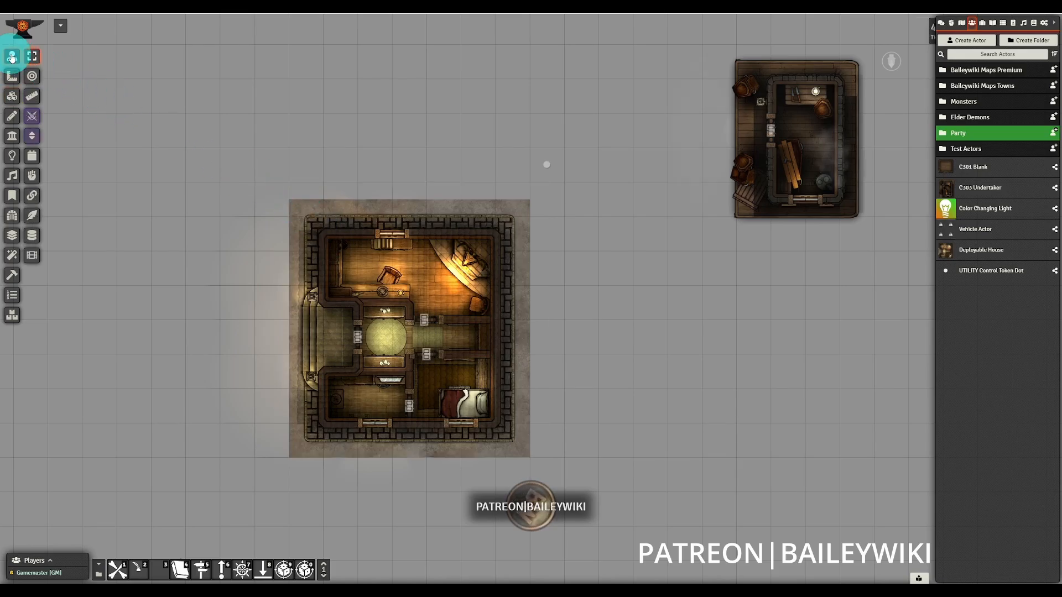
pyautogui.click(37, 219)
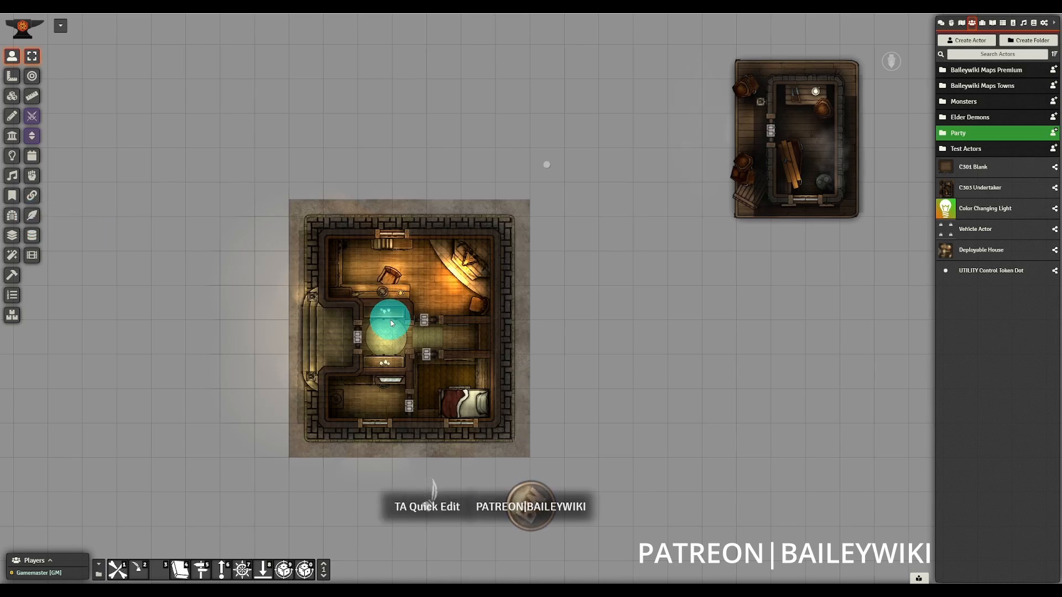
pyautogui.click(12, 97)
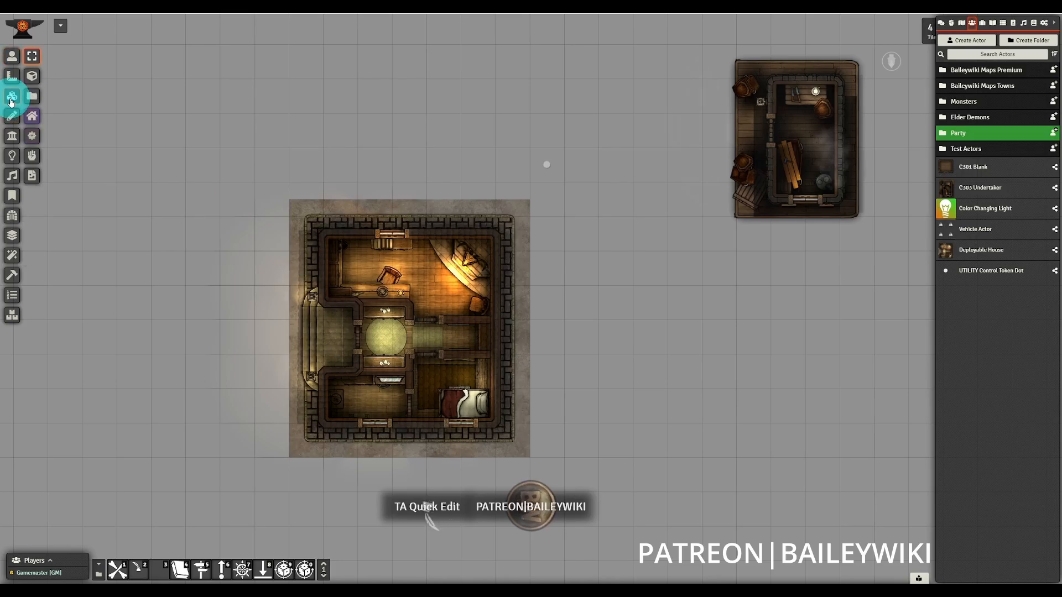
pyautogui.click(408, 256)
pyautogui.moveTo(360, 274); pyautogui.dragTo(635, 274)
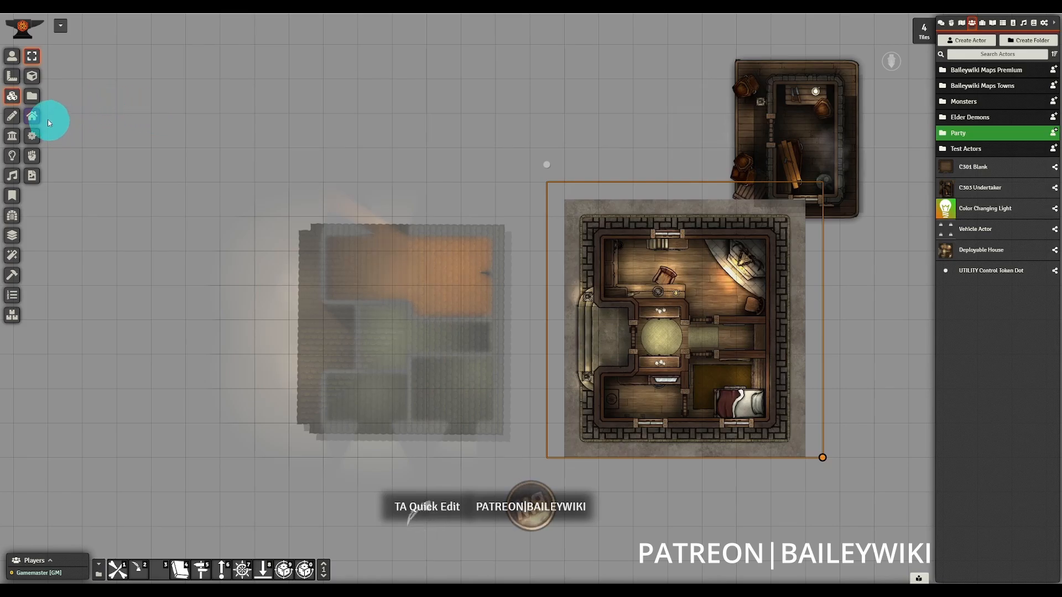
# With Quick Edit off, move the house's control token one grid square west to test the attached elements
pyautogui.click(12, 56)
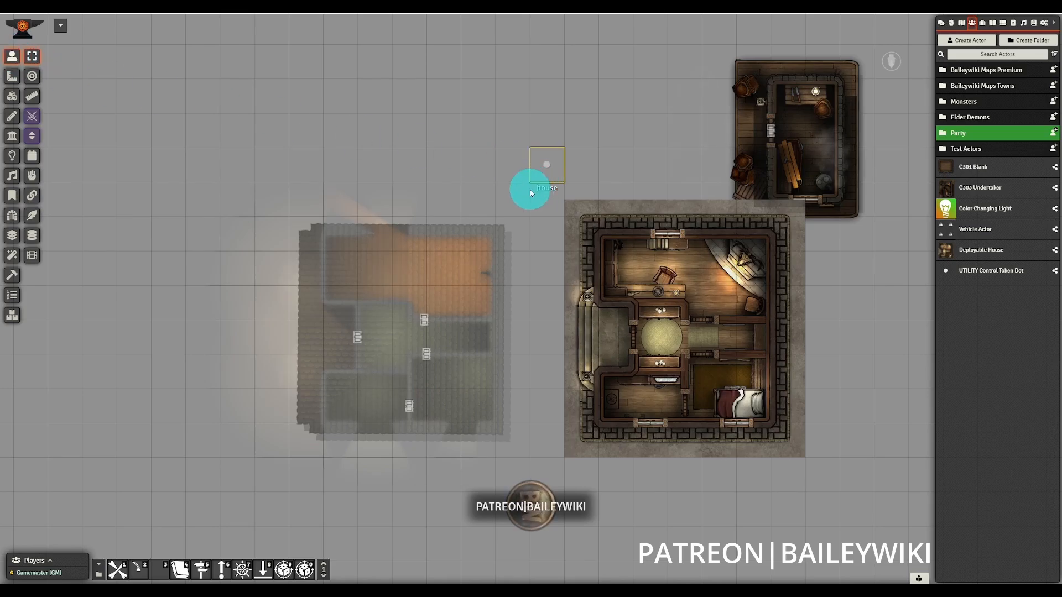
pyautogui.moveTo(535, 160); pyautogui.dragTo(518, 172)
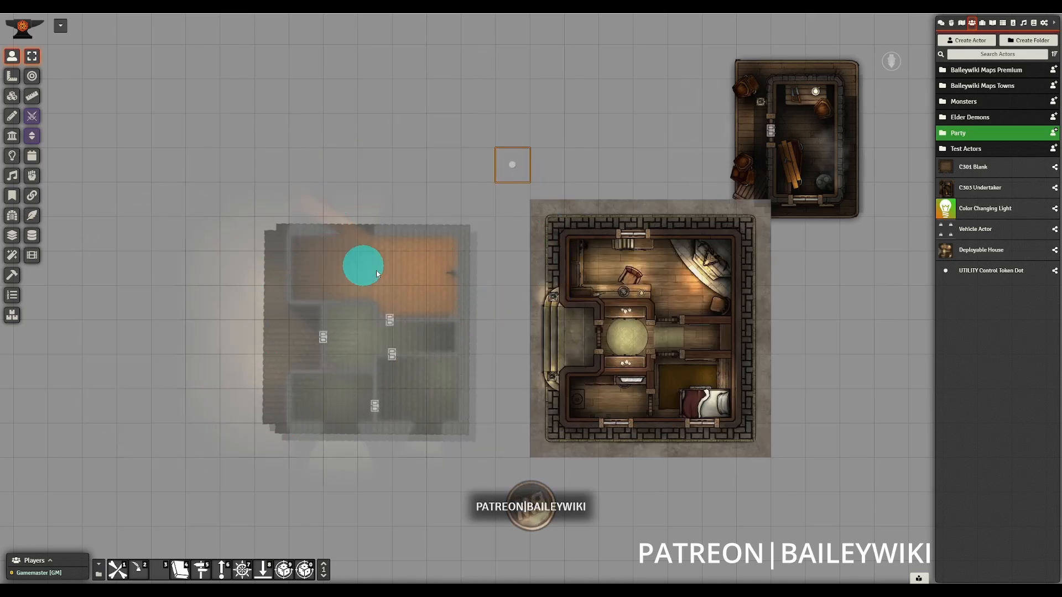
pyautogui.moveTo(634, 401); pyautogui.dragTo(687, 365)
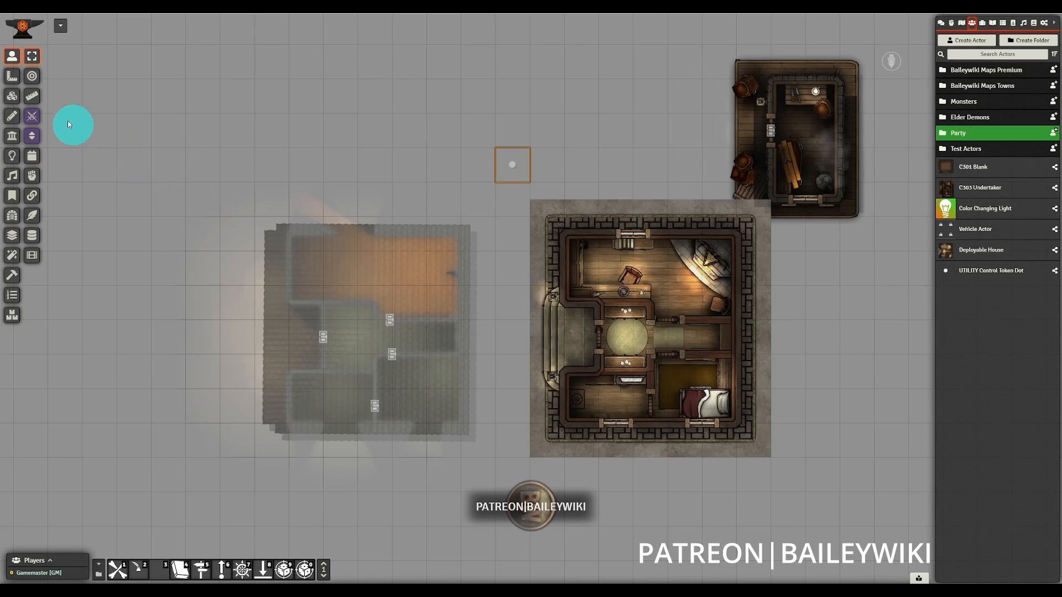
# With Token Attacher Quick Edit enabled, move the house's interior tile eight grid squares west, back under its walls and lights
pyautogui.click(12, 96)
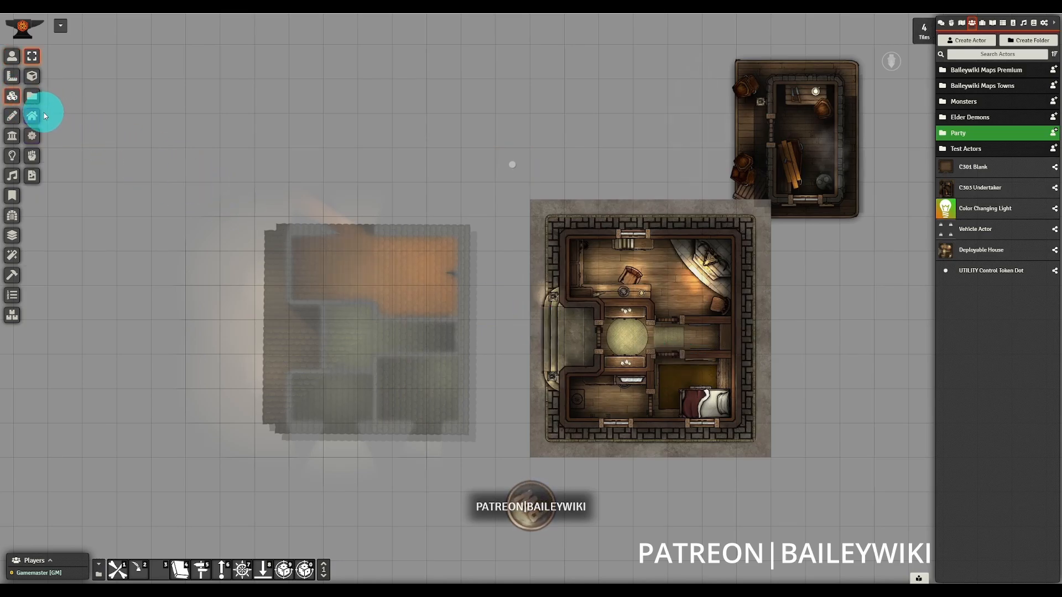
pyautogui.click(639, 343)
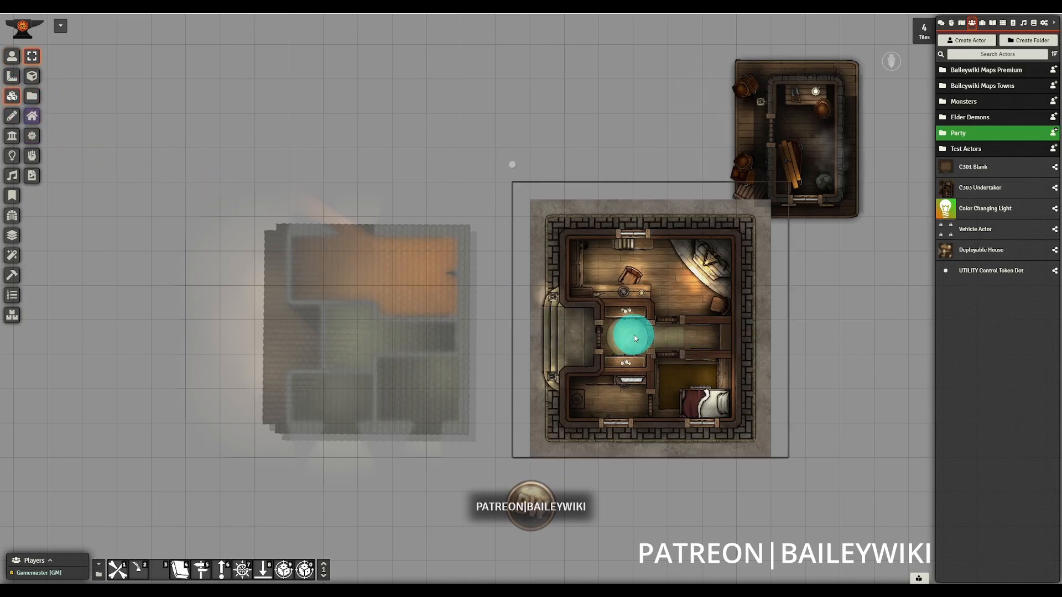
pyautogui.click(731, 119)
pyautogui.click(636, 308)
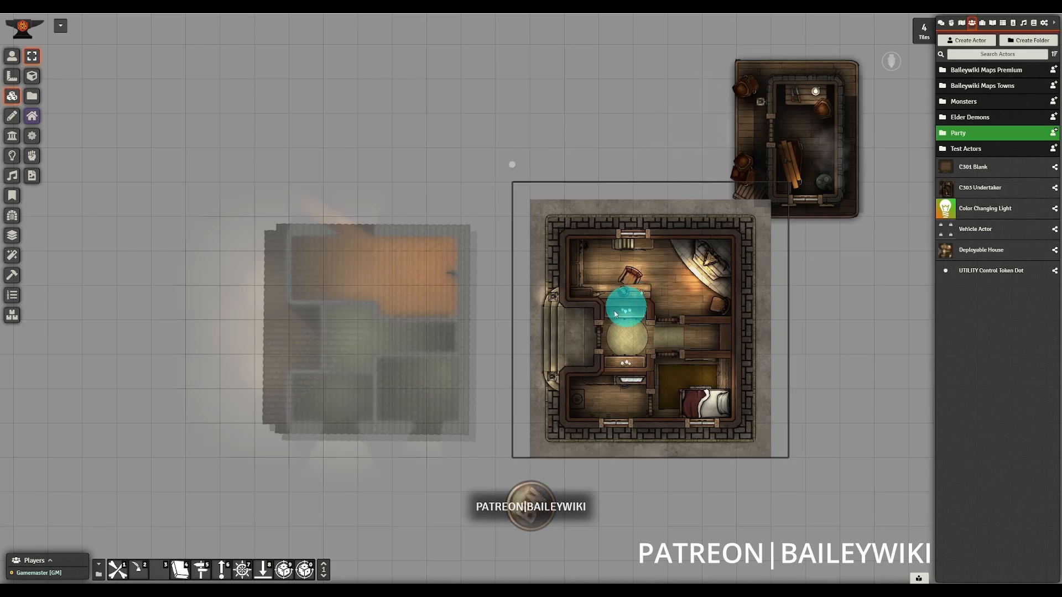
pyautogui.click(140, 573)
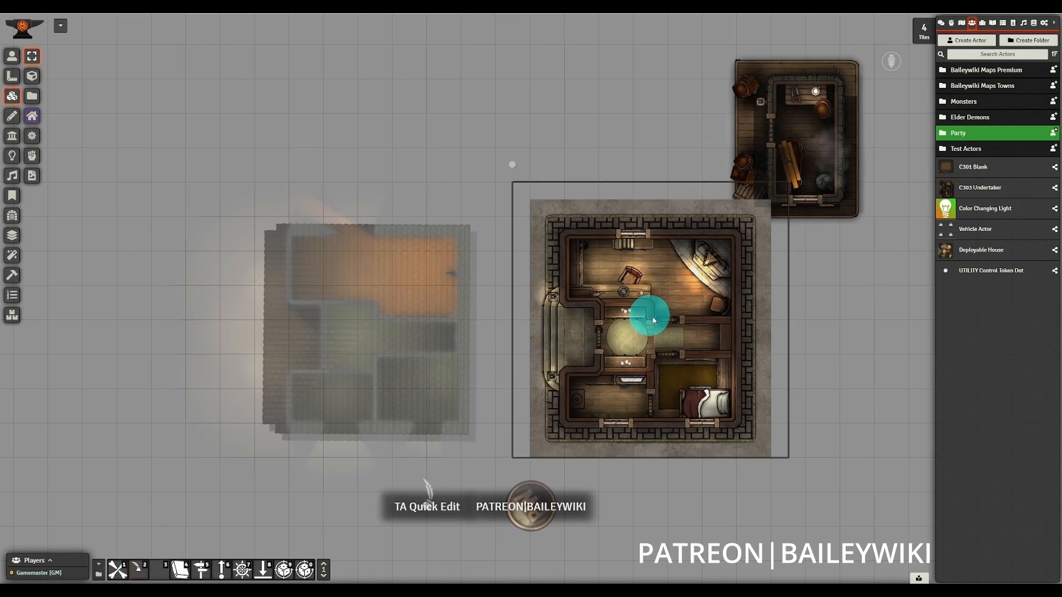
pyautogui.moveTo(670, 313); pyautogui.dragTo(447, 313)
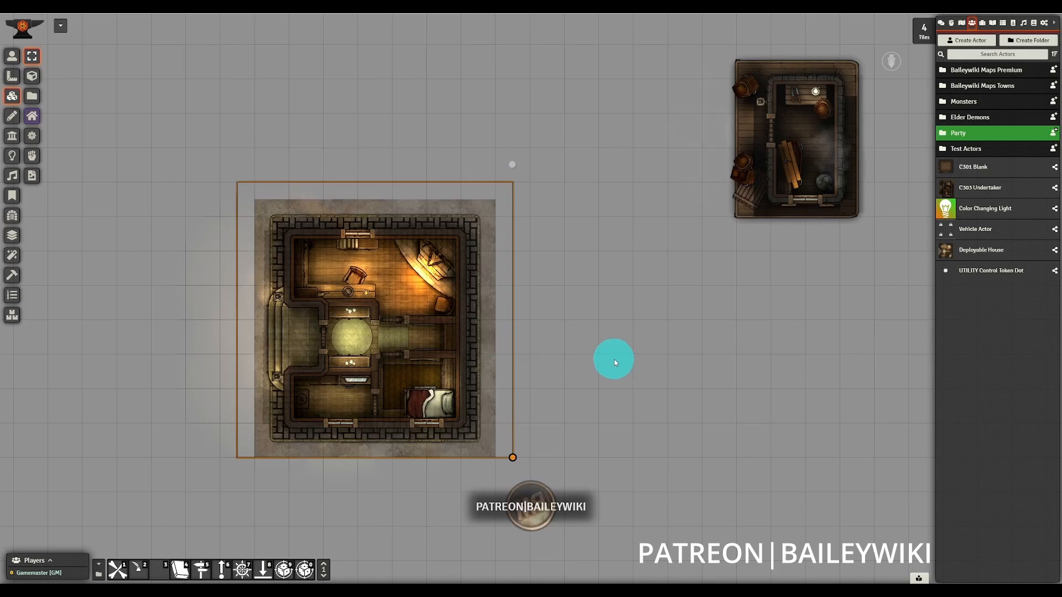
# With Quick Edit off, move the house's control token two grid squares east to test the attached elements
pyautogui.press('2')
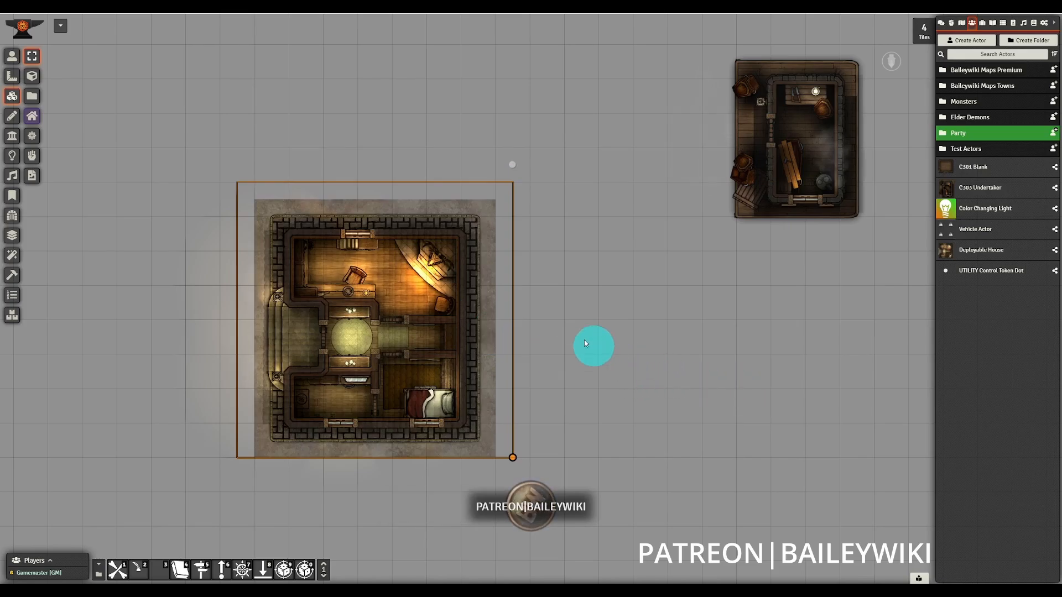
pyautogui.click(12, 56)
pyautogui.moveTo(502, 170); pyautogui.dragTo(581, 165)
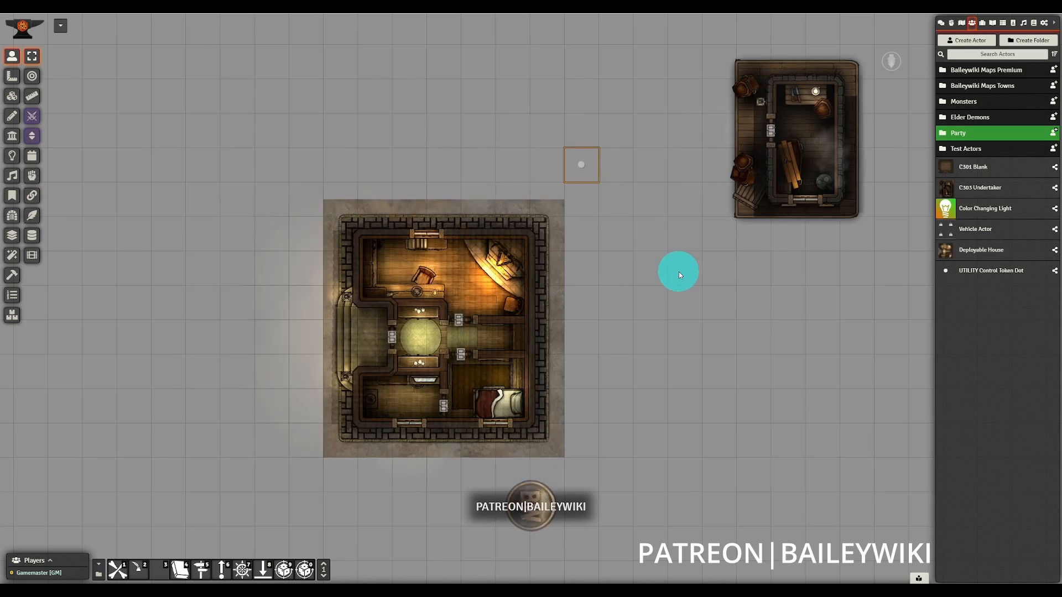
# Open Token Attacher's Example Macros pack among the macro compendiums
pyautogui.click(1033, 23)
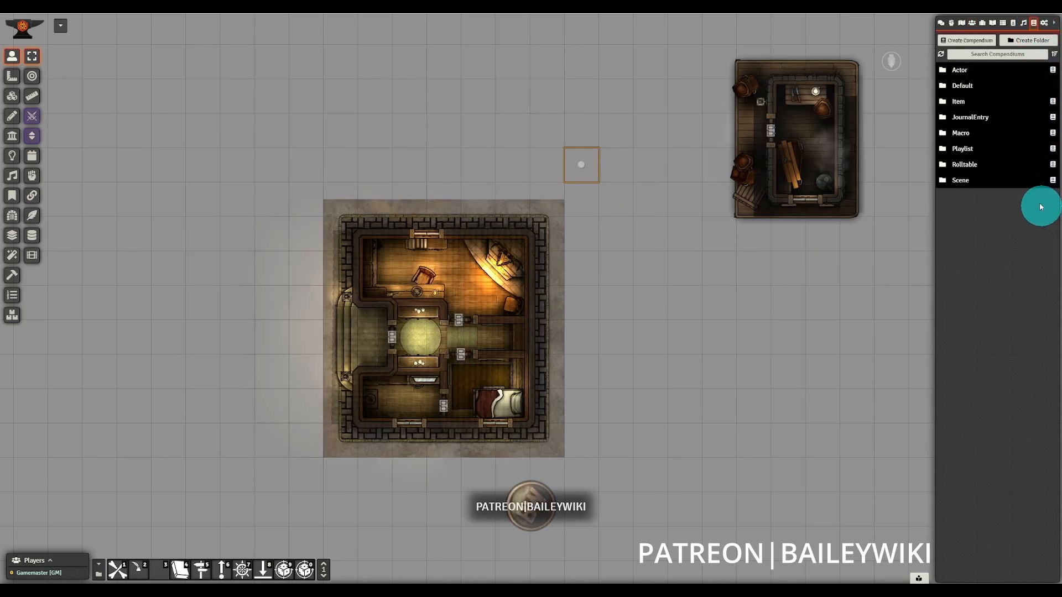
pyautogui.click(961, 134)
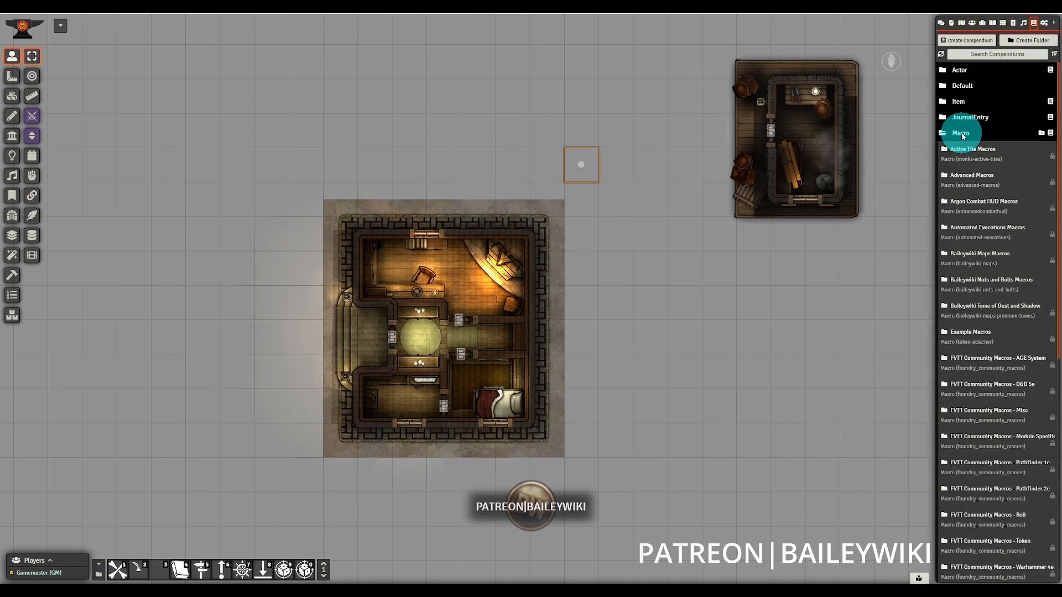
pyautogui.click(985, 337)
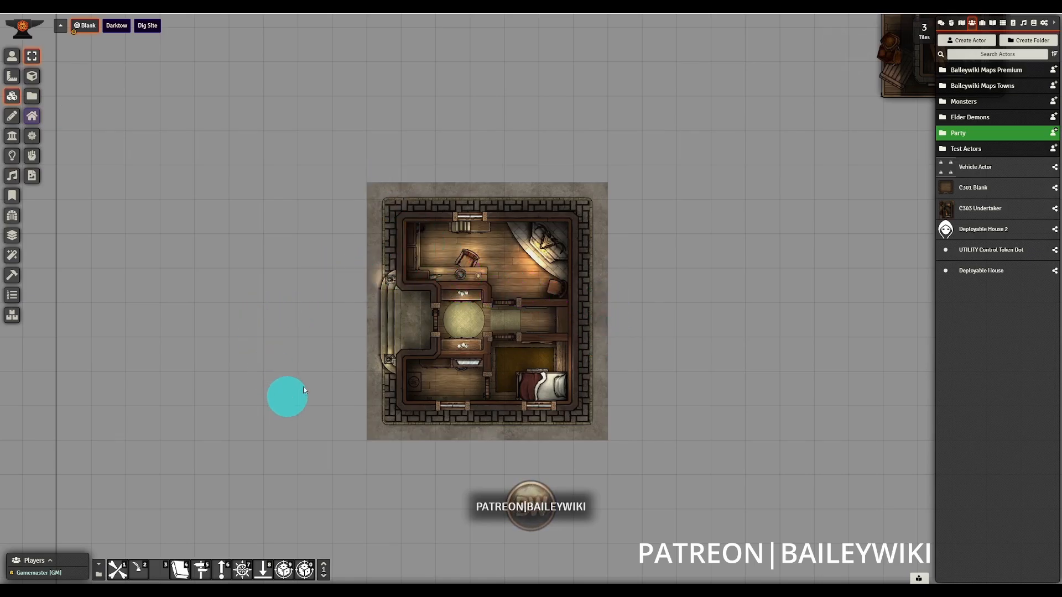
# Turn on Quick Edit, move the house's interior tile half a grid square north, and deselect it
pyautogui.click(140, 568)
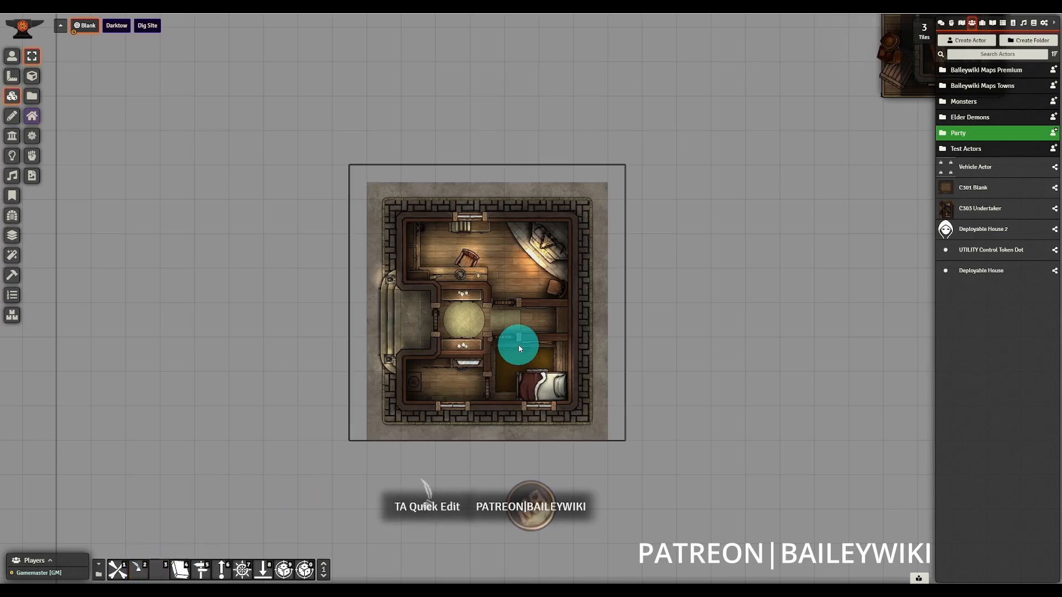
pyautogui.moveTo(518, 344); pyautogui.dragTo(550, 334)
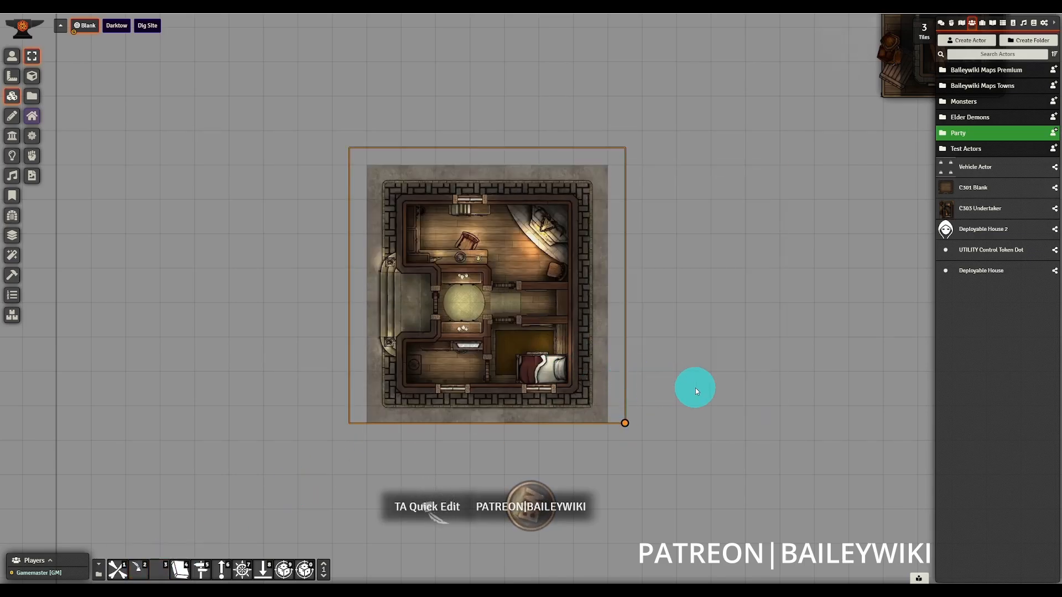
pyautogui.click(699, 372)
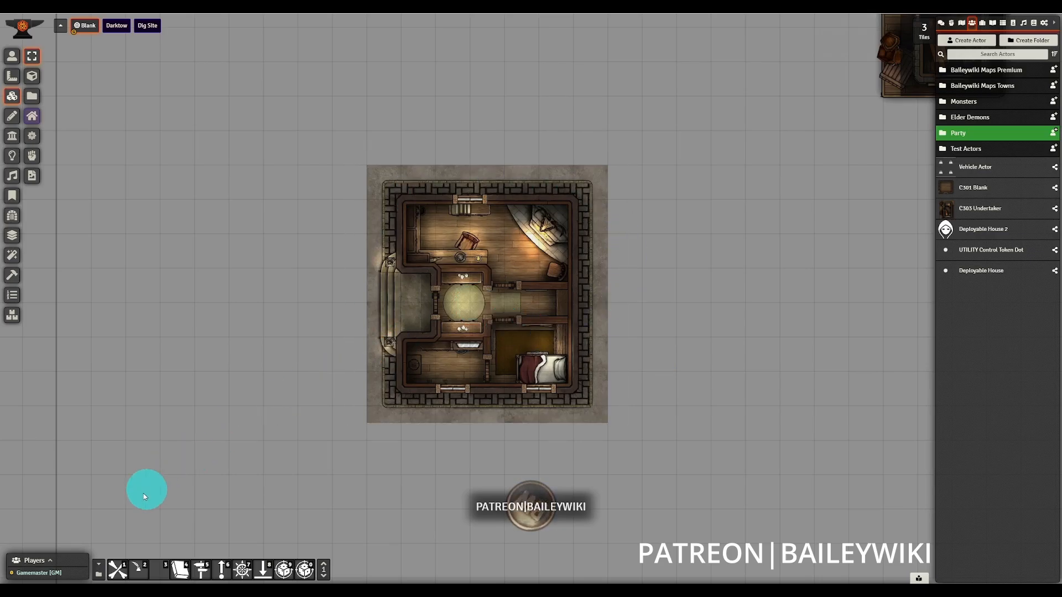
# Run the Delete Missing Links macro on the leftover house tile and look it up in Token Attacher's Example Macros compendium
pyautogui.click(121, 575)
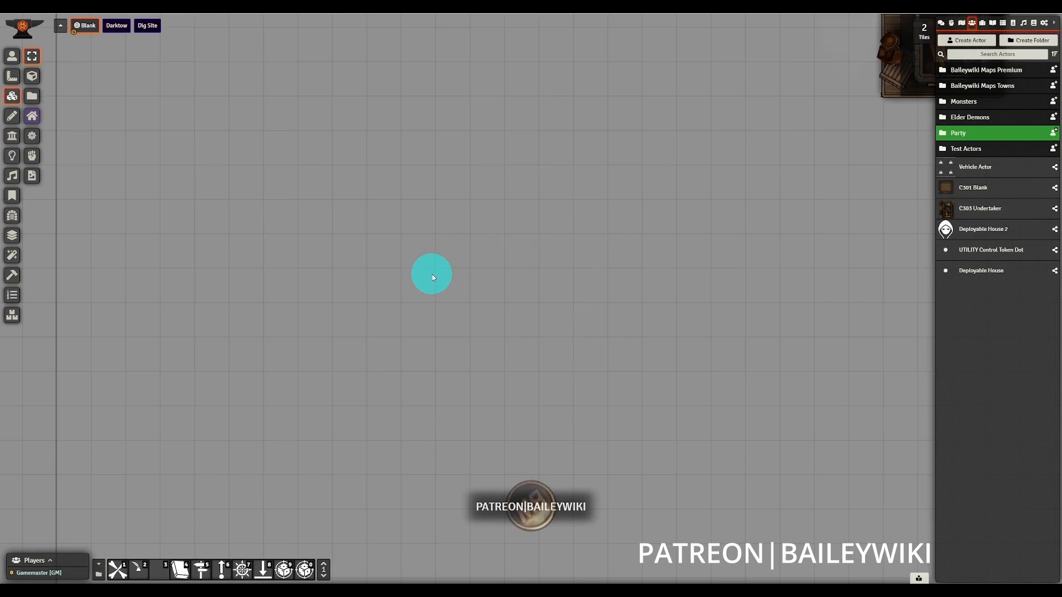
pyautogui.click(1032, 25)
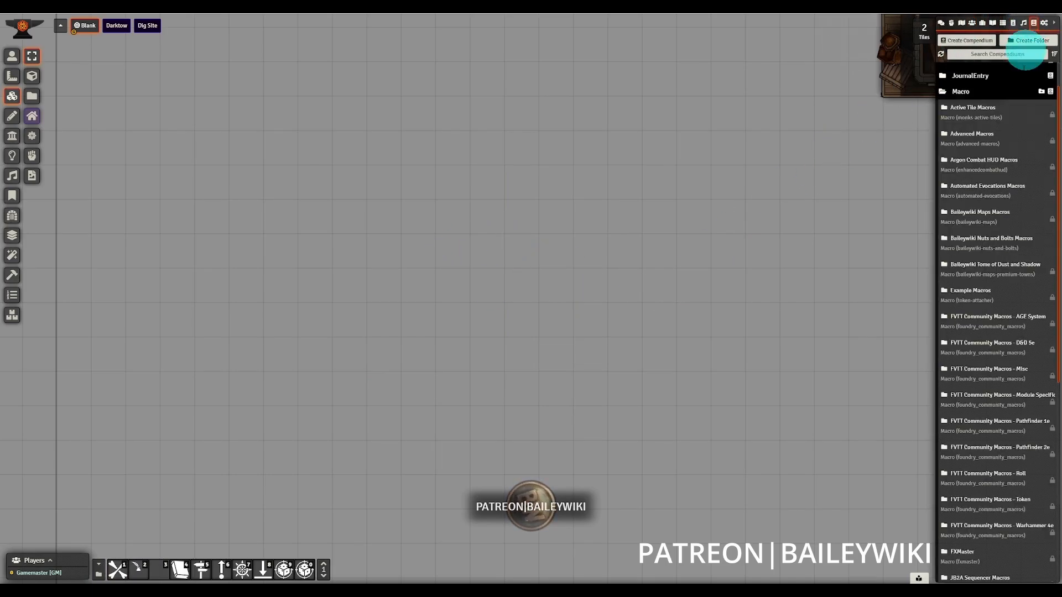
pyautogui.click(987, 297)
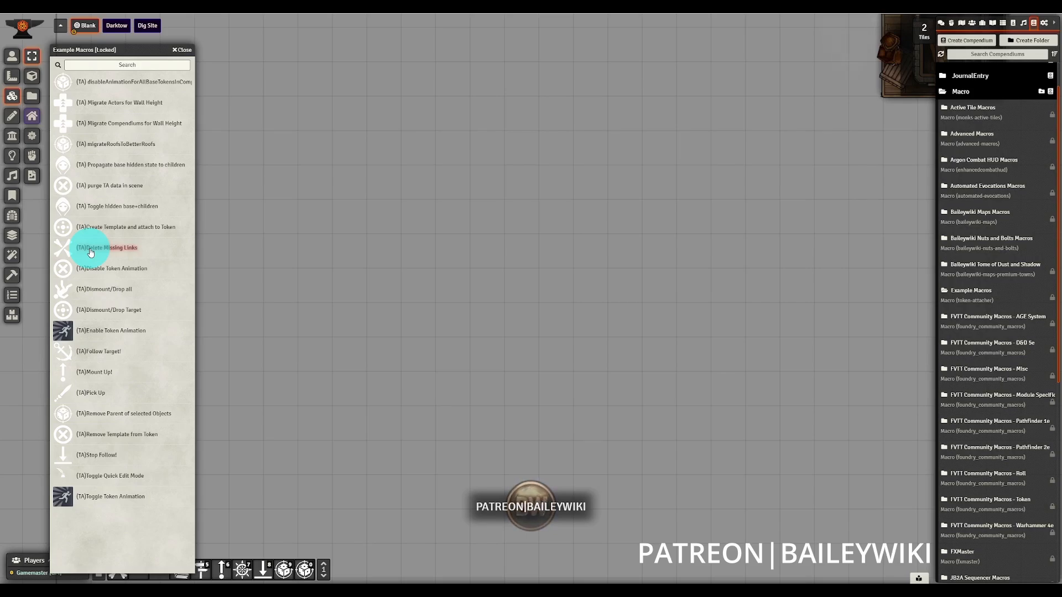
pyautogui.click(182, 49)
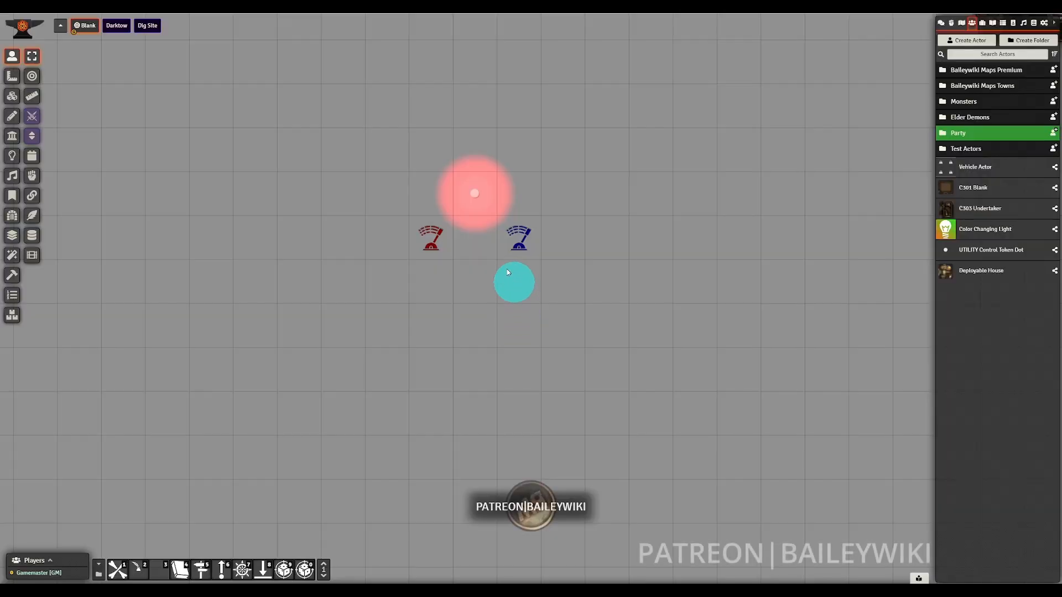
# Test the color changing light by triggering its blue lever and its red lever
pyautogui.moveTo(514, 282); pyautogui.dragTo(527, 245)
pyautogui.click(527, 245)
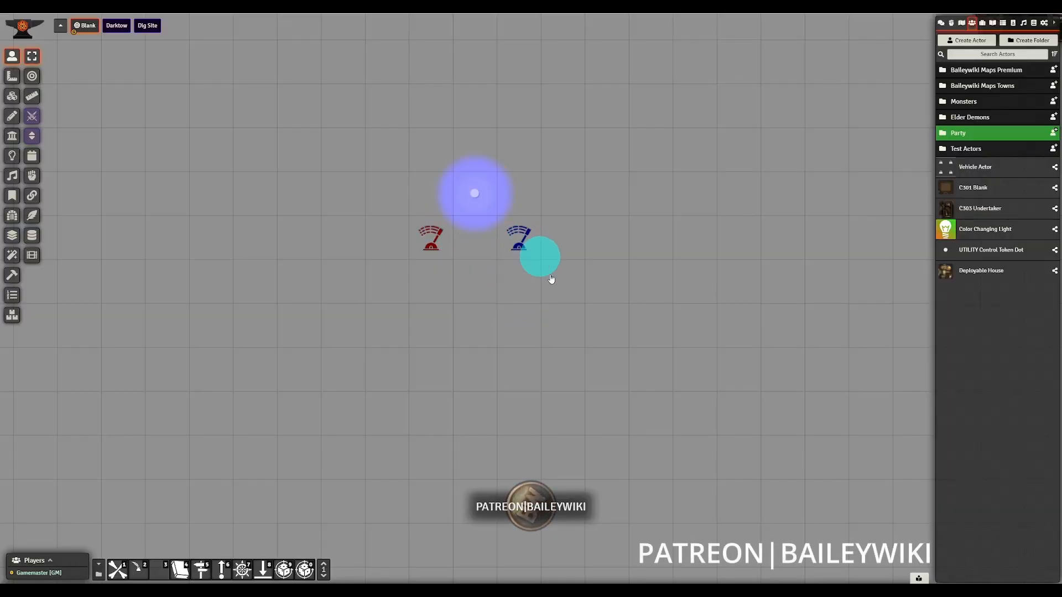
pyautogui.click(431, 252)
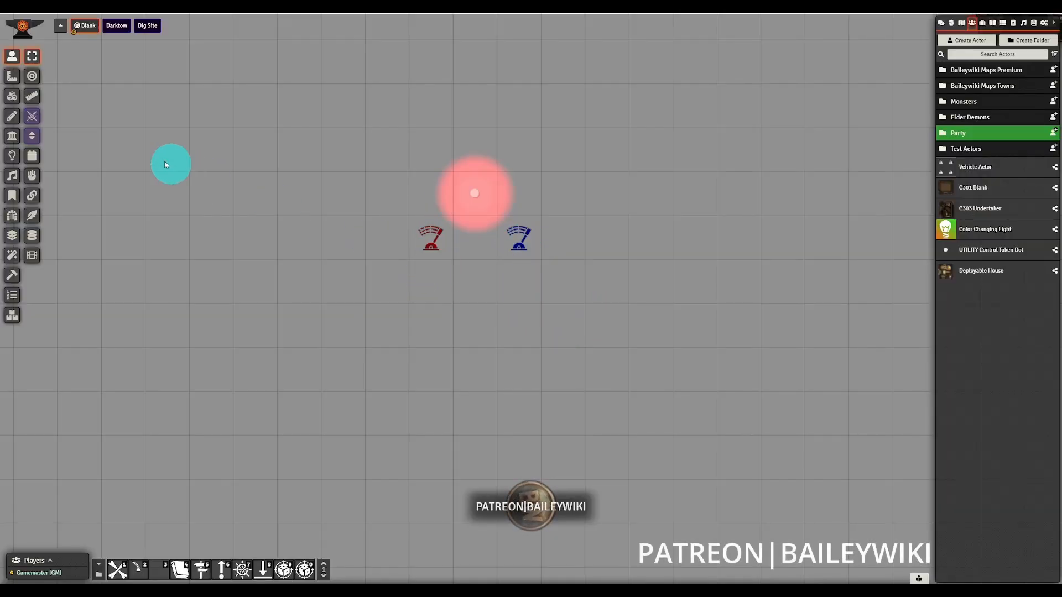
# Check the trigger settings and light color action of the red lever tile, and close them
pyautogui.click(19, 96)
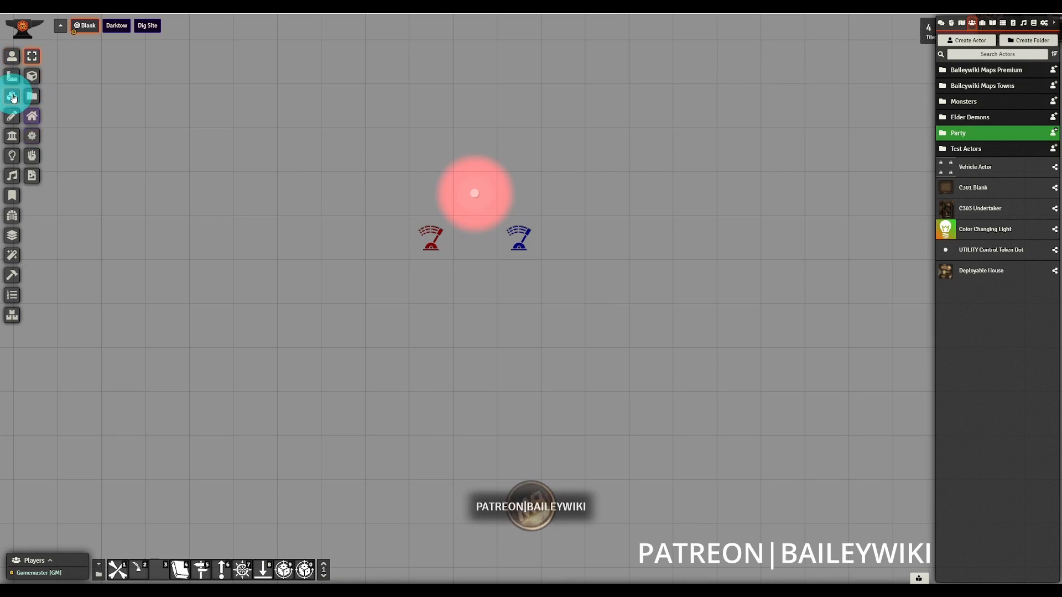
pyautogui.doubleClick(430, 240)
pyautogui.click(608, 239)
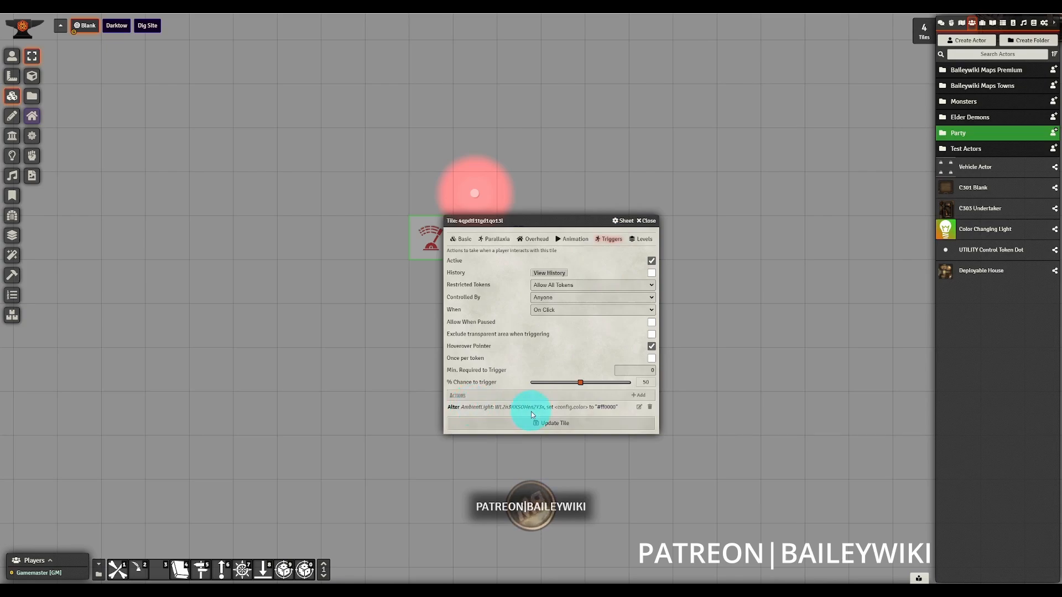
pyautogui.click(648, 221)
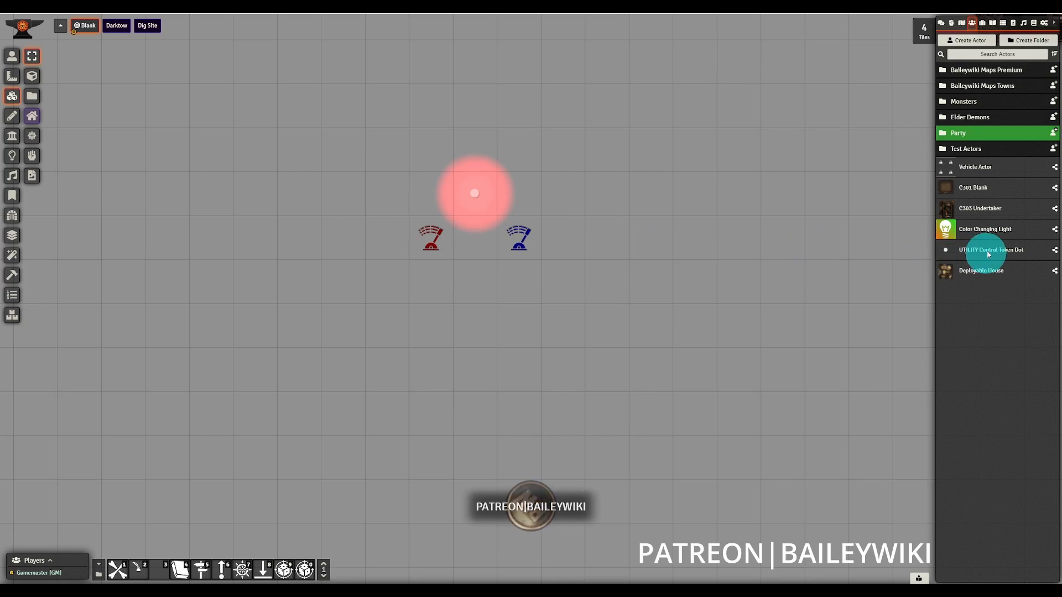
# Deploy a second Color Changing Light three grid squares south of the first and test its blue and red levers
pyautogui.moveTo(992, 232); pyautogui.dragTo(474, 325)
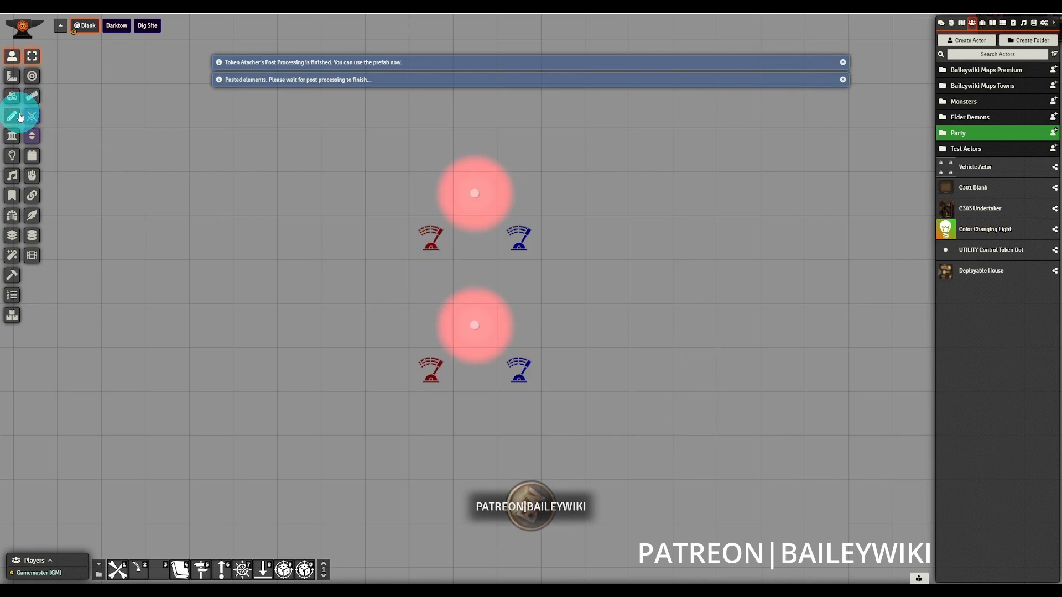
pyautogui.click(522, 379)
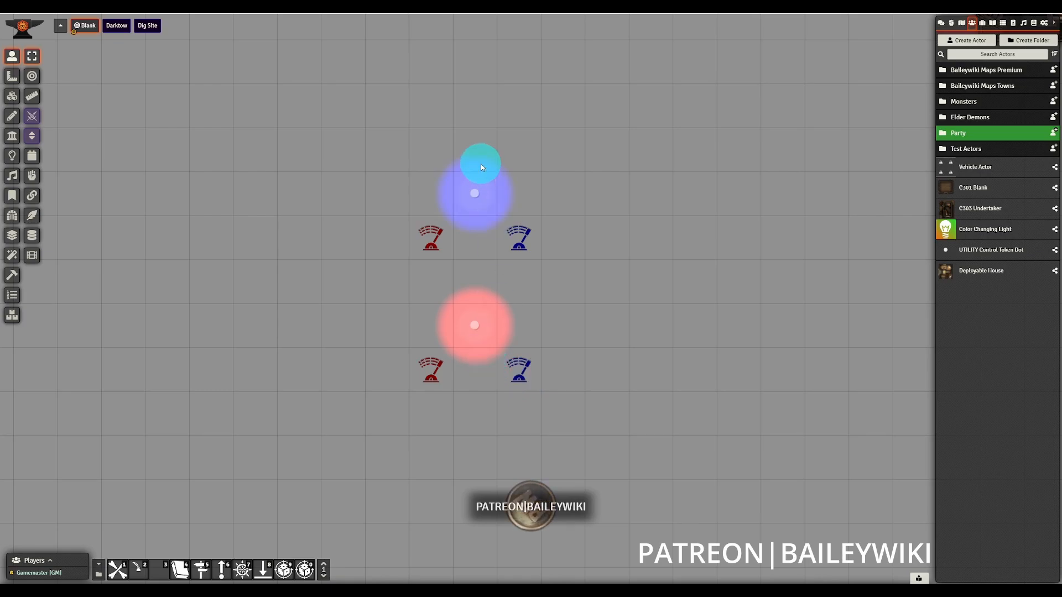
pyautogui.click(430, 372)
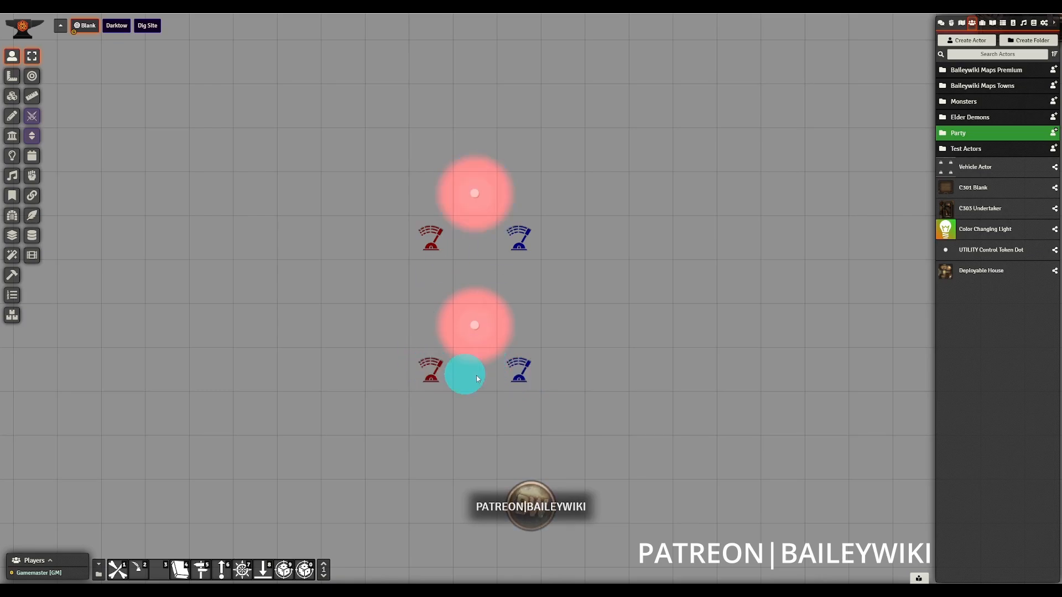
pyautogui.click(516, 373)
pyautogui.click(447, 373)
# Compare the trigger actions of both red lever tiles side by side to see which light each targets, and close both
pyautogui.click(12, 96)
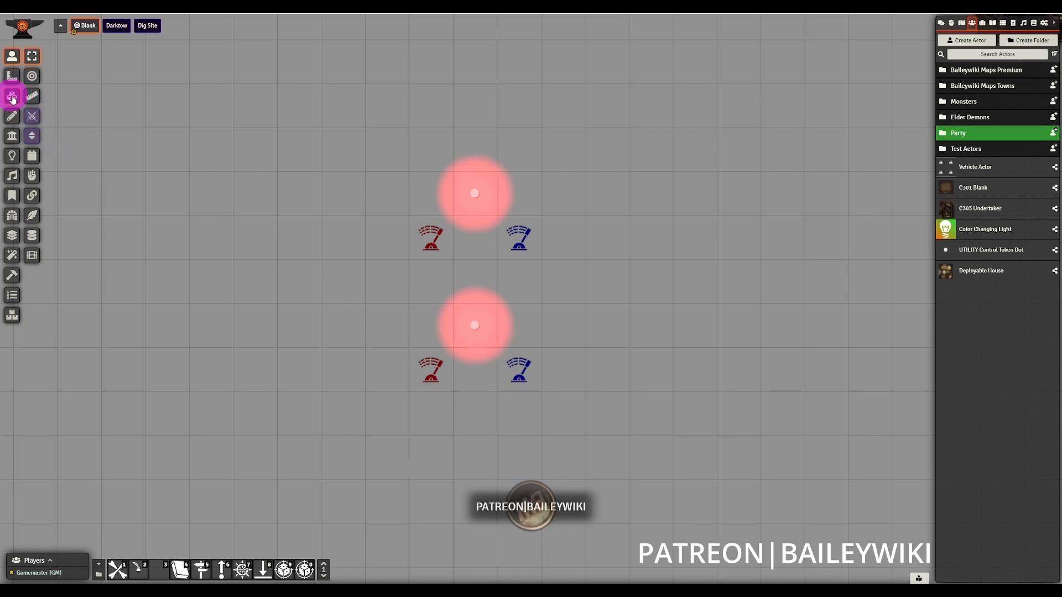
pyautogui.click(425, 365)
pyautogui.doubleClick(427, 365)
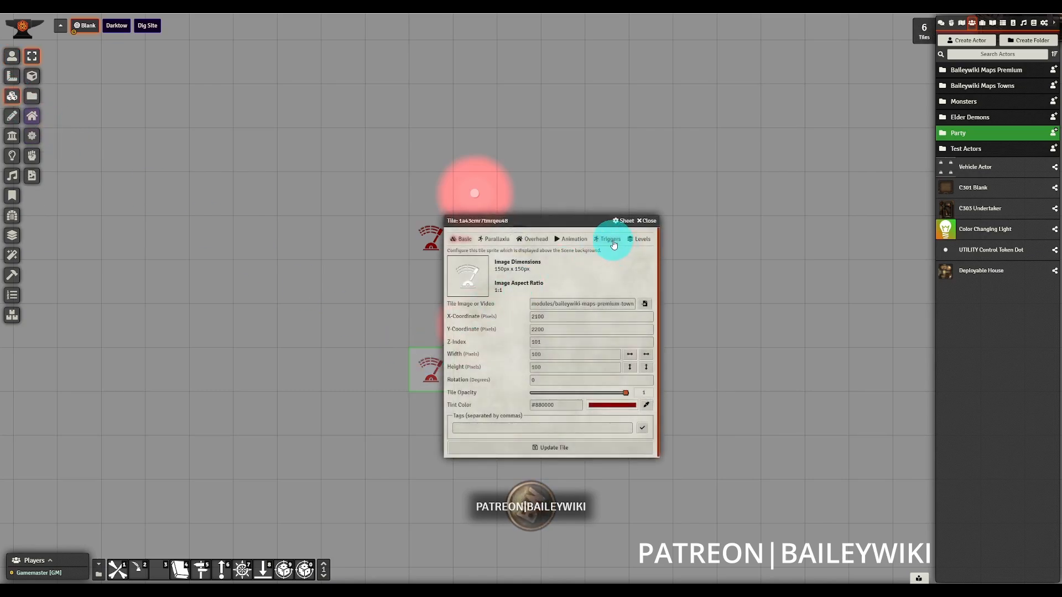
pyautogui.click(613, 245)
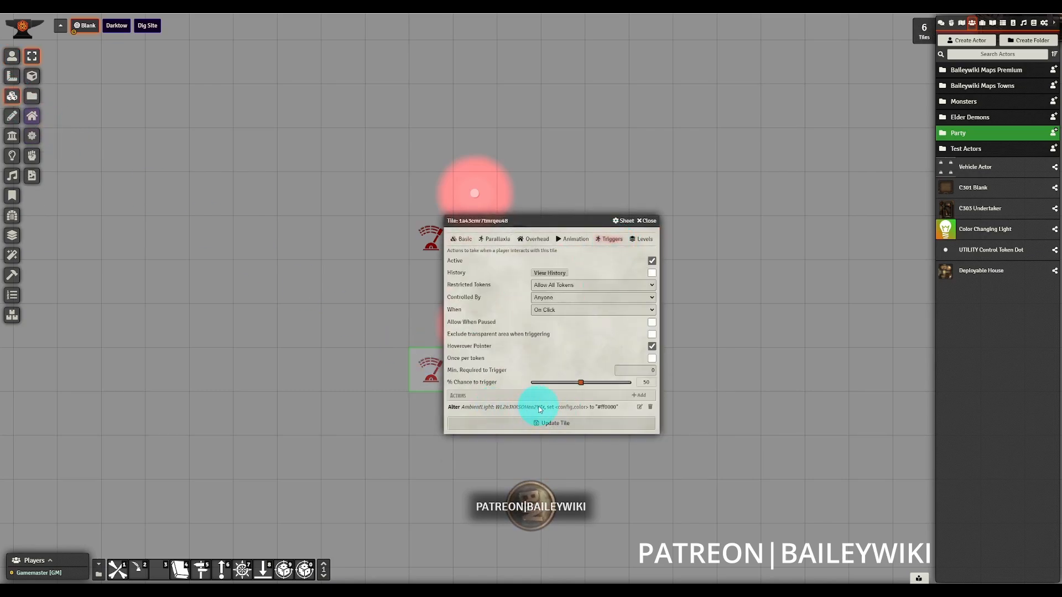
pyautogui.moveTo(580, 229); pyautogui.dragTo(325, 345)
pyautogui.click(431, 237)
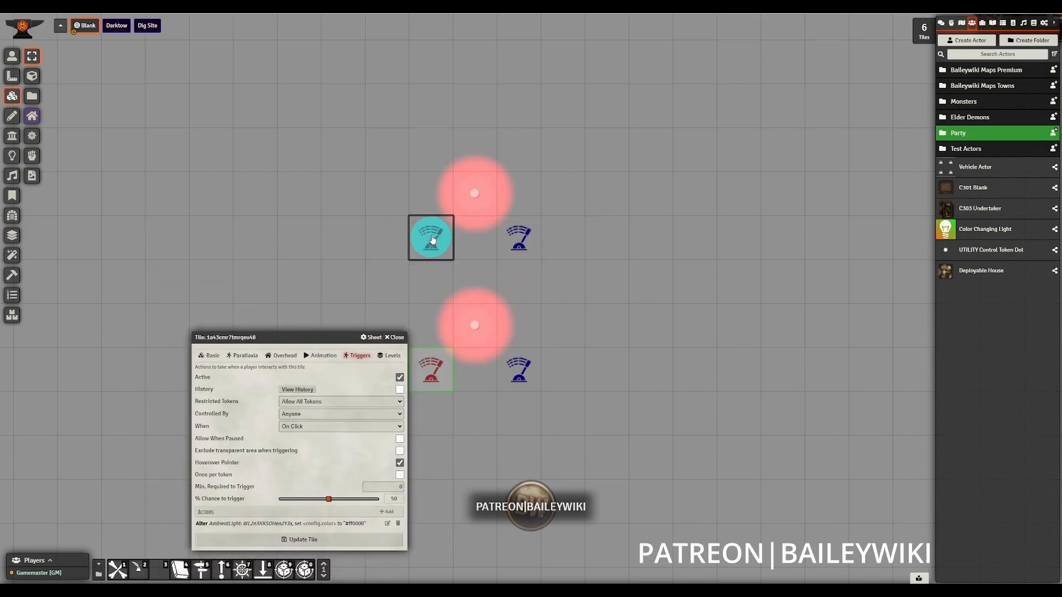
pyautogui.doubleClick(431, 237)
pyautogui.moveTo(546, 221); pyautogui.dragTo(294, 114)
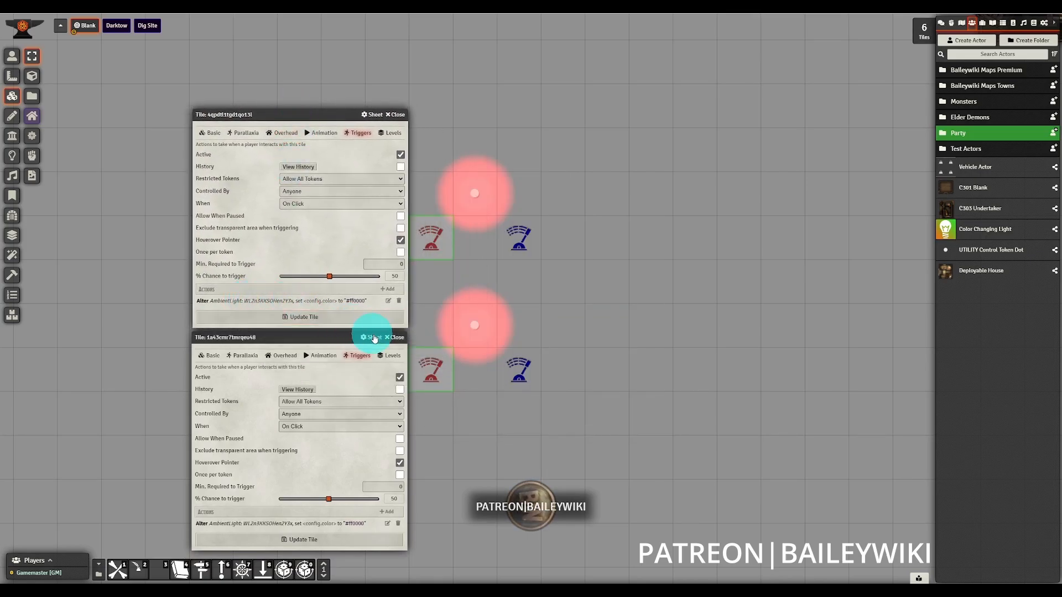
pyautogui.moveTo(316, 336); pyautogui.dragTo(659, 195)
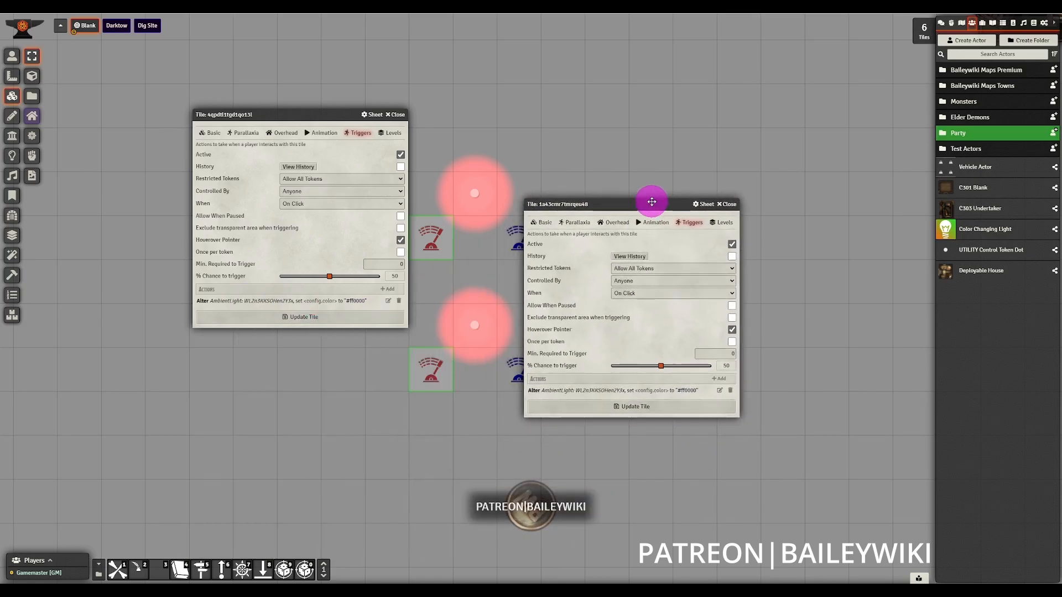
pyautogui.click(398, 115)
pyautogui.click(727, 205)
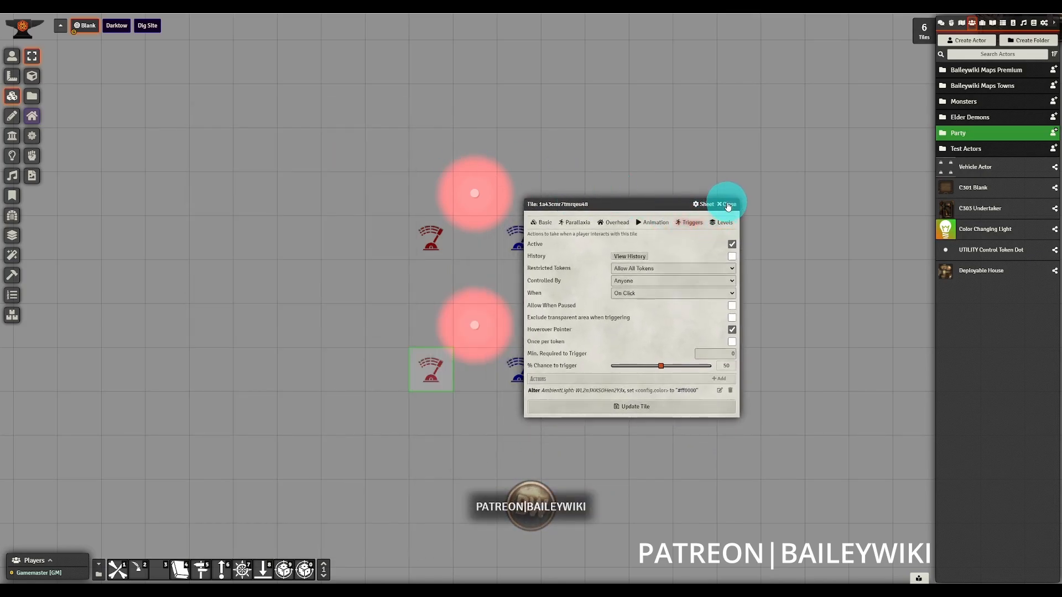
# Delete the second color changing light through its control token and return to the tile layer
pyautogui.click(553, 317)
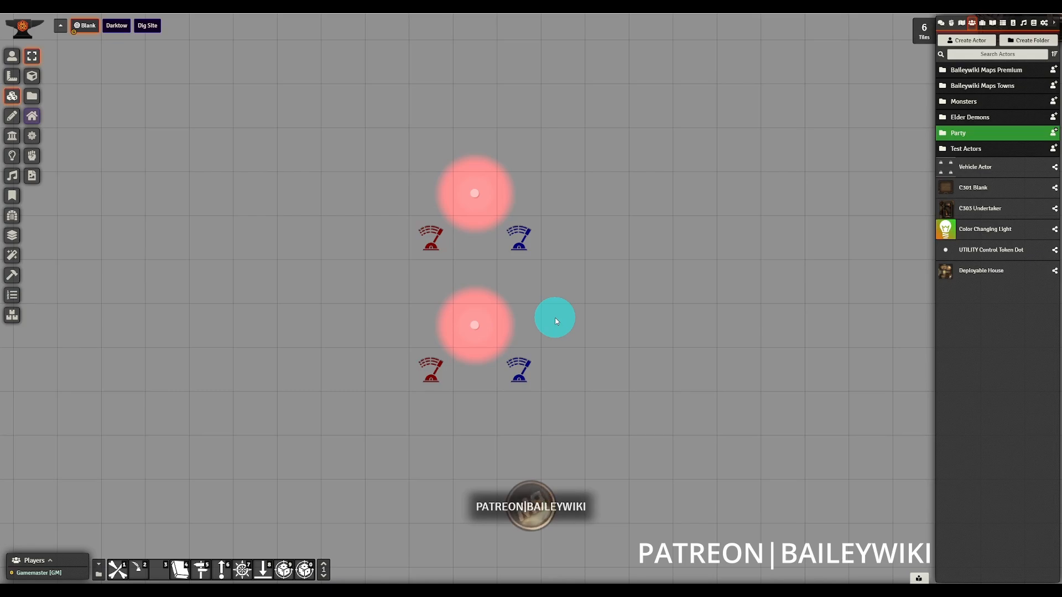
pyautogui.click(12, 56)
pyautogui.click(486, 328)
pyautogui.press('Delete')
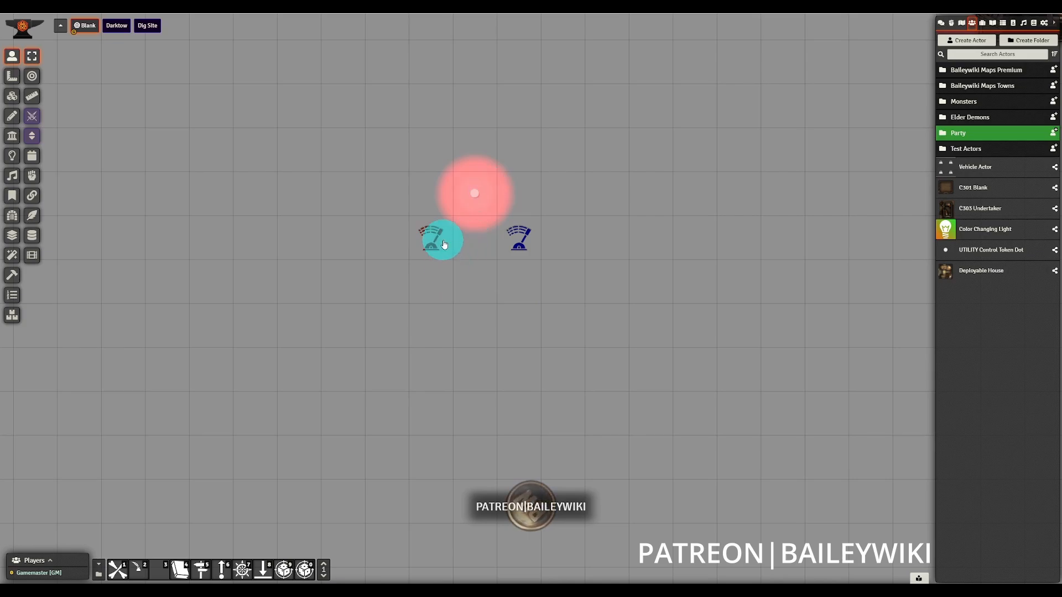
pyautogui.click(18, 97)
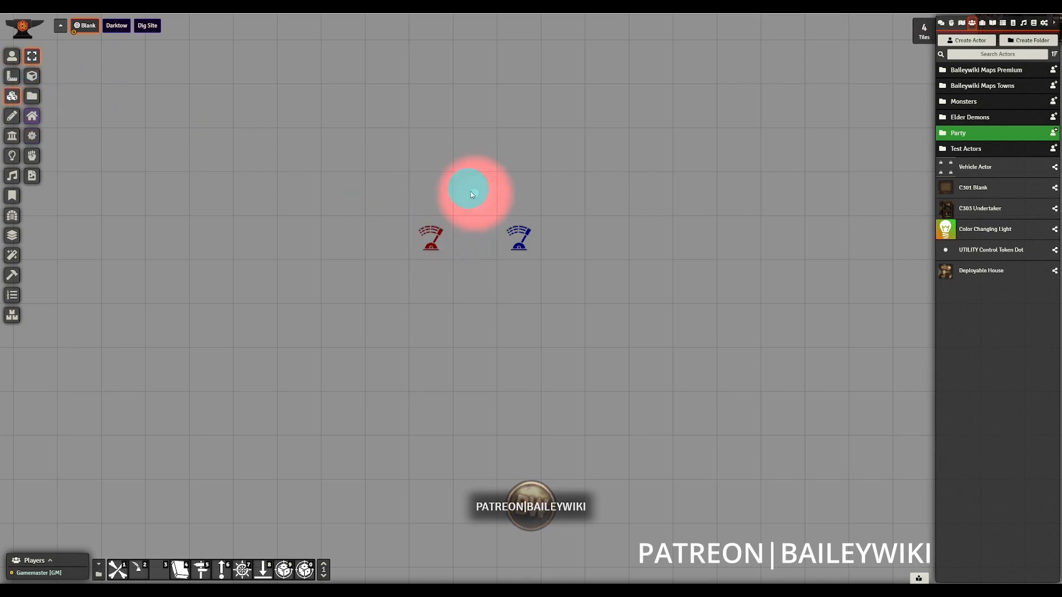
# Add the tag color-change-light to the ambient light, copy the tag text, and update the light source
pyautogui.click(12, 155)
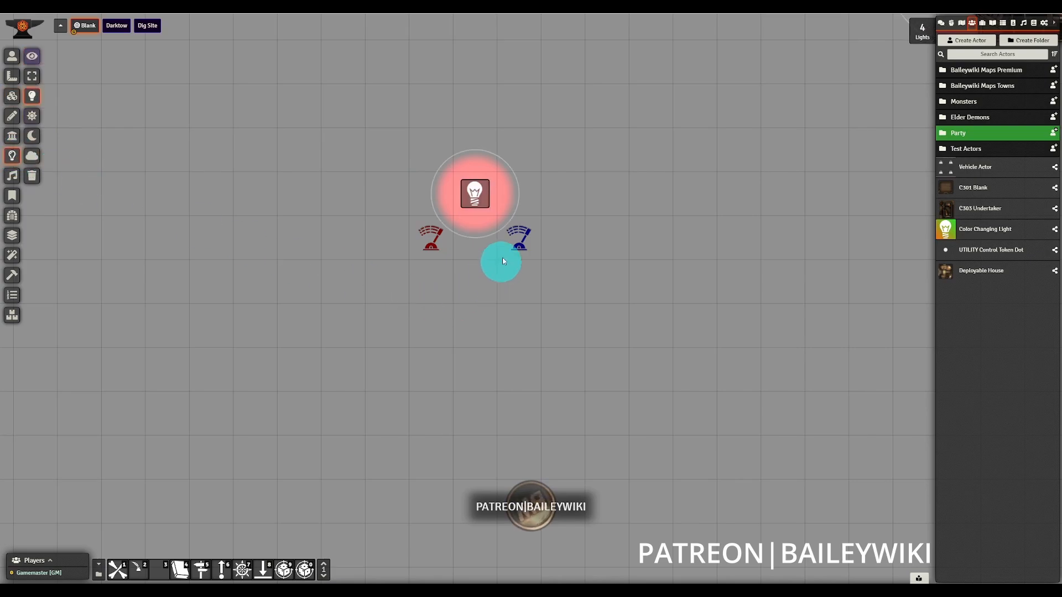
pyautogui.doubleClick(477, 198)
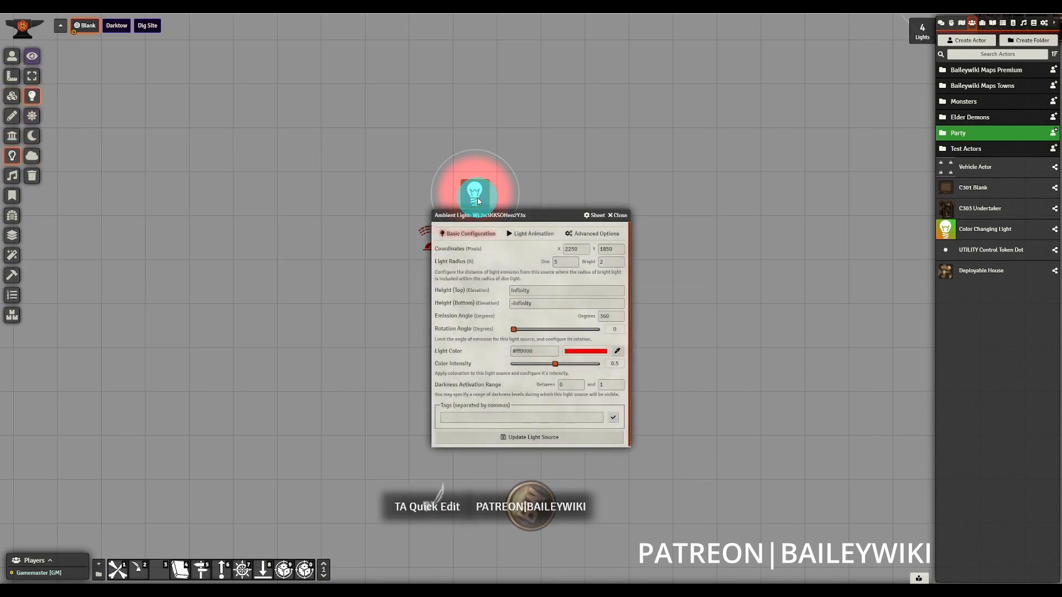
pyautogui.click(465, 416)
pyautogui.write('col')
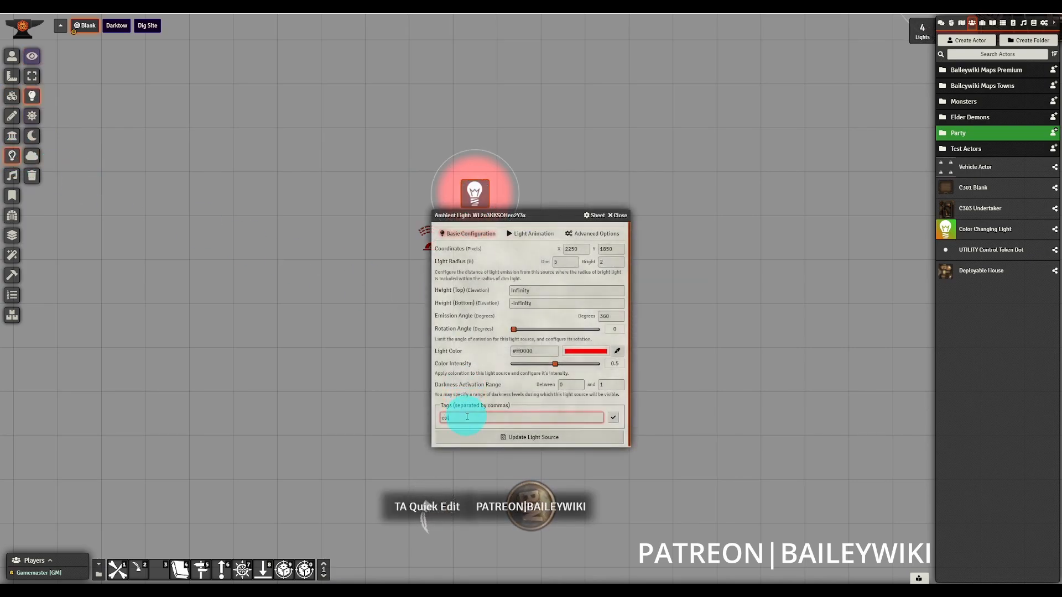
pyautogui.write('or-change-light')
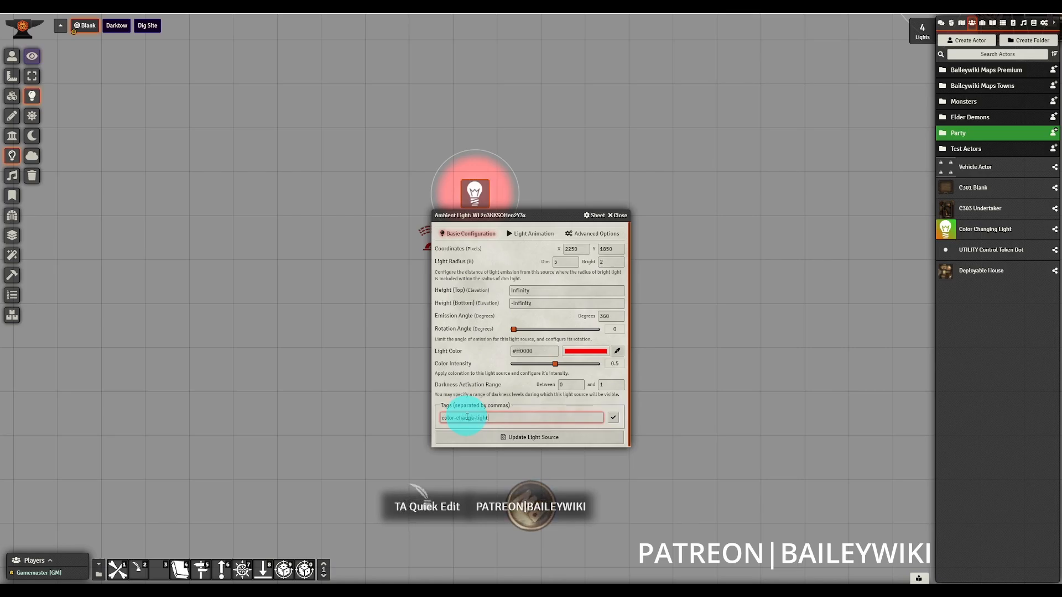
pyautogui.tripleClick(500, 417)
pyautogui.hotkey('ctrl', 'c')
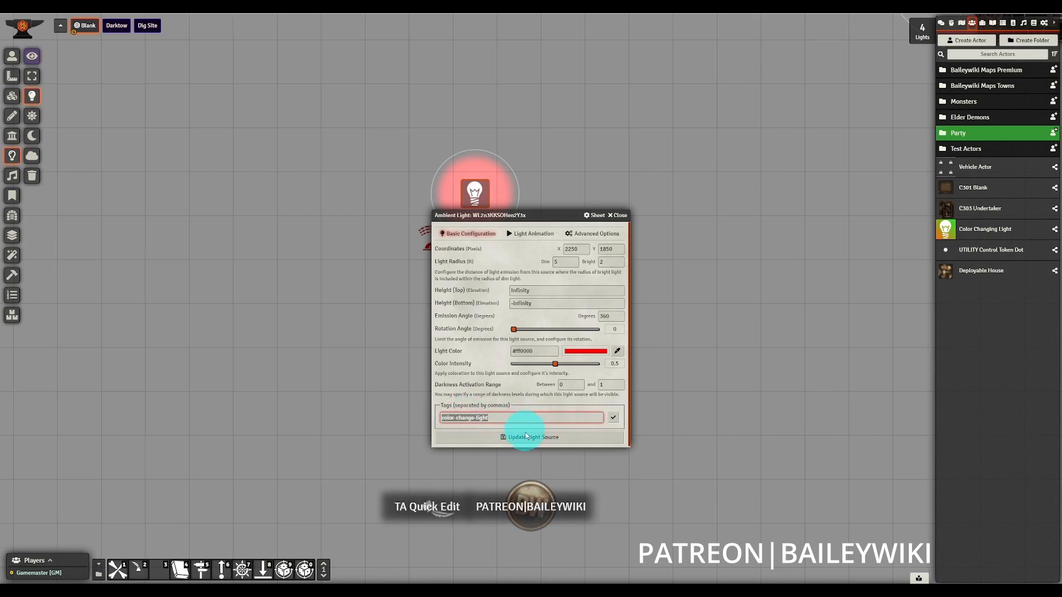
pyautogui.click(525, 435)
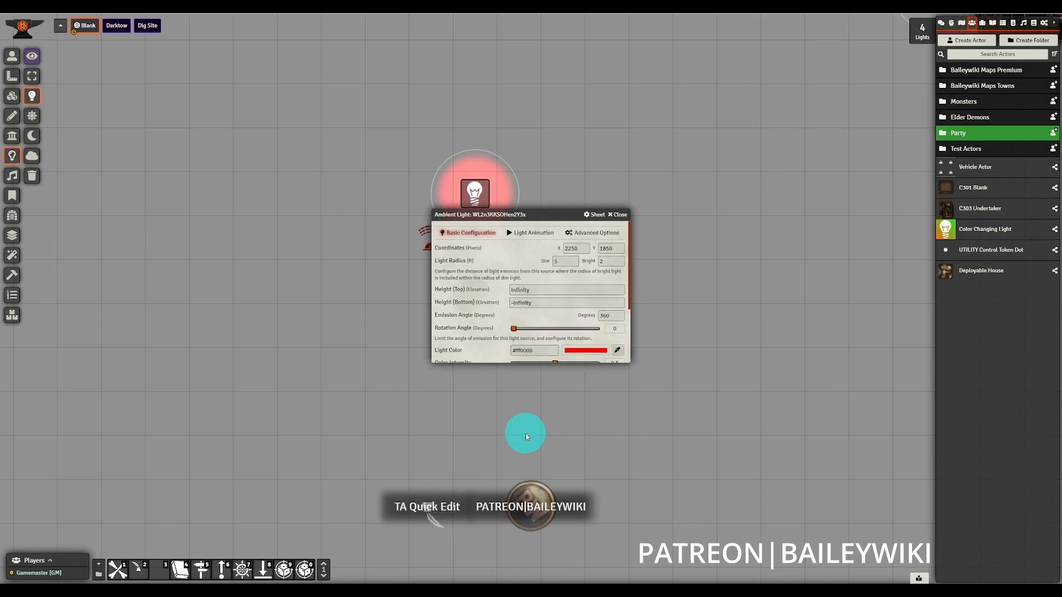
# Retarget the red lever tile's Alter action to the tag color-change-light in the active scene, and update the action and tile
pyautogui.click(9, 100)
pyautogui.doubleClick(431, 237)
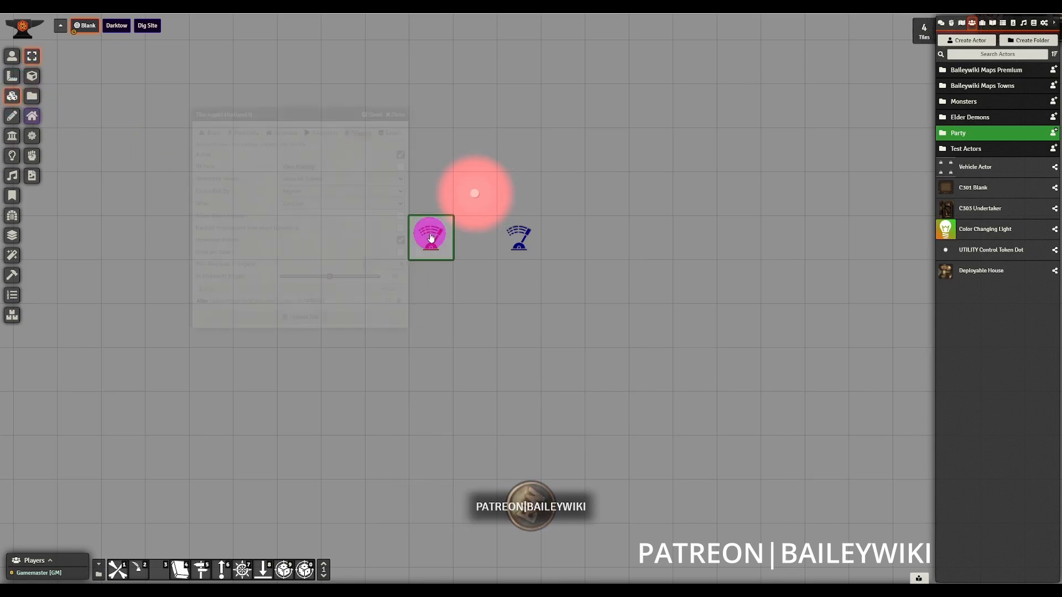
pyautogui.click(388, 301)
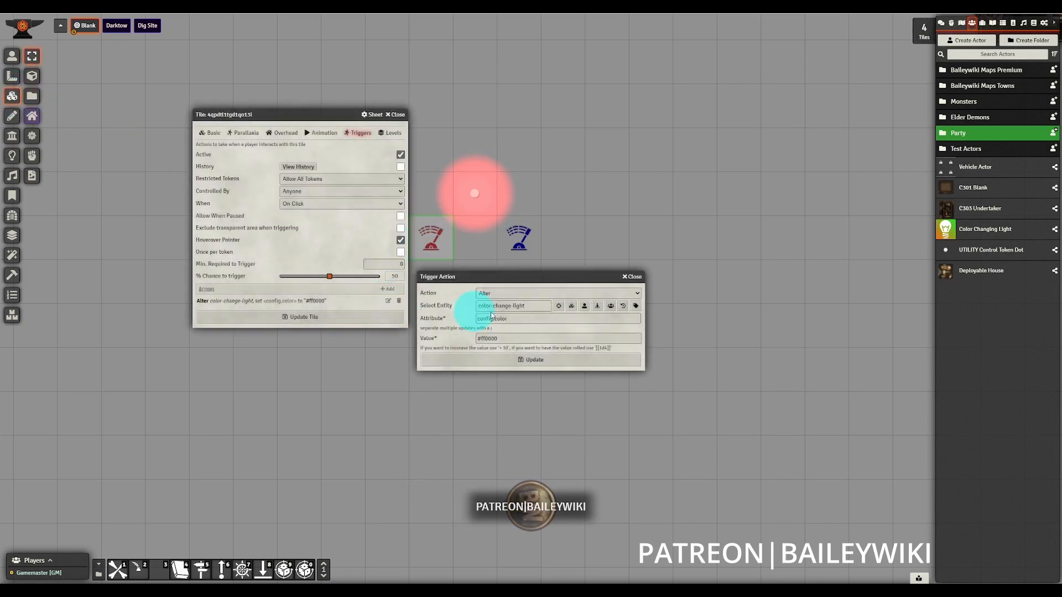
pyautogui.click(635, 306)
pyautogui.click(576, 284)
pyautogui.hotkey('ctrl', 'v')
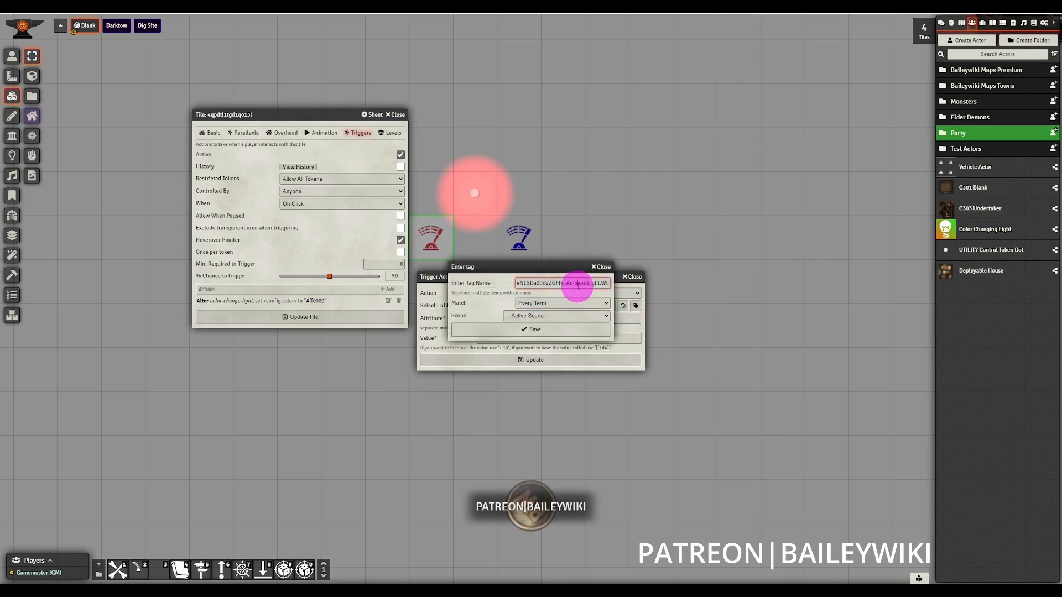
pyautogui.doubleClick(578, 285)
pyautogui.hotkey('ctrl', 'v')
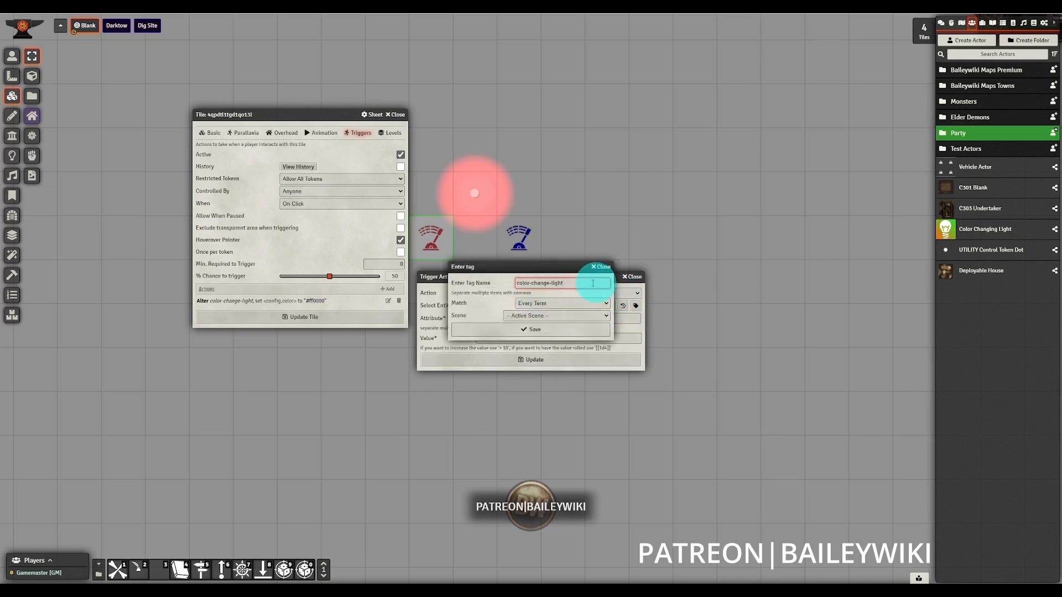
pyautogui.click(562, 328)
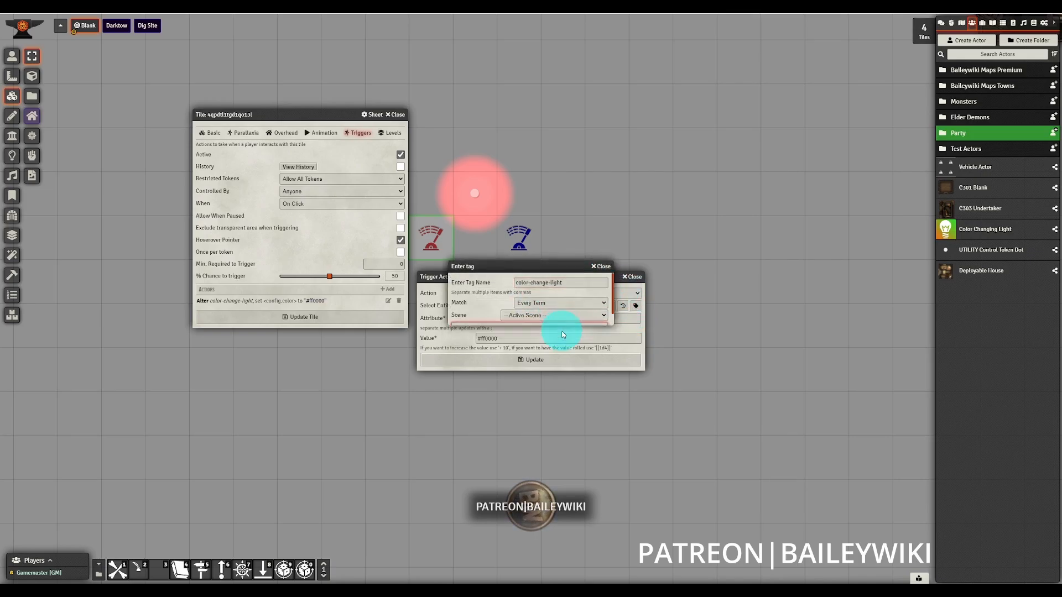
pyautogui.click(546, 360)
pyautogui.click(338, 316)
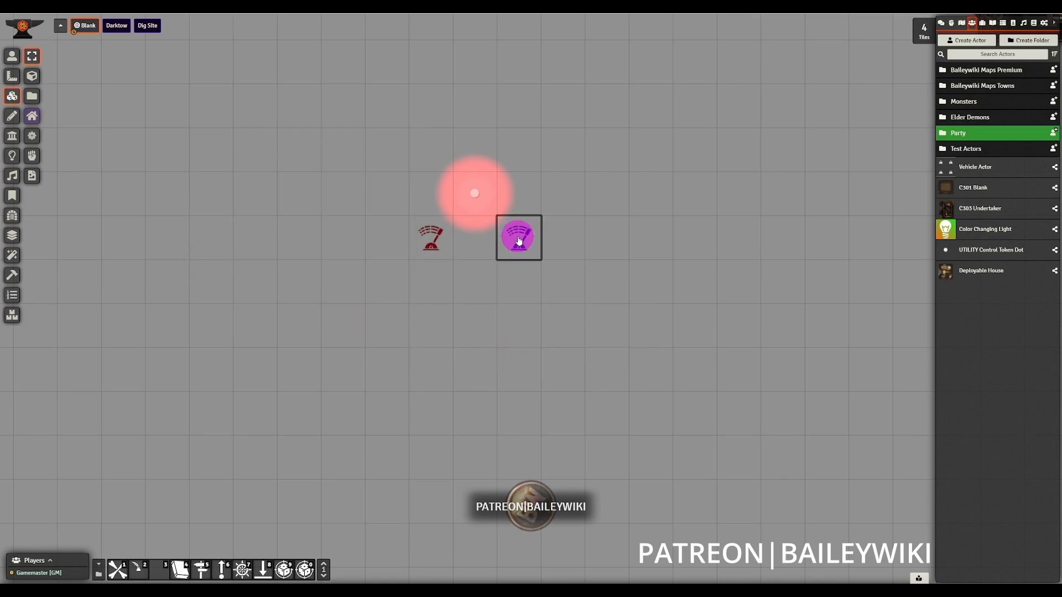
# Retarget the blue lever tile's Alter action to the tag color-change-light, and update the action and tile
pyautogui.doubleClick(519, 240)
pyautogui.click(733, 428)
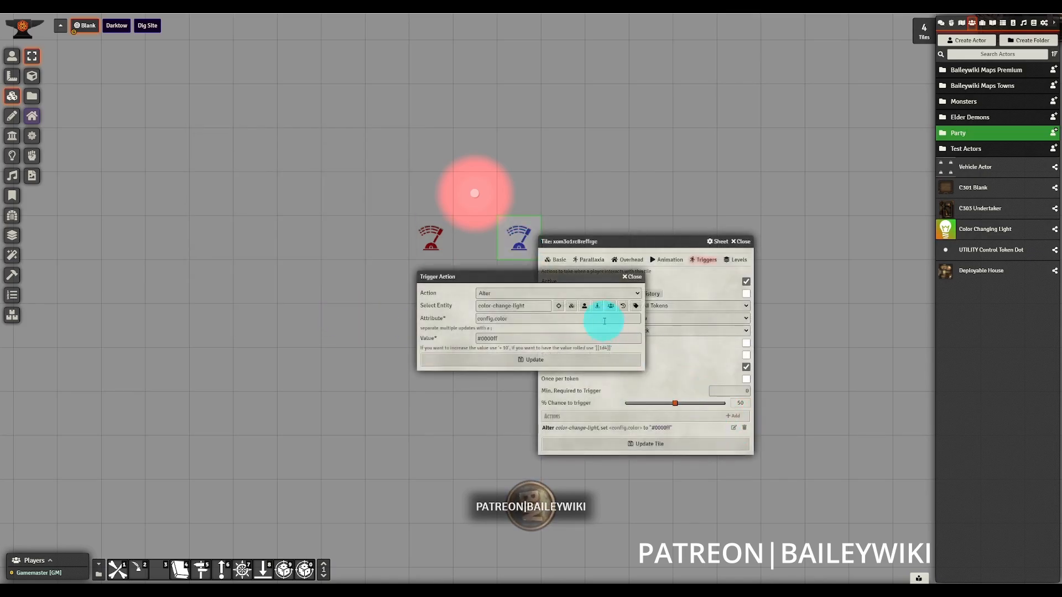
pyautogui.click(636, 306)
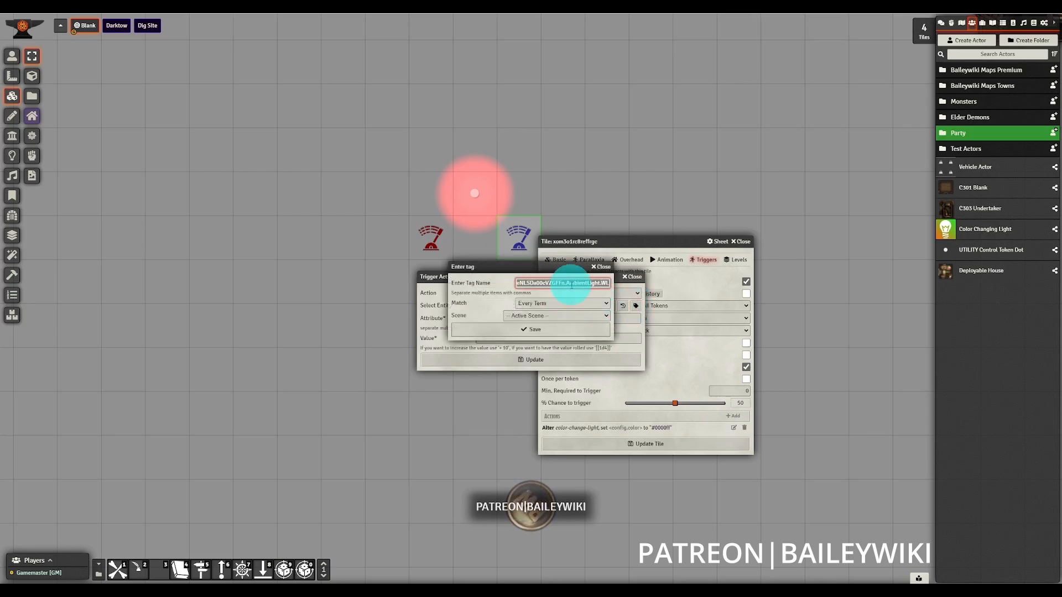
pyautogui.click(566, 334)
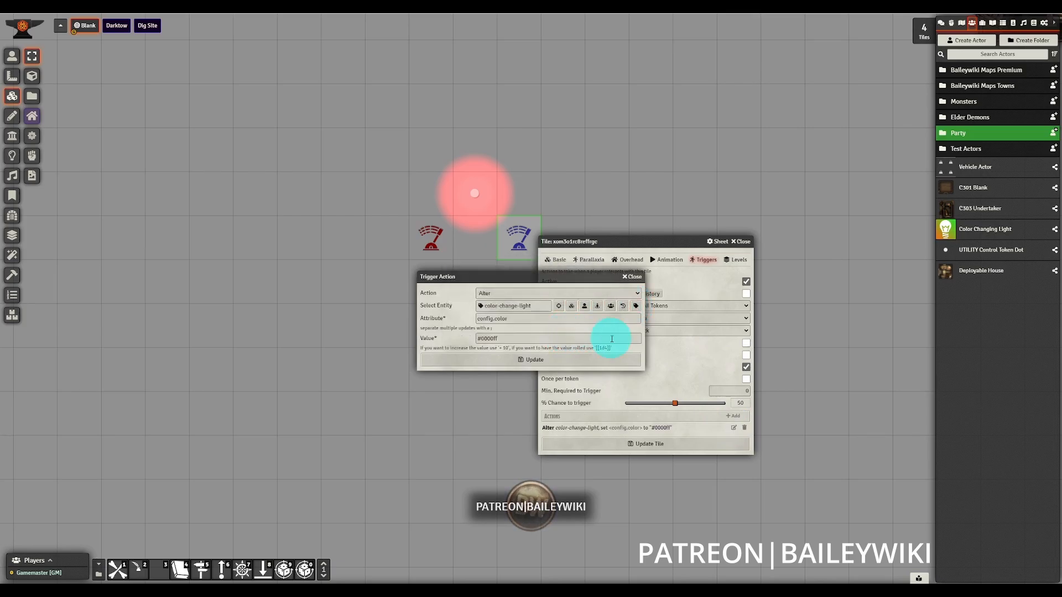
pyautogui.click(556, 358)
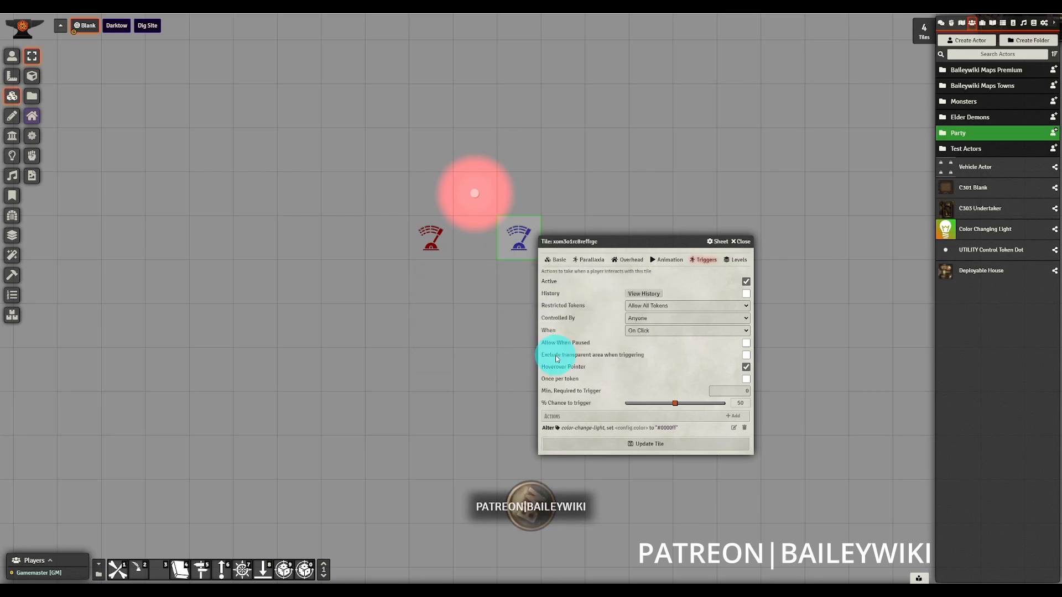
pyautogui.click(629, 446)
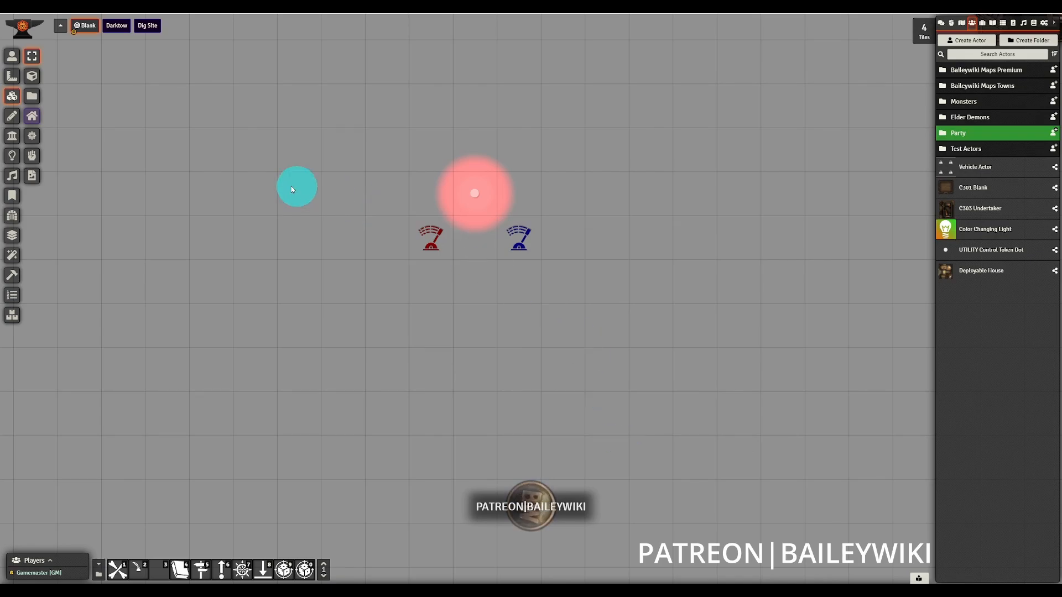
# Switch to the token layer and test the blue and red levers on the tagged light
pyautogui.click(12, 55)
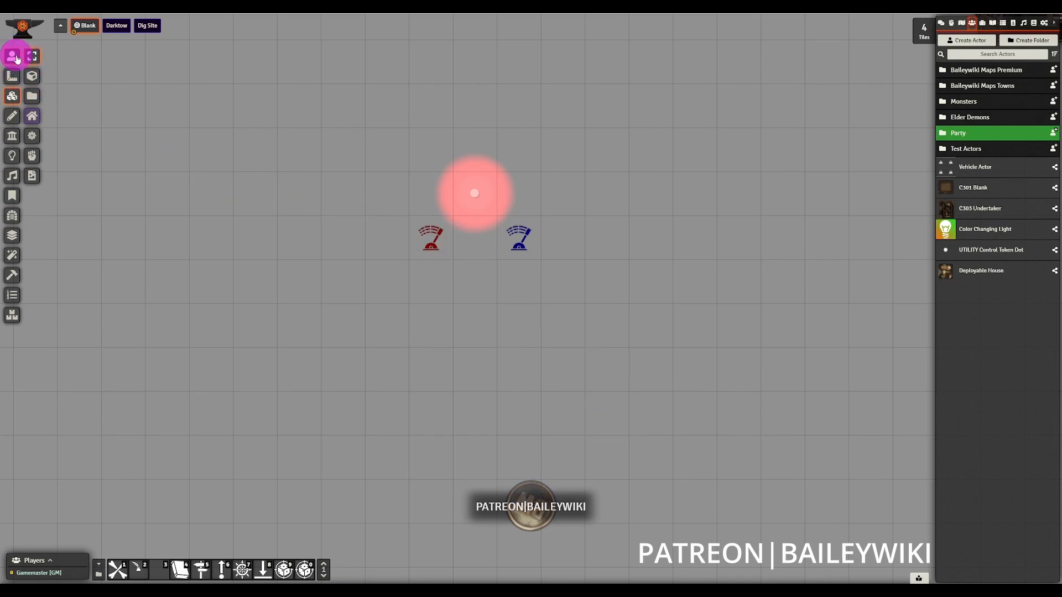
pyautogui.click(518, 237)
pyautogui.click(429, 241)
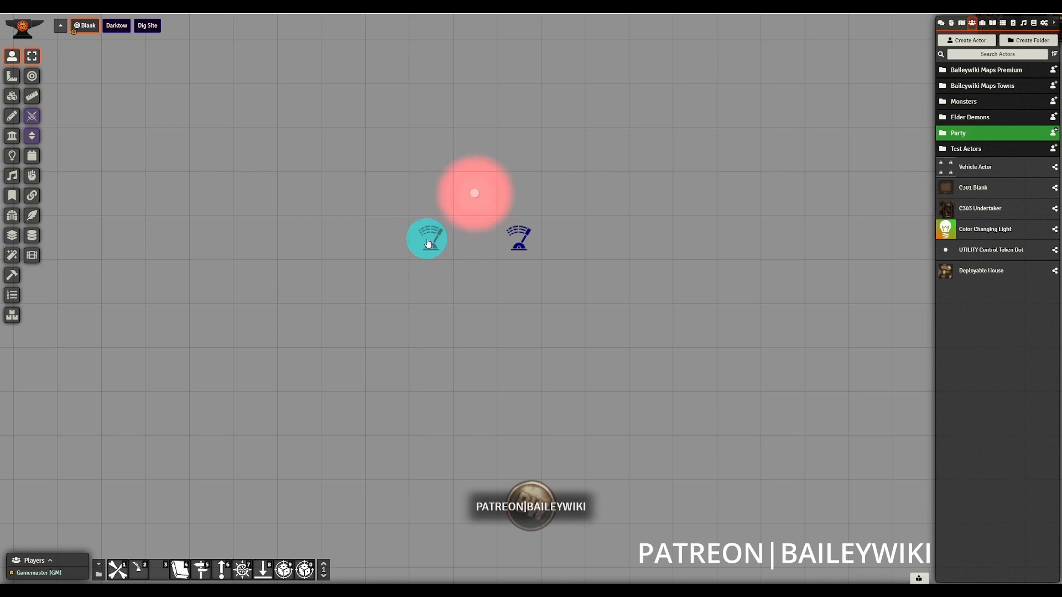
pyautogui.click(523, 248)
pyautogui.click(431, 240)
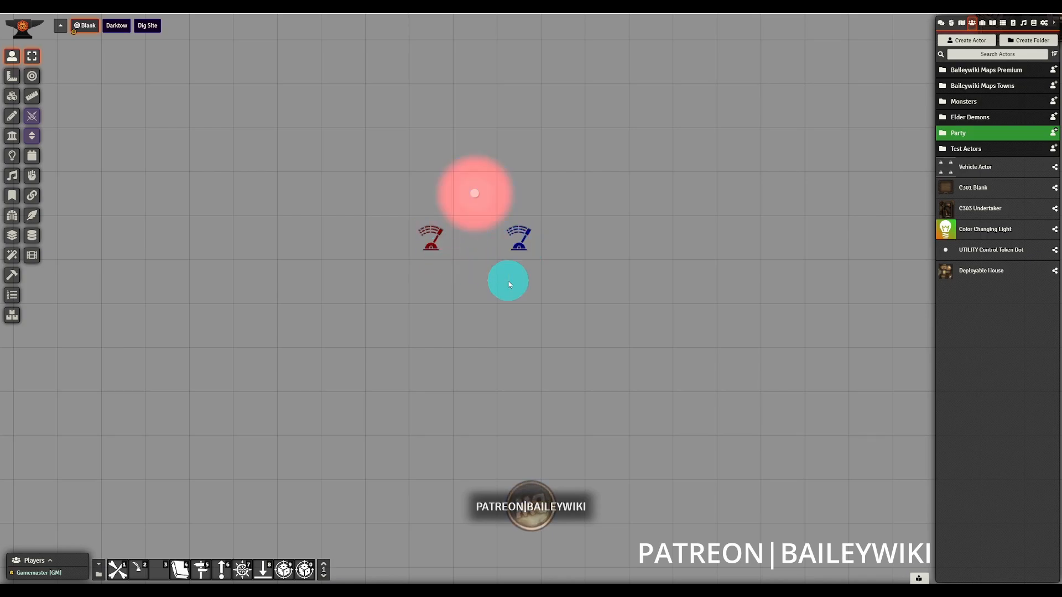
# Assign the light's control token as the prototype token of the Color Changing Light actor and close the actor sheet
pyautogui.click(490, 195)
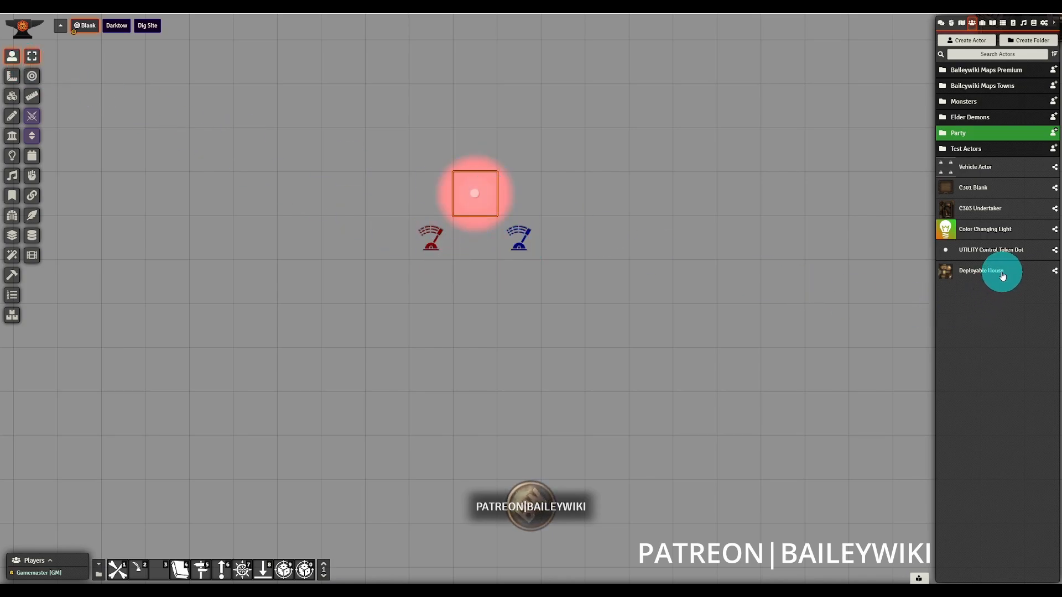
pyautogui.click(998, 231)
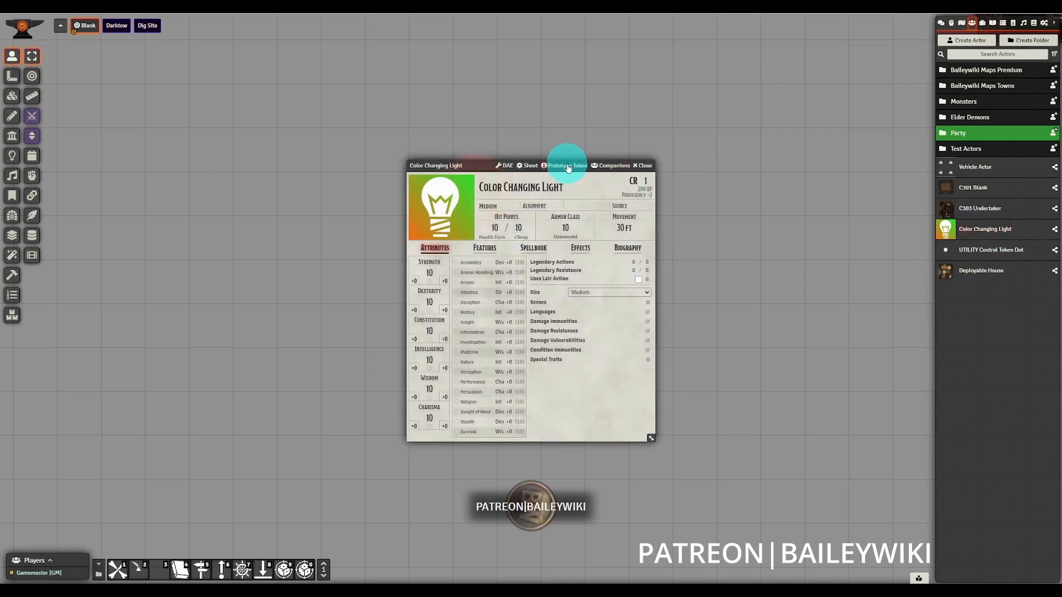
pyautogui.click(554, 166)
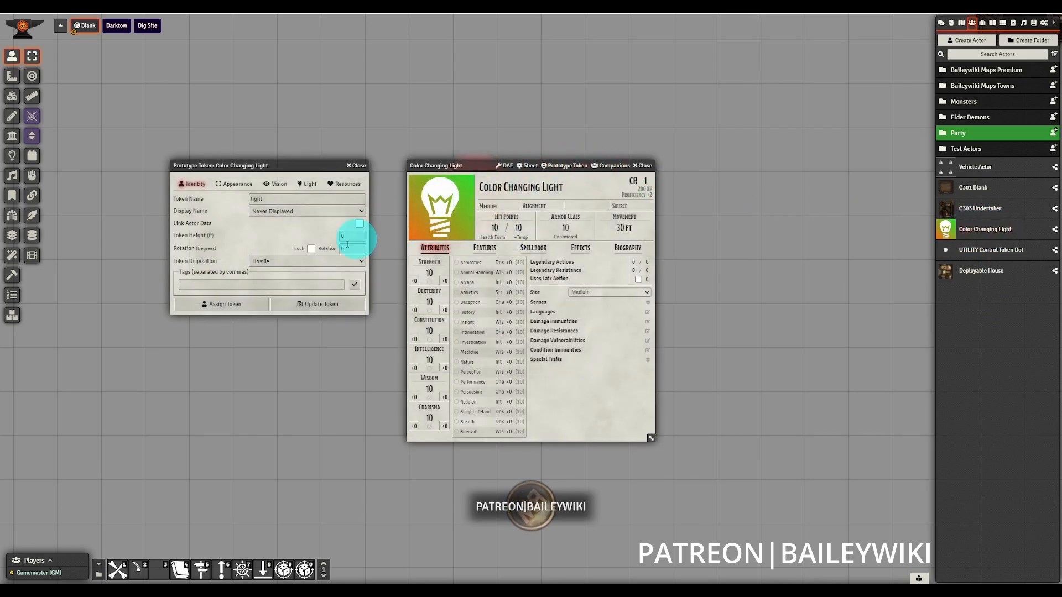
pyautogui.click(226, 308)
pyautogui.click(642, 166)
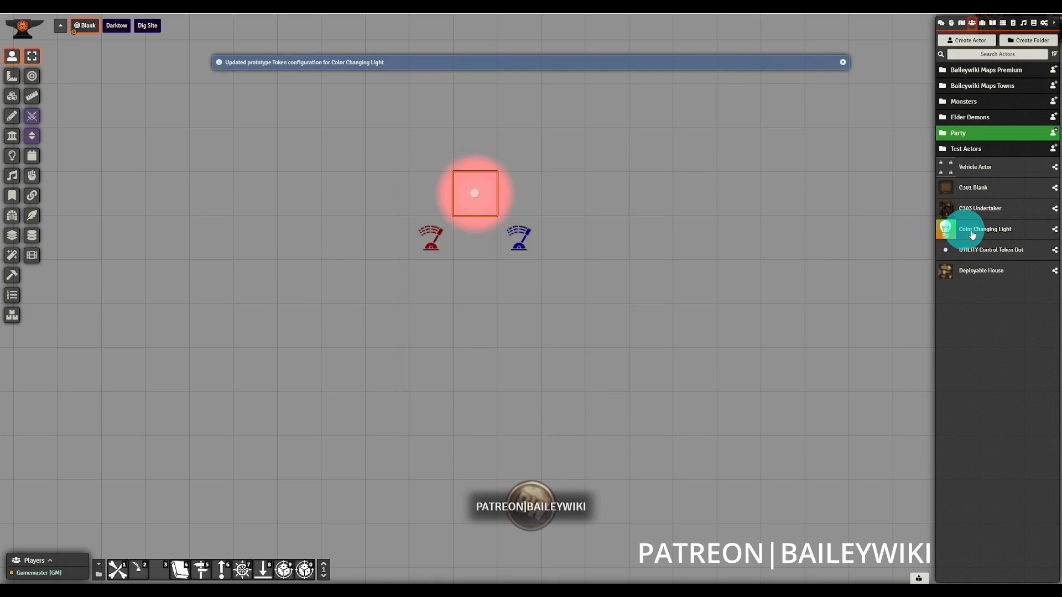
# Deploy a second copy of the updated Color Changing Light three grid squares south of the first and test its blue and red levers
pyautogui.moveTo(967, 229); pyautogui.dragTo(476, 326)
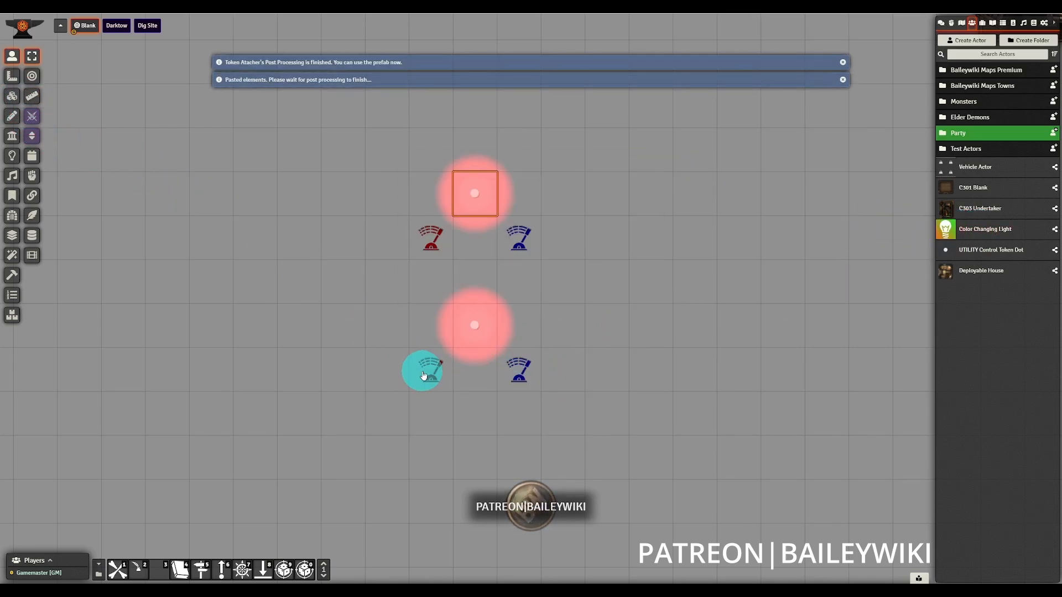
pyautogui.click(523, 376)
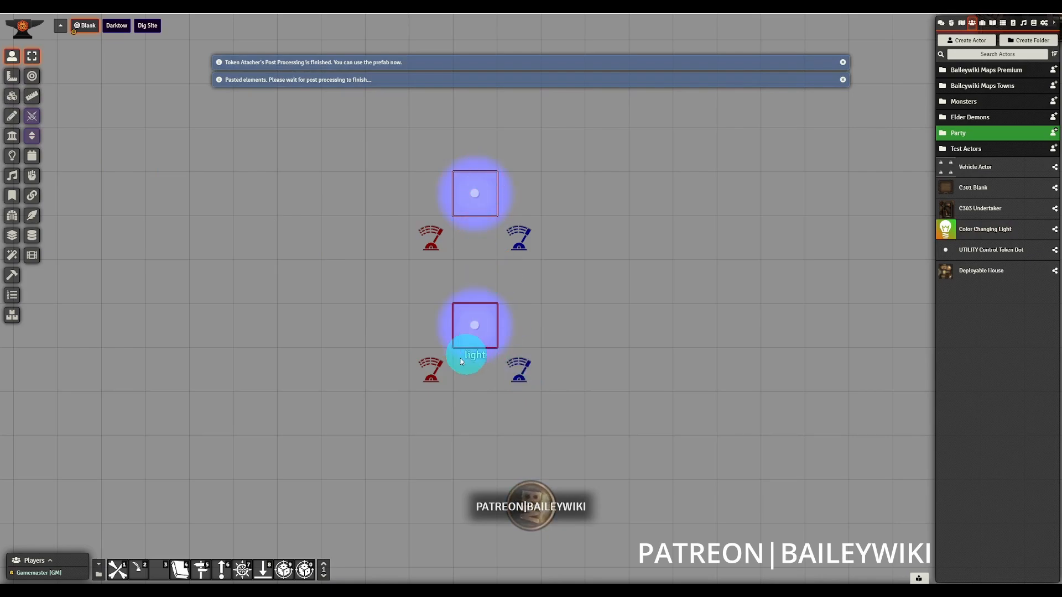
pyautogui.click(437, 370)
# Check which tag the trigger action of the second copy's red lever tile targets, and close the tile settings
pyautogui.click(13, 96)
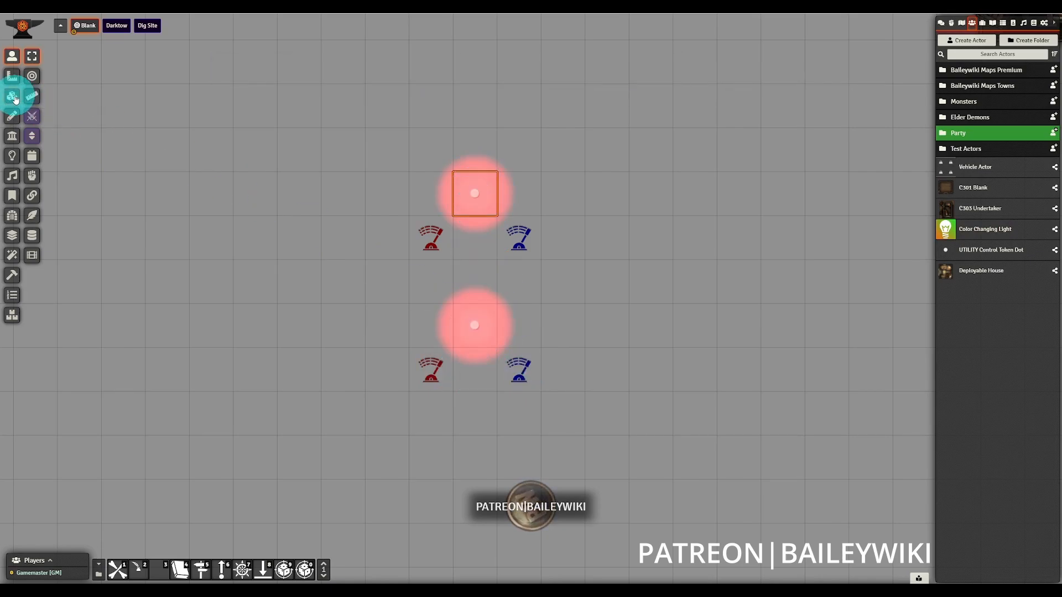
pyautogui.click(429, 370)
pyautogui.doubleClick(430, 369)
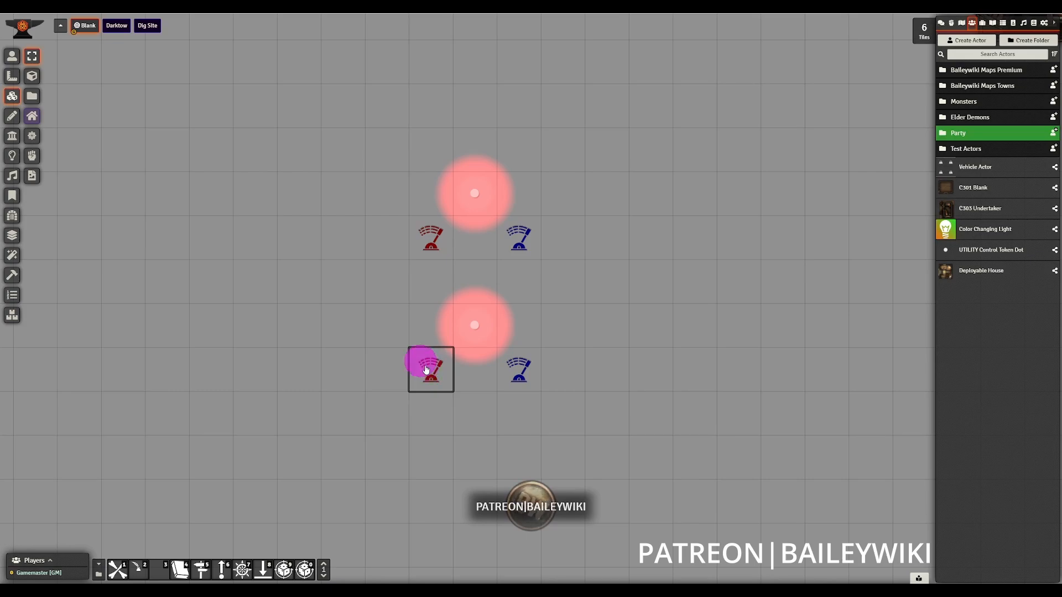
pyautogui.click(607, 239)
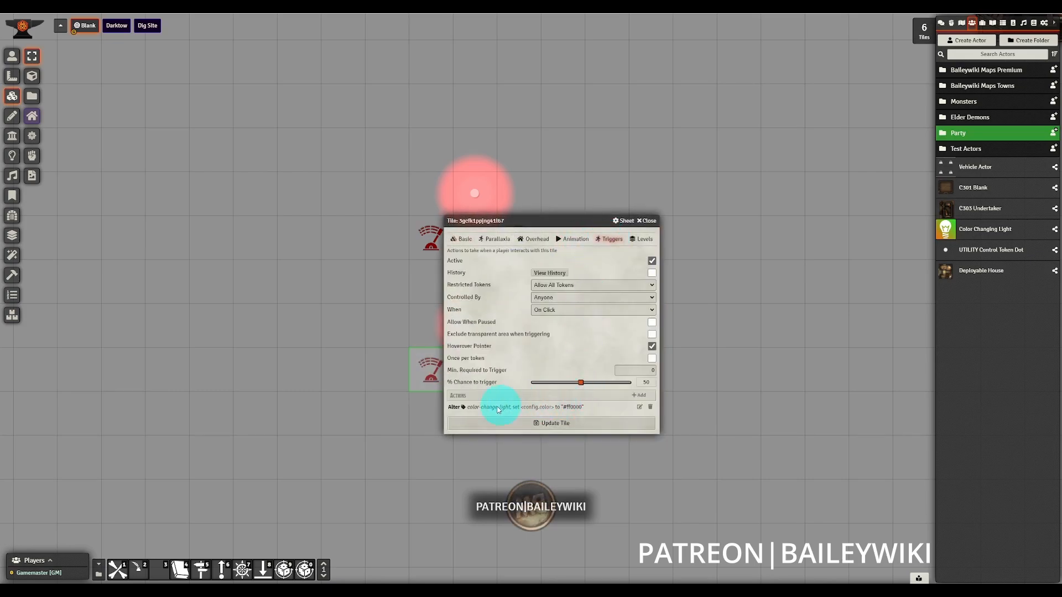
pyautogui.click(649, 222)
# Compare the tags of the southern and northern ambient lights in their configurations, closing each one
pyautogui.click(12, 156)
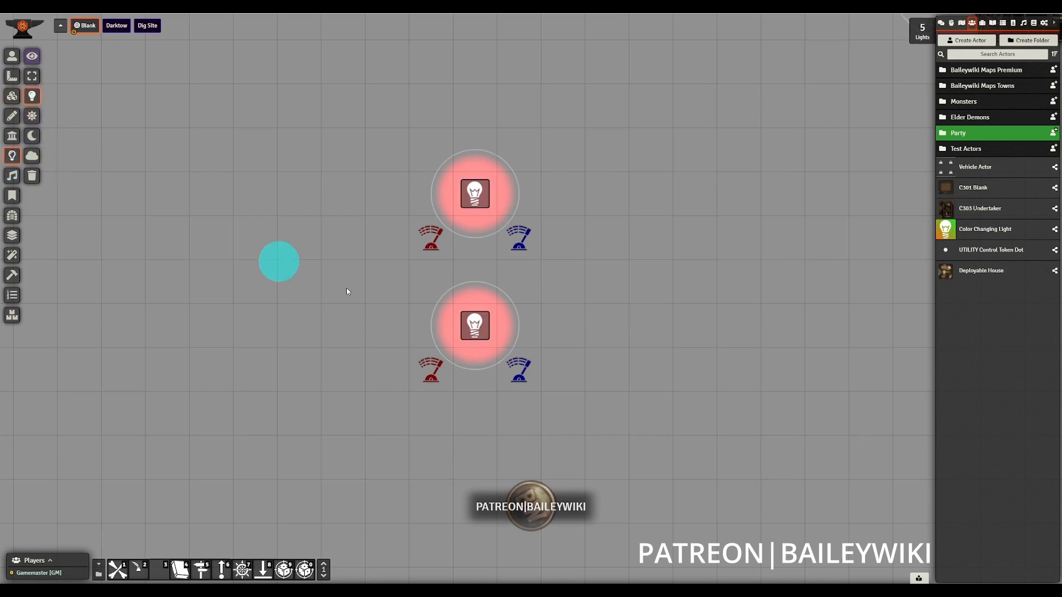
pyautogui.doubleClick(474, 326)
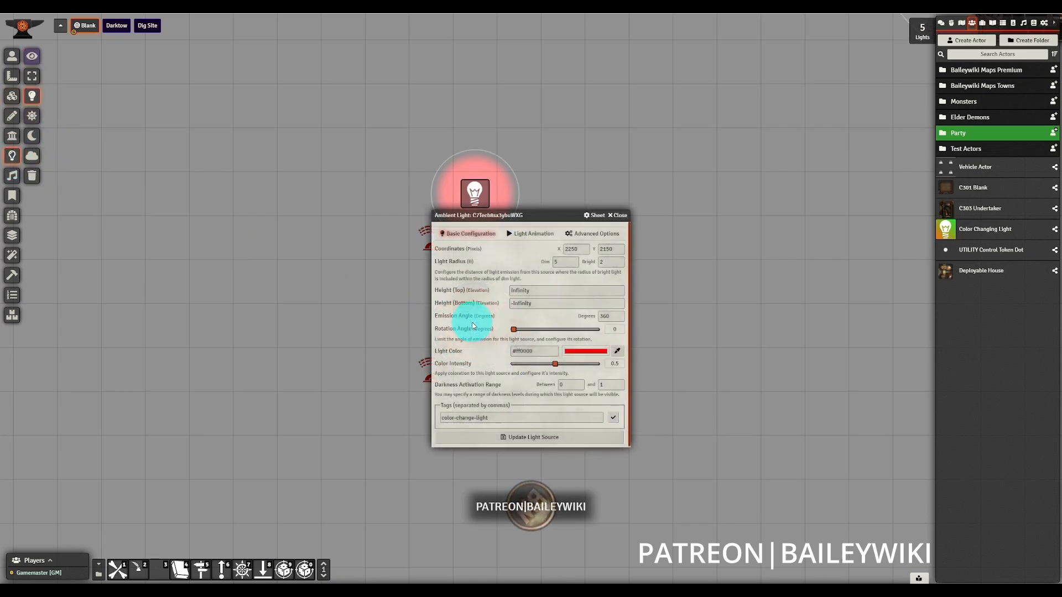
pyautogui.click(618, 215)
pyautogui.doubleClick(482, 197)
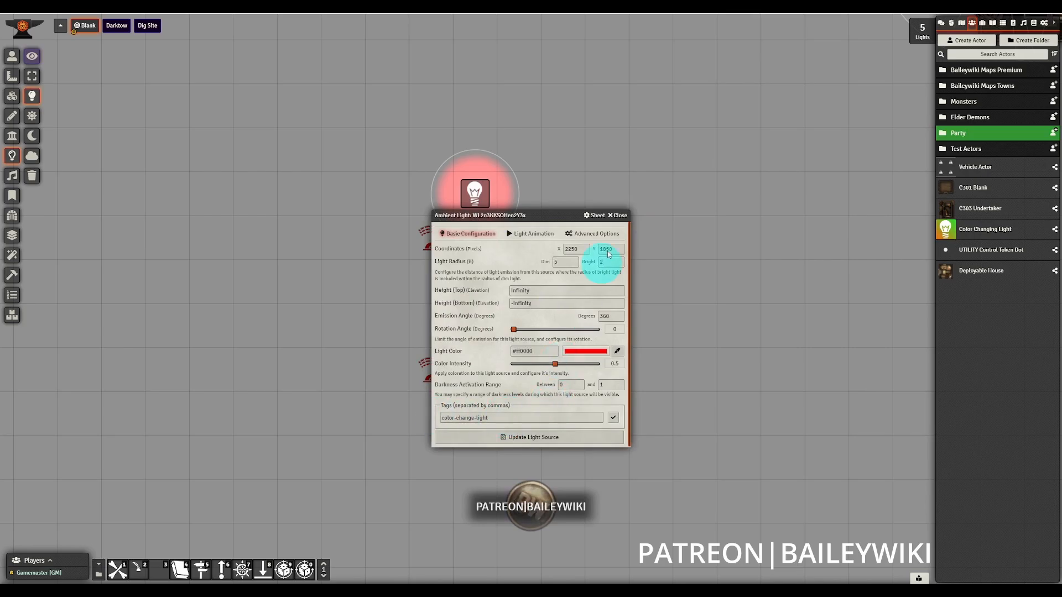
pyautogui.click(618, 215)
# Delete the southern copy of the color changing light through its control token
pyautogui.click(12, 55)
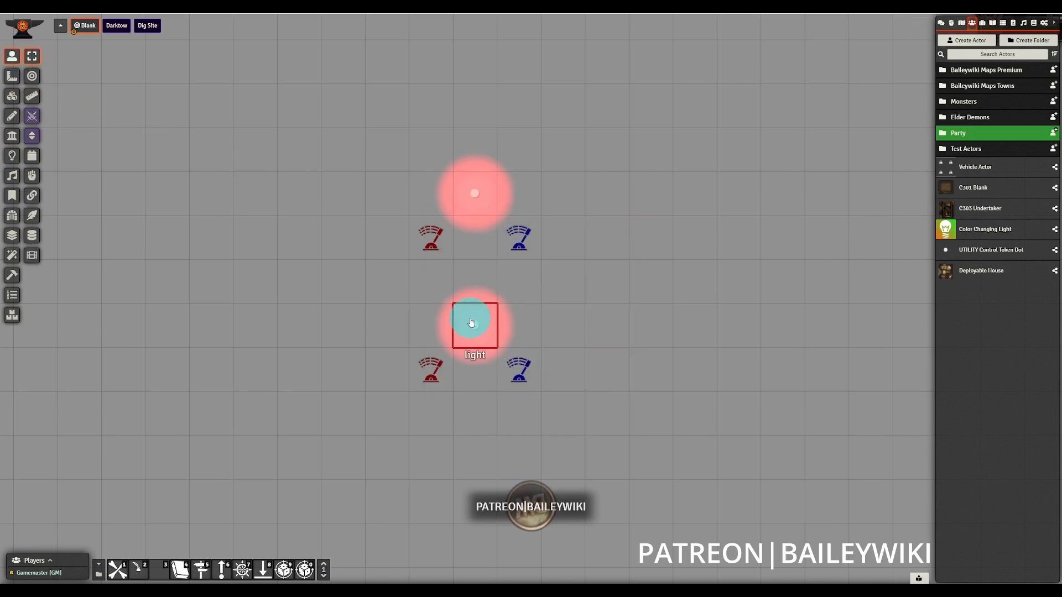
pyautogui.click(471, 323)
pyautogui.press('Delete')
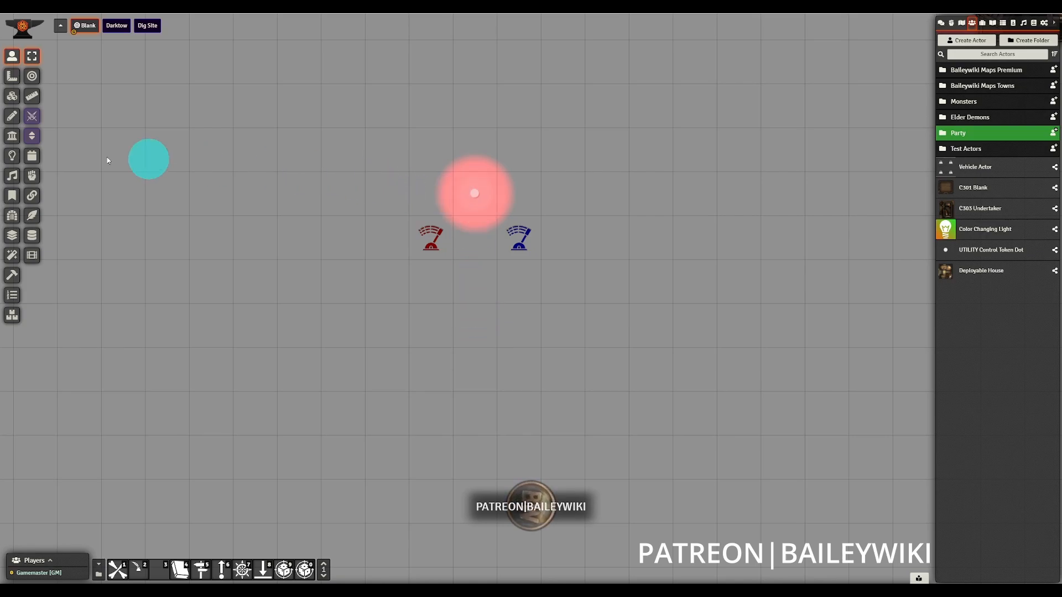
# Change the ambient light's tag to color-change-light-{#} and update the light source
pyautogui.click(12, 155)
pyautogui.doubleClick(474, 193)
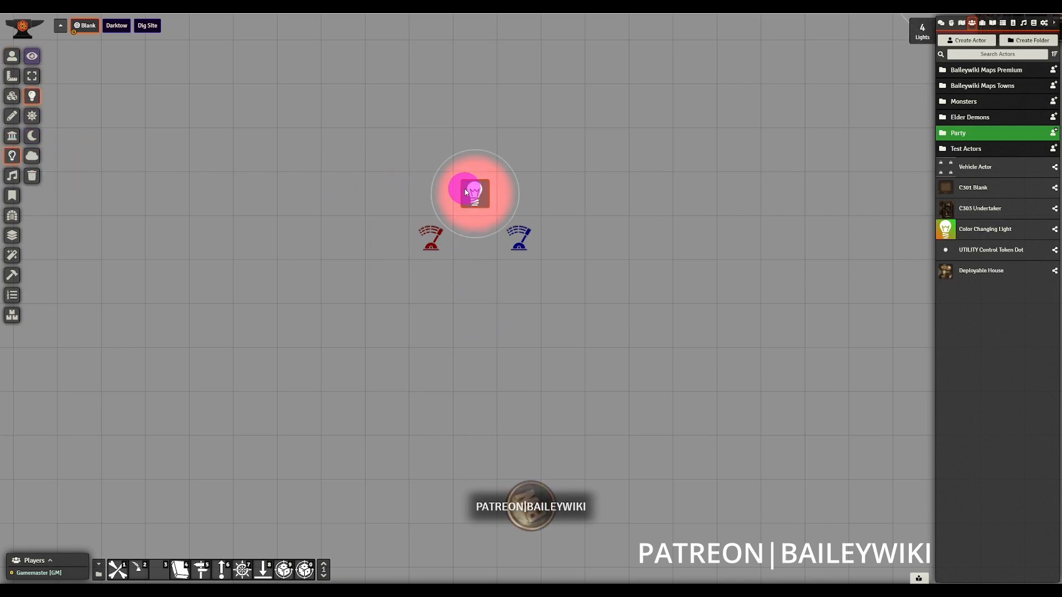
pyautogui.click(498, 411)
pyautogui.click(593, 421)
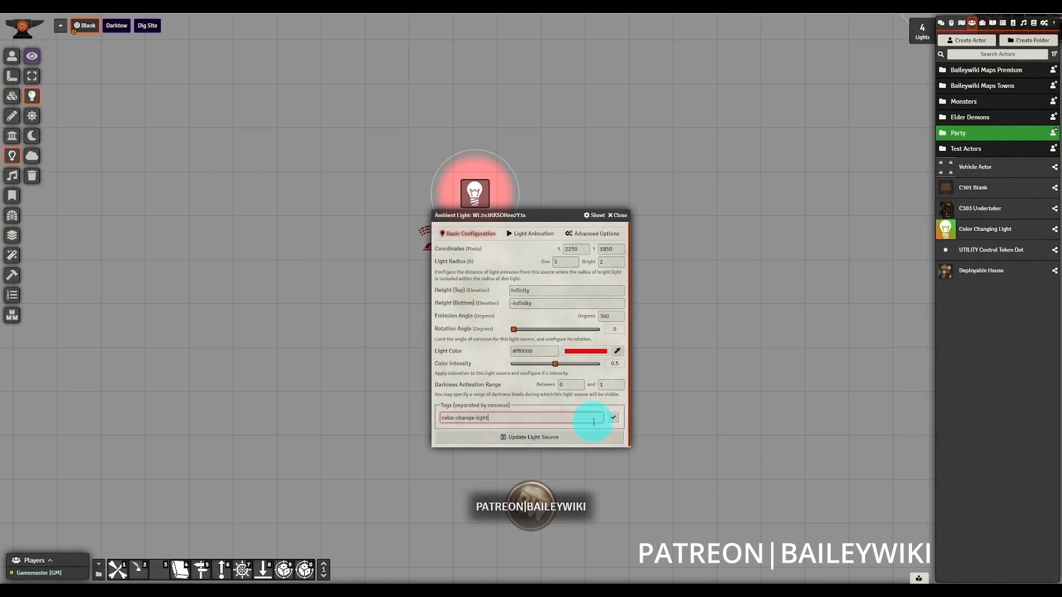
pyautogui.write('-{#}')
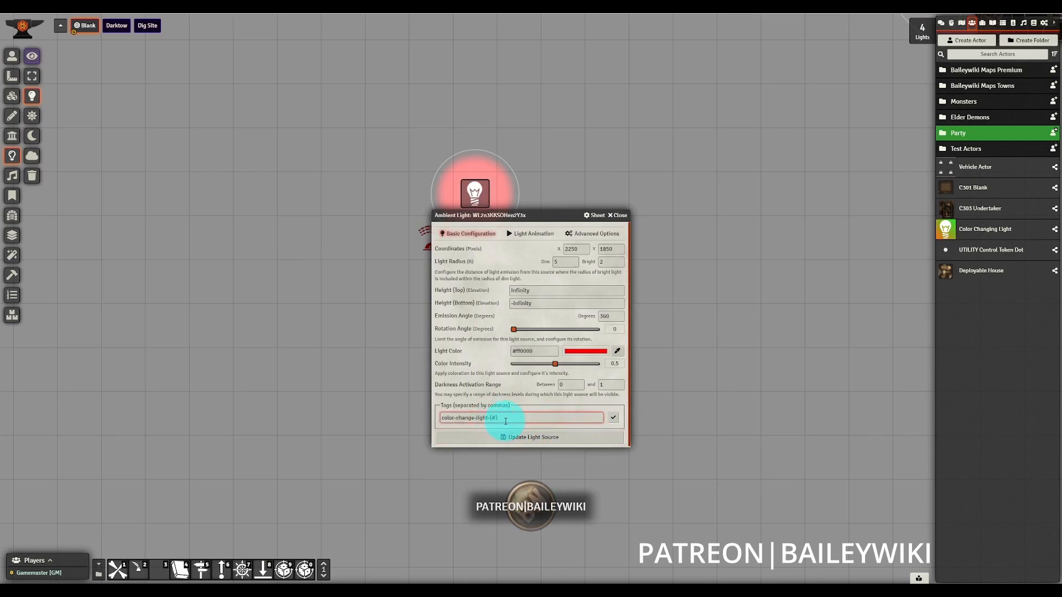
pyautogui.moveTo(506, 421); pyautogui.dragTo(487, 418)
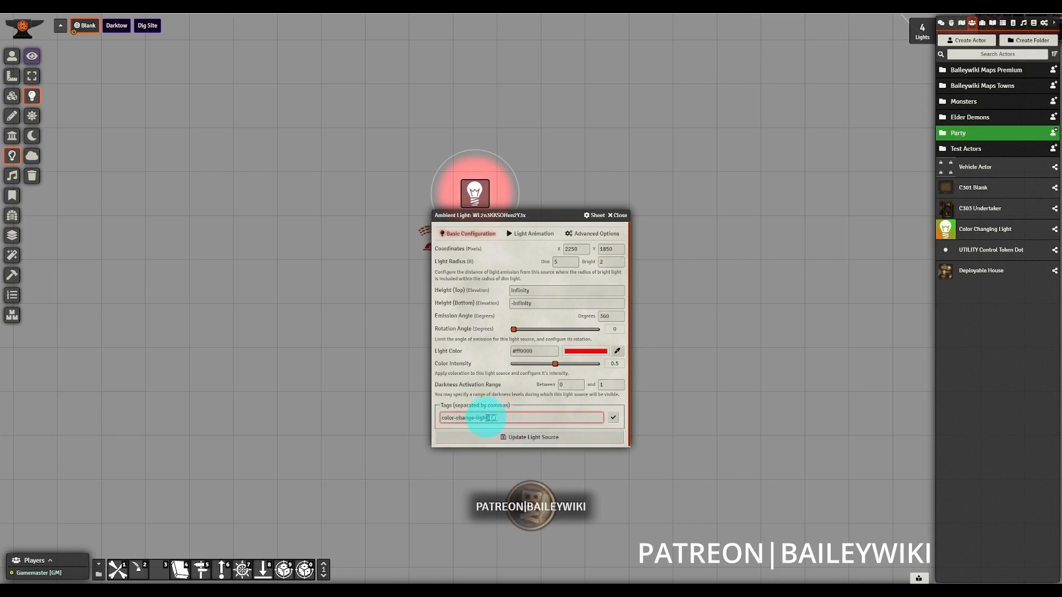
pyautogui.click(530, 436)
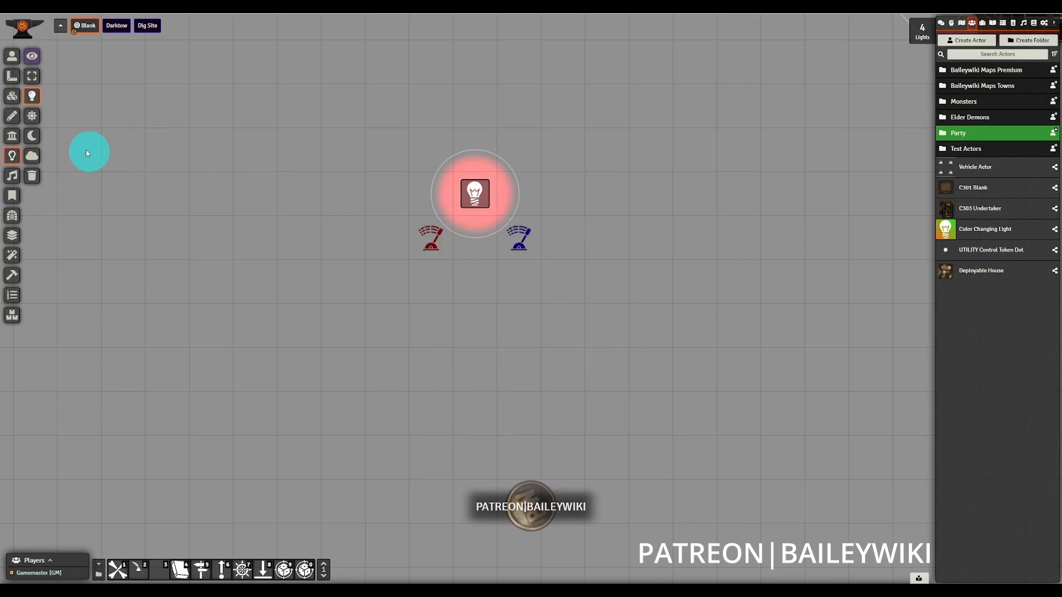
# Set the target tag of the red lever tile's Alter trigger action to color-change-light-{#} and update the tile
pyautogui.click(12, 97)
pyautogui.click(401, 225)
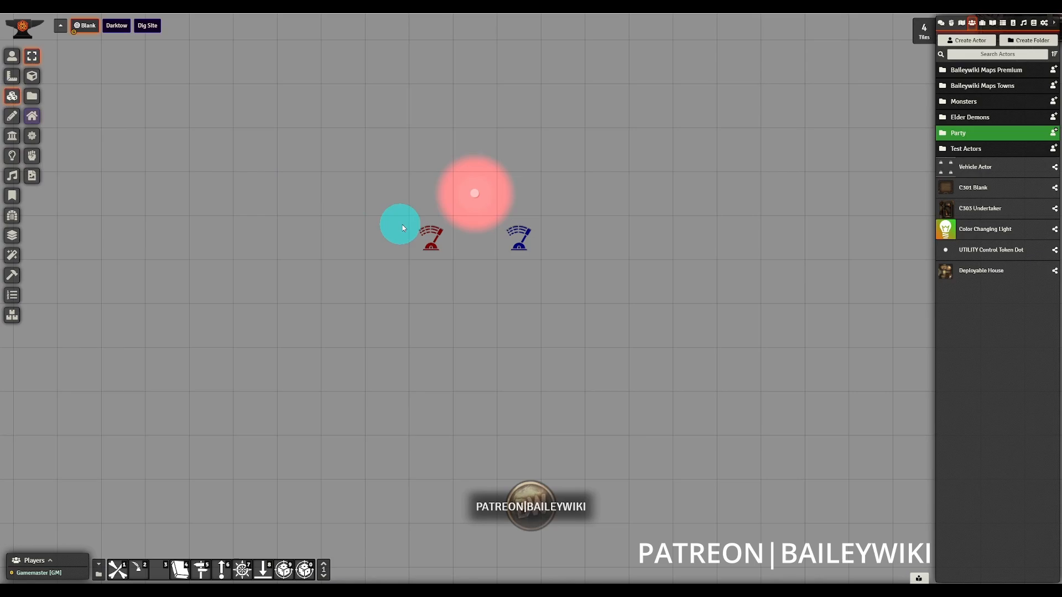
pyautogui.doubleClick(428, 239)
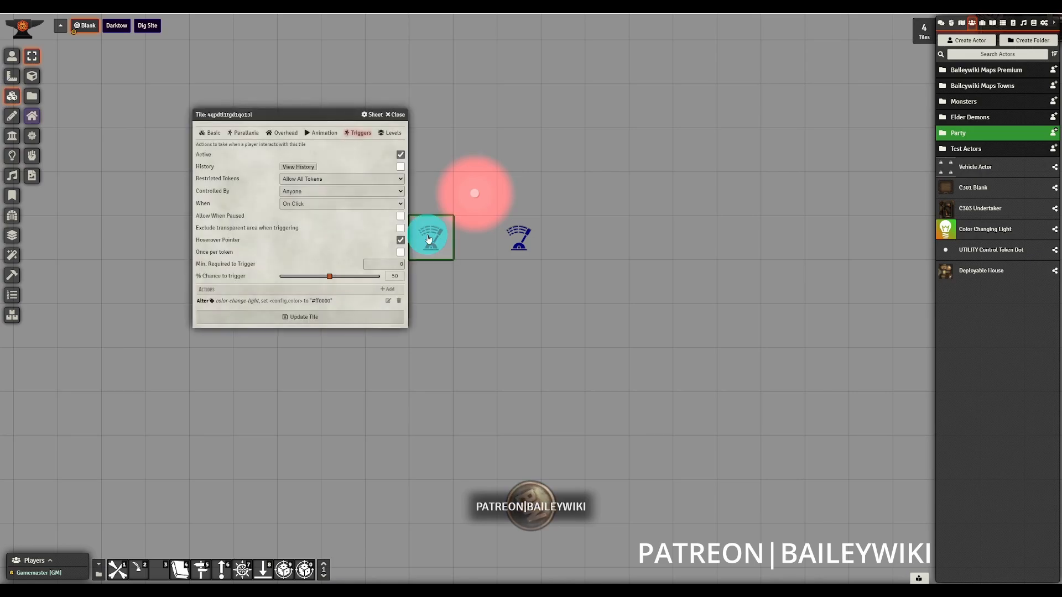
pyautogui.click(389, 301)
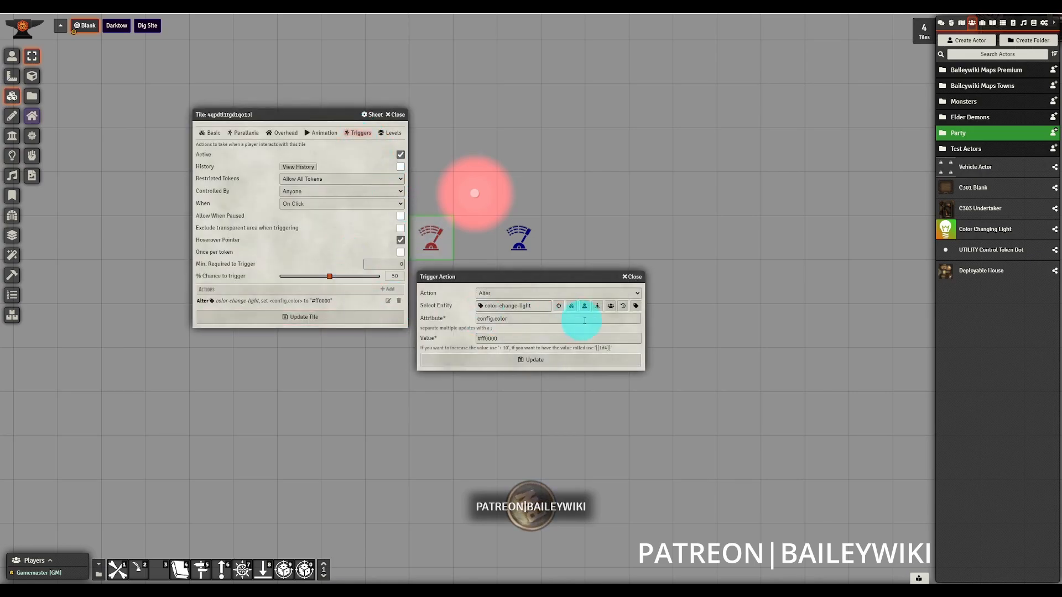
pyautogui.click(636, 308)
pyautogui.click(580, 283)
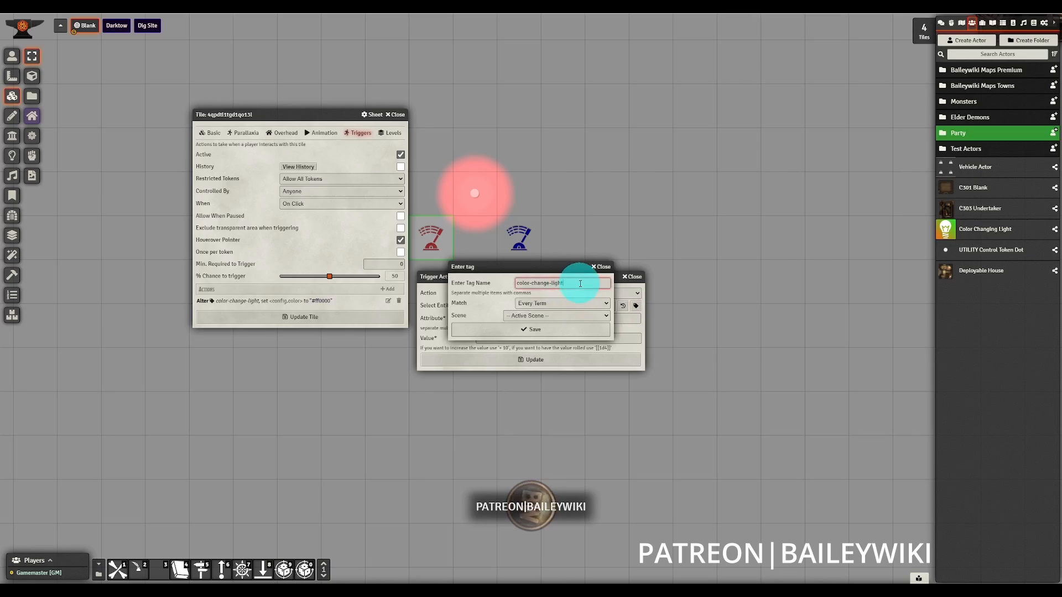
pyautogui.write('-{#}')
pyautogui.click(553, 330)
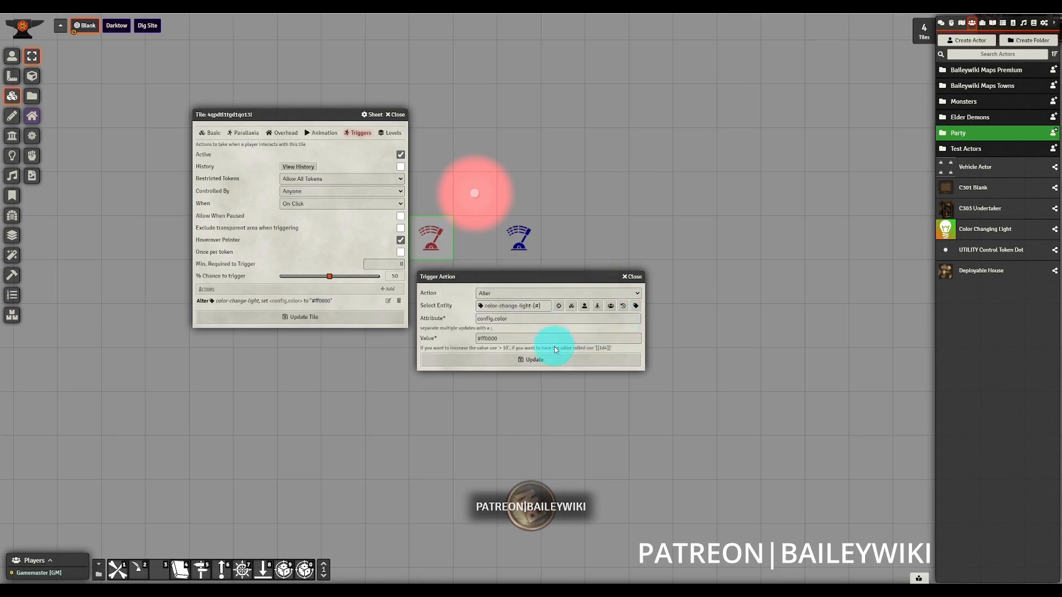
pyautogui.click(530, 360)
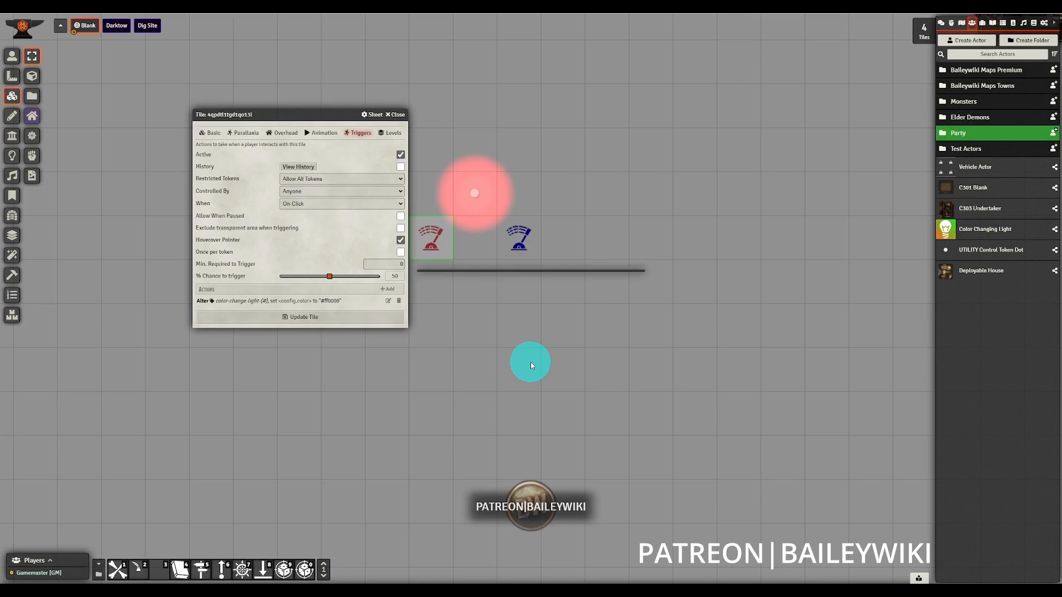
pyautogui.click(340, 316)
# Set the target tag of the blue lever tile's Alter trigger action to color-change-light-{#} and update the tile
pyautogui.click(533, 244)
pyautogui.doubleClick(533, 243)
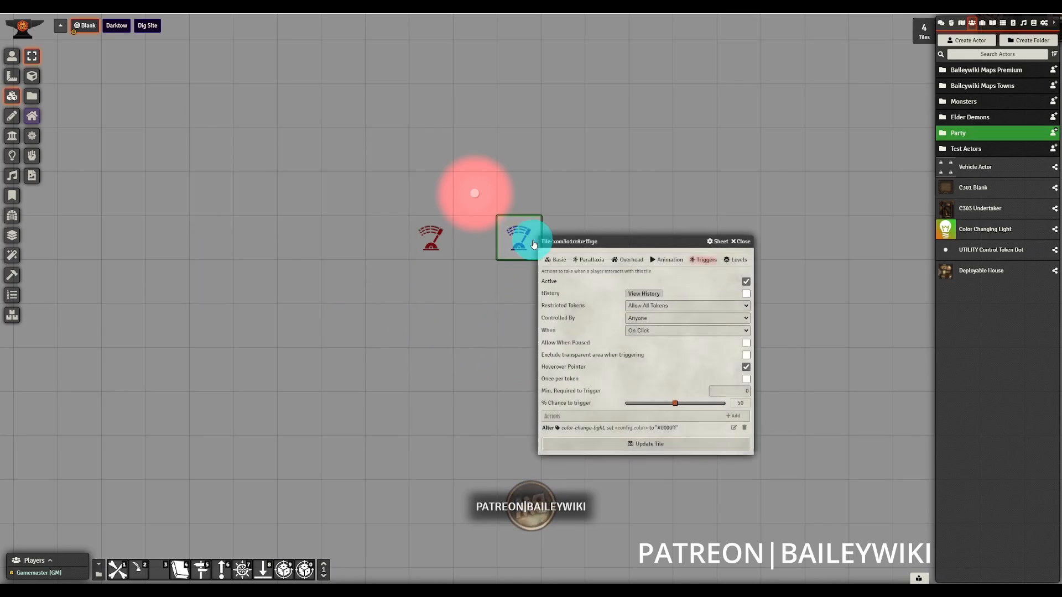
pyautogui.click(733, 430)
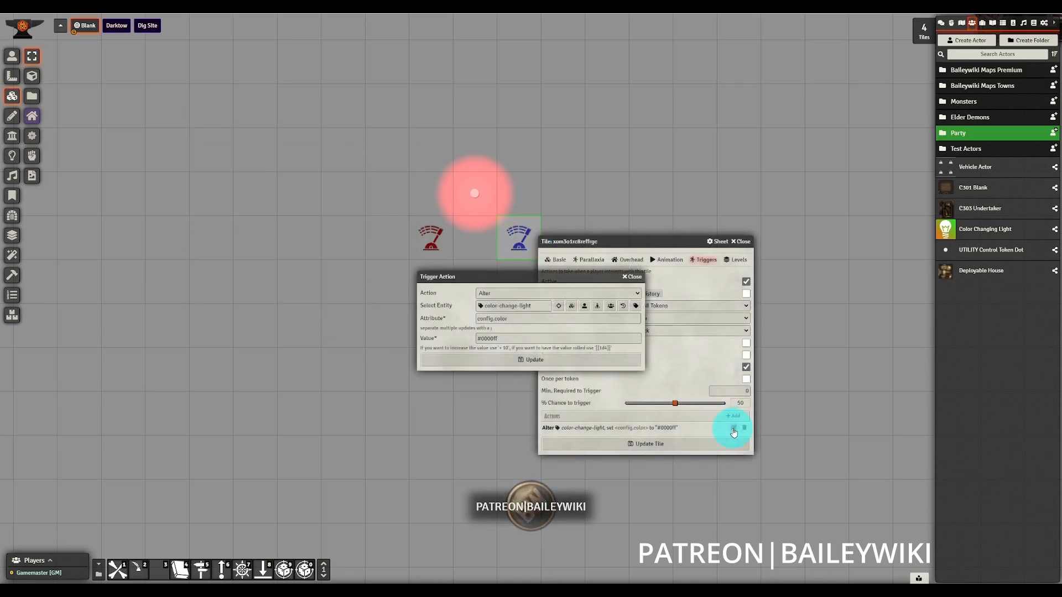
pyautogui.click(633, 306)
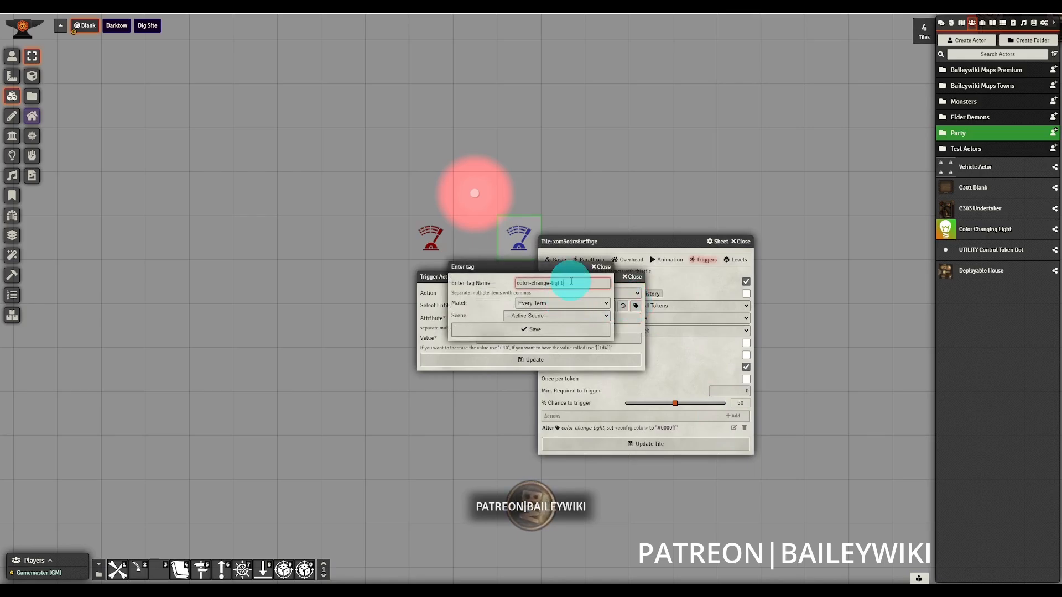
pyautogui.write('-{#}')
pyautogui.click(567, 331)
pyautogui.click(563, 359)
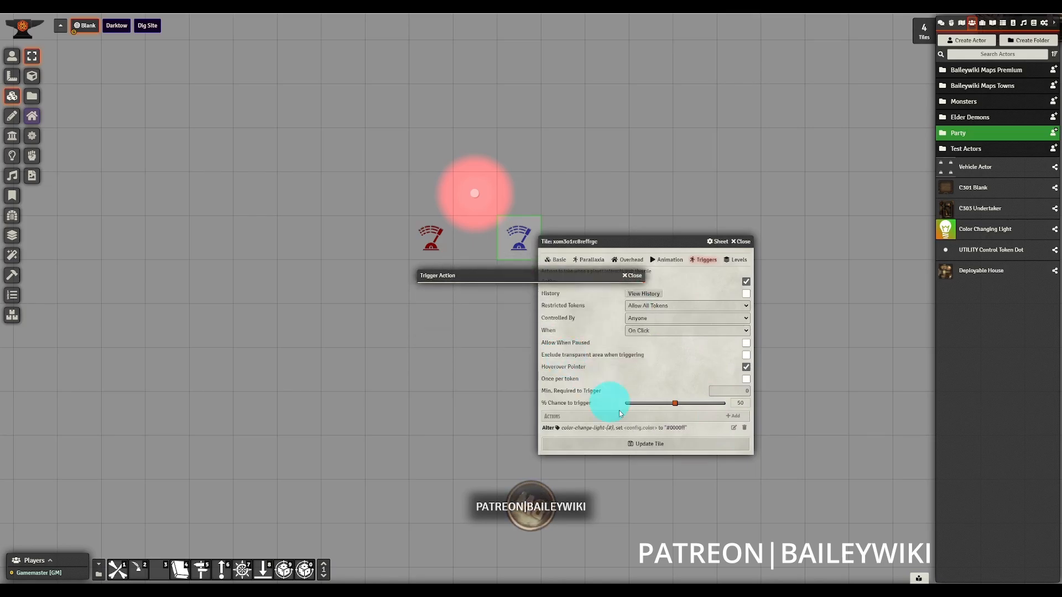
pyautogui.click(667, 445)
# Test the blue and red levers on the token layer by alternating between them twice
pyautogui.click(12, 56)
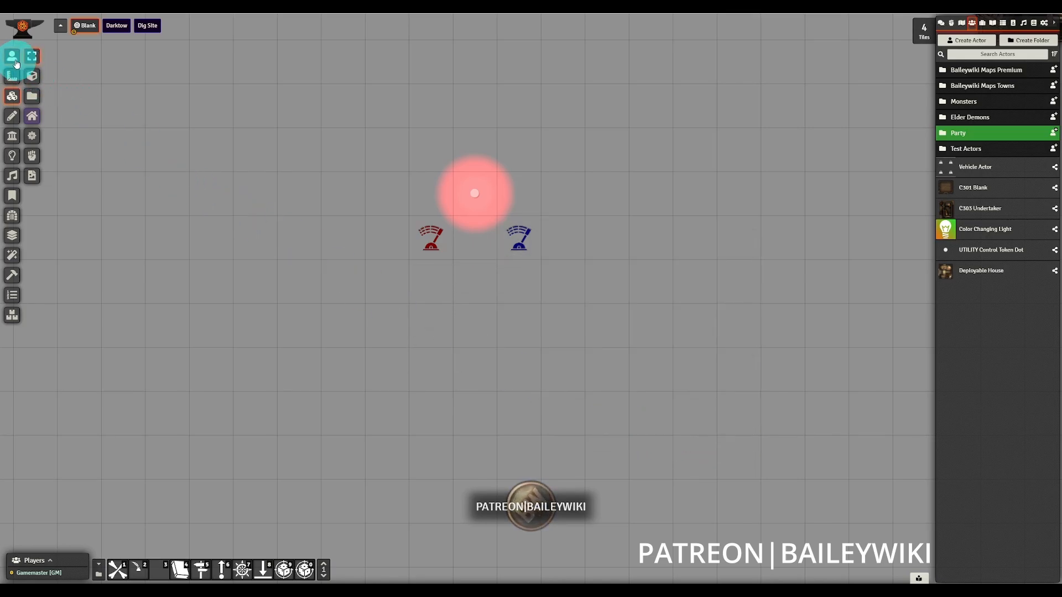
pyautogui.click(519, 250)
pyautogui.click(433, 246)
pyautogui.click(518, 246)
pyautogui.click(436, 246)
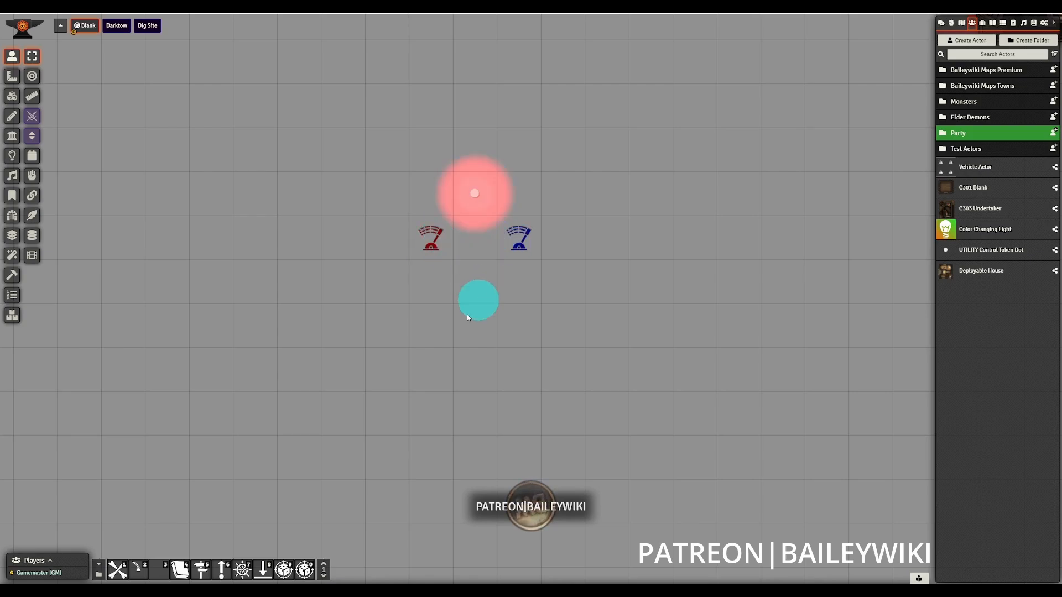
# Assign the light's control token as the prototype token of the Color Changing Light actor and close its sheet
pyautogui.click(475, 192)
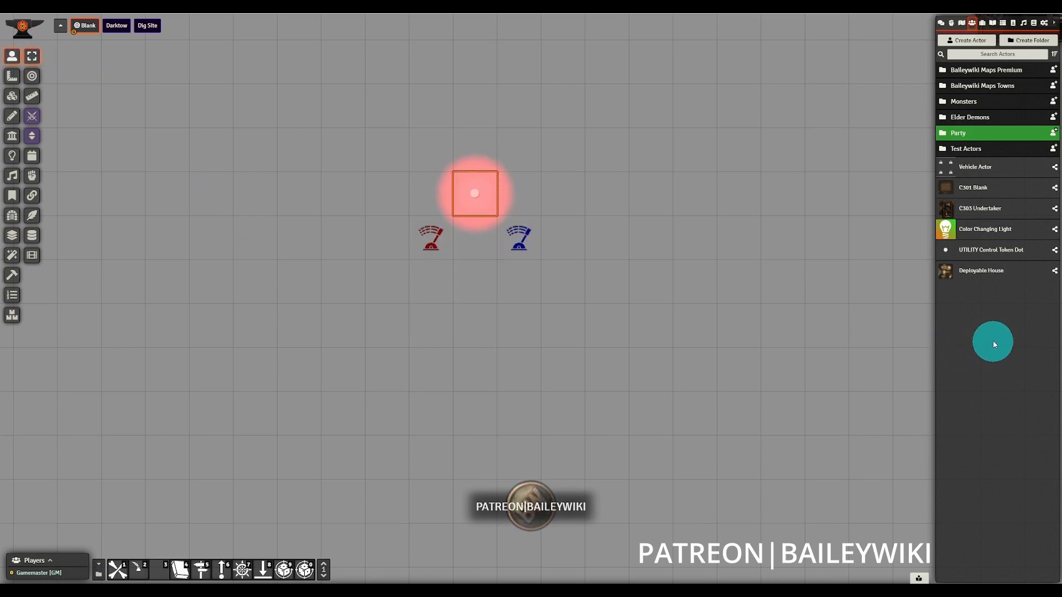
pyautogui.click(987, 229)
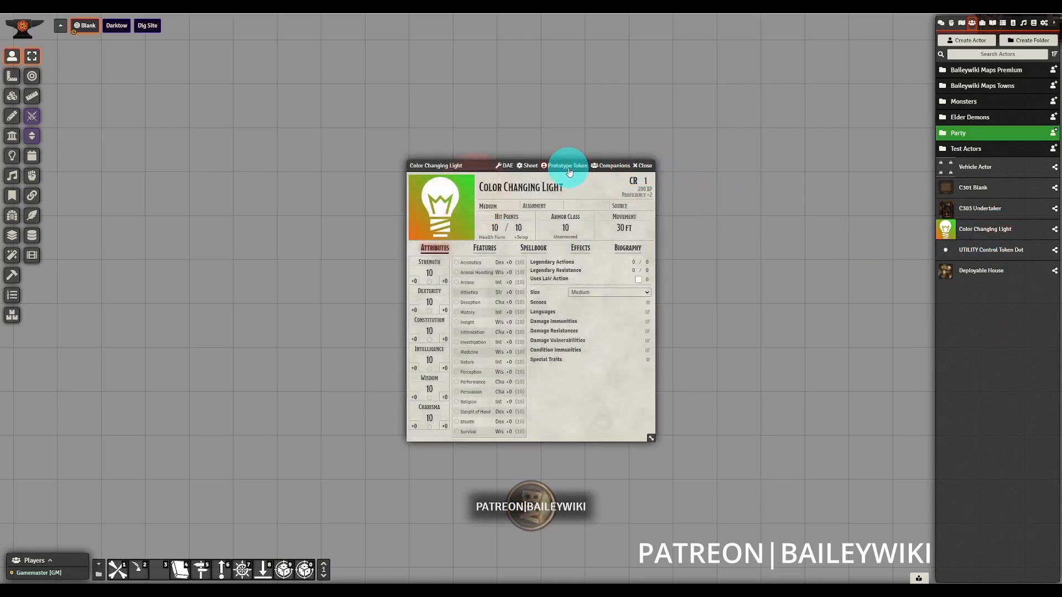
pyautogui.click(568, 167)
pyautogui.click(222, 305)
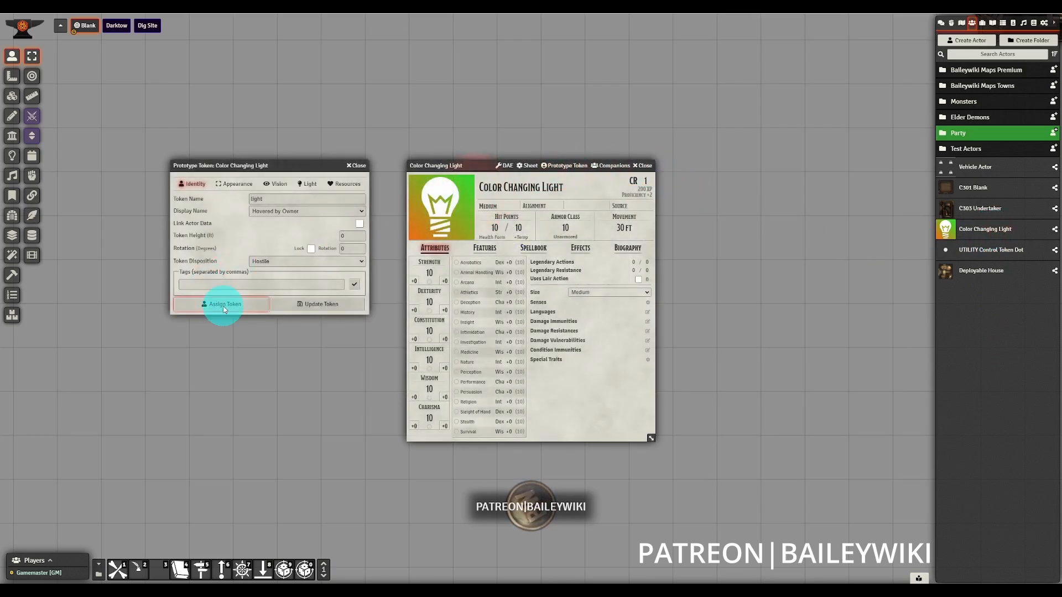
pyautogui.click(645, 166)
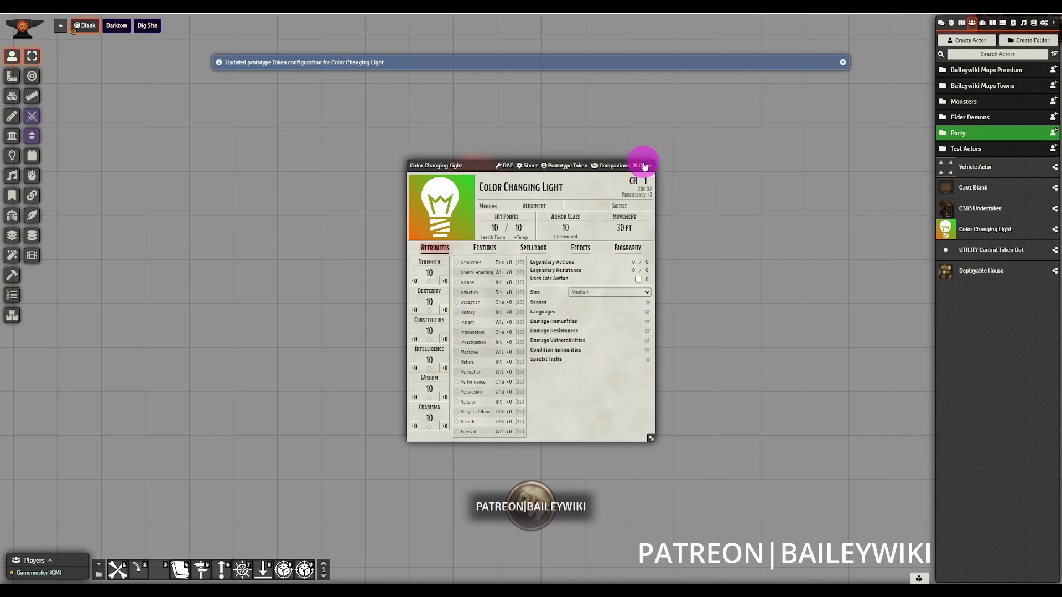
# Deploy a copy of the Color Changing Light three grid squares south of the original and test its blue and red levers
pyautogui.moveTo(973, 229); pyautogui.dragTo(473, 321)
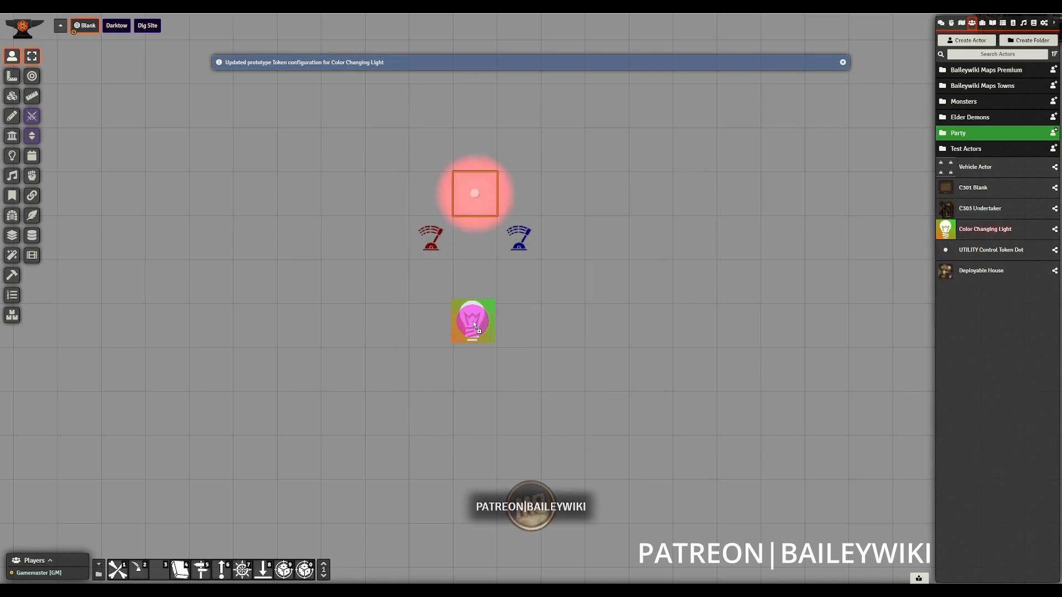
pyautogui.click(573, 384)
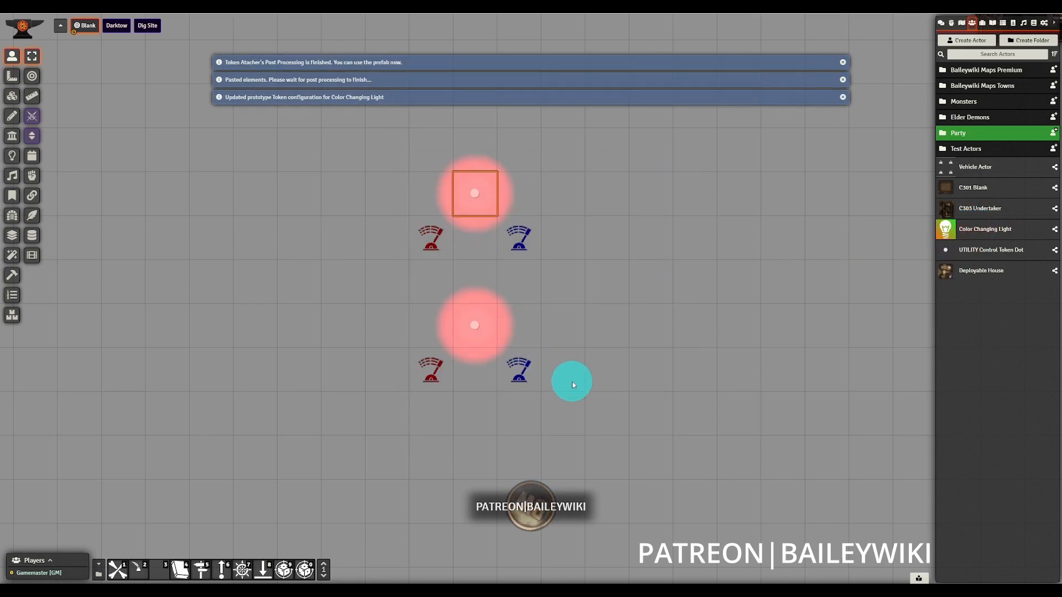
pyautogui.click(518, 372)
pyautogui.click(436, 376)
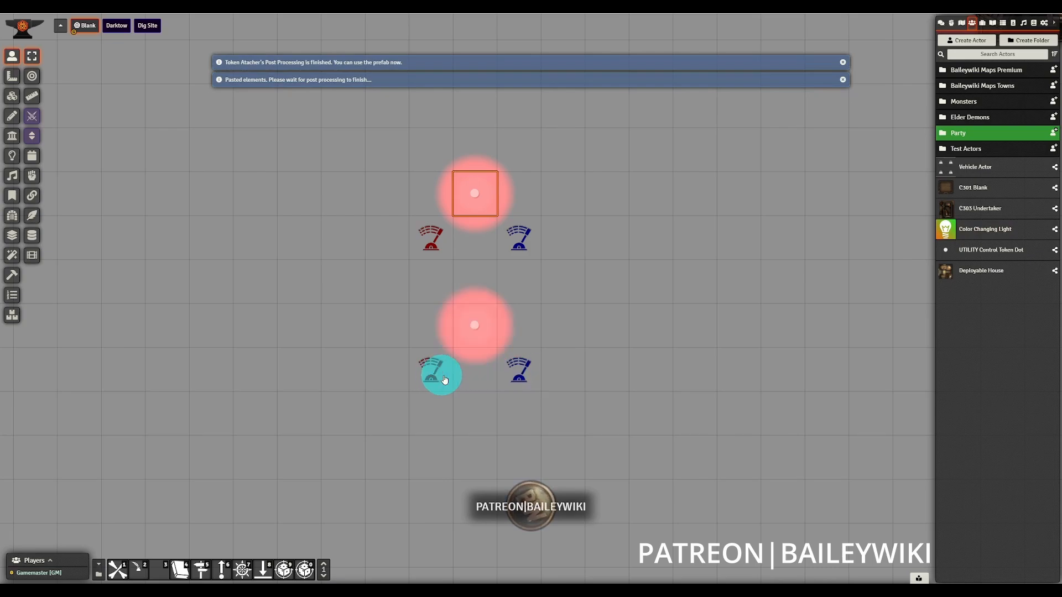
pyautogui.click(518, 369)
pyautogui.click(473, 335)
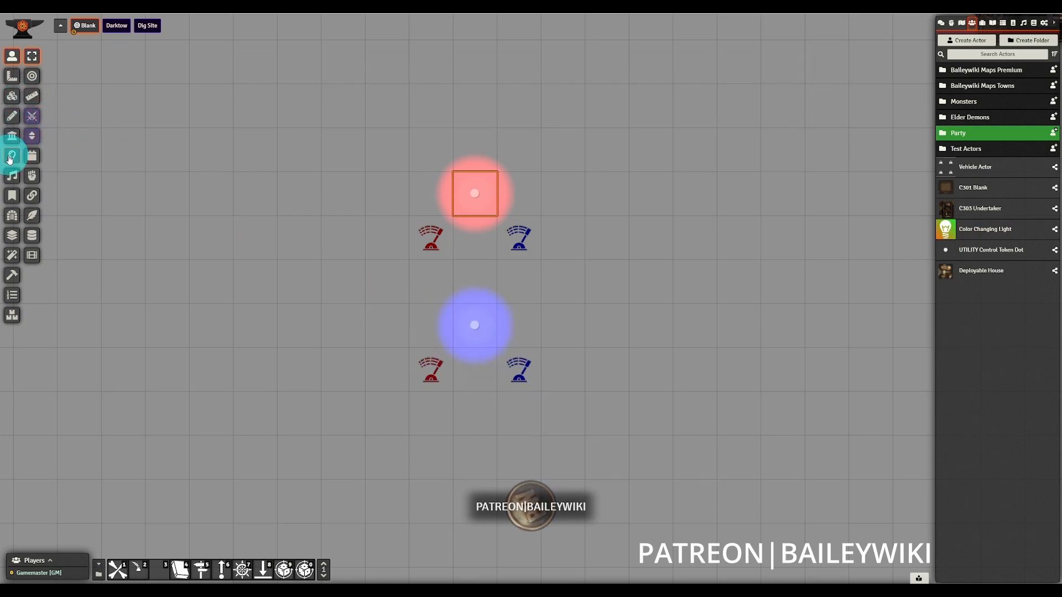
# Compare the tags of the southern and northern ambient lights with their configurations side by side, and close both
pyautogui.click(12, 156)
pyautogui.doubleClick(473, 325)
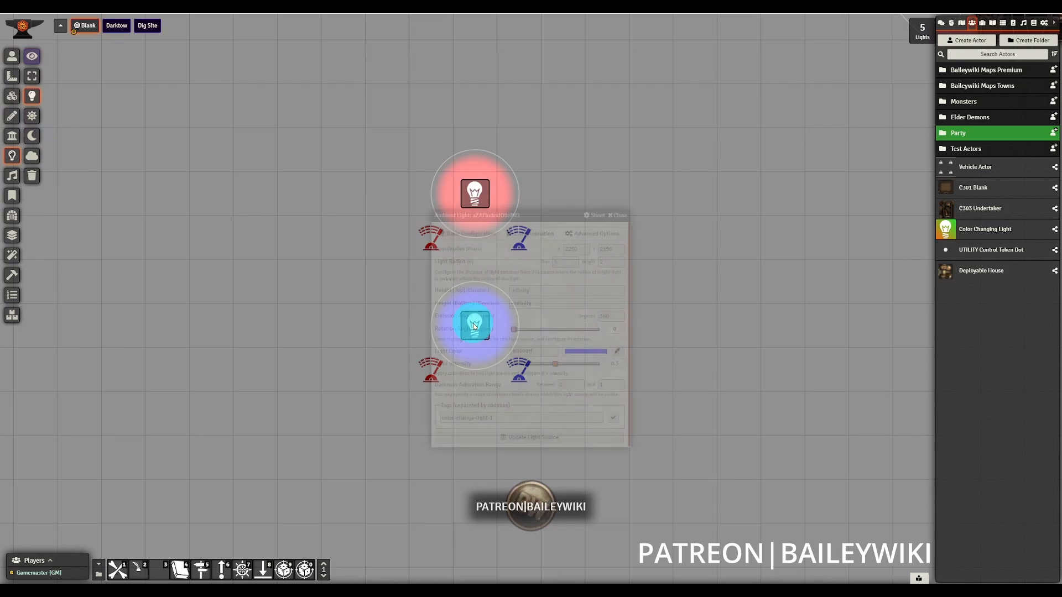
pyautogui.click(487, 417)
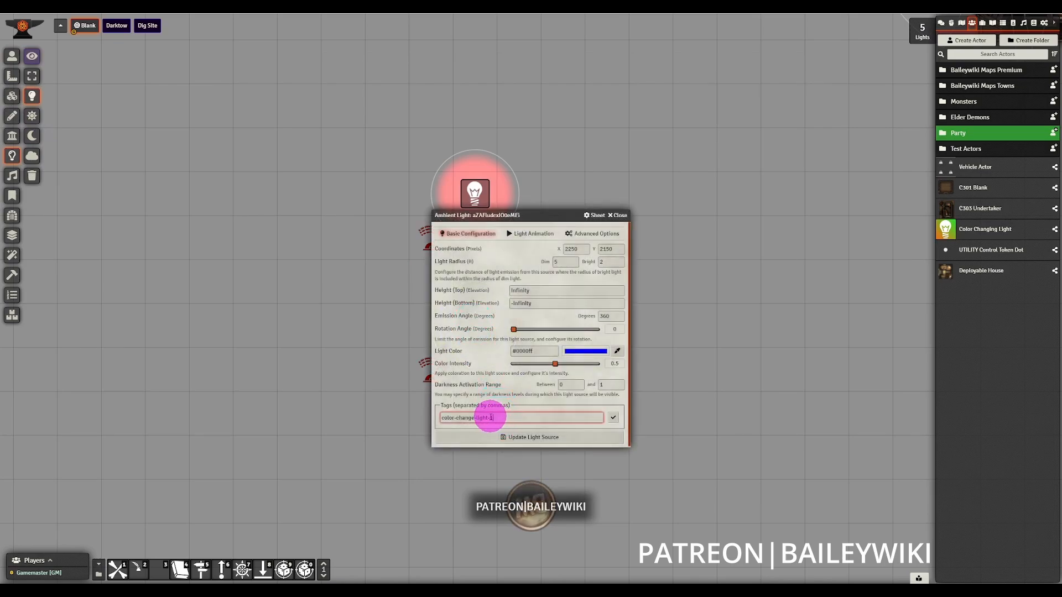
pyautogui.doubleClick(484, 191)
pyautogui.moveTo(508, 215); pyautogui.dragTo(320, 214)
pyautogui.doubleClick(291, 418)
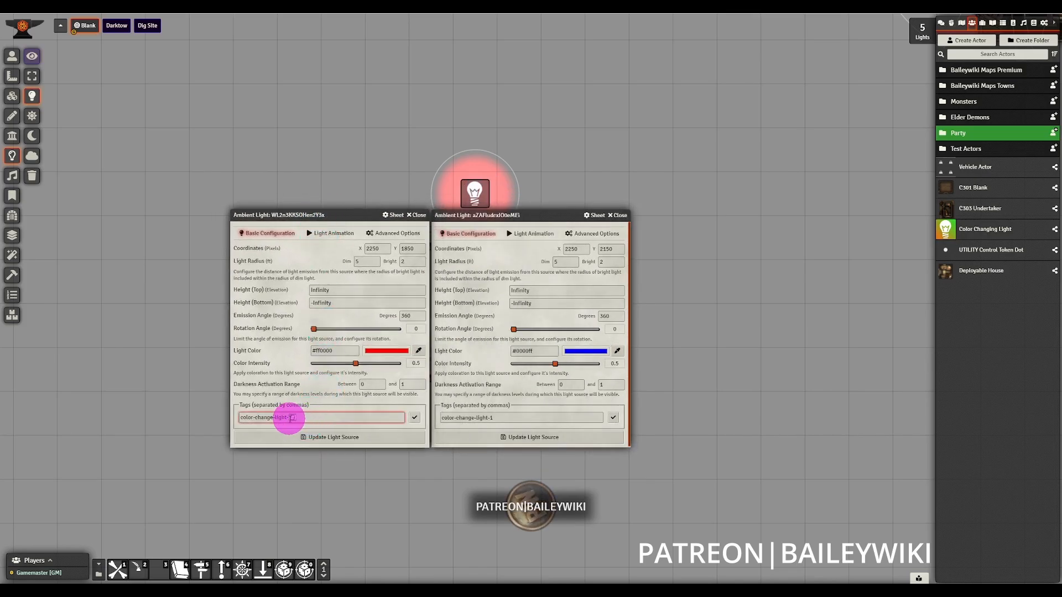
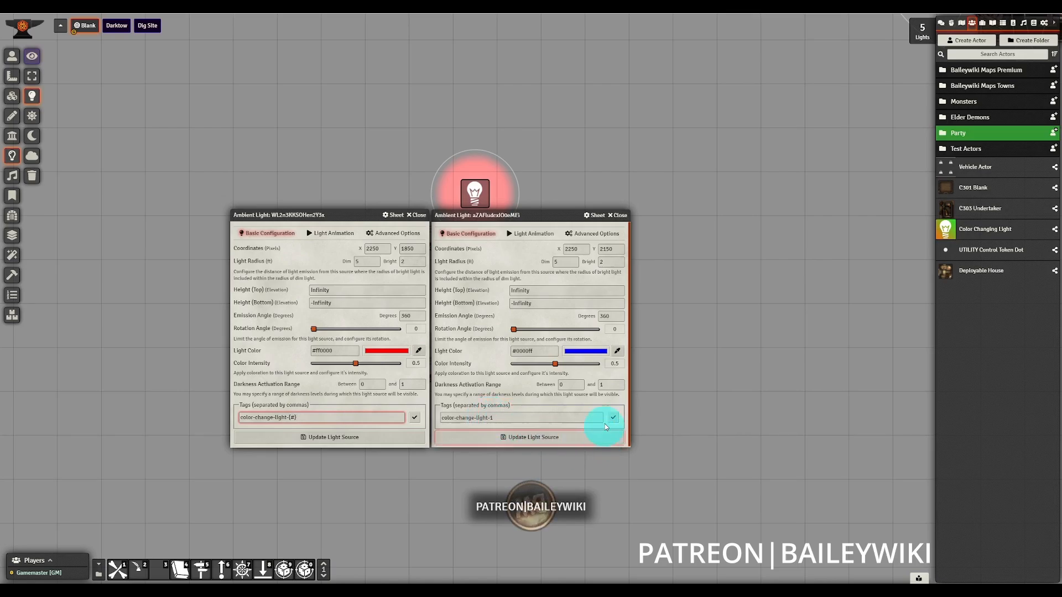
pyautogui.click(617, 216)
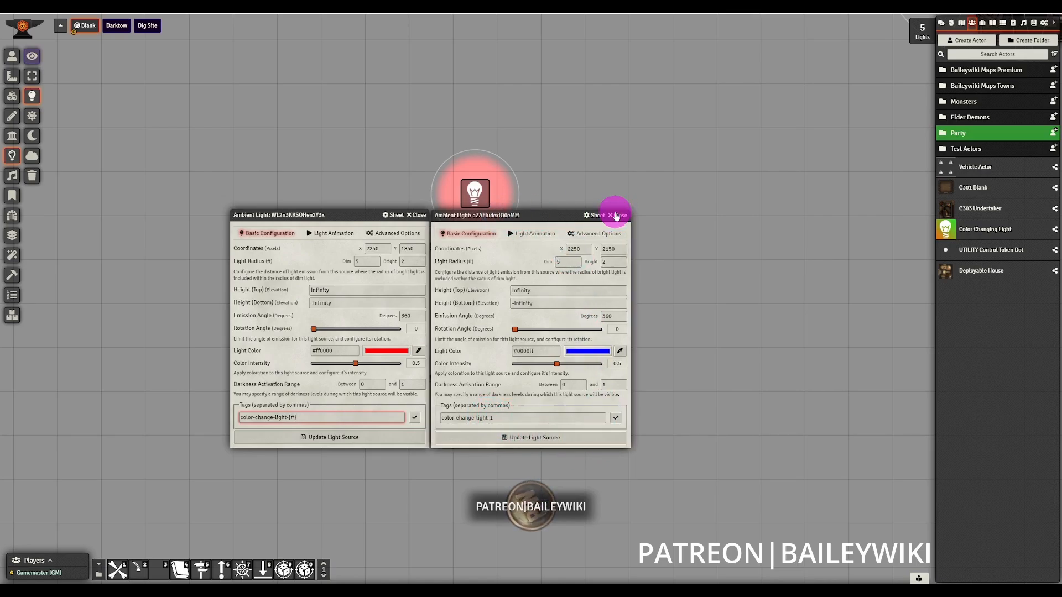
pyautogui.click(423, 215)
# Compare the tags targeted by the trigger actions of the southern and northern red lever tiles, and close both tile settings
pyautogui.click(12, 95)
pyautogui.click(428, 376)
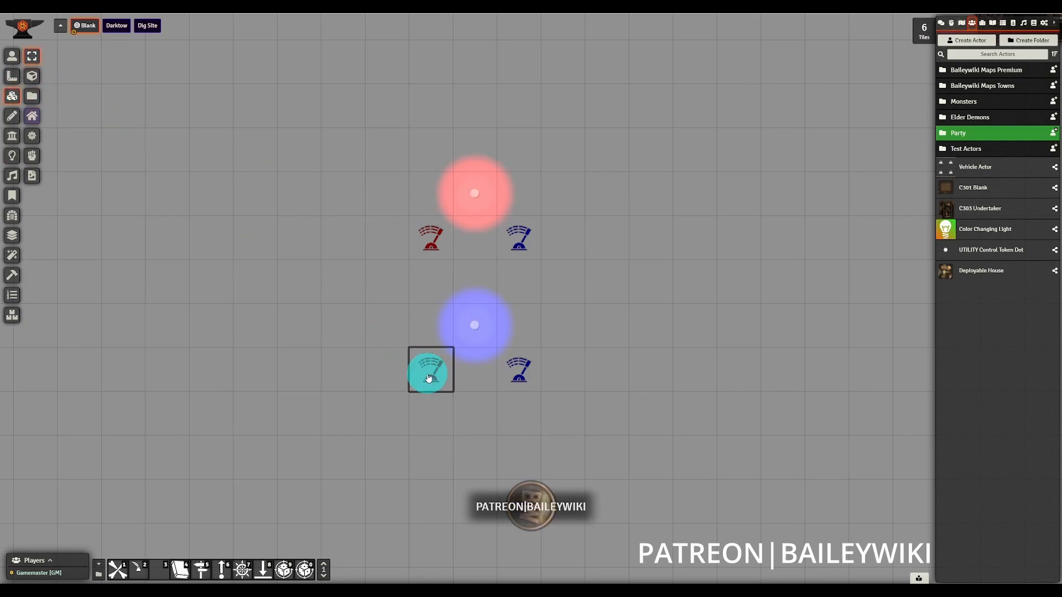
pyautogui.doubleClick(428, 377)
pyautogui.click(603, 240)
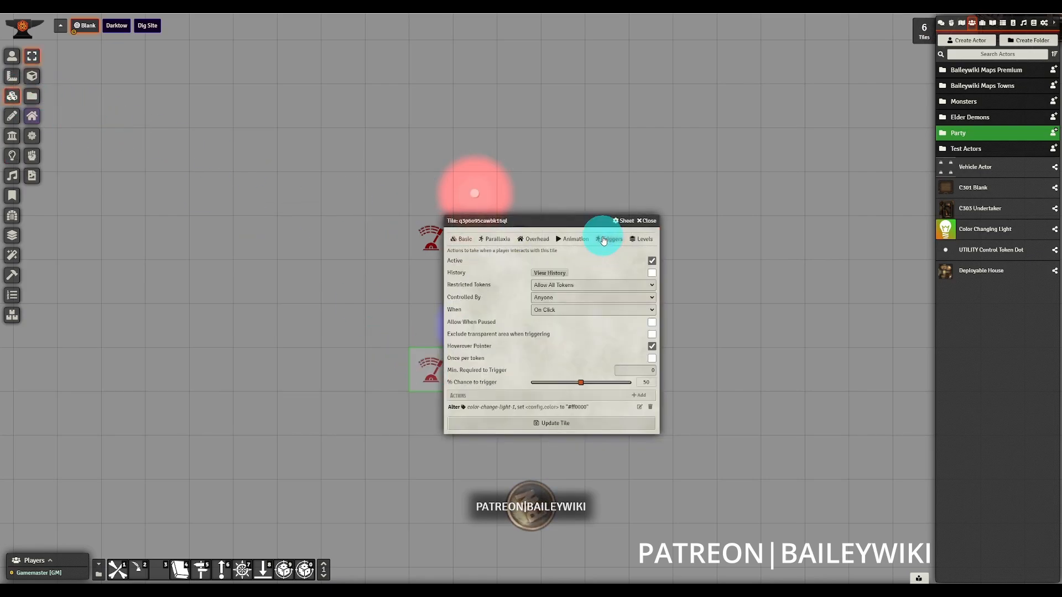
pyautogui.doubleClick(425, 238)
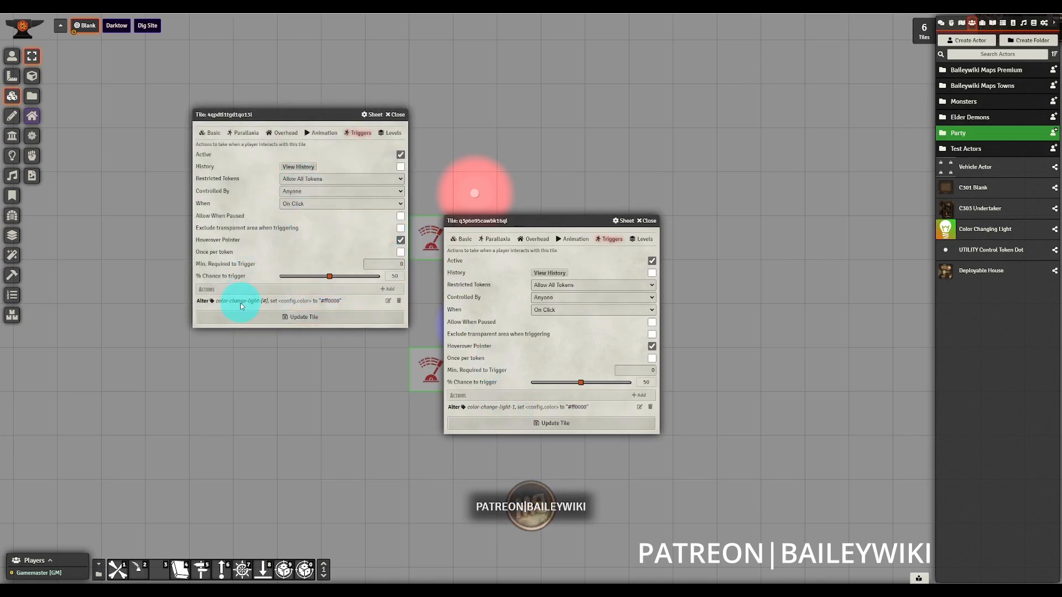
pyautogui.click(394, 114)
pyautogui.click(646, 220)
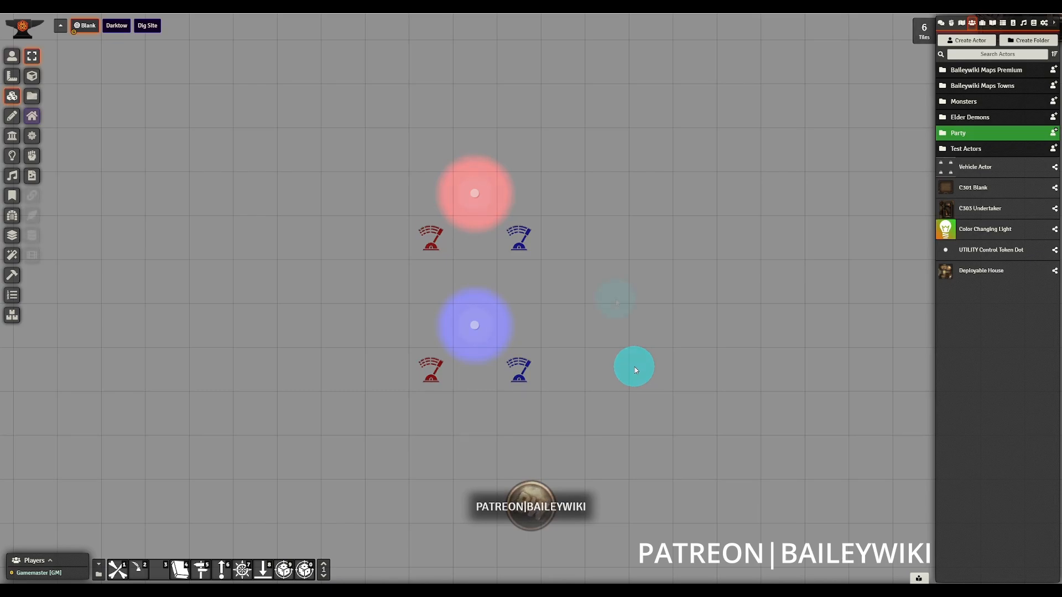
# Deploy a fresh copy of the Color Changing Light actor near the middle of the scene
pyautogui.moveTo(991, 229); pyautogui.dragTo(524, 251)
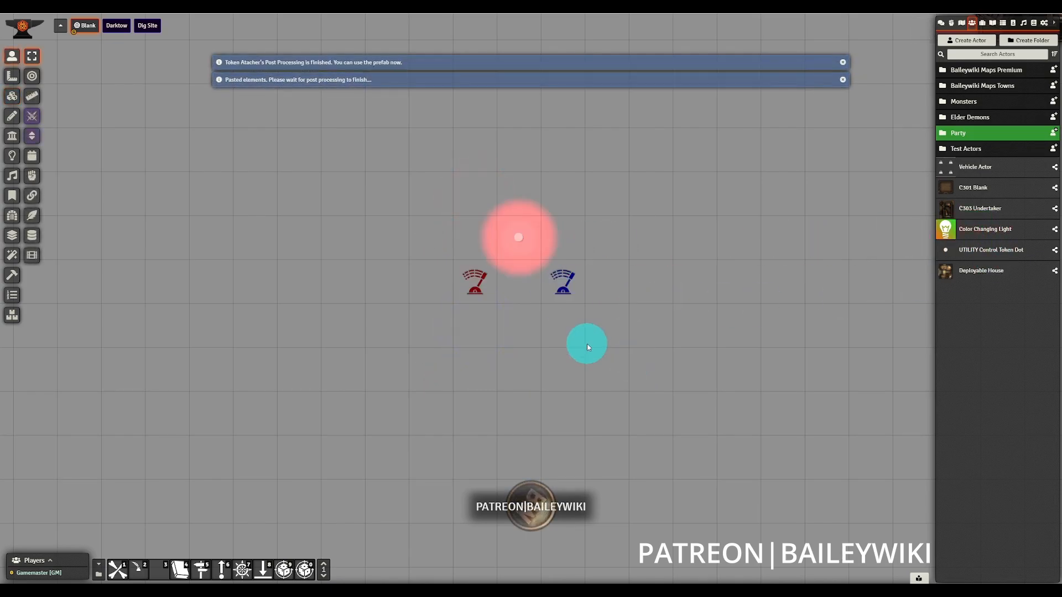
# Check which tag the deployed light's red lever targets in its trigger action, and close the tile settings
pyautogui.click(13, 103)
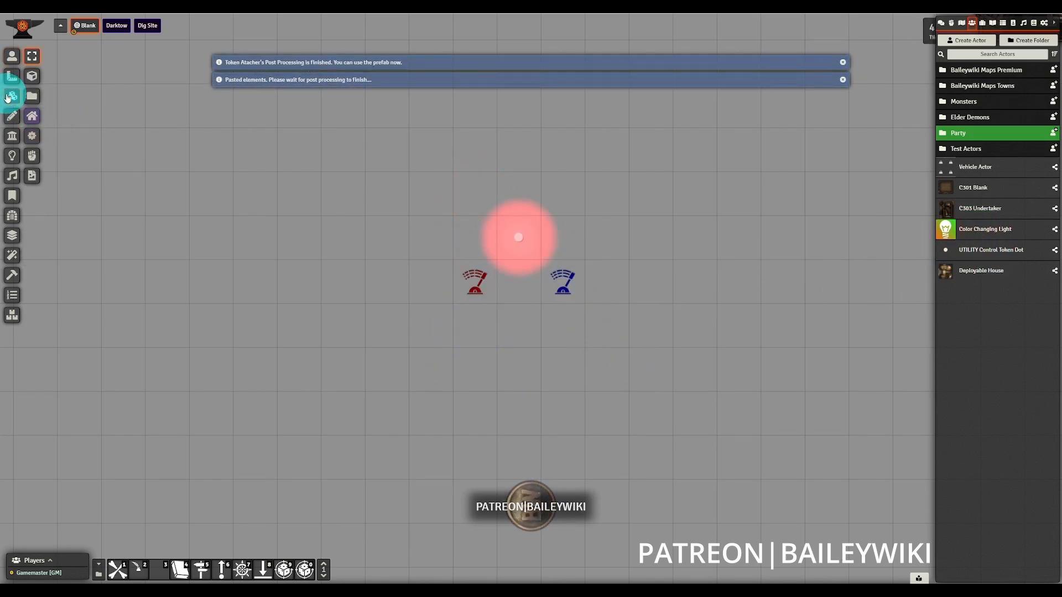
pyautogui.doubleClick(475, 281)
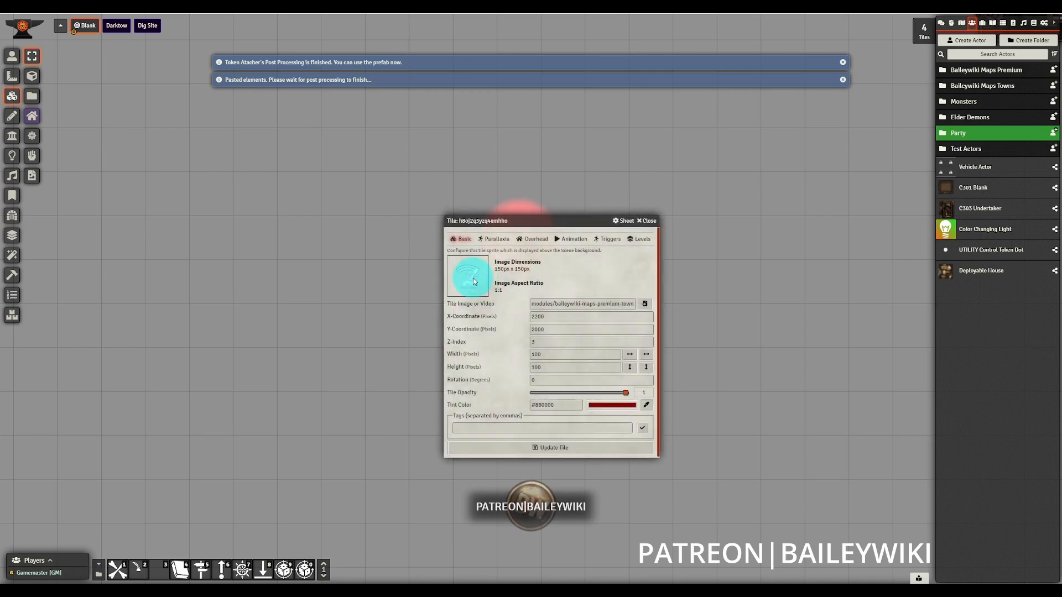
pyautogui.click(607, 238)
pyautogui.click(644, 221)
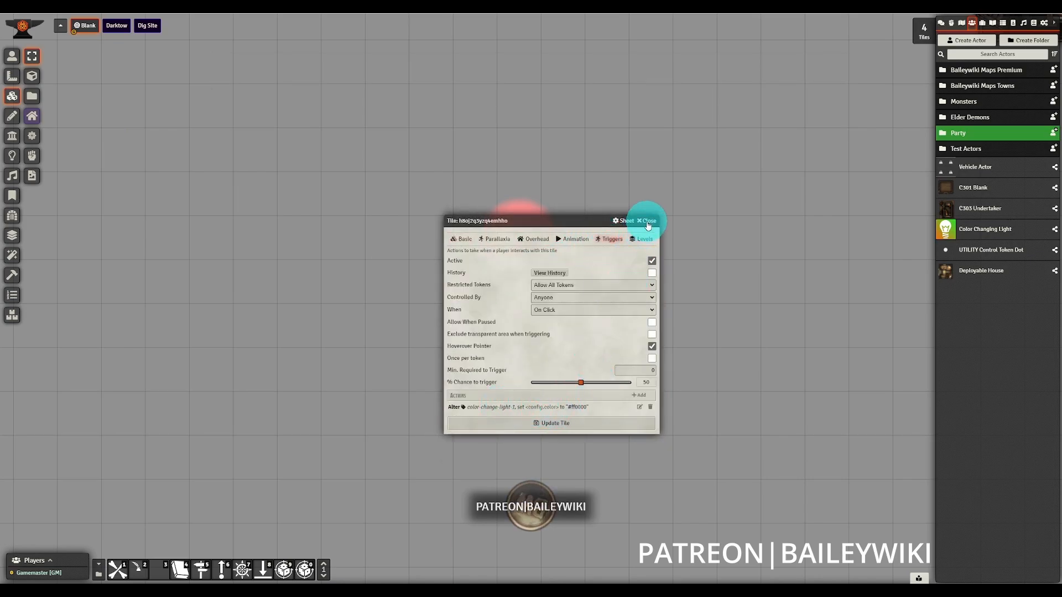
pyautogui.click(579, 279)
# Delete the deployed Color Changing Light token together with its attached light and levers
pyautogui.click(19, 56)
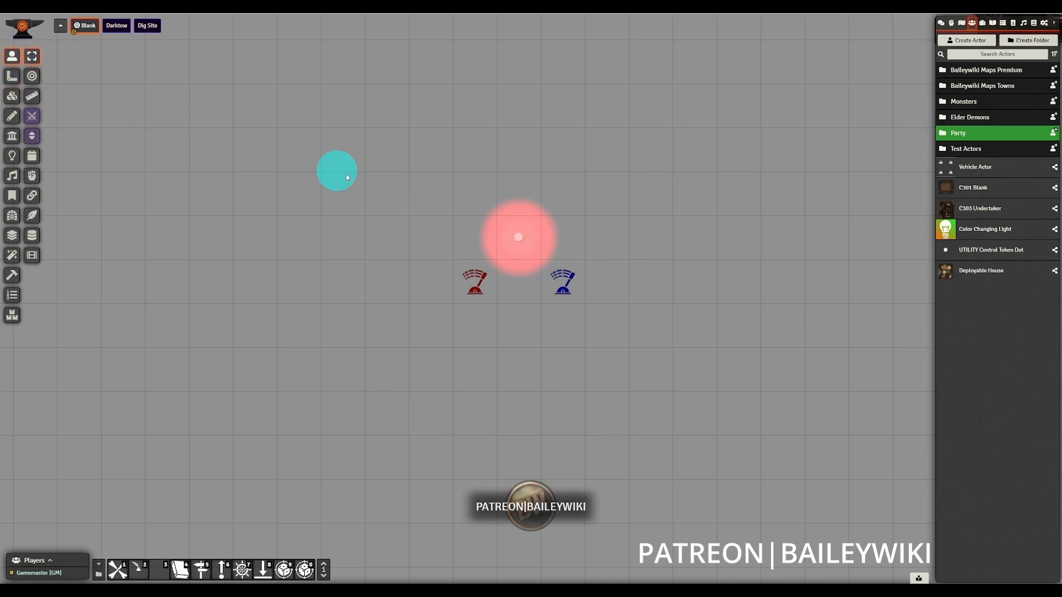
pyautogui.click(531, 237)
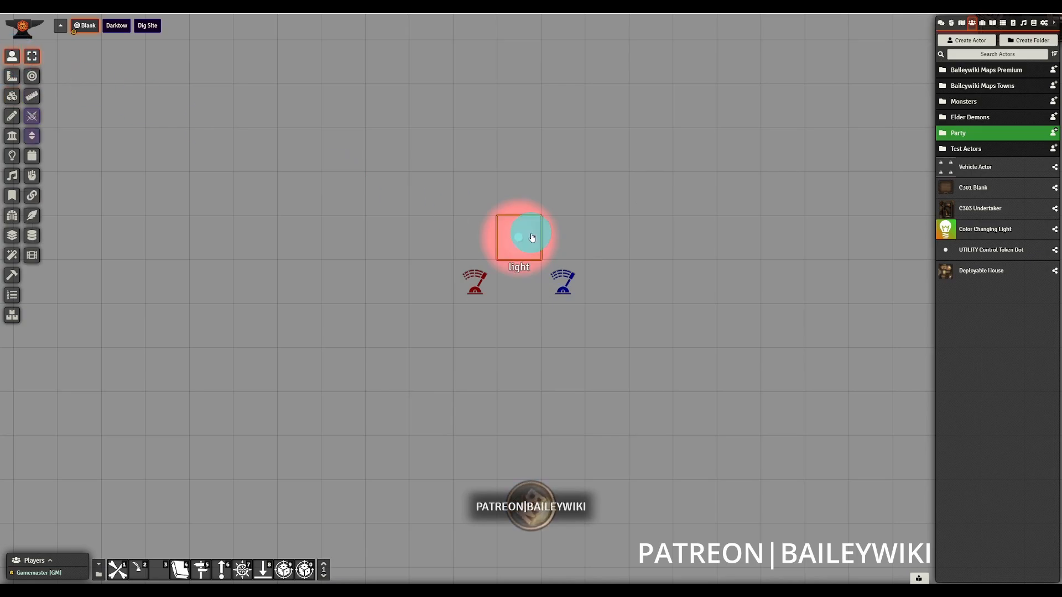
pyautogui.press('Delete')
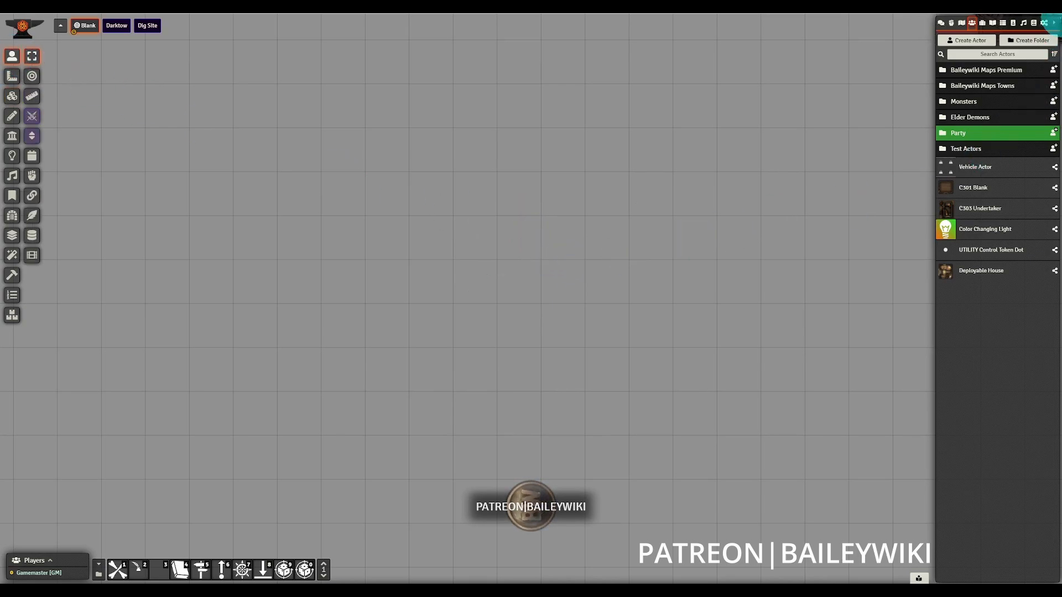
# Look up the Tagger keybinding for not applying tag rules on drop in the control configuration, and close it
pyautogui.click(1043, 24)
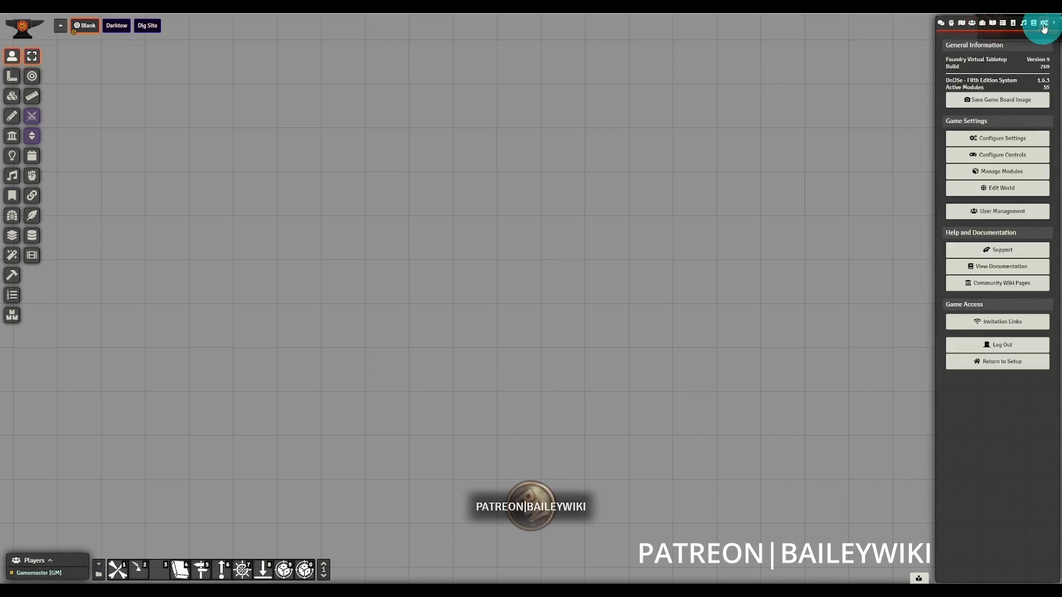
pyautogui.click(993, 156)
pyautogui.click(386, 307)
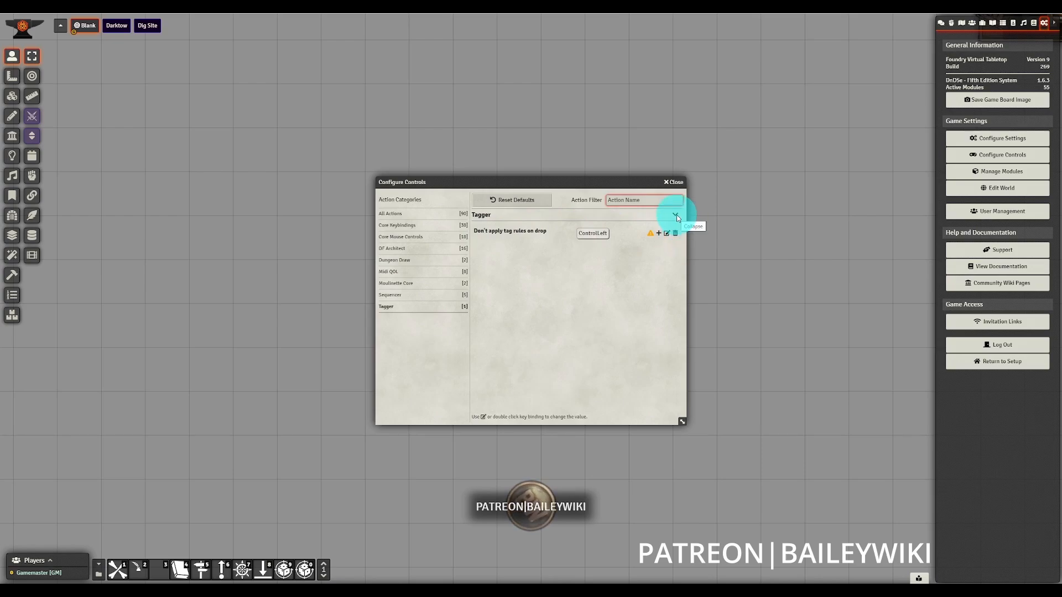
pyautogui.click(679, 185)
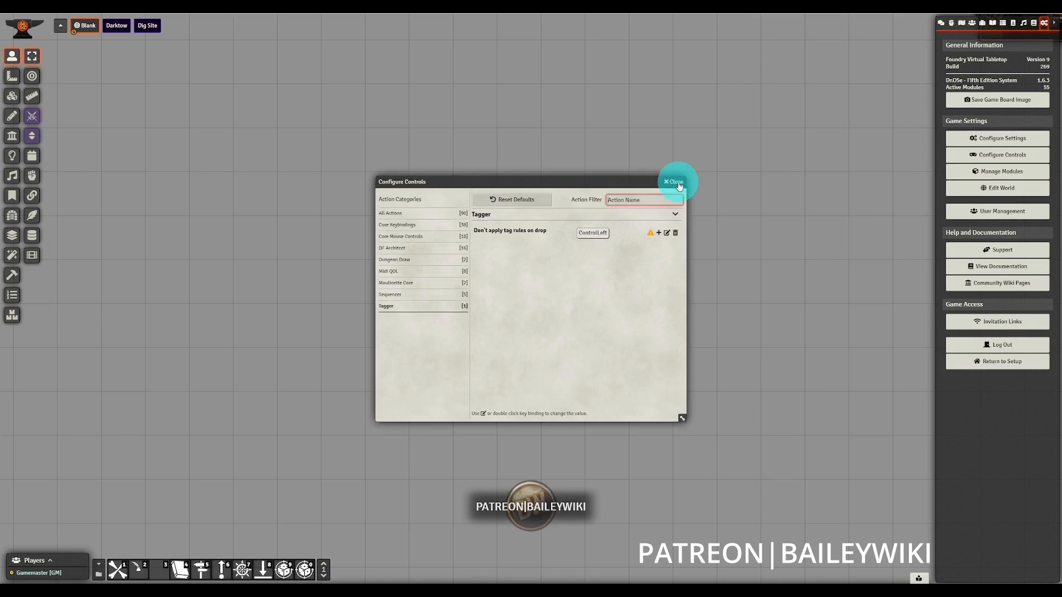
# Deploy two Color Changing Light copies six grid squares apart in one row, dropping the eastern one without applying tag rules
pyautogui.click(971, 24)
pyautogui.click(993, 233)
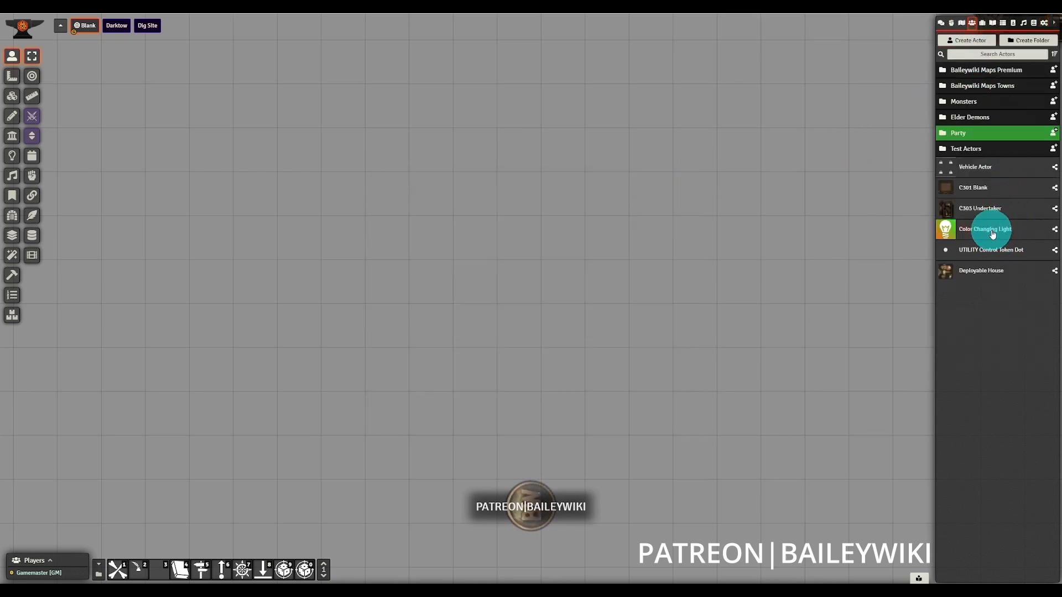
pyautogui.moveTo(992, 233); pyautogui.dragTo(343, 236)
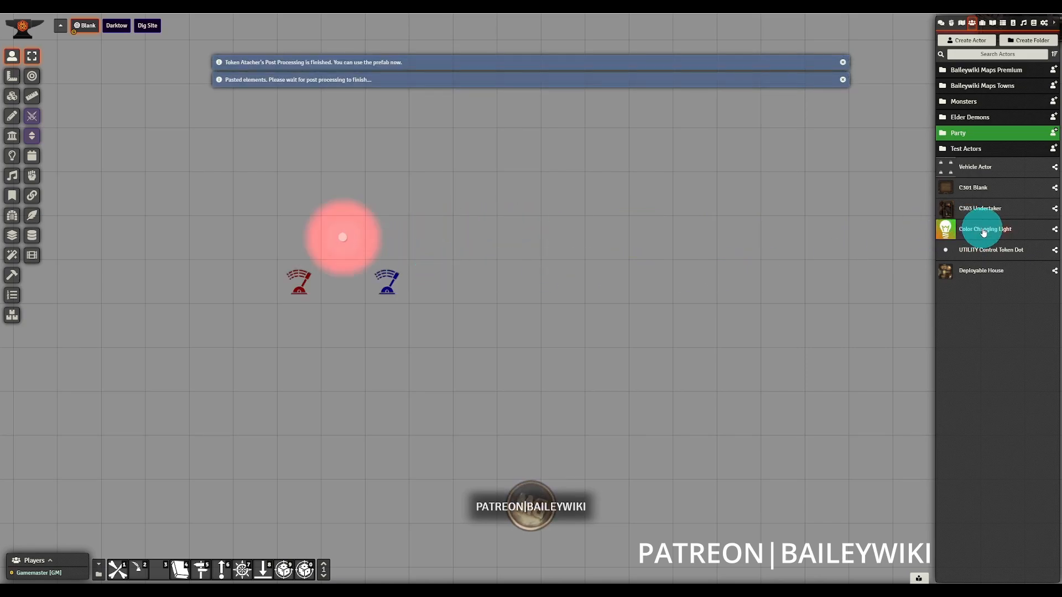
pyautogui.moveTo(983, 232); pyautogui.dragTo(608, 238)
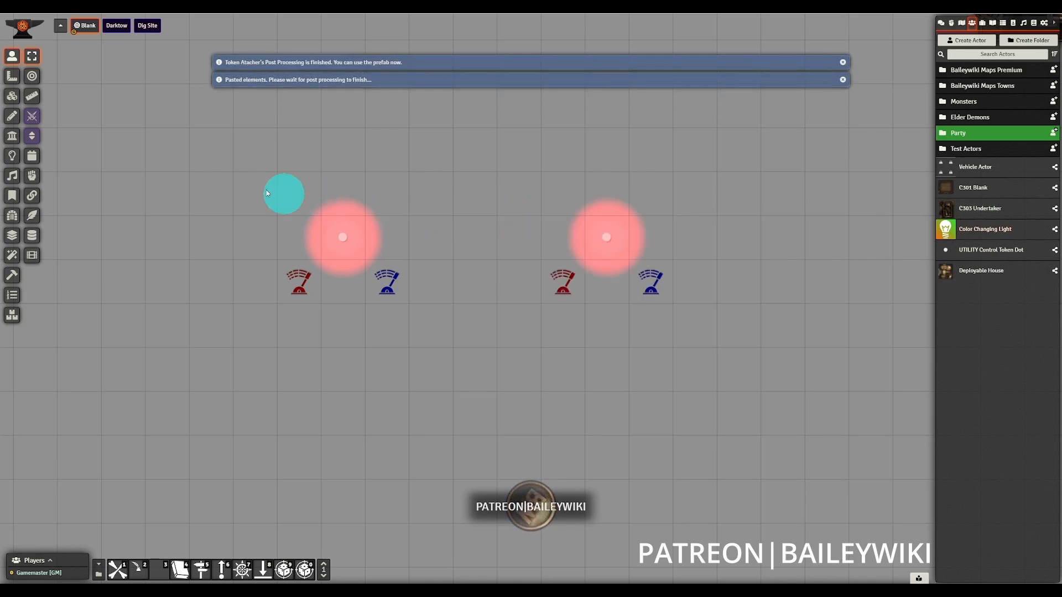
# Compare the tags of the western and eastern ambient lights in their configurations, and close them
pyautogui.click(12, 155)
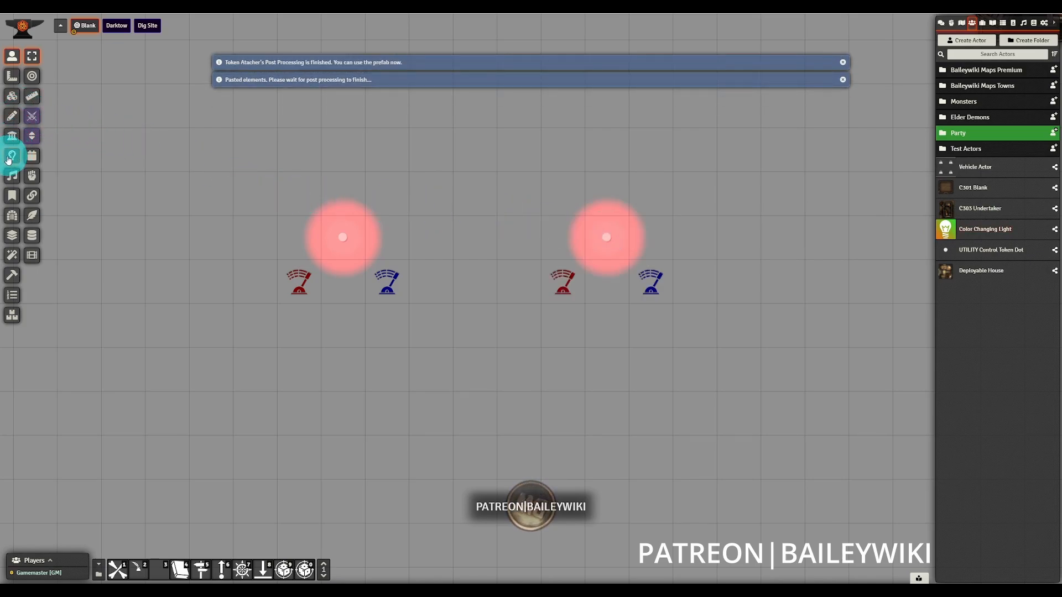
pyautogui.doubleClick(332, 235)
pyautogui.click(618, 215)
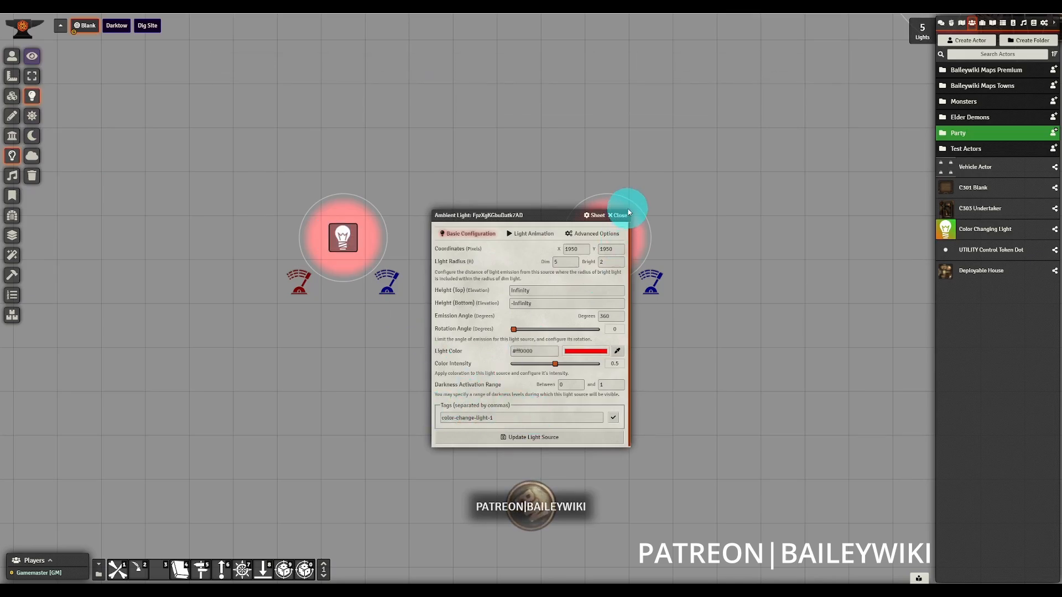
pyautogui.doubleClick(605, 236)
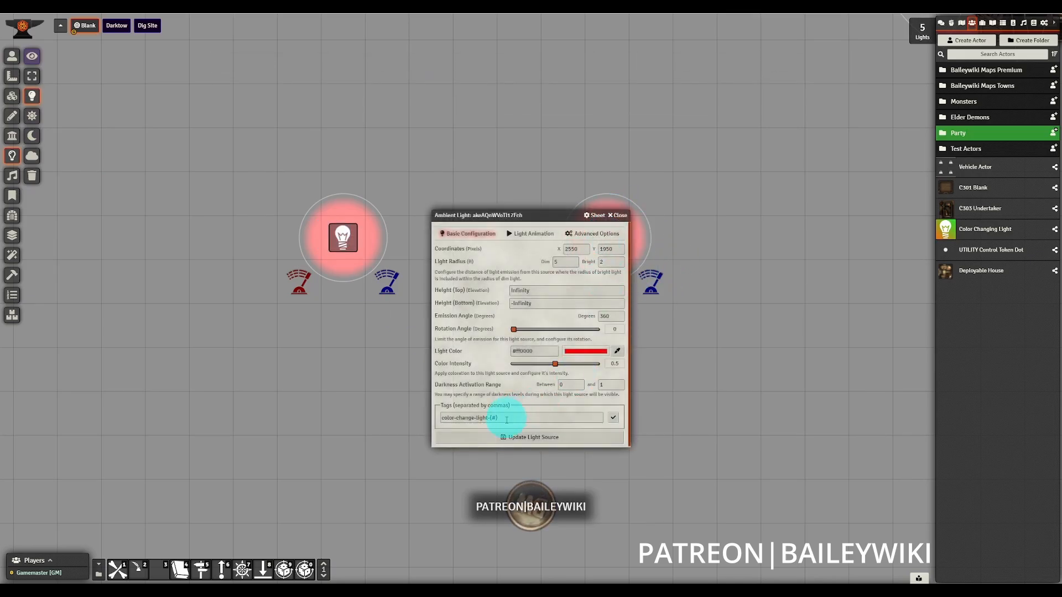
pyautogui.click(617, 215)
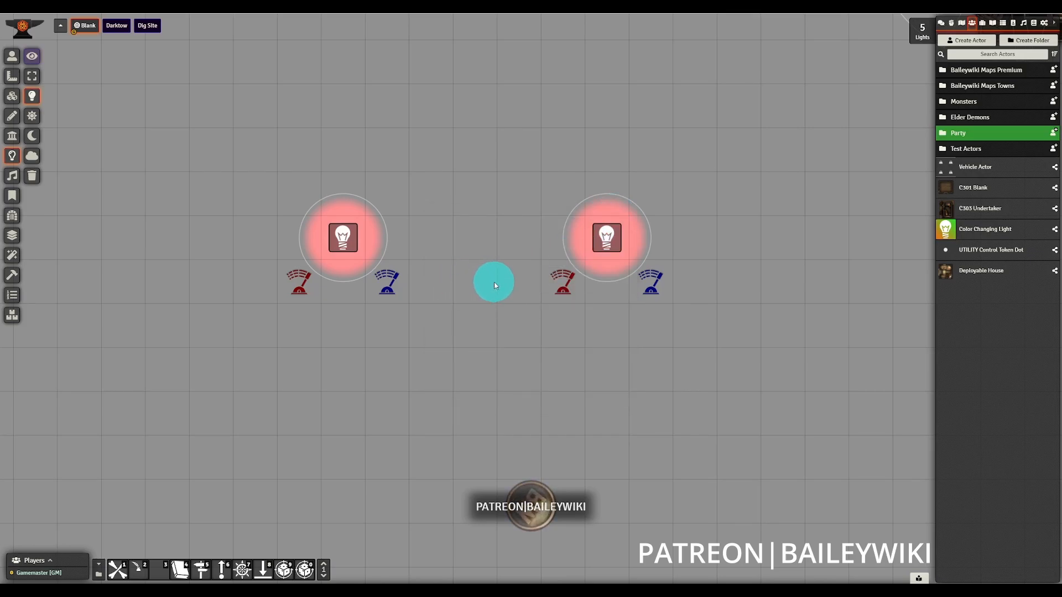
pyautogui.doubleClick(608, 250)
pyautogui.click(616, 216)
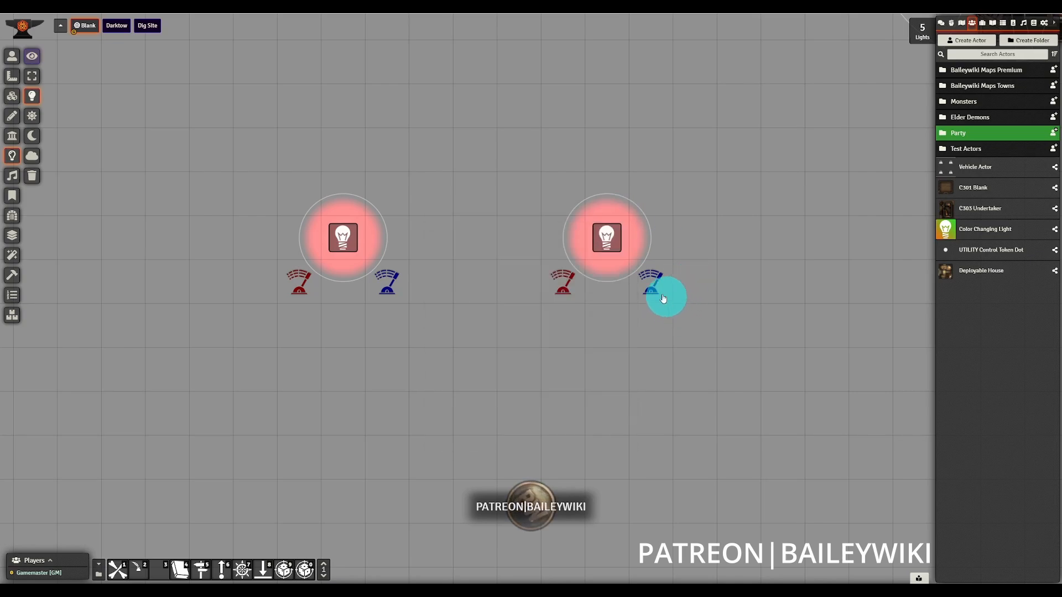
# Set the tint color of the eastern light's blue lever tile to green, #008800, and update the tile
pyautogui.click(12, 95)
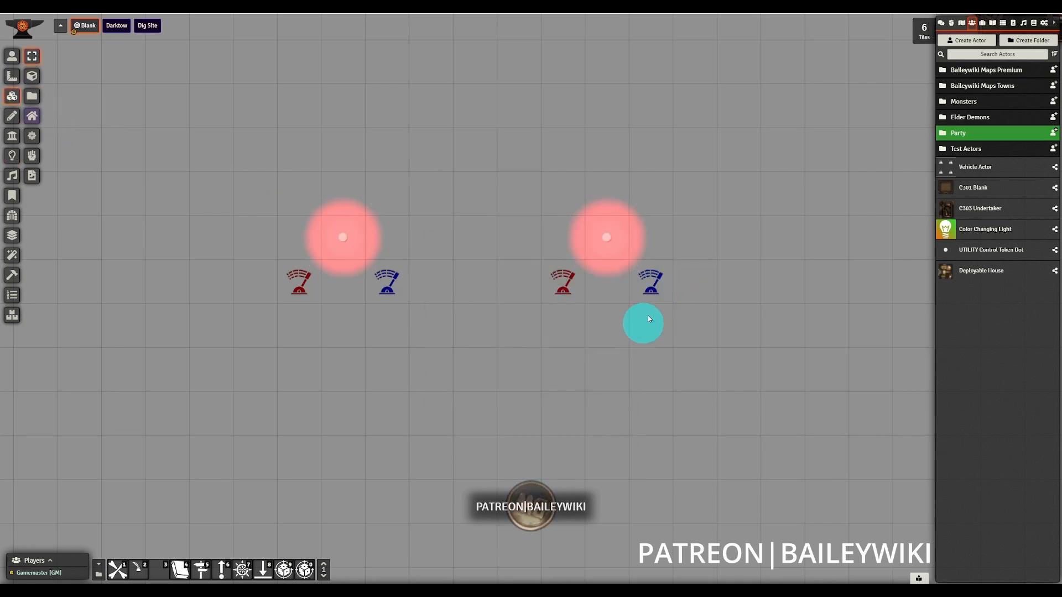
pyautogui.doubleClick(651, 283)
pyautogui.click(560, 406)
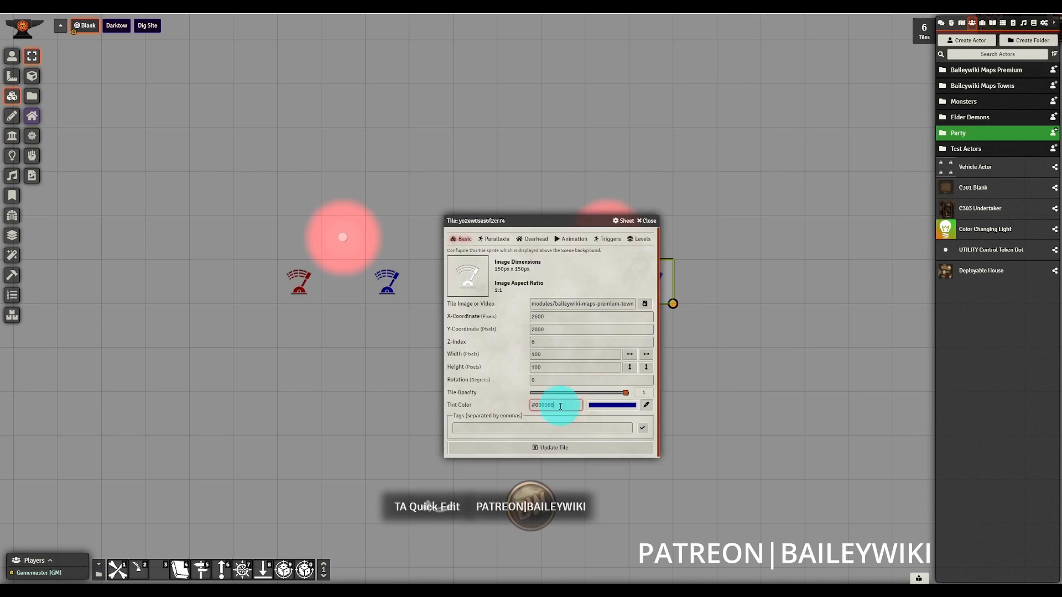
pyautogui.press('BackSpace')
pyautogui.press('BackSpace')
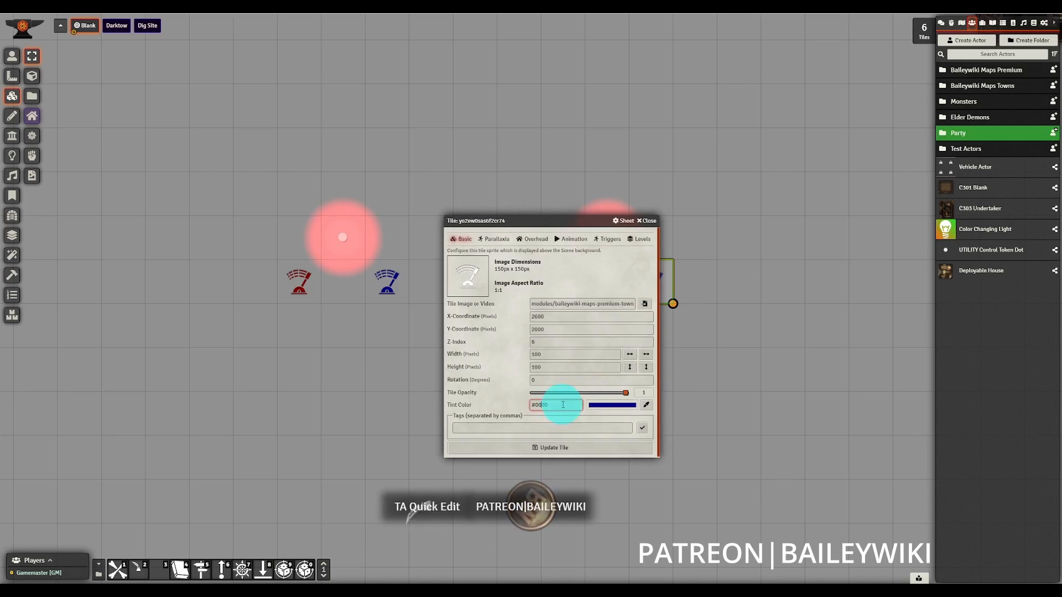
pyautogui.write('88')
pyautogui.click(556, 447)
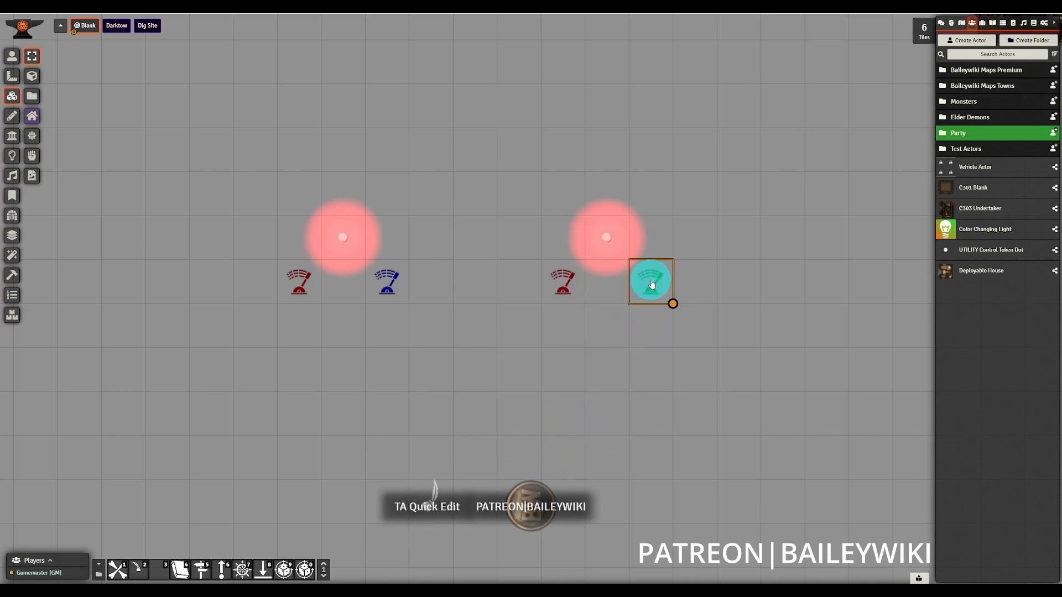
# Set the value of the recolored lever's Alter trigger action to #00ff00 and update the tile
pyautogui.doubleClick(651, 283)
pyautogui.click(610, 239)
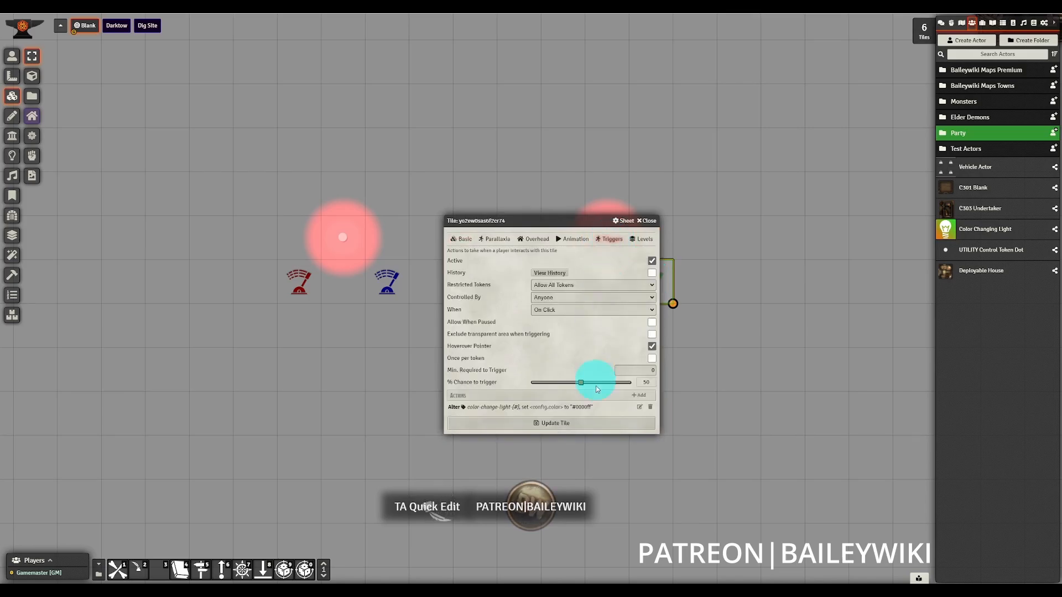
pyautogui.click(638, 407)
pyautogui.click(507, 336)
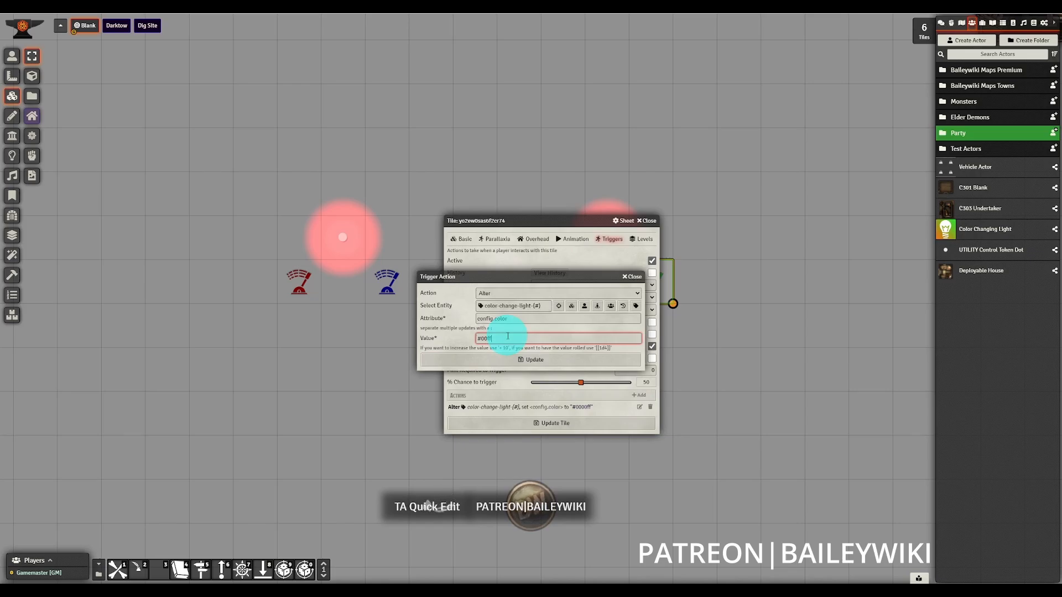
pyautogui.write('00')
pyautogui.press('Return')
pyautogui.click(582, 423)
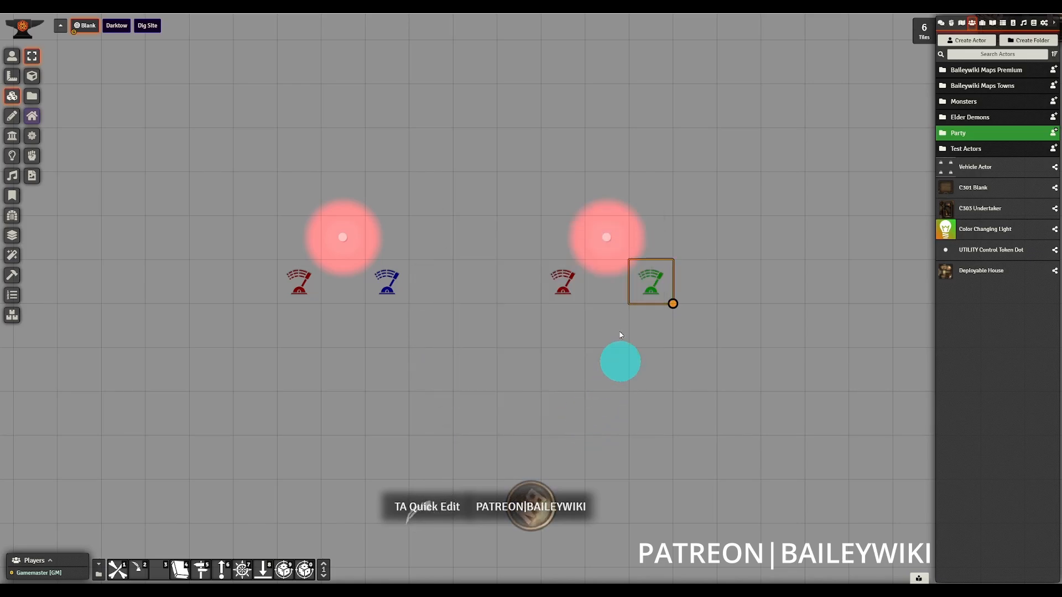
# Delete the western Color Changing Light token with its attached light and its red and blue levers
pyautogui.click(11, 56)
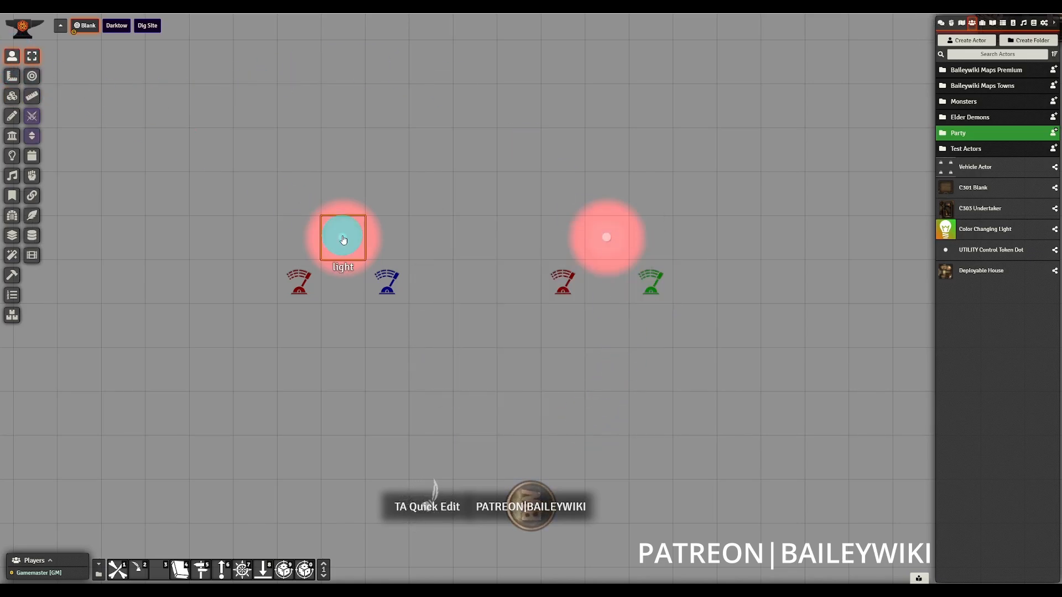
pyautogui.moveTo(343, 239); pyautogui.dragTo(607, 238)
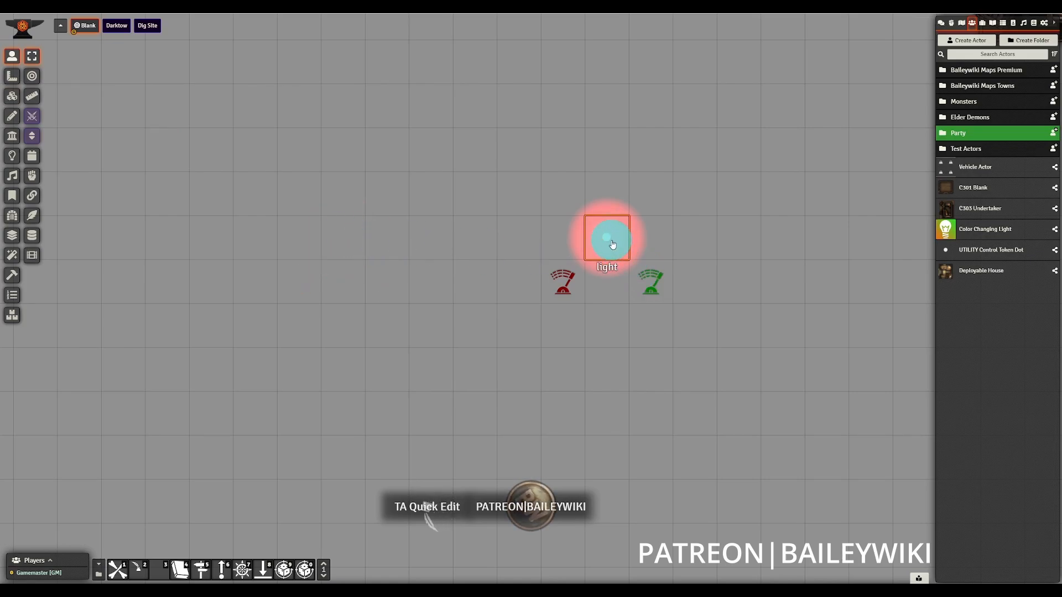
pyautogui.click(647, 279)
# Assign the remaining light token with the green lever as the Color Changing Light actor's prototype token, and close the actor sheet
pyautogui.moveTo(593, 299); pyautogui.dragTo(596, 238)
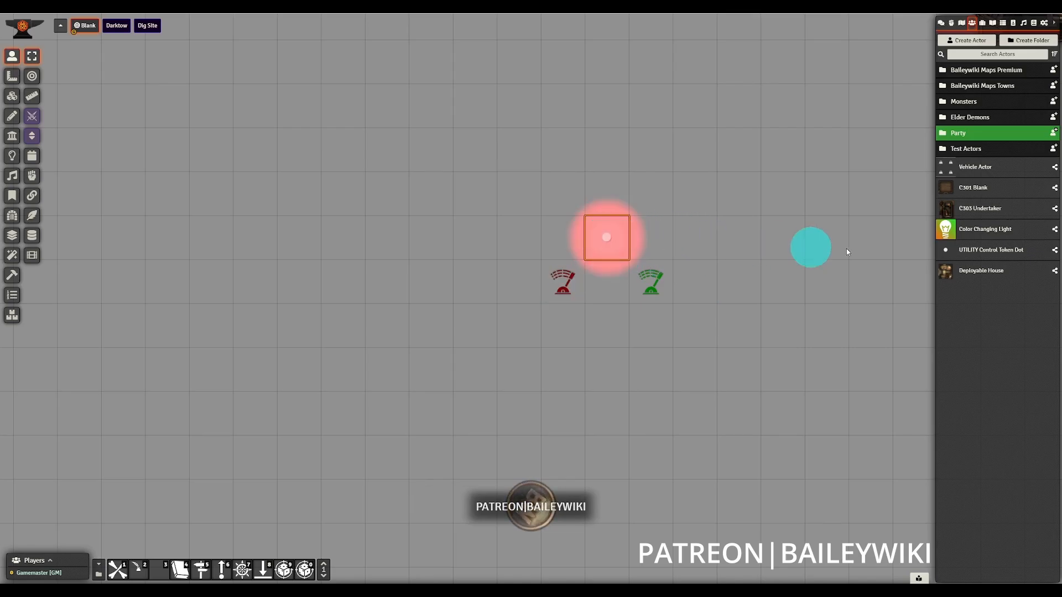
pyautogui.click(972, 230)
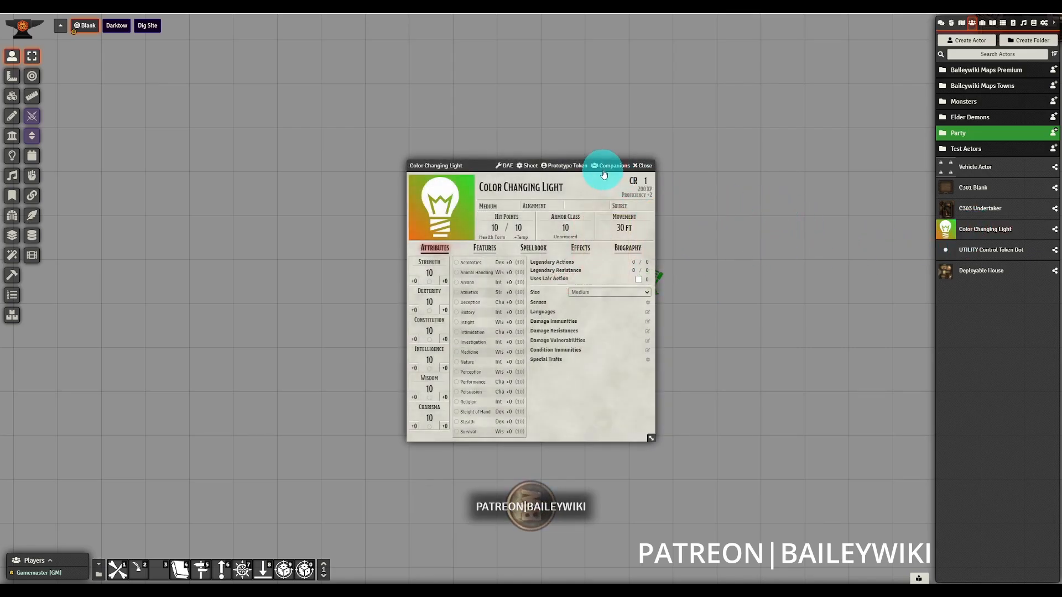
pyautogui.click(565, 165)
pyautogui.click(190, 304)
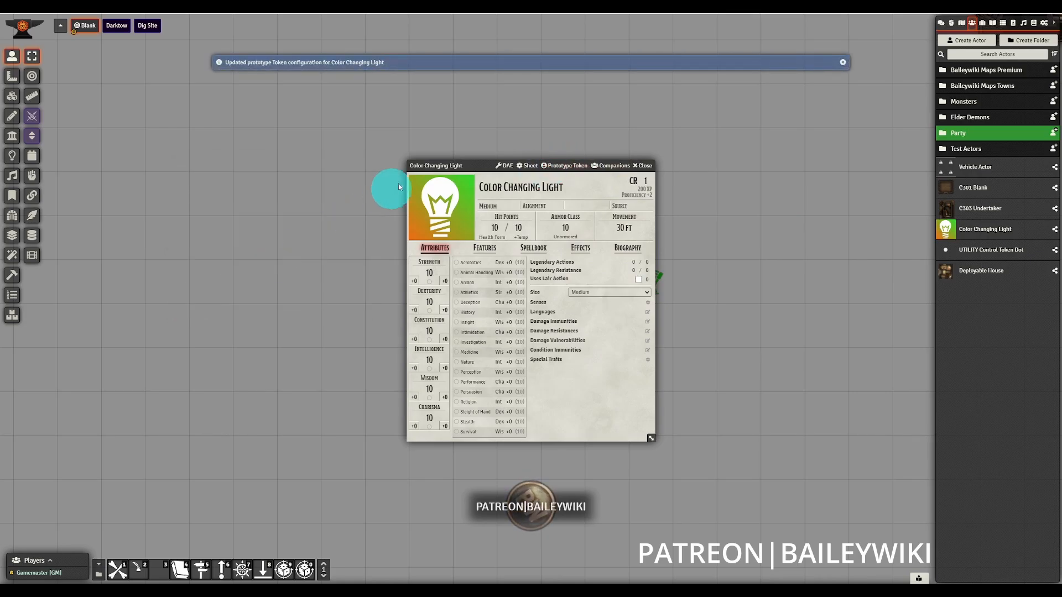
pyautogui.click(643, 165)
# Deploy a copy of the updated Color Changing Light four grid squares west of the existing one and test its green and red levers
pyautogui.moveTo(986, 232); pyautogui.dragTo(424, 241)
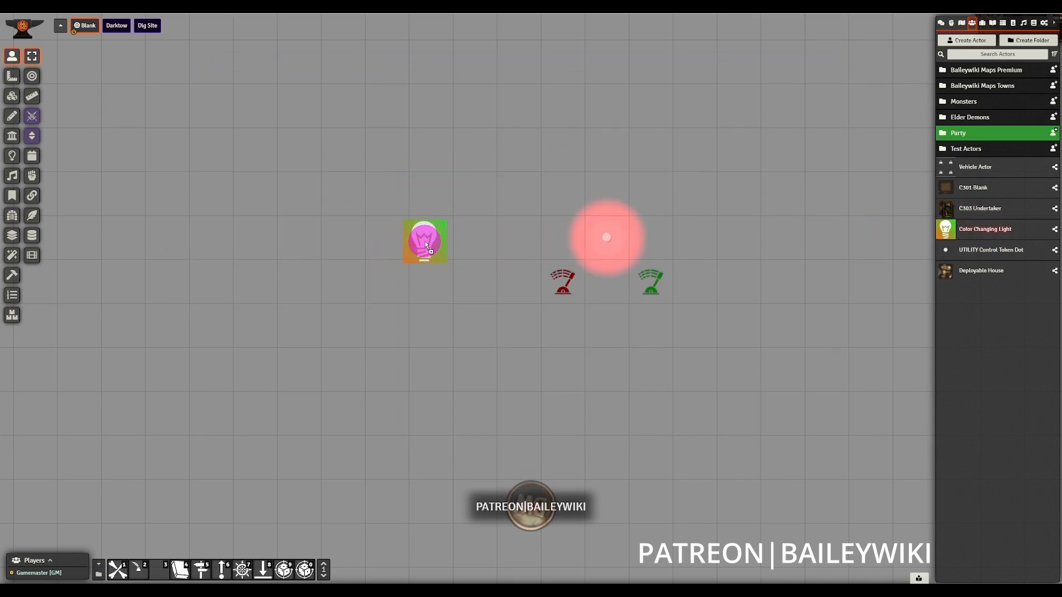
pyautogui.click(476, 284)
pyautogui.click(387, 283)
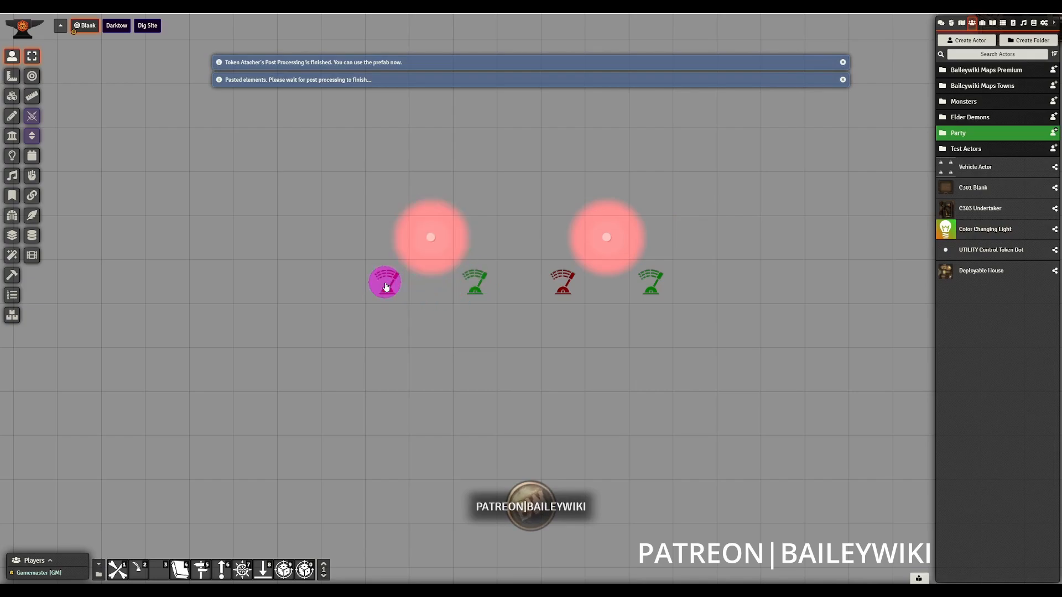
pyautogui.click(475, 284)
pyautogui.click(386, 283)
# Check the tag and color value in the new copy's green lever trigger action, and close the tile settings
pyautogui.click(18, 117)
pyautogui.click(11, 96)
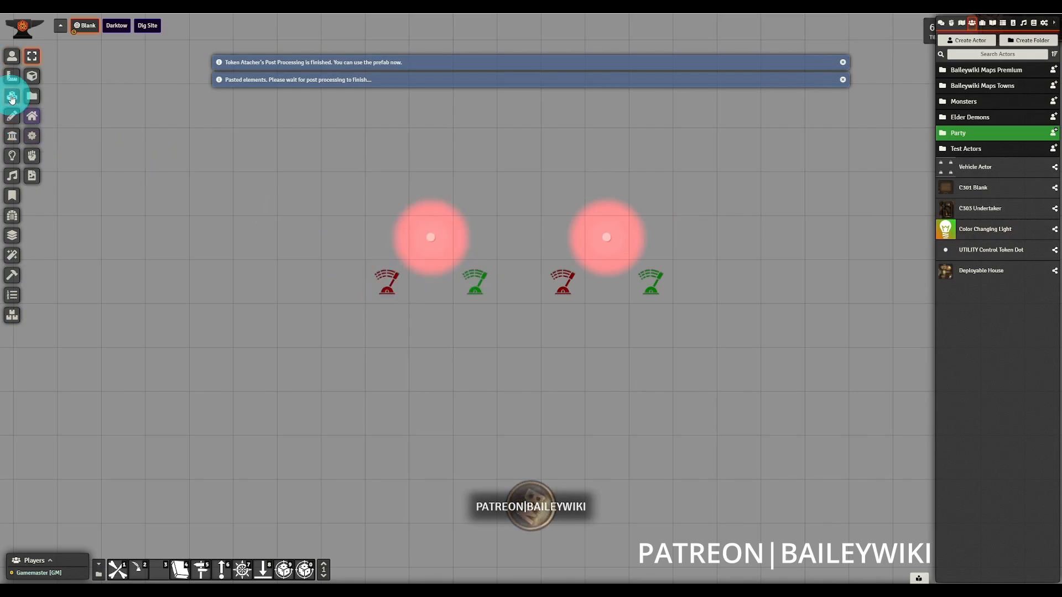
pyautogui.doubleClick(486, 291)
pyautogui.click(609, 240)
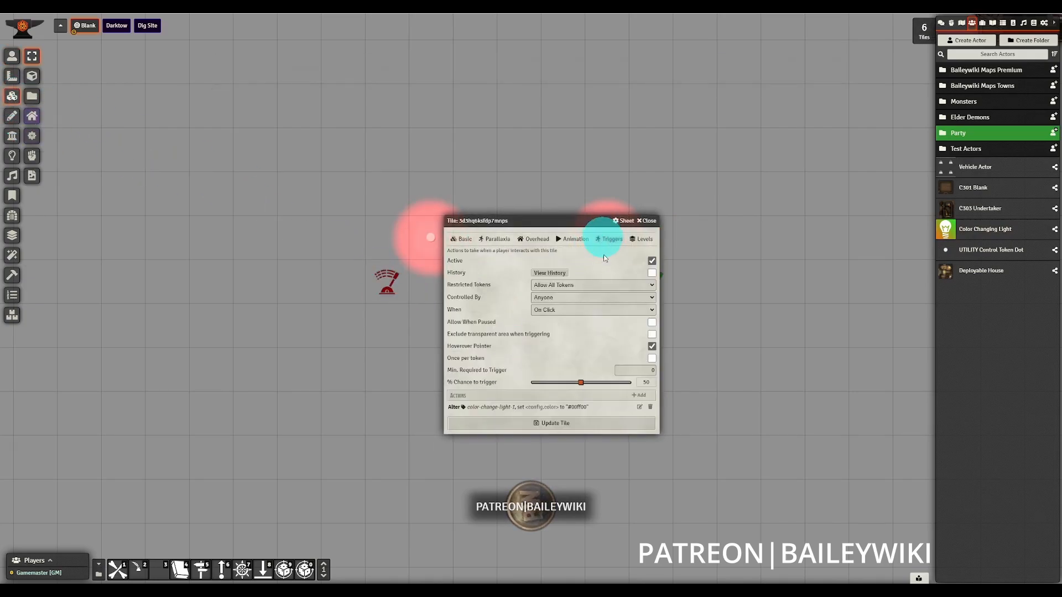
pyautogui.click(648, 222)
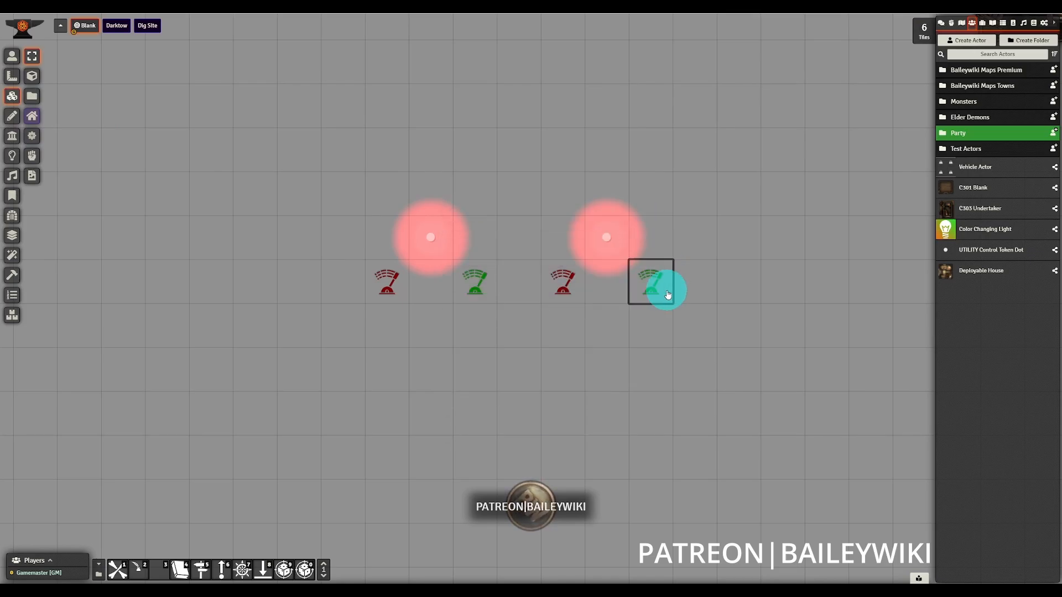
pyautogui.click(710, 312)
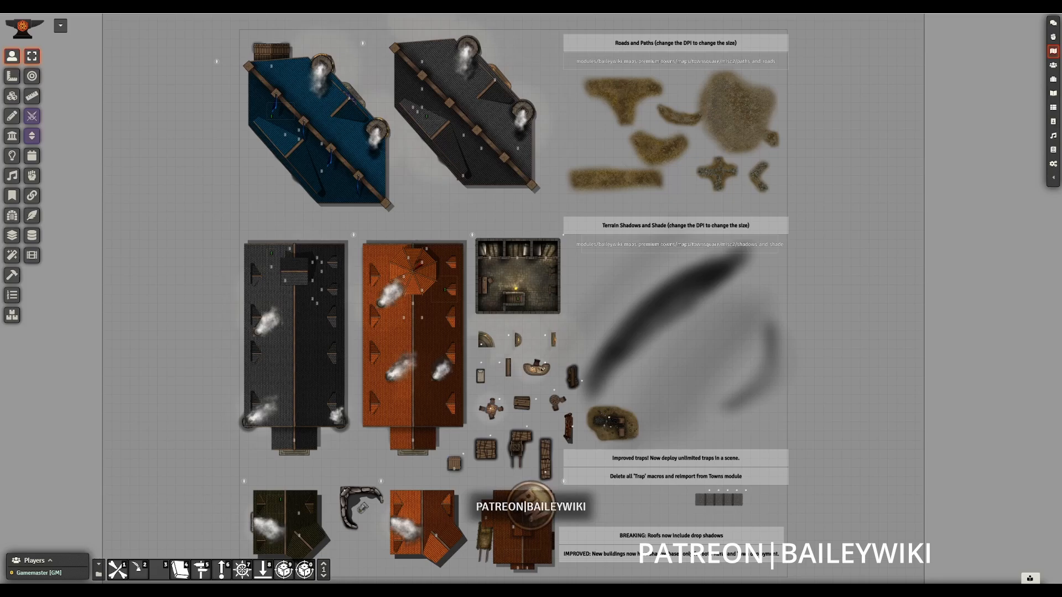